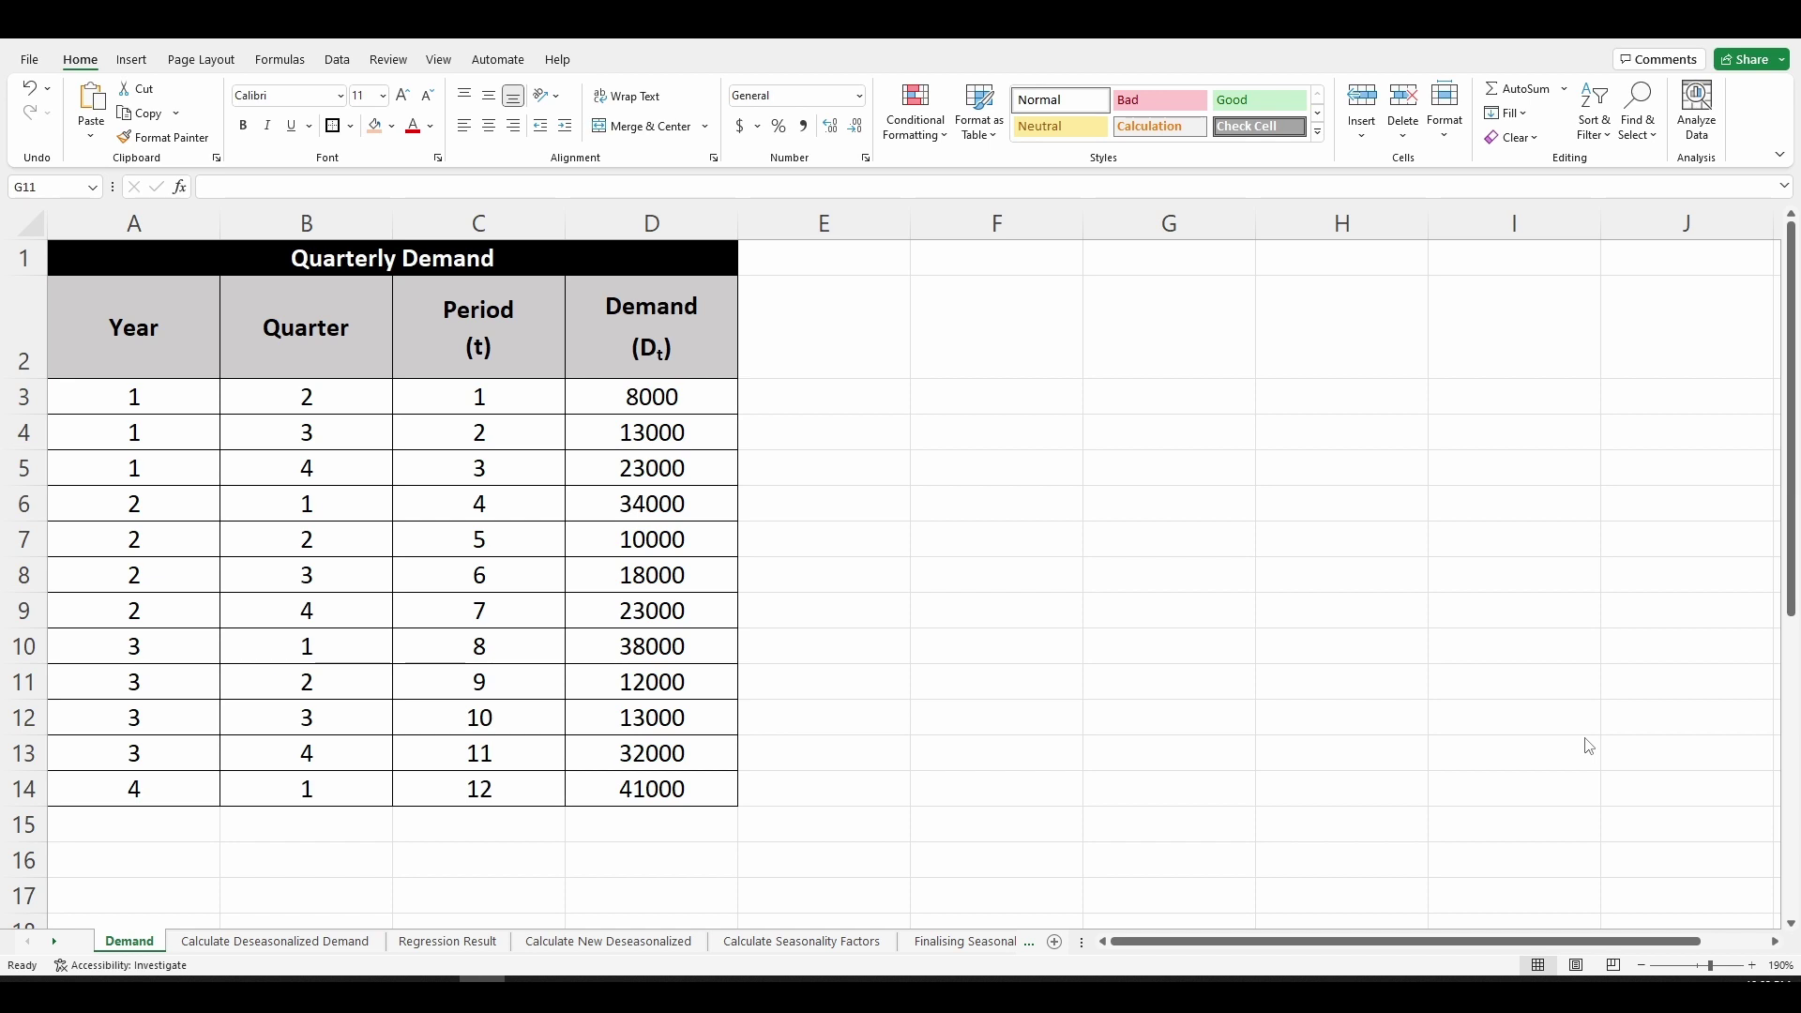
# Move the image of variable definitions slightly upward, closer to the forecast formula on the Demand sheet.
pyautogui.scroll(-5, 1589, 747)
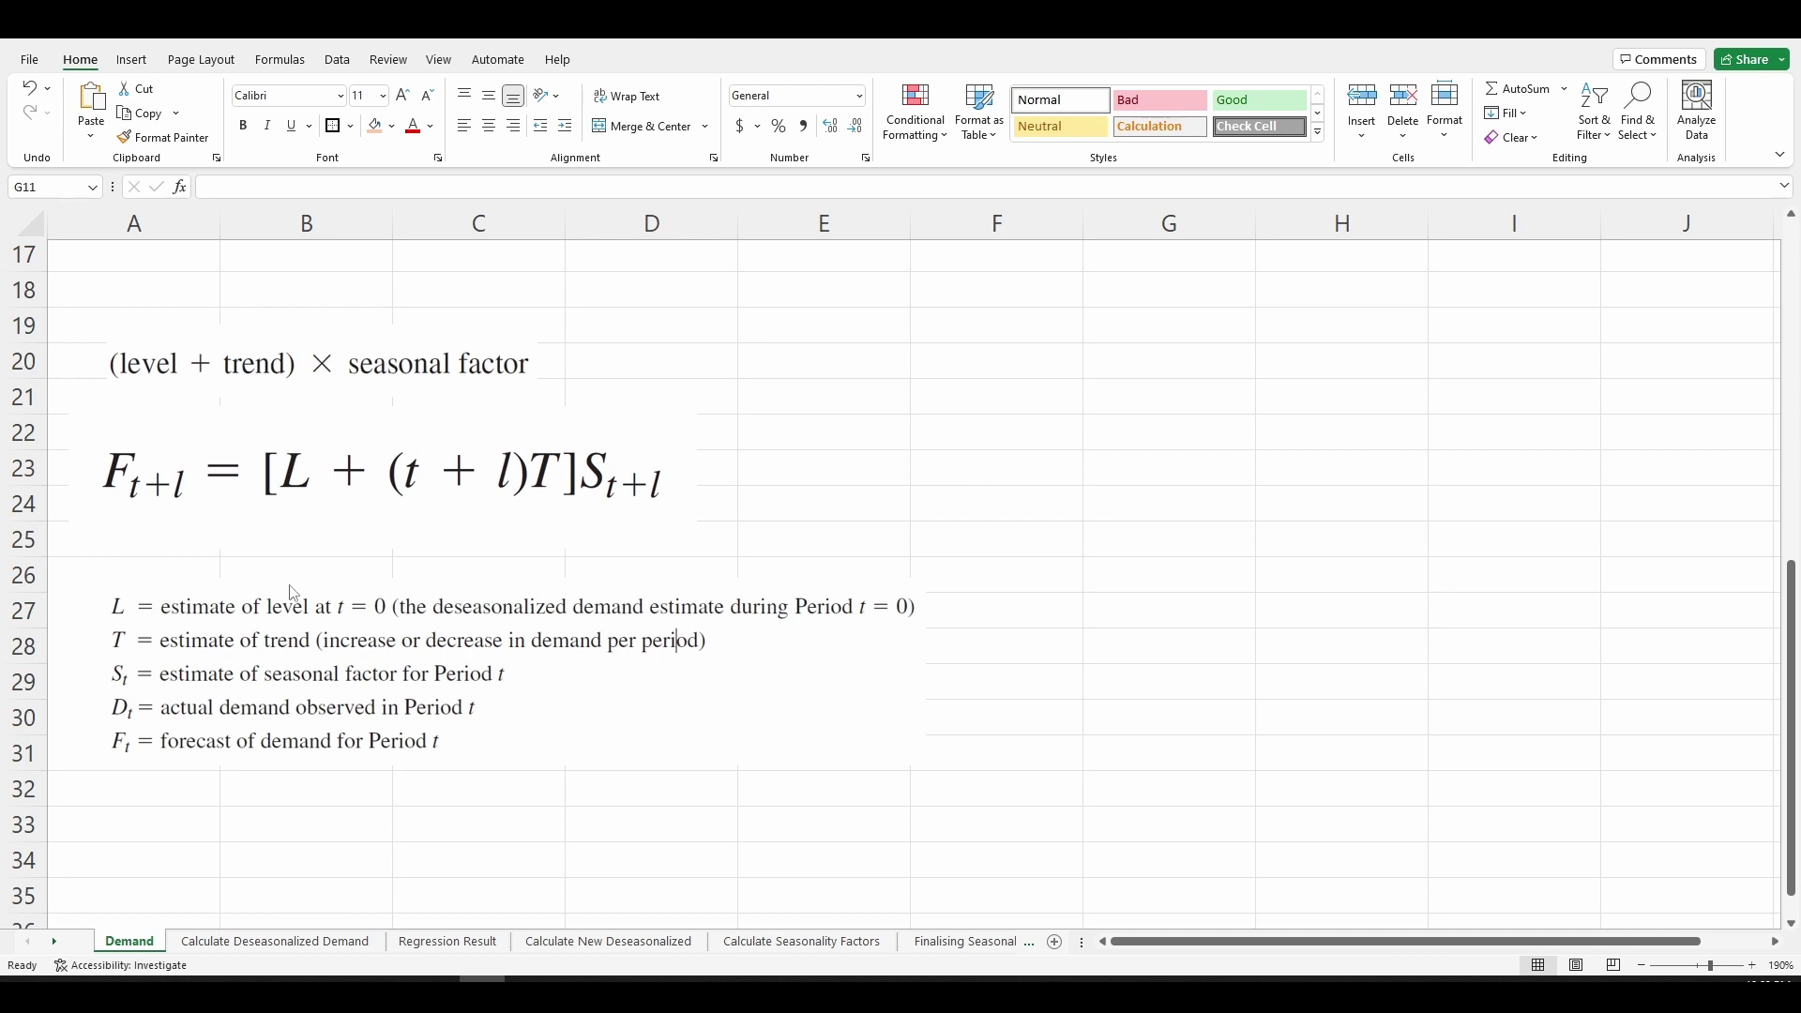
pyautogui.click(614, 475)
pyautogui.click(996, 504)
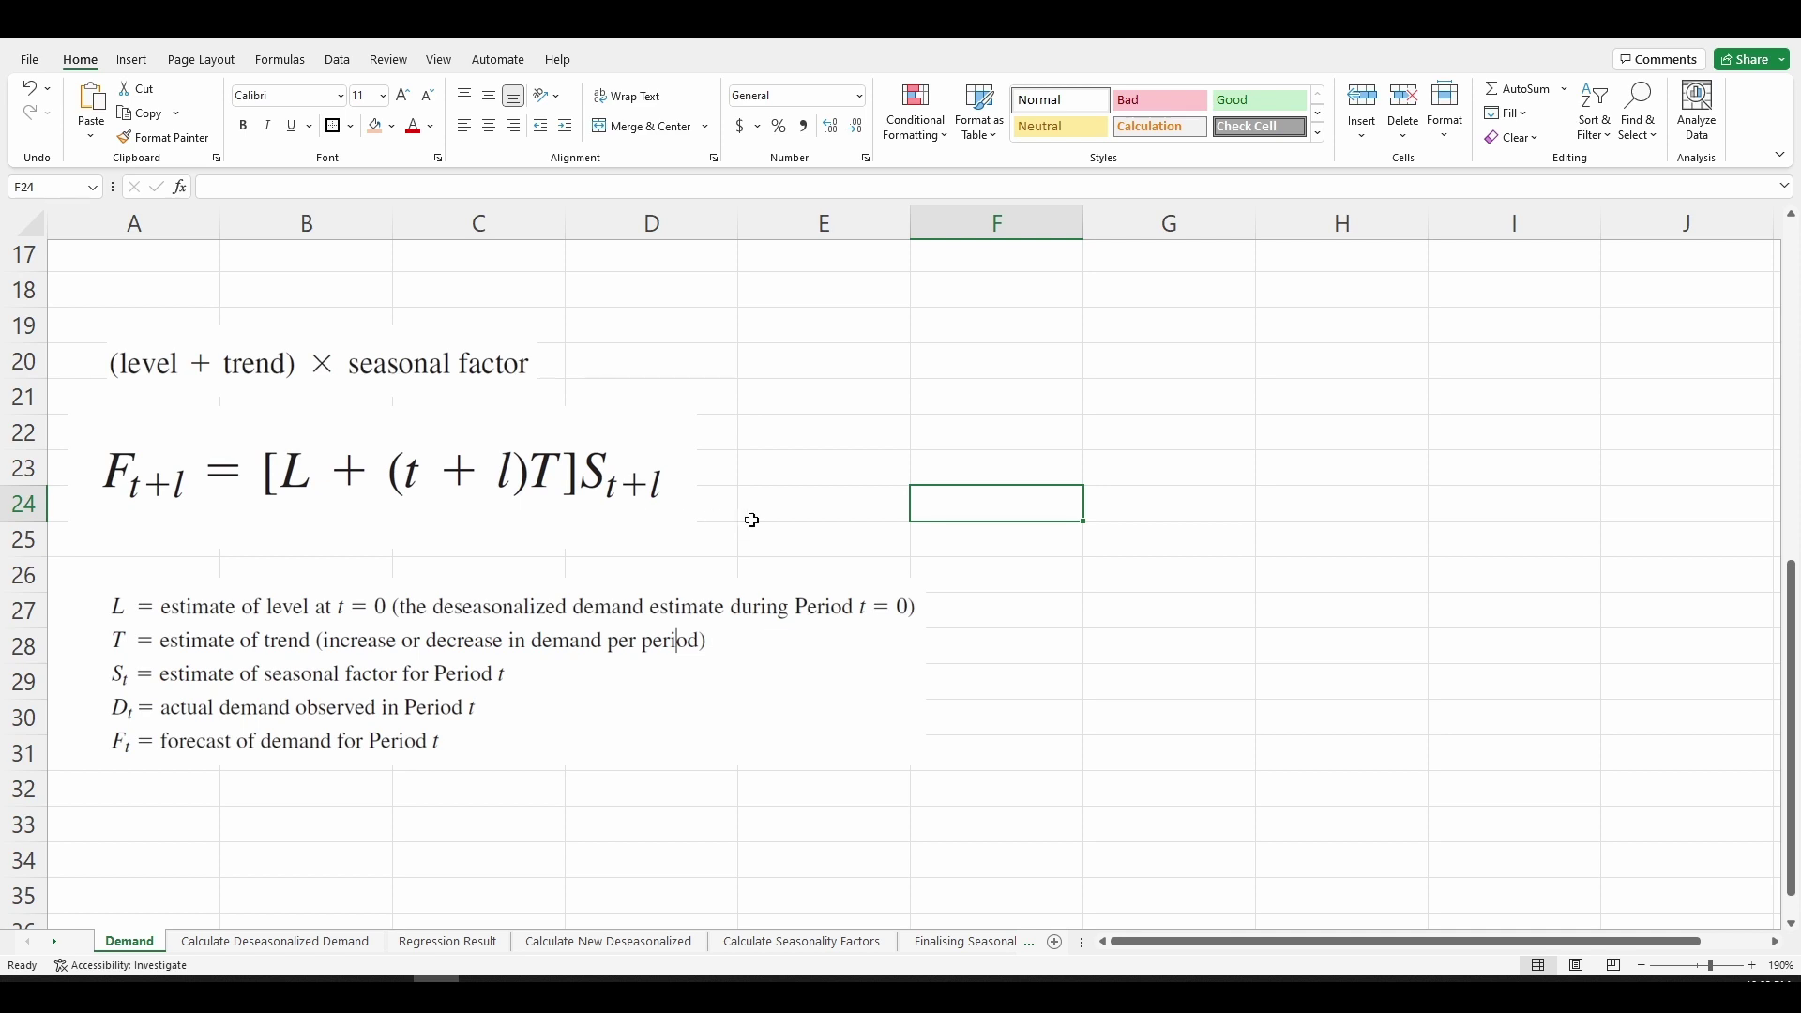
pyautogui.moveTo(551, 716)
pyautogui.mouseDown()
pyautogui.moveTo(543, 661)
pyautogui.moveTo(543, 694)
pyautogui.mouseUp()
pyautogui.click(1331, 736)
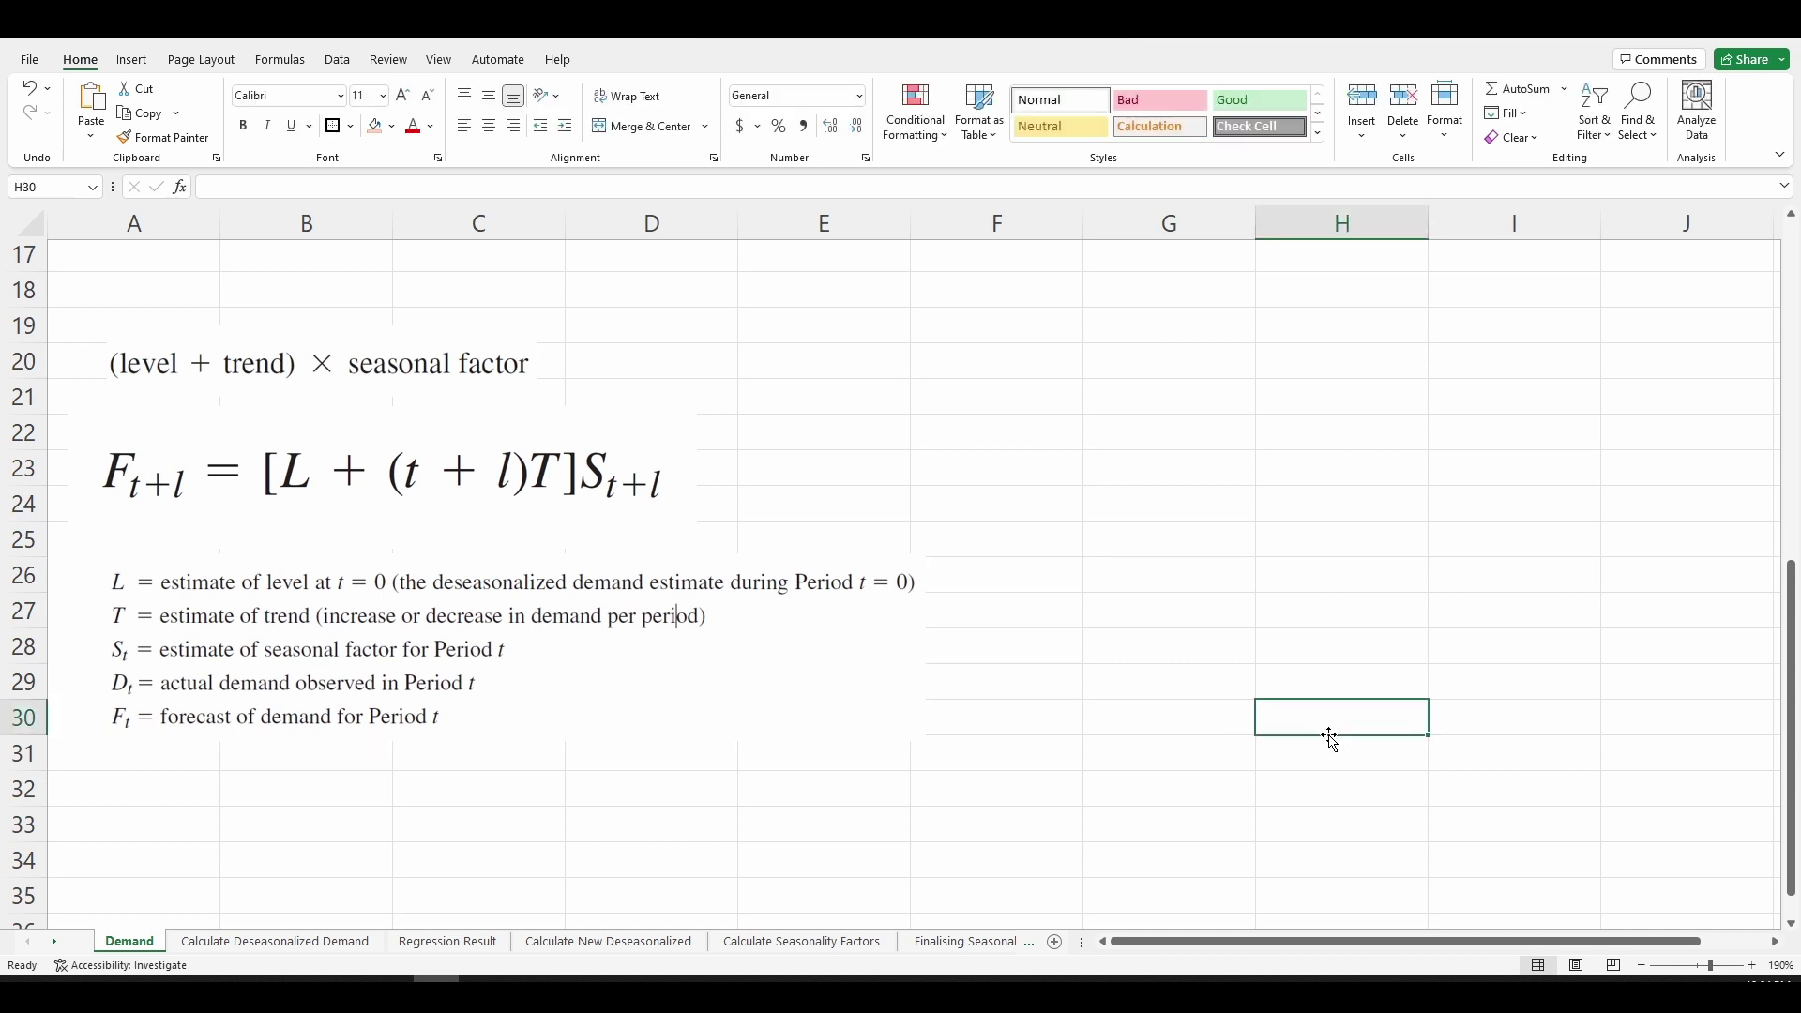
# Examine the Quarterly Demand table's demand column and its first and last rows for the year, quarter and demand covered.
pyautogui.scroll(5, 1331, 736)
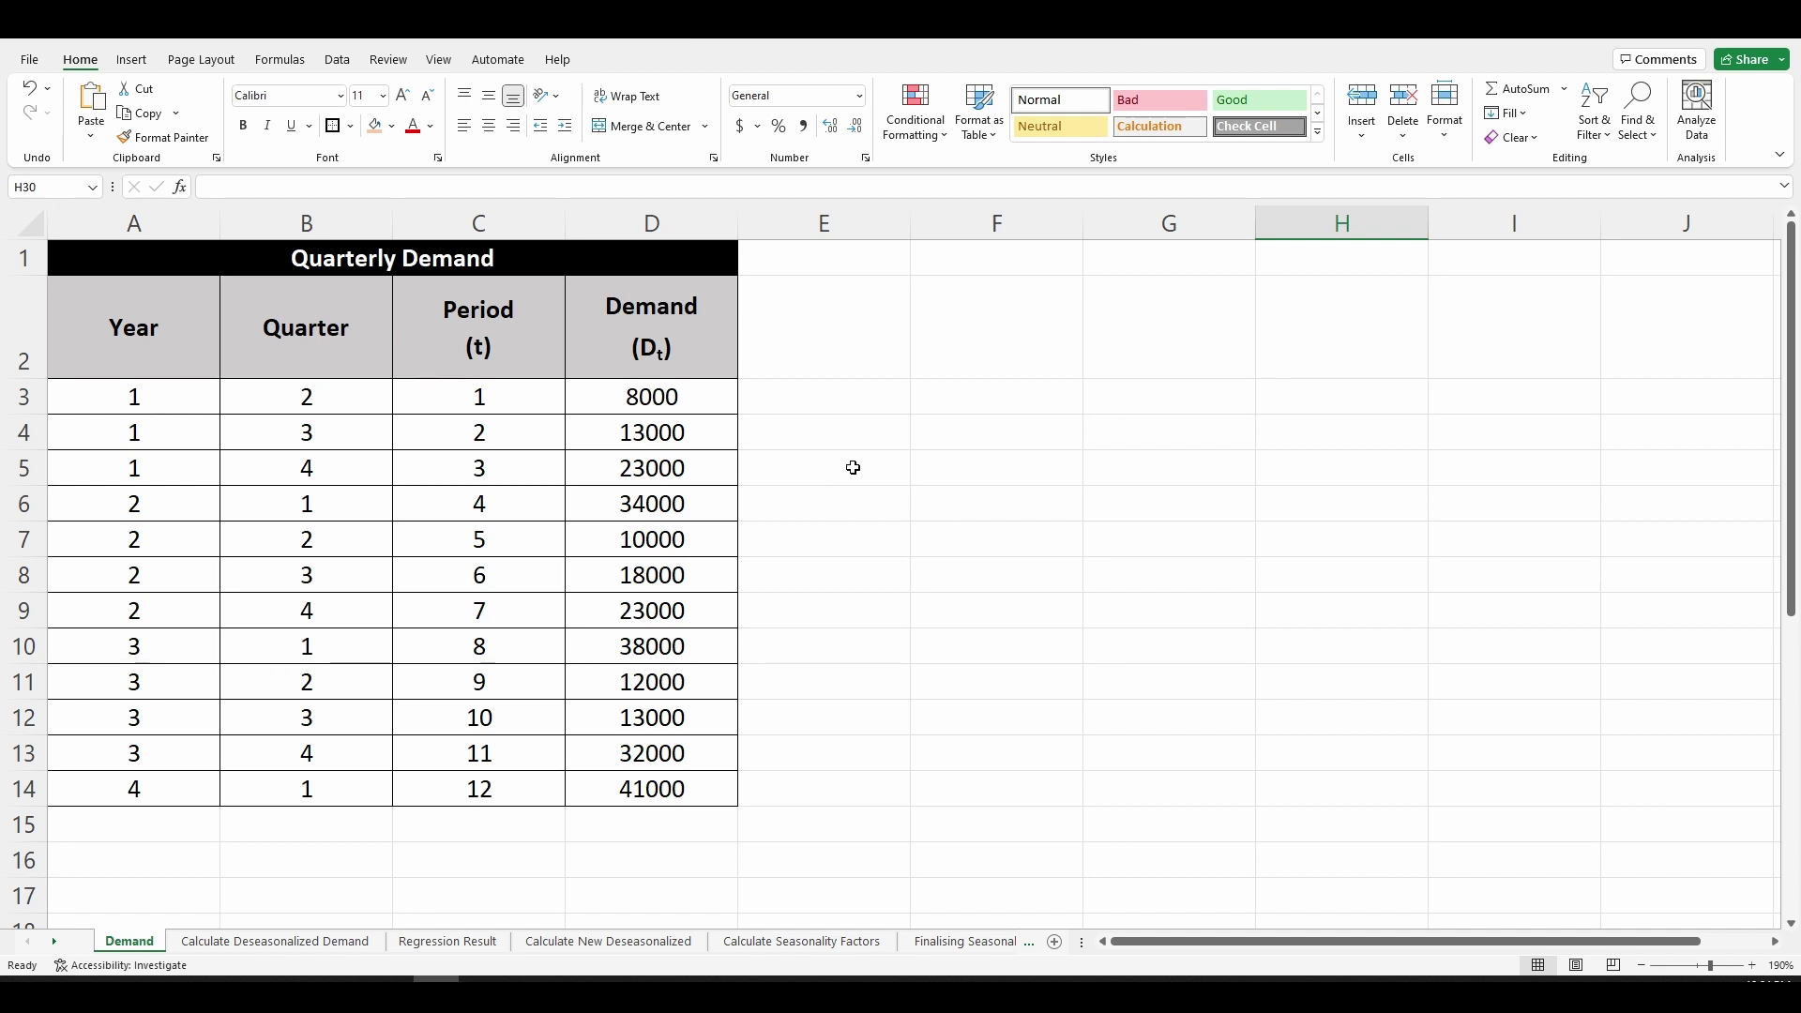
pyautogui.moveTo(720, 401); pyautogui.dragTo(718, 791)
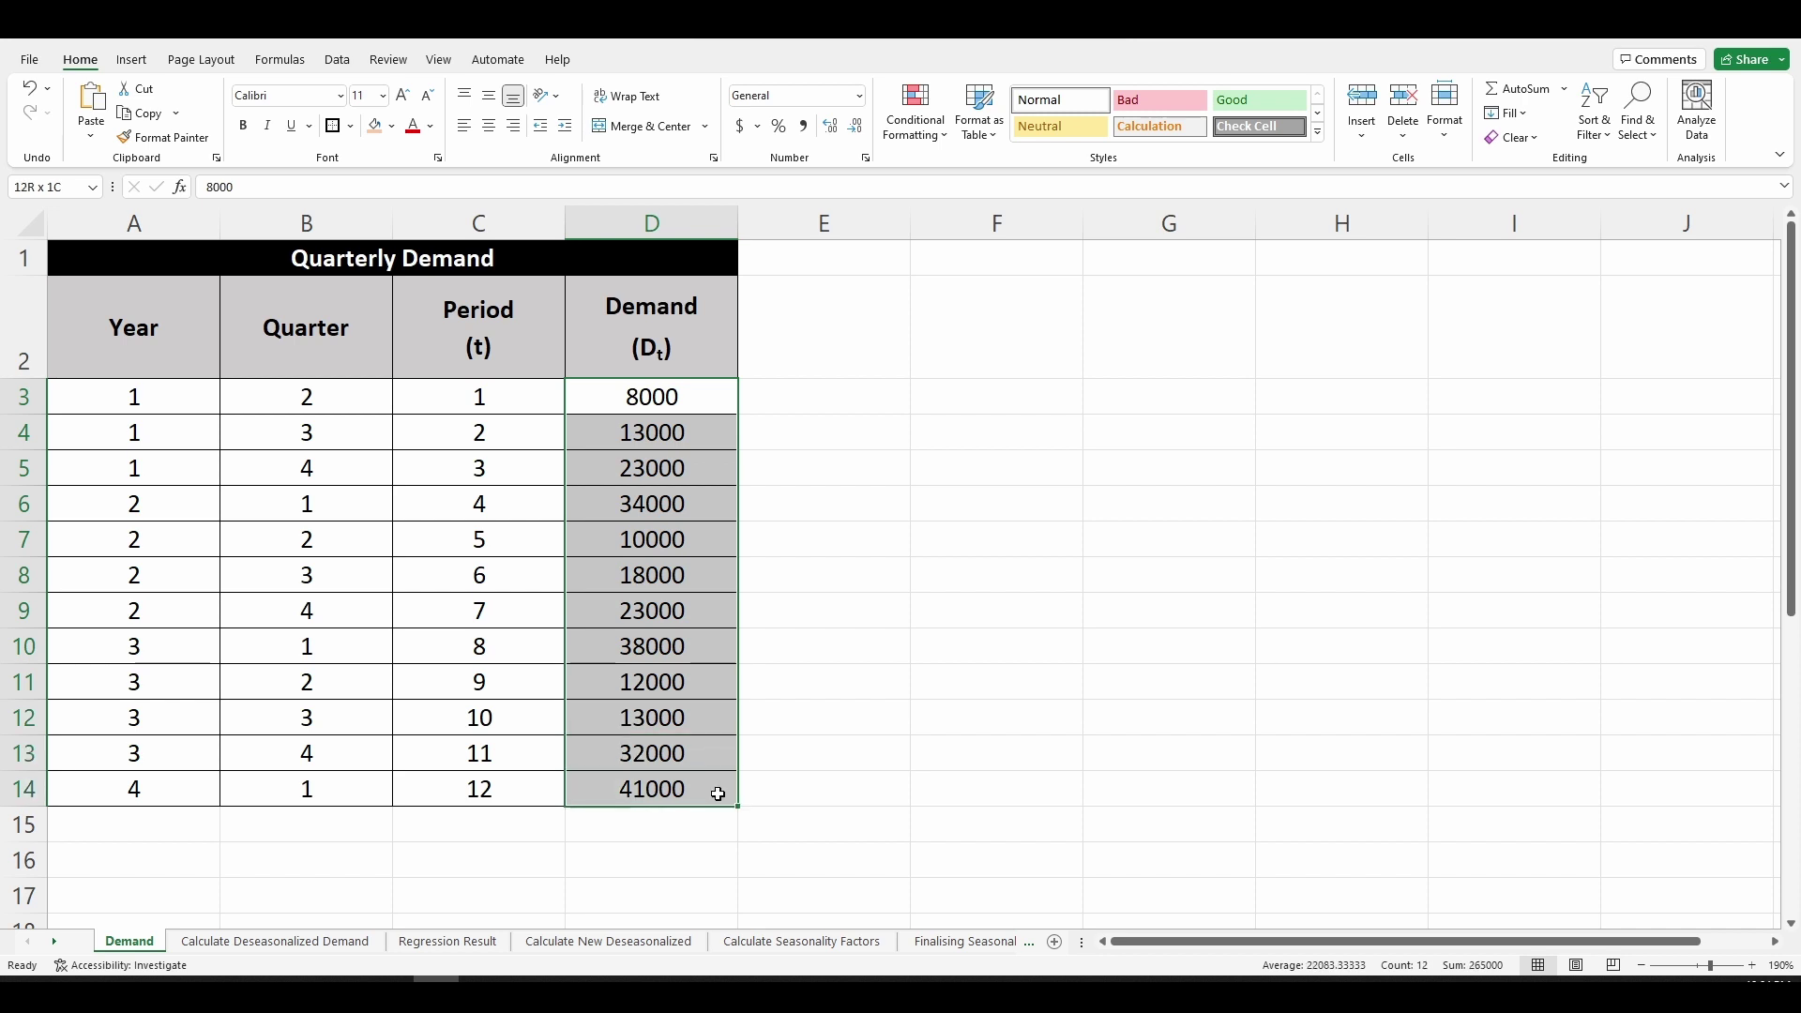
pyautogui.click(1027, 540)
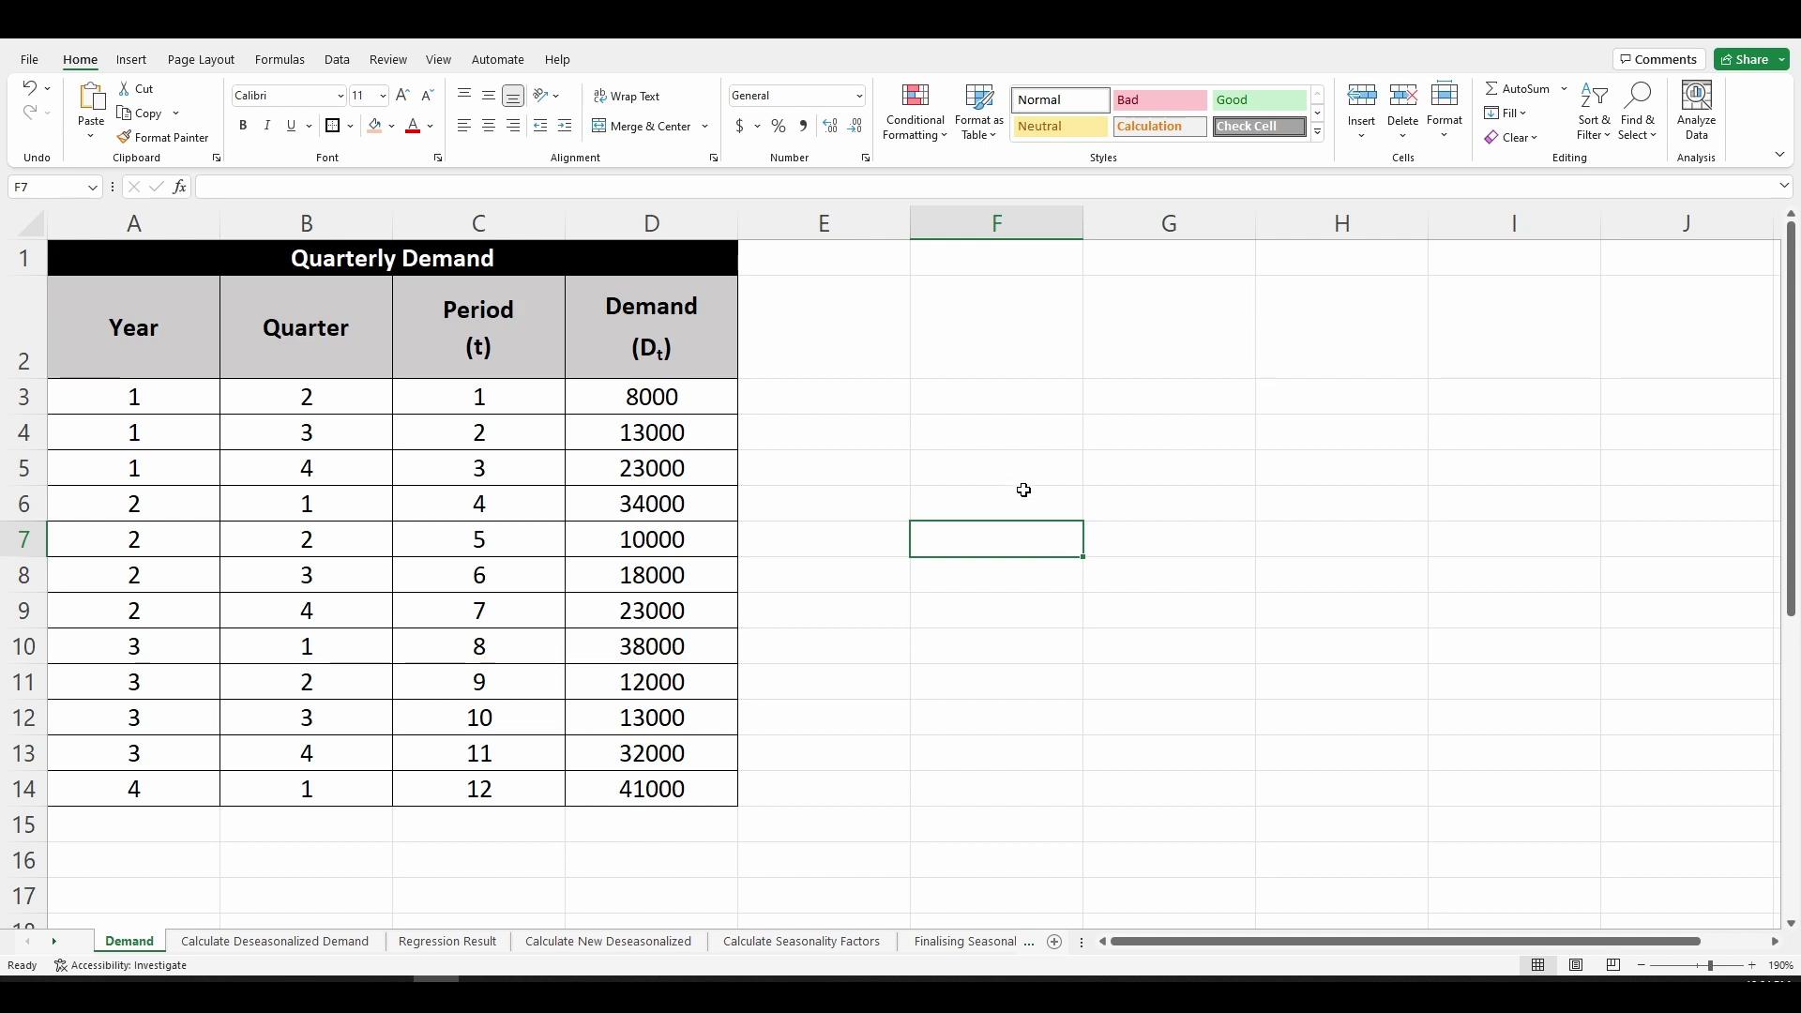
pyautogui.click(147, 398)
pyautogui.click(353, 401)
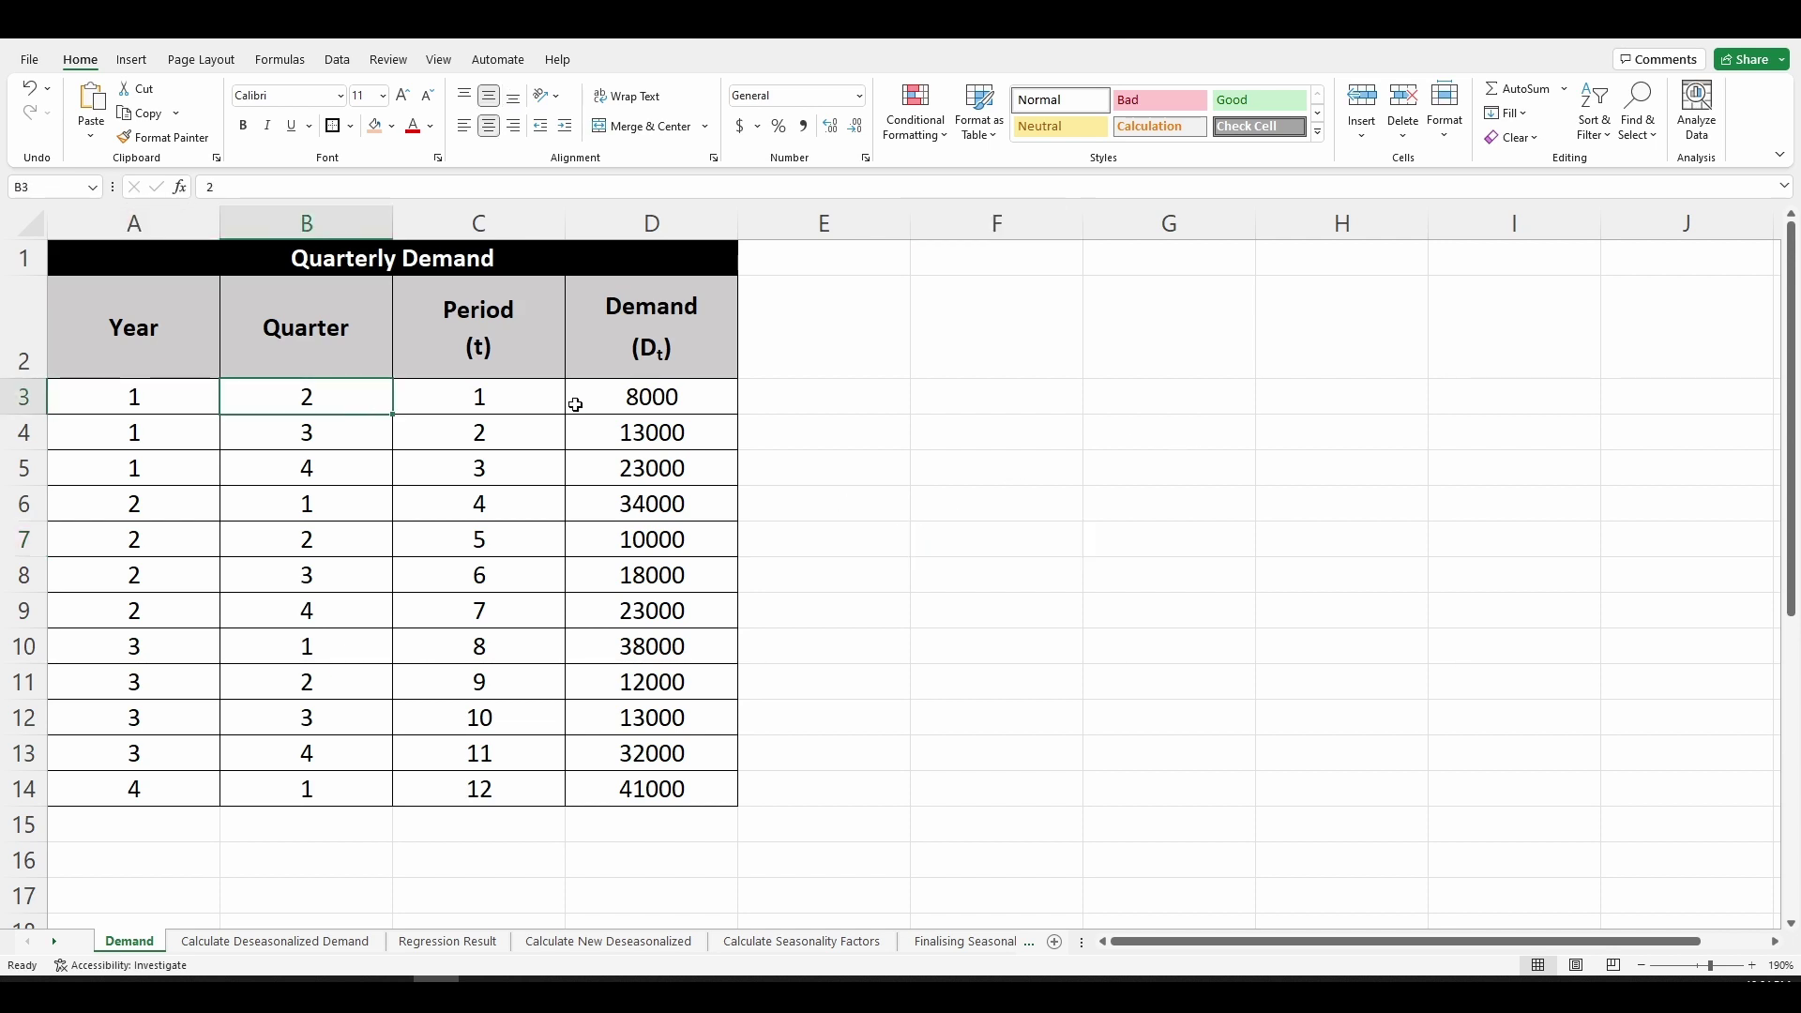
pyautogui.click(729, 406)
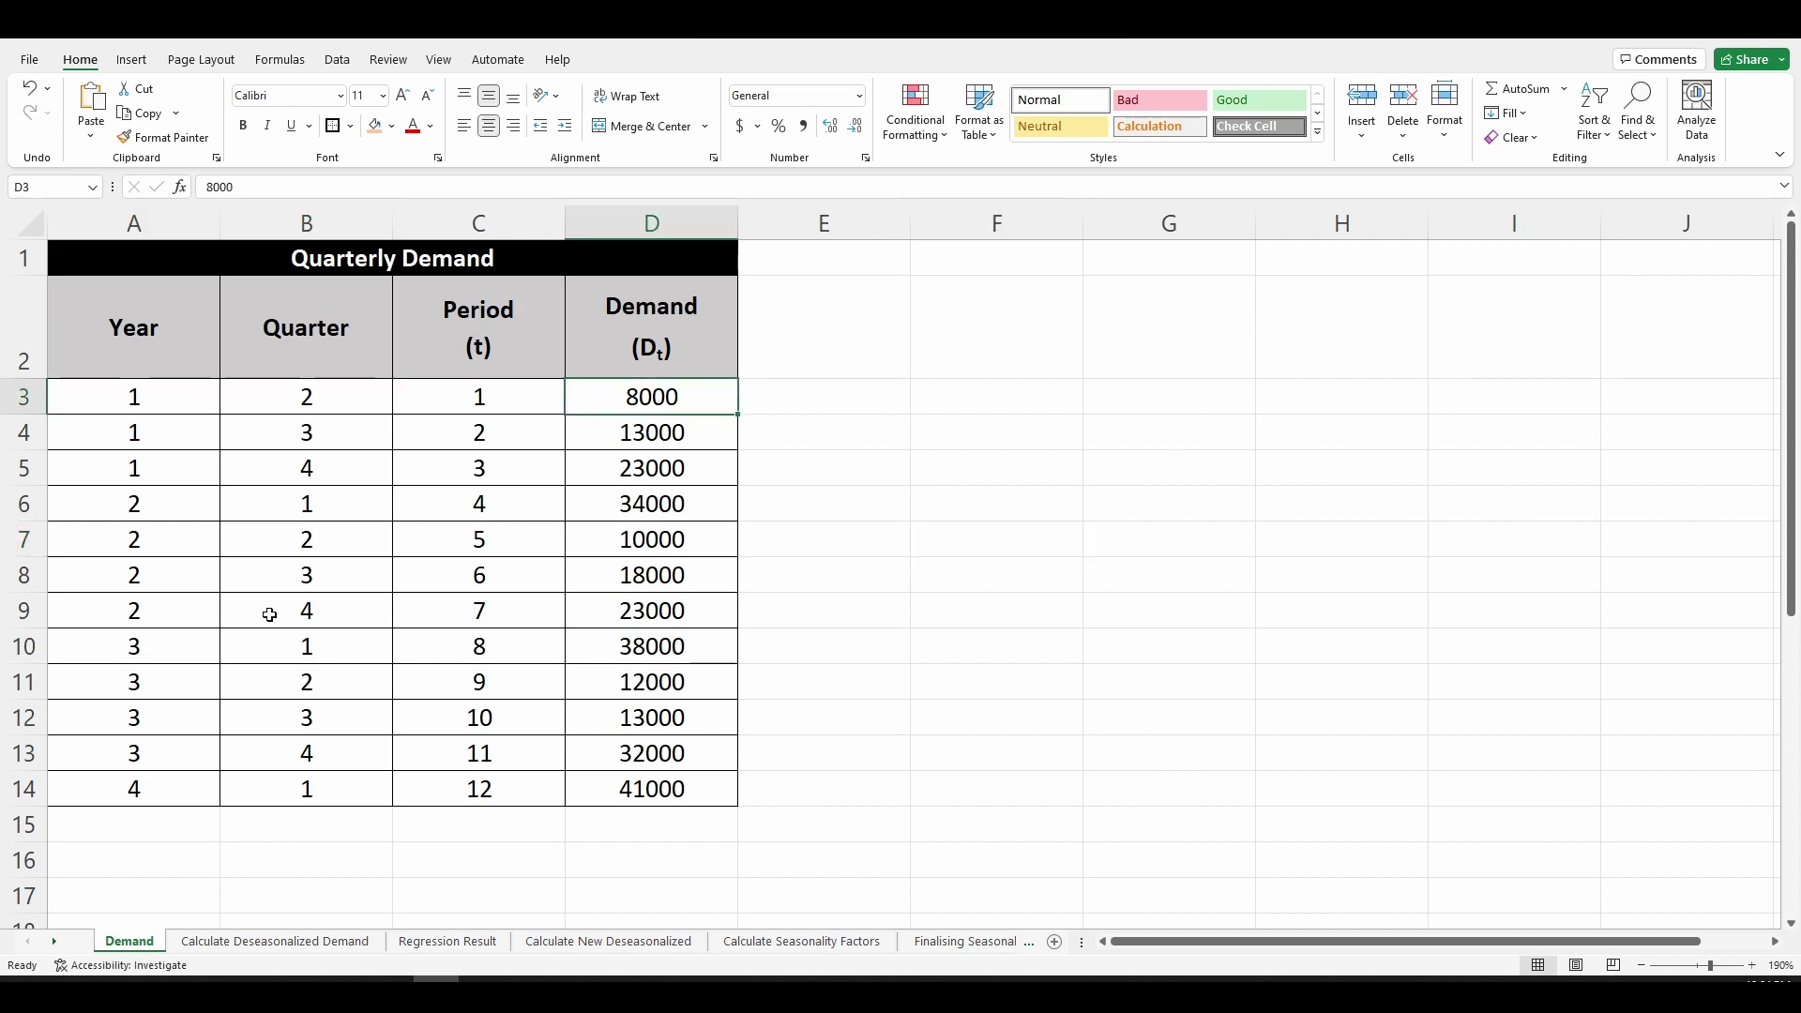
pyautogui.click(157, 793)
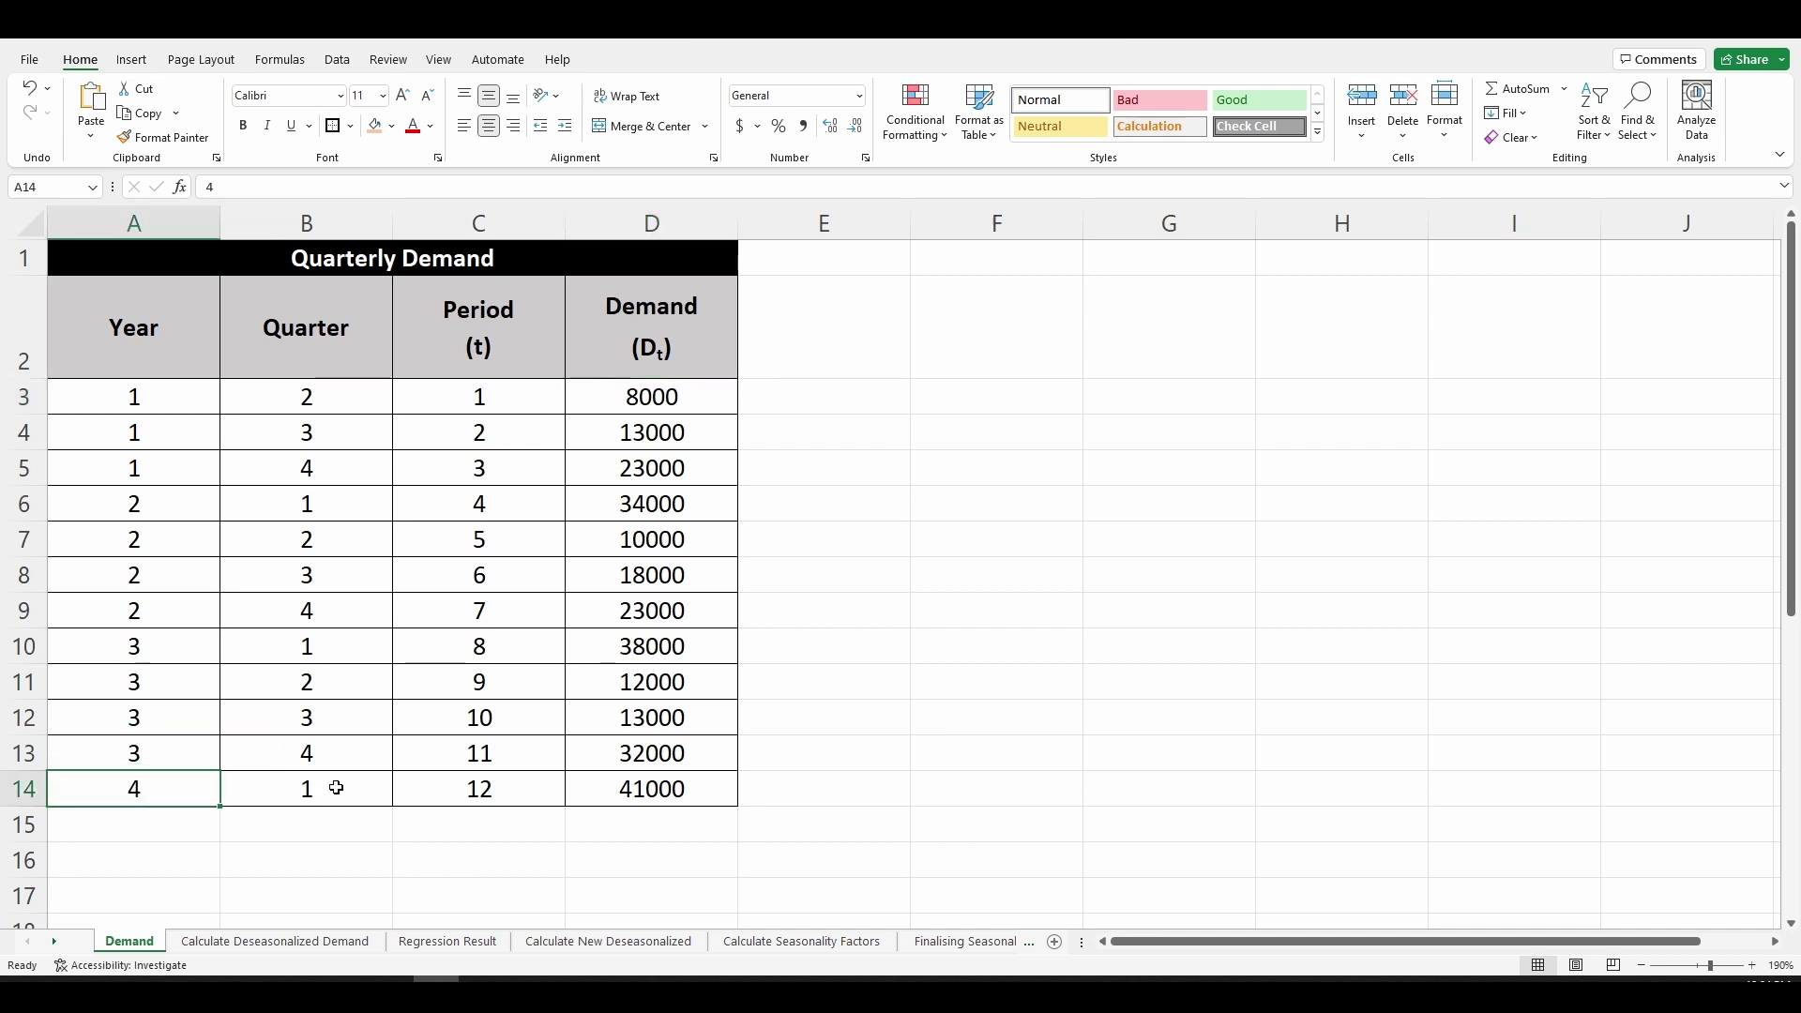
pyautogui.click(335, 787)
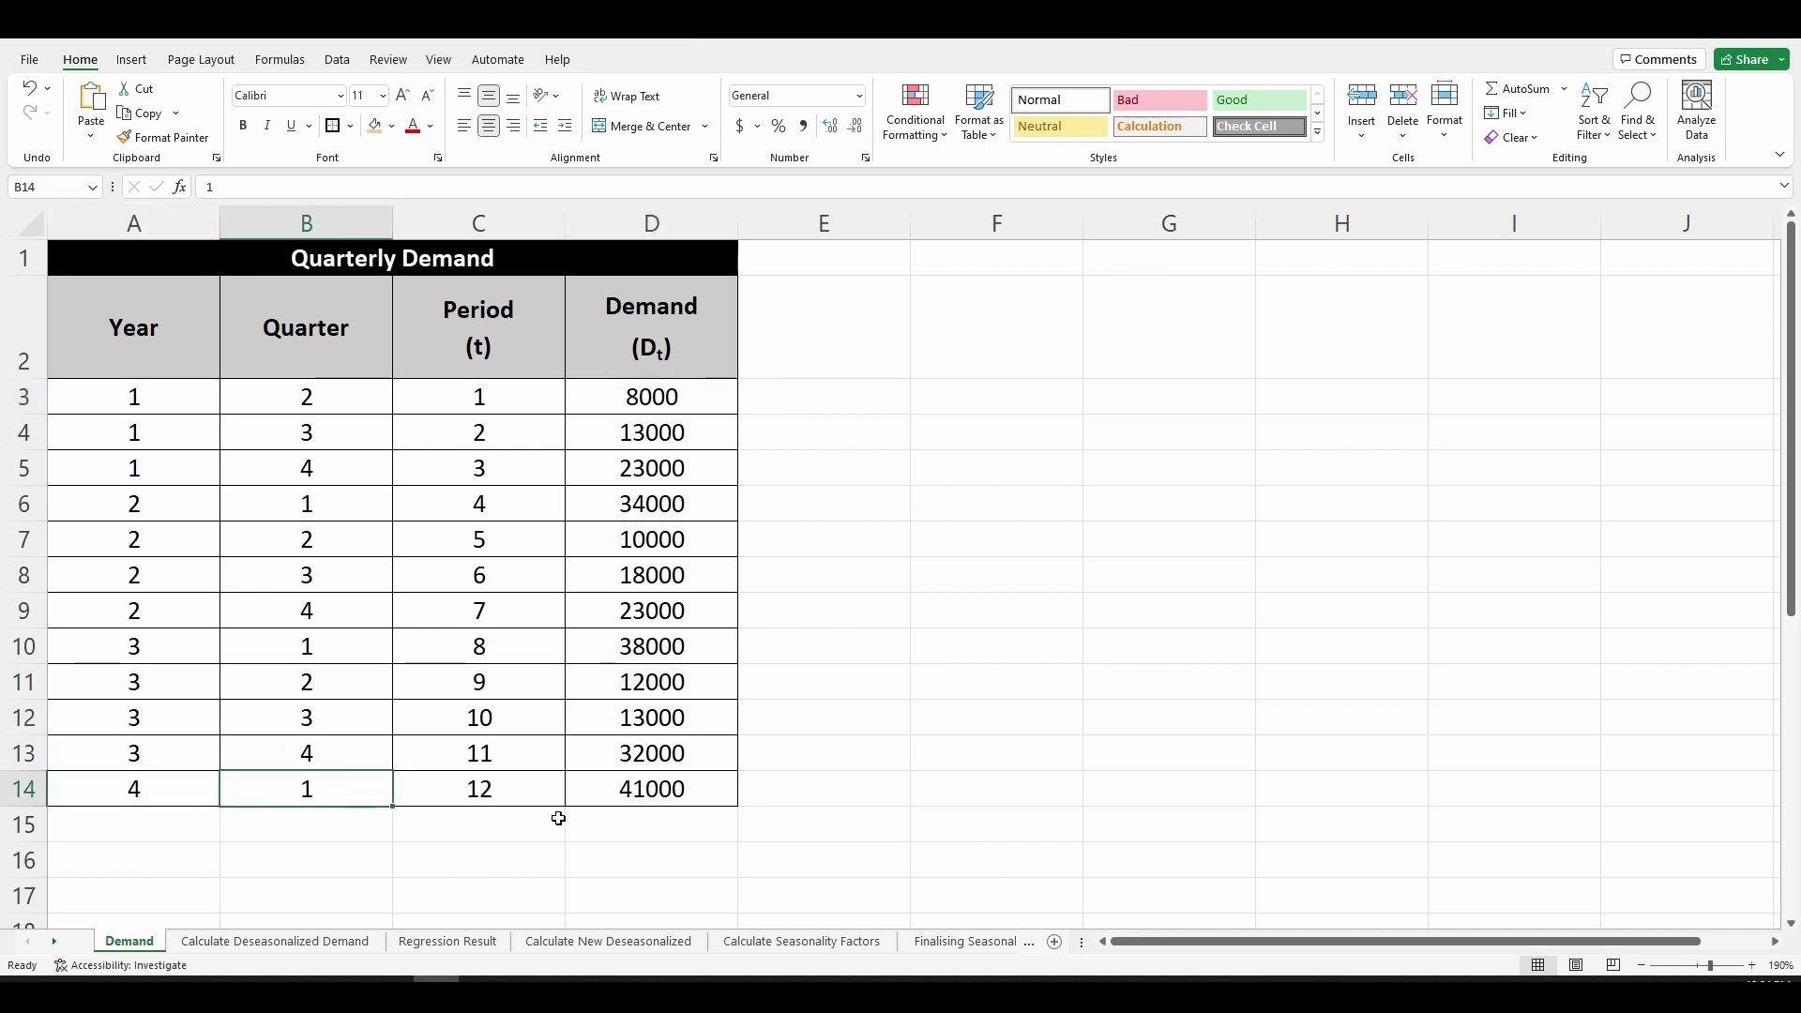
pyautogui.click(728, 798)
pyautogui.click(1047, 694)
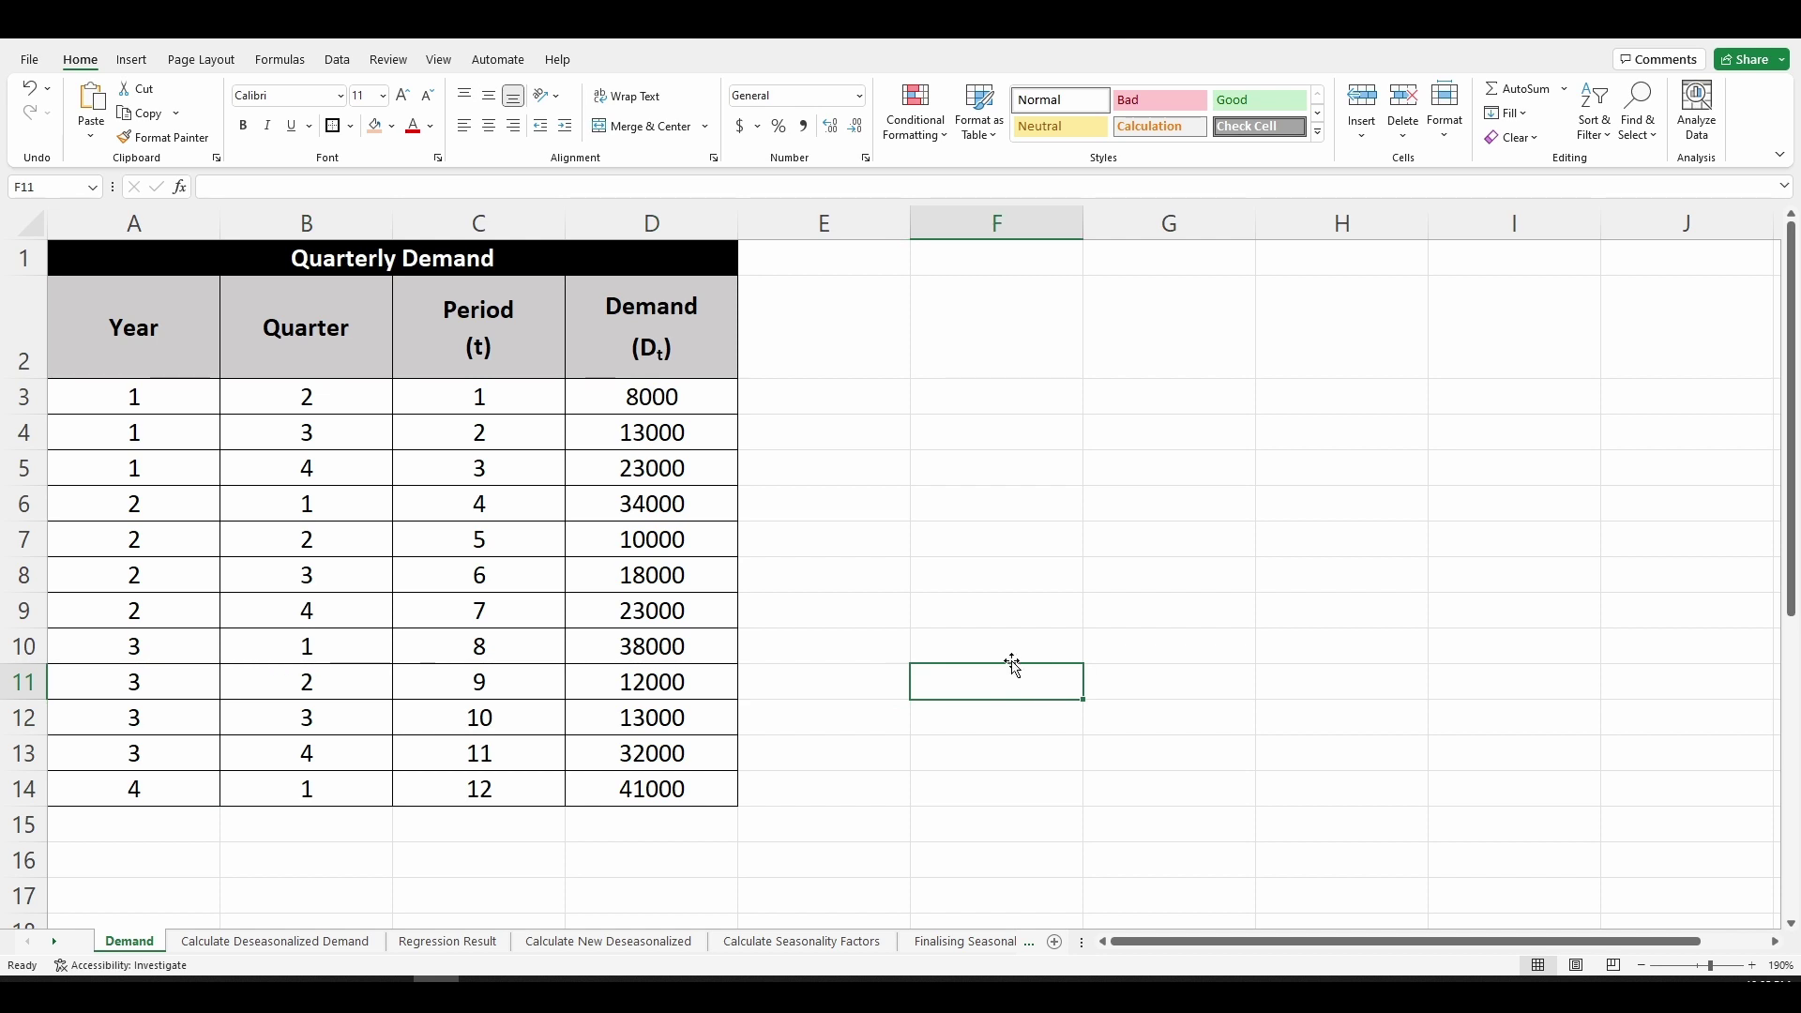
# Examine the demand column in four-quarter cycles, D3:D6, D7:D10 and D11:D14, along with the forecast formula below the table.
pyautogui.moveTo(700, 401); pyautogui.dragTo(702, 502)
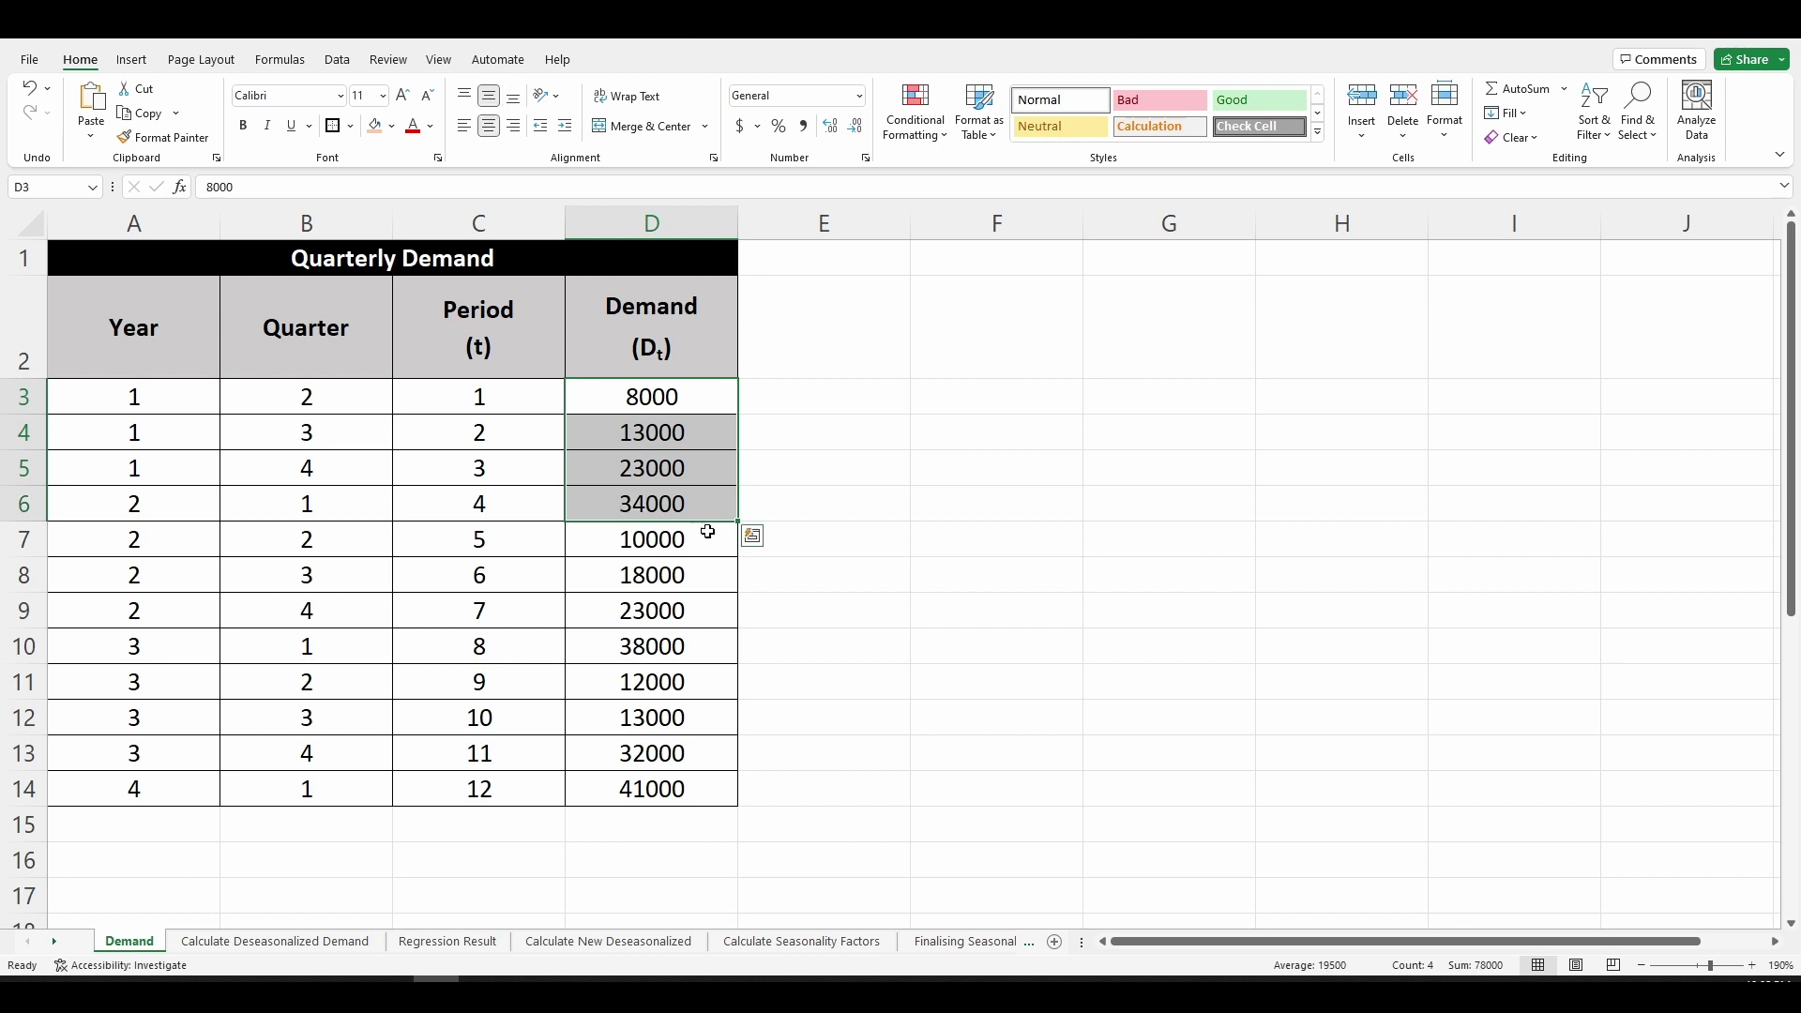
pyautogui.moveTo(704, 541); pyautogui.dragTo(708, 647)
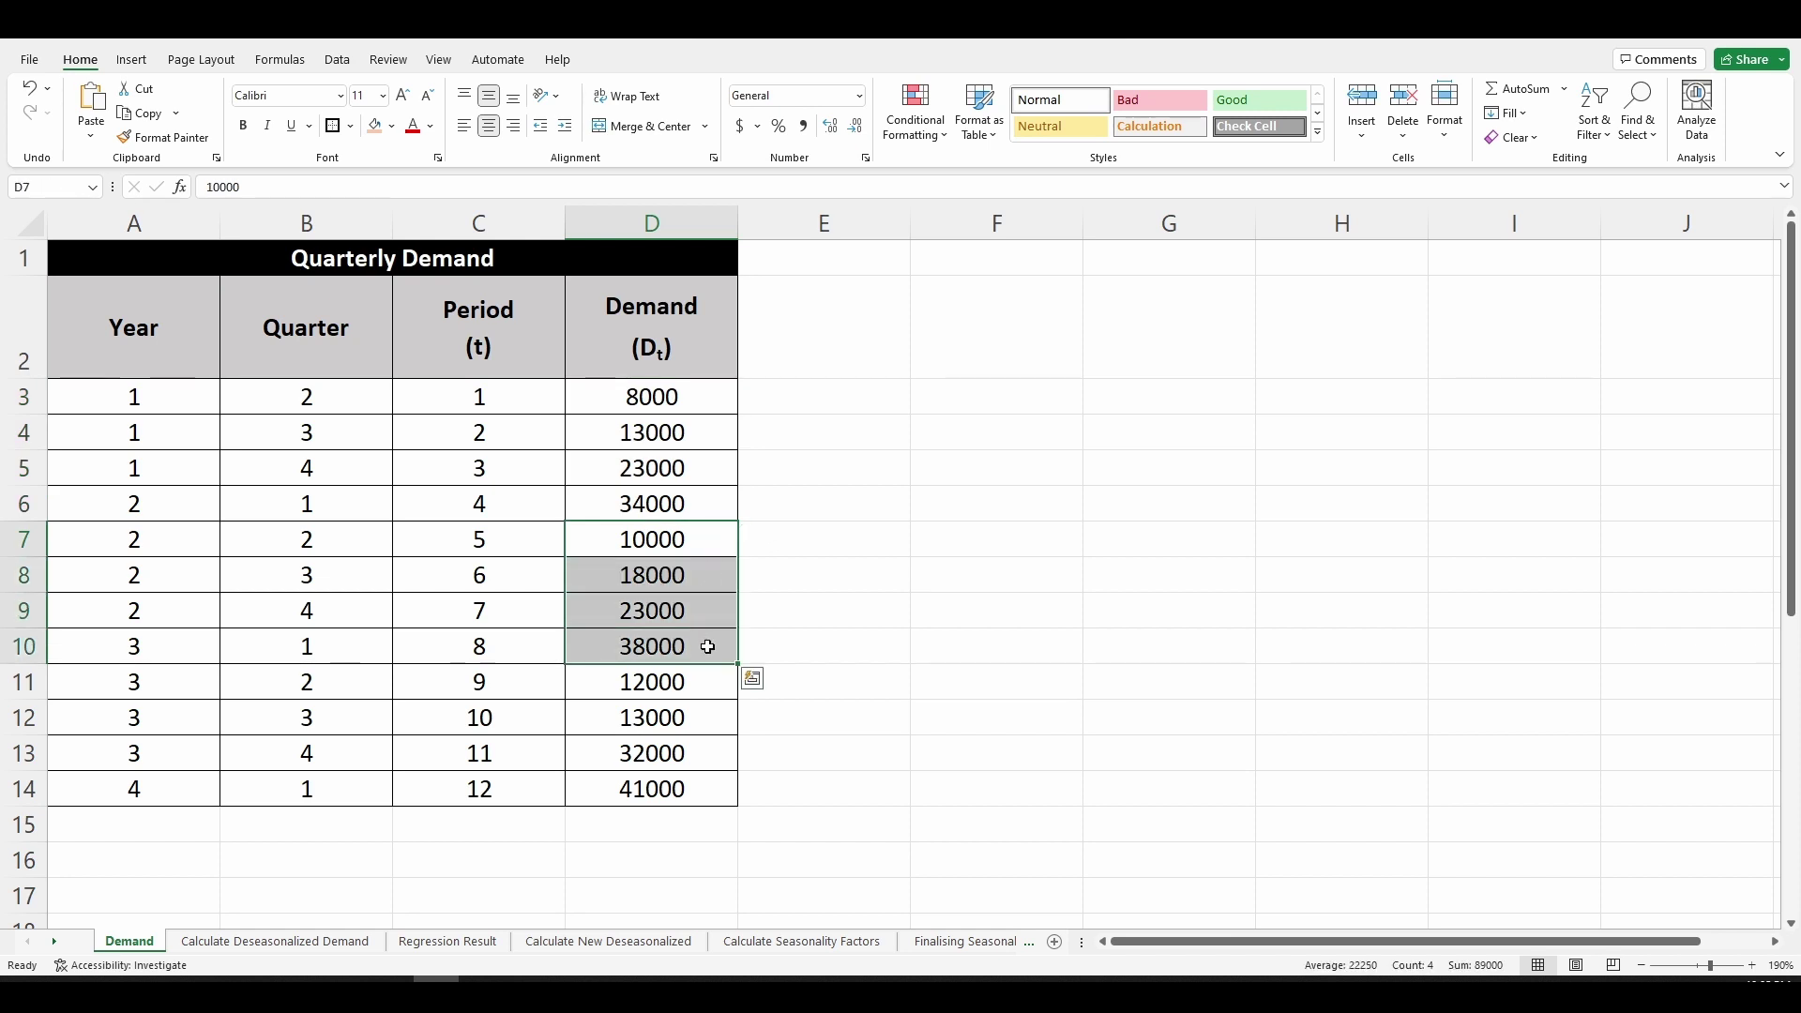
pyautogui.click(919, 657)
pyautogui.moveTo(713, 683); pyautogui.dragTo(719, 790)
pyautogui.click(1212, 658)
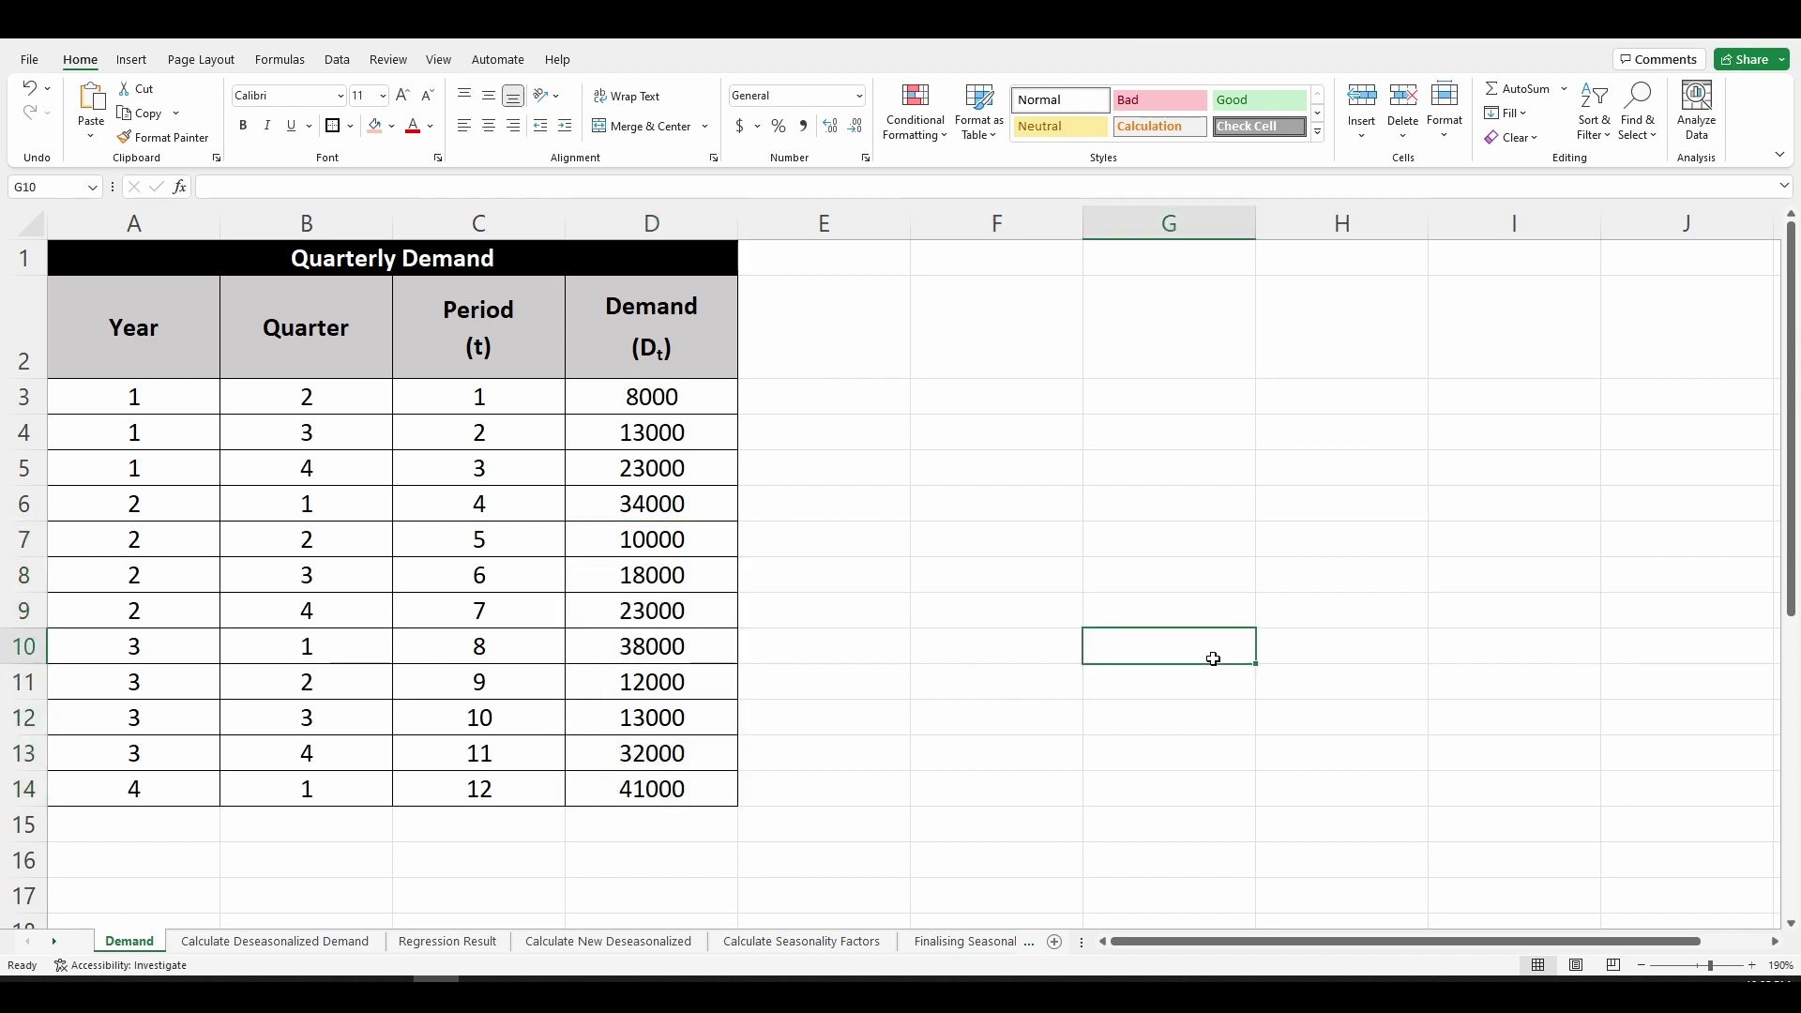
pyautogui.scroll(-2, 1213, 658)
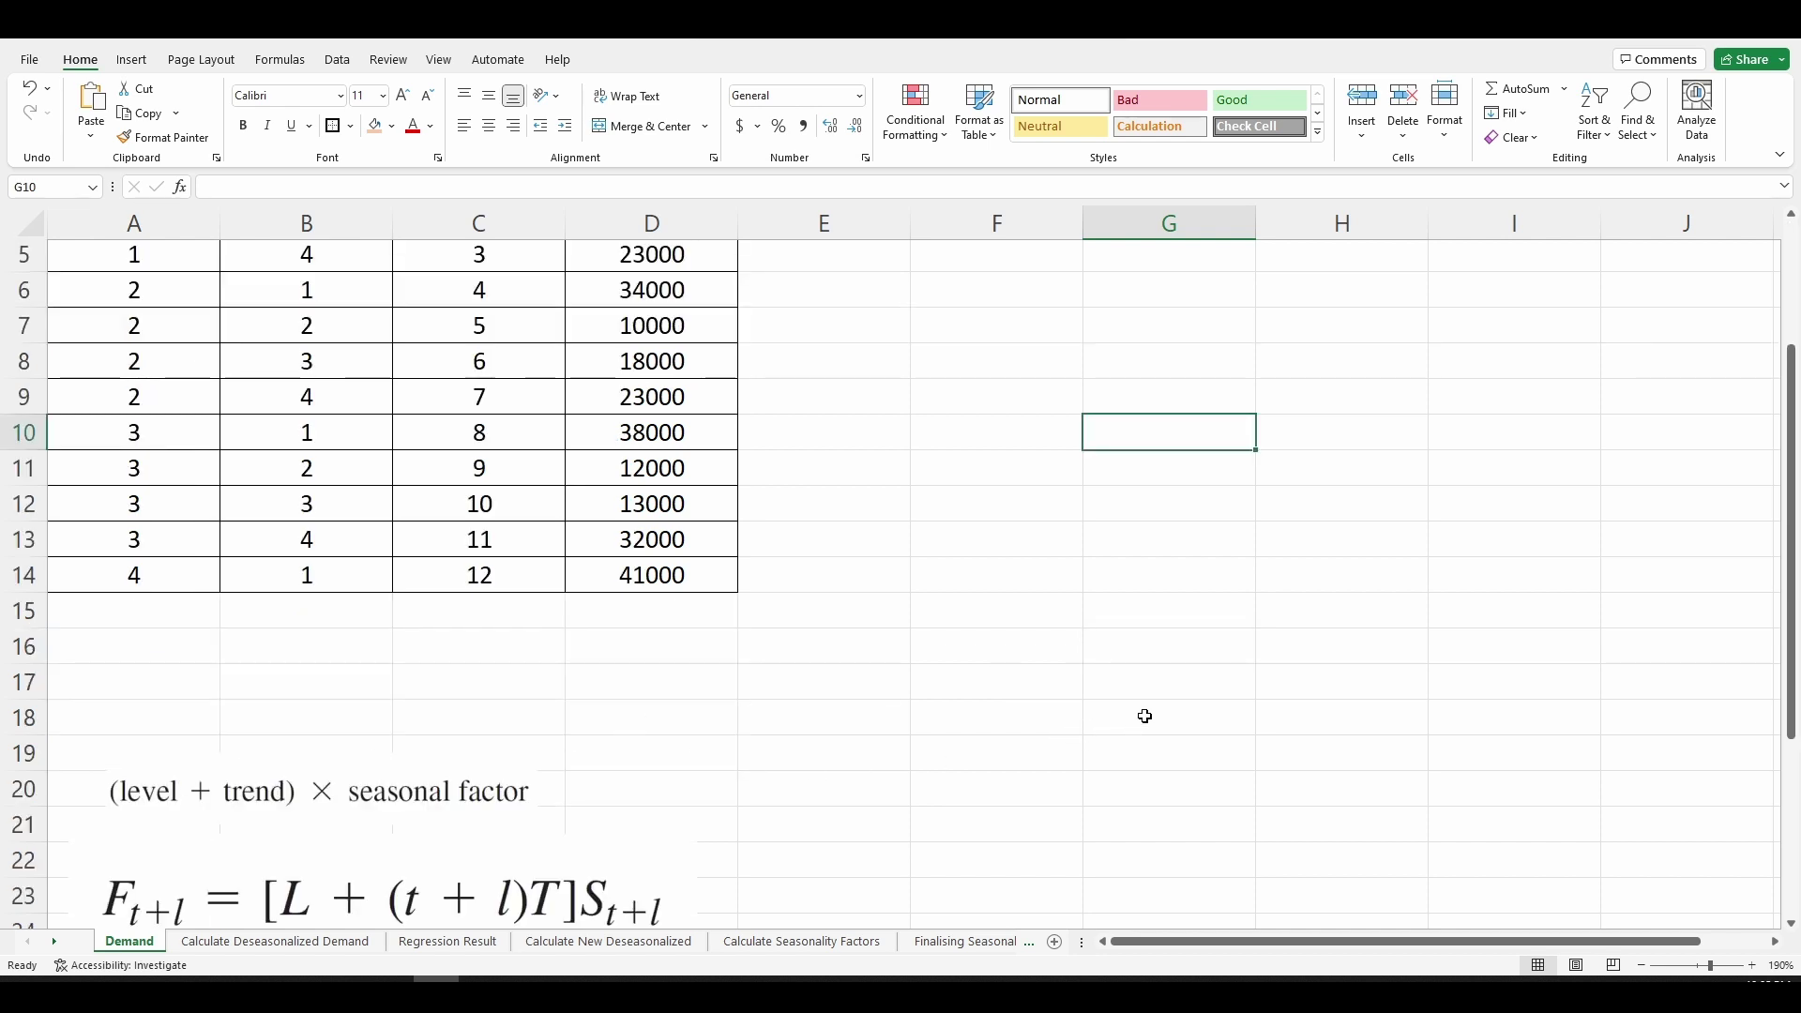
pyautogui.scroll(2, 1145, 715)
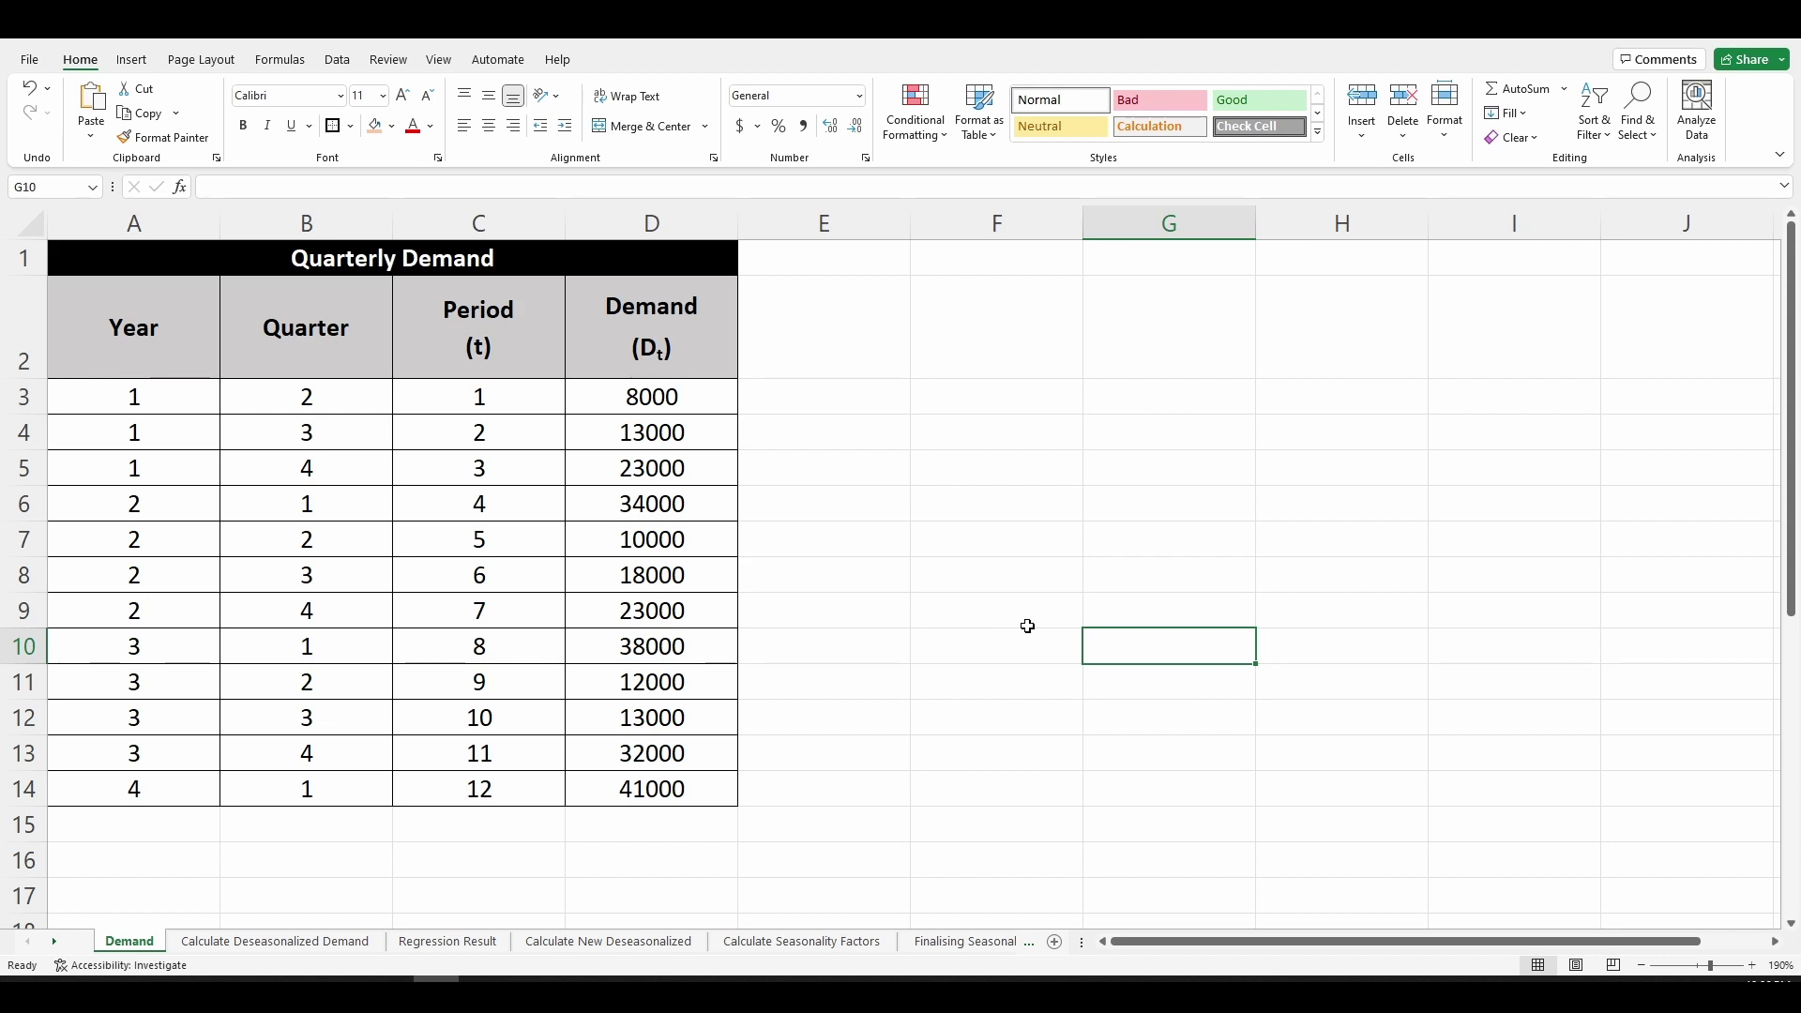
pyautogui.scroll(-5, 1060, 626)
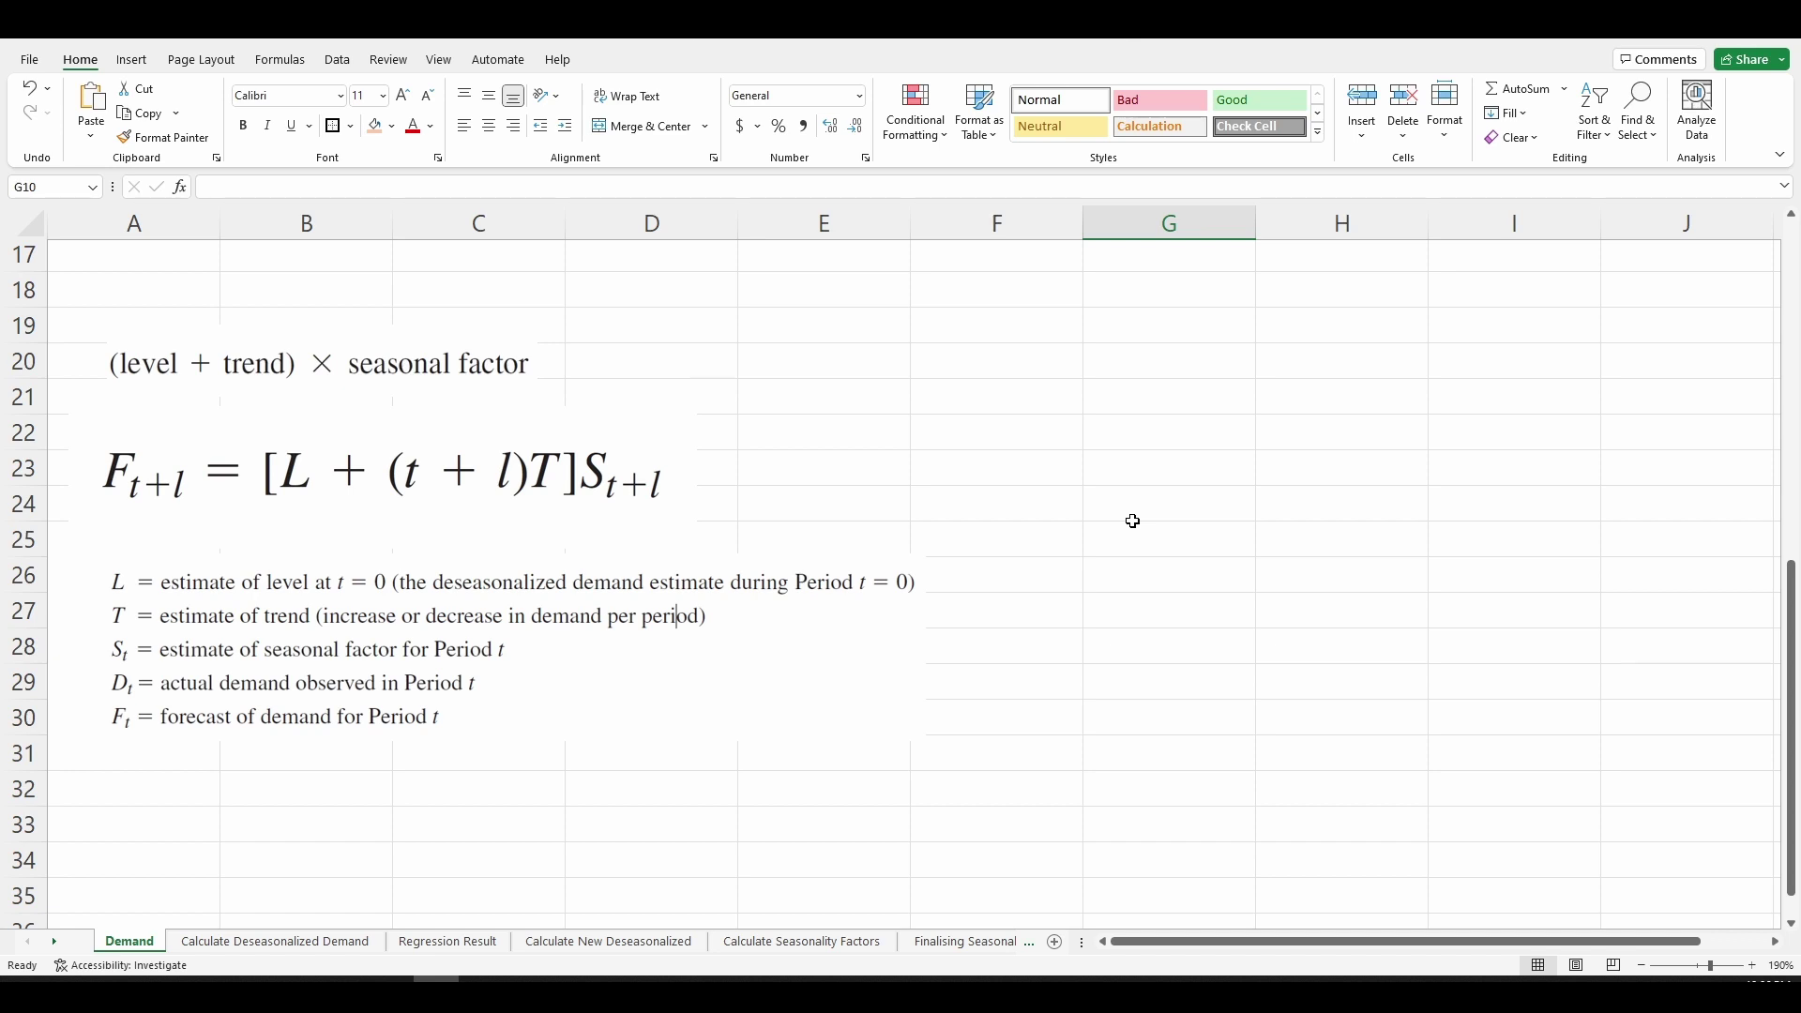
pyautogui.scroll(5, 1133, 521)
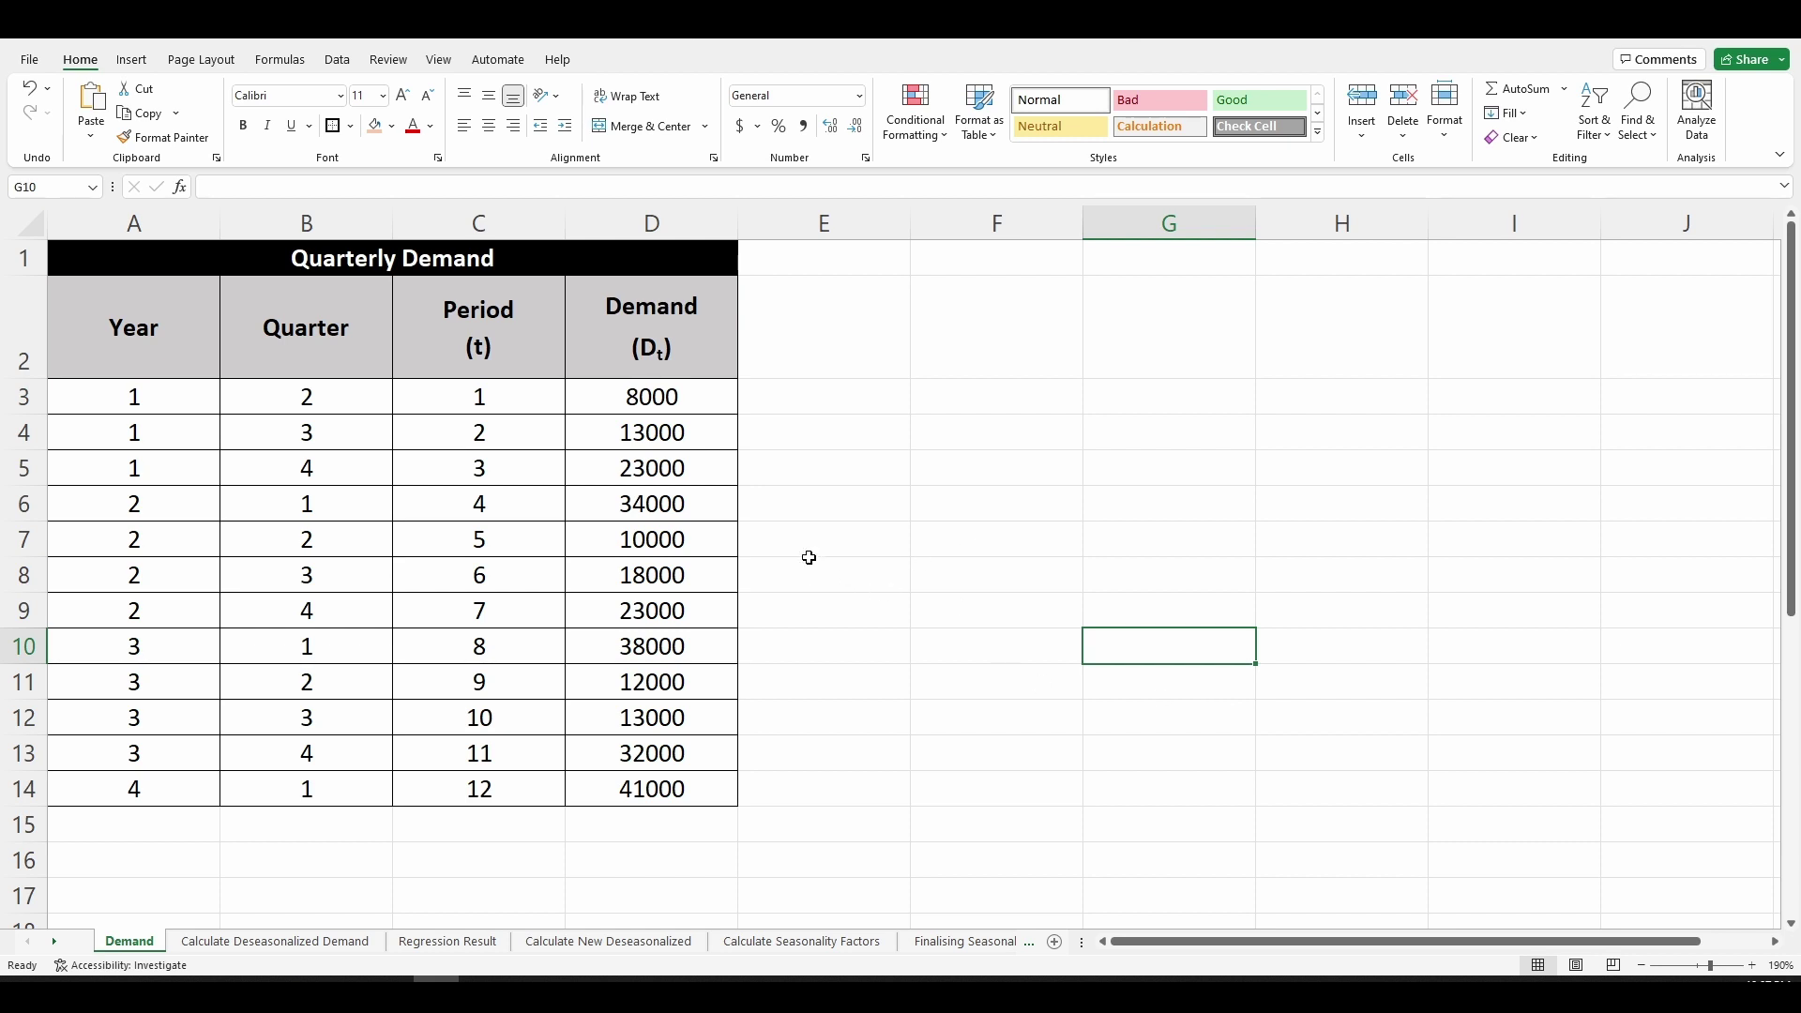
pyautogui.click(704, 395)
pyautogui.moveTo(704, 394); pyautogui.dragTo(704, 507)
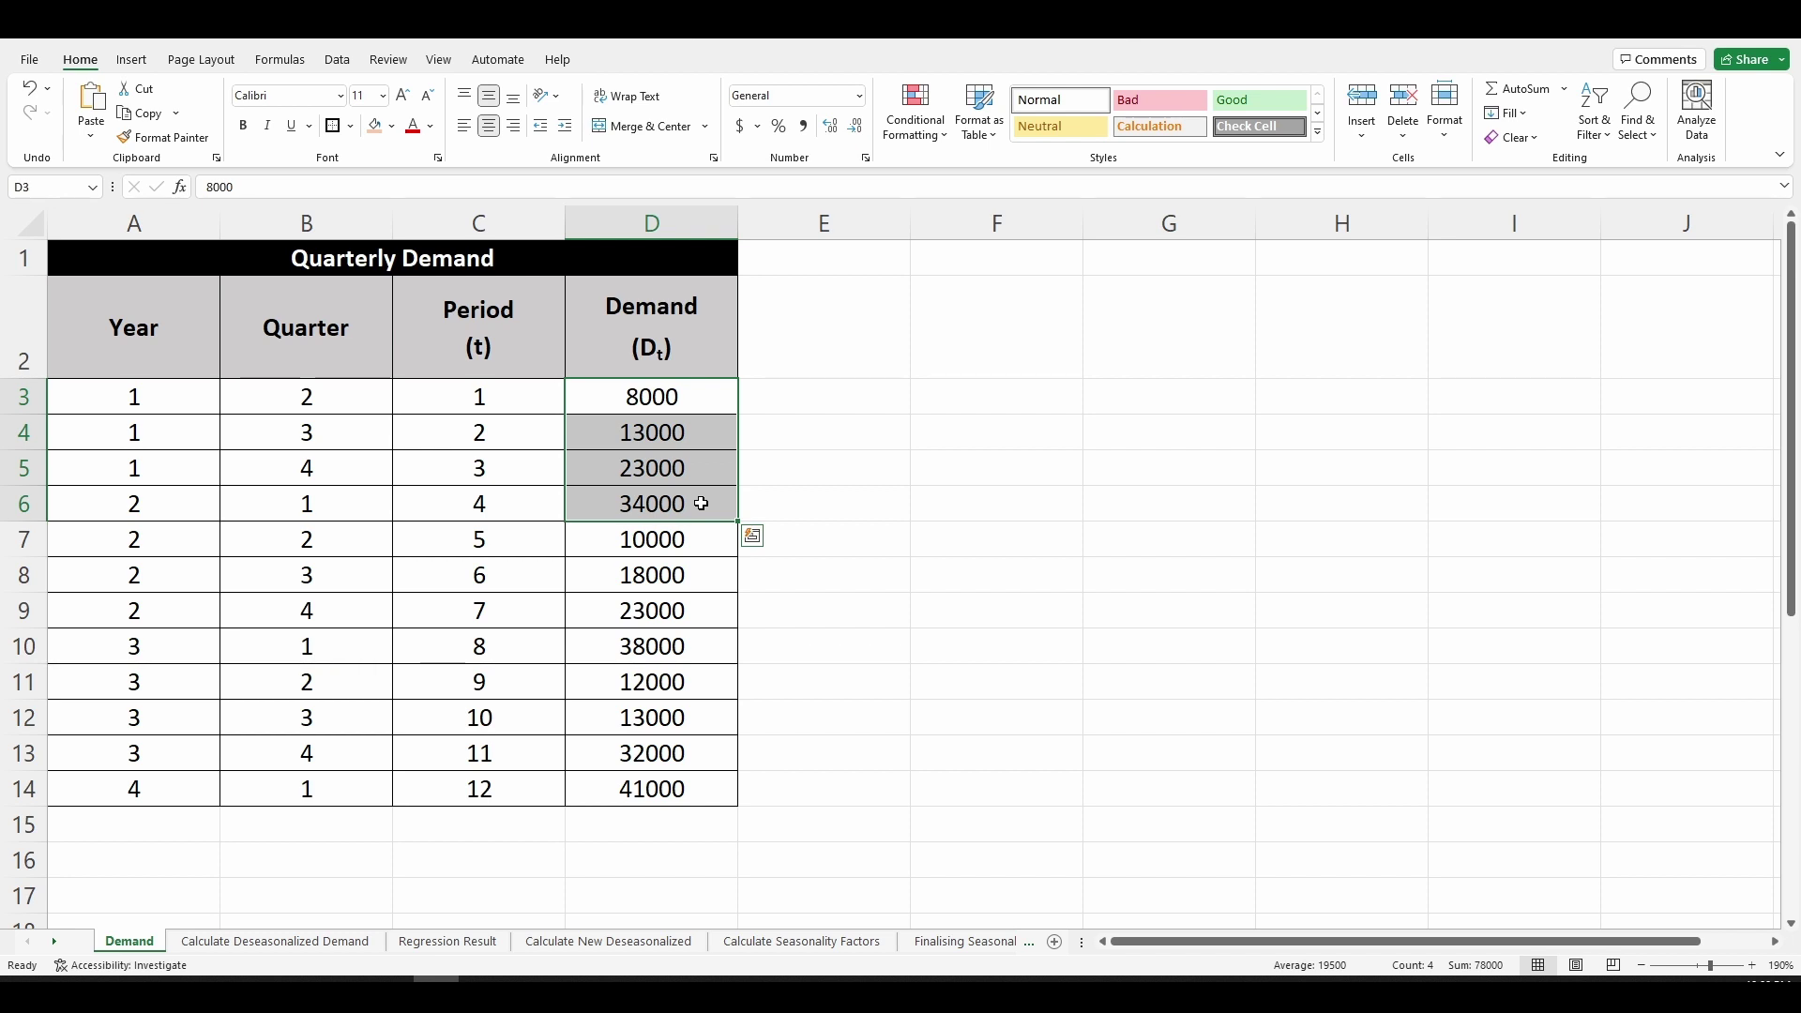
# Open the Calculate Deseasonalized Demand sheet and review the periodicity notes and the first four demand values, D3:D6.
pyautogui.hotkey('ctrl', 'pagedown')
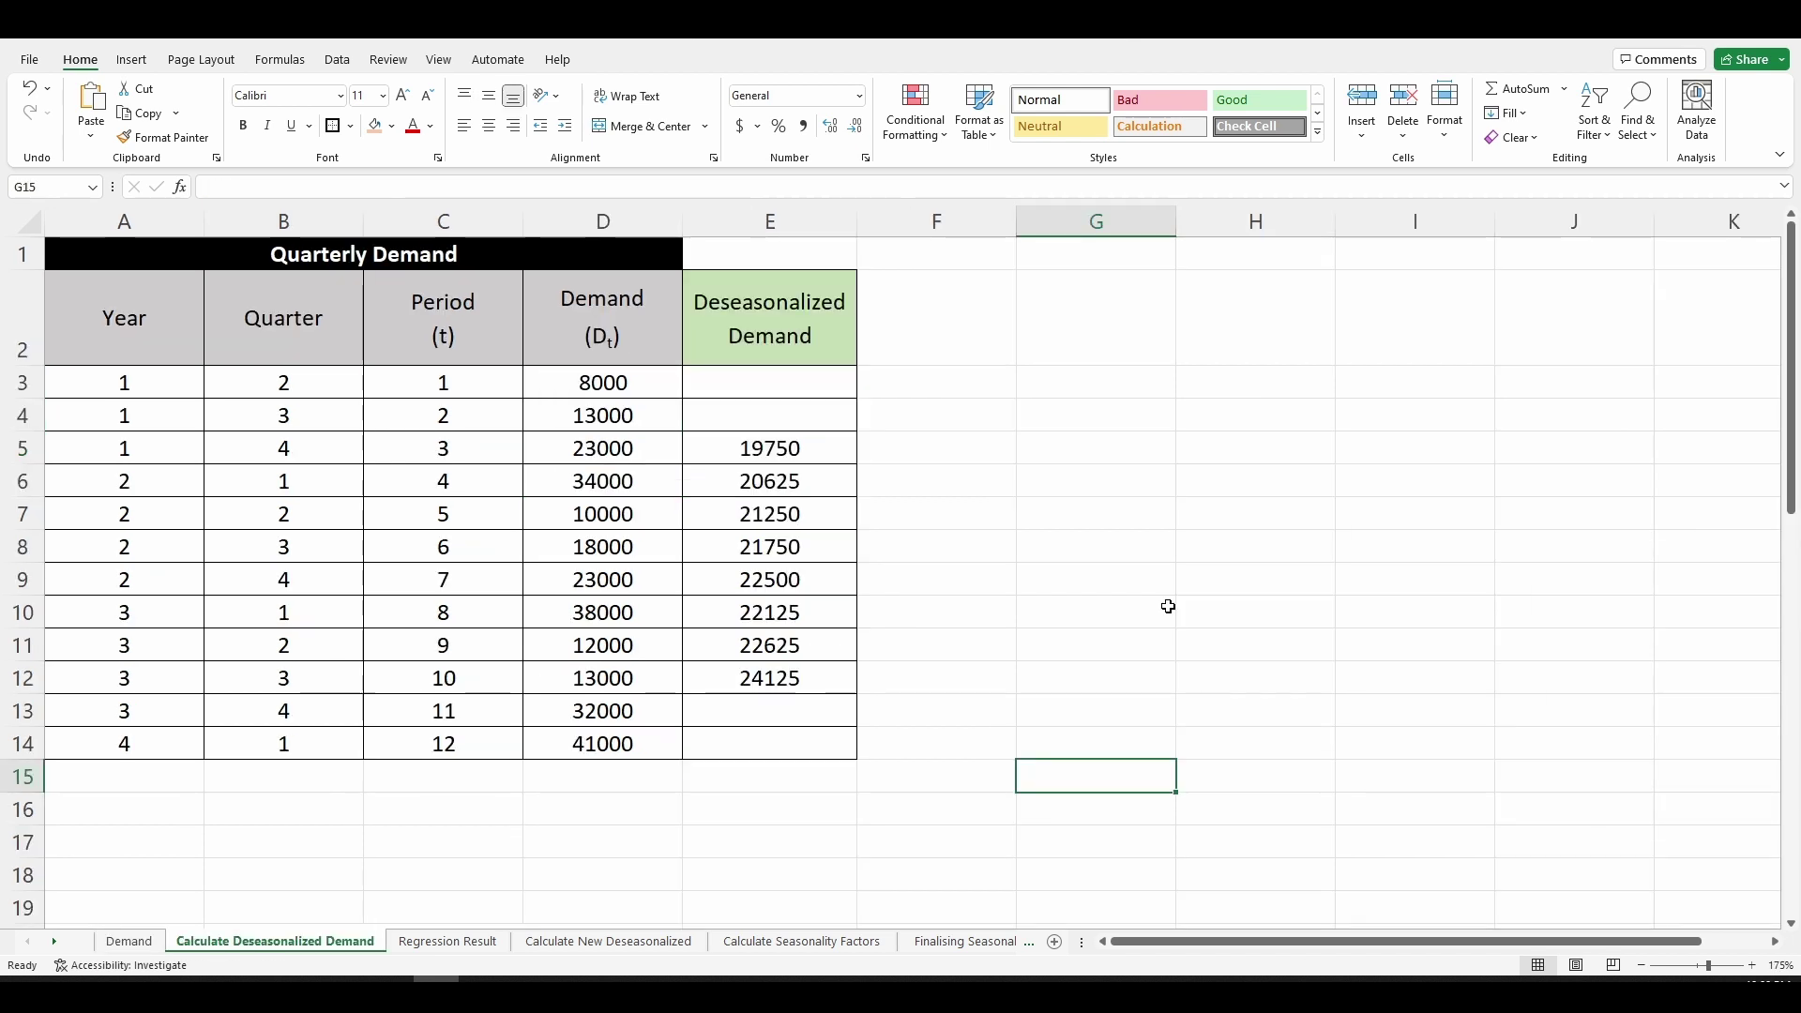
pyautogui.scroll(-5, 1167, 607)
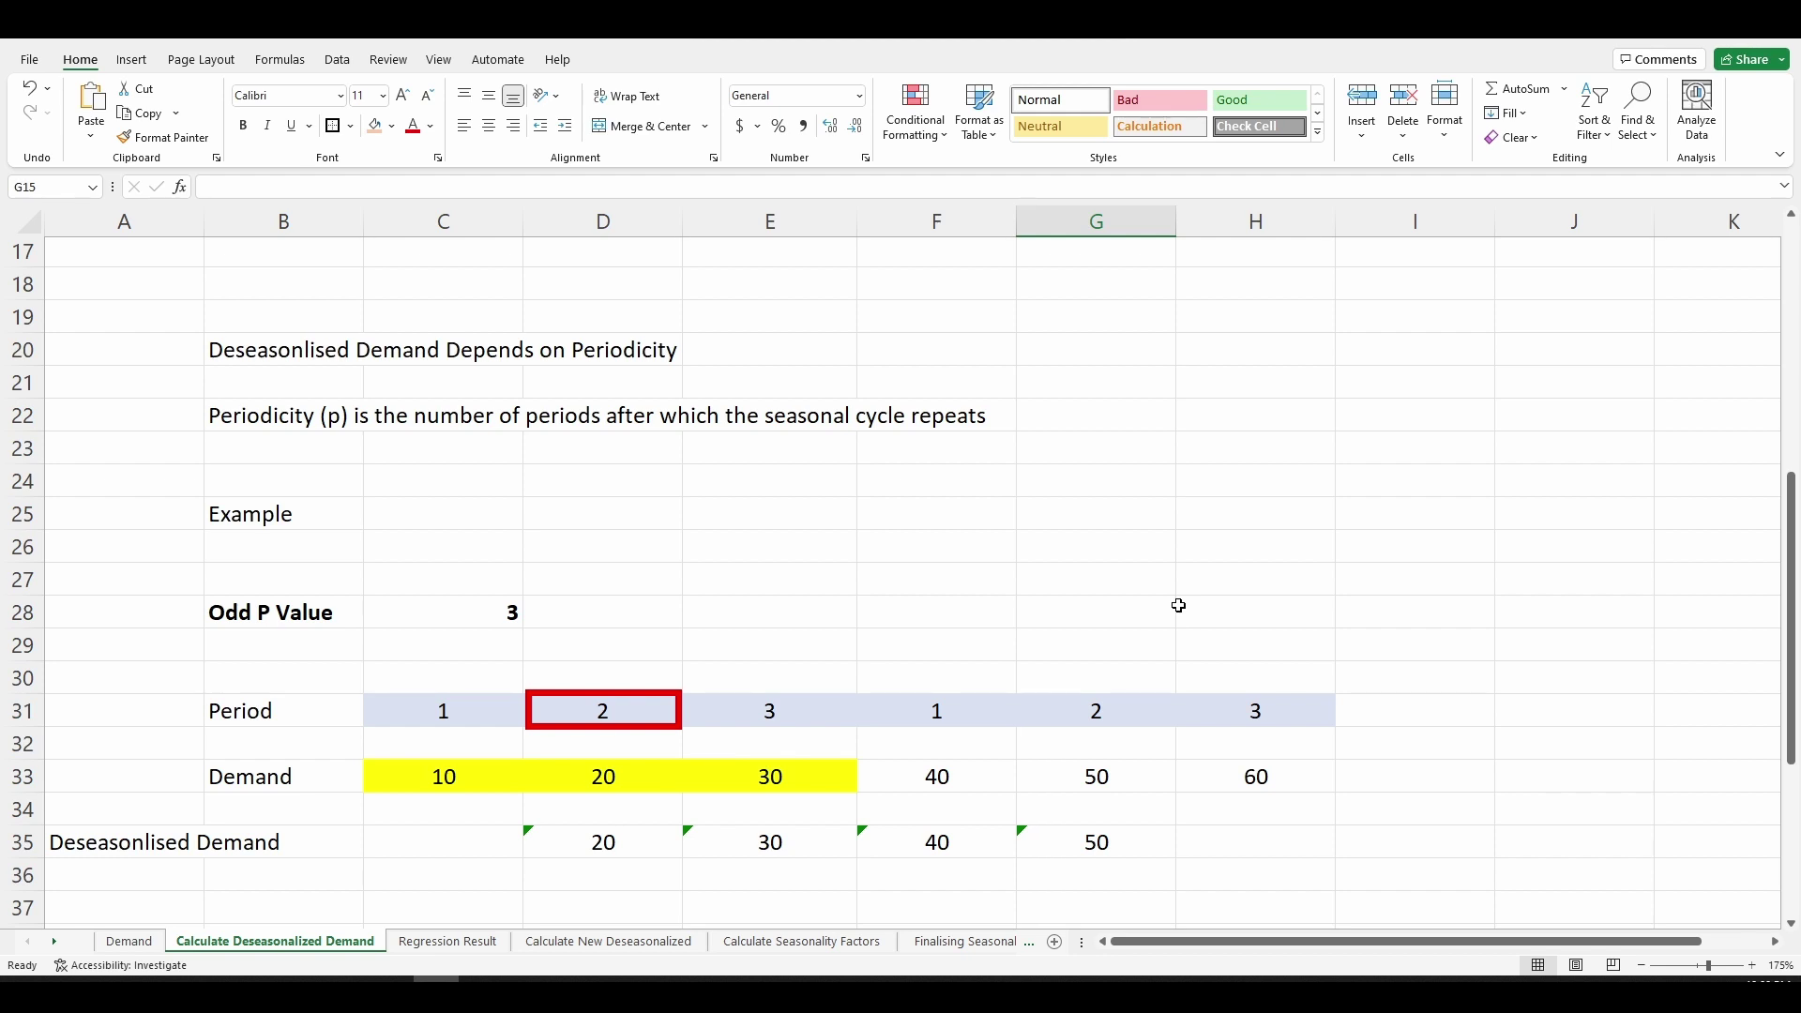
pyautogui.scroll(5, 1179, 606)
pyautogui.click(633, 382)
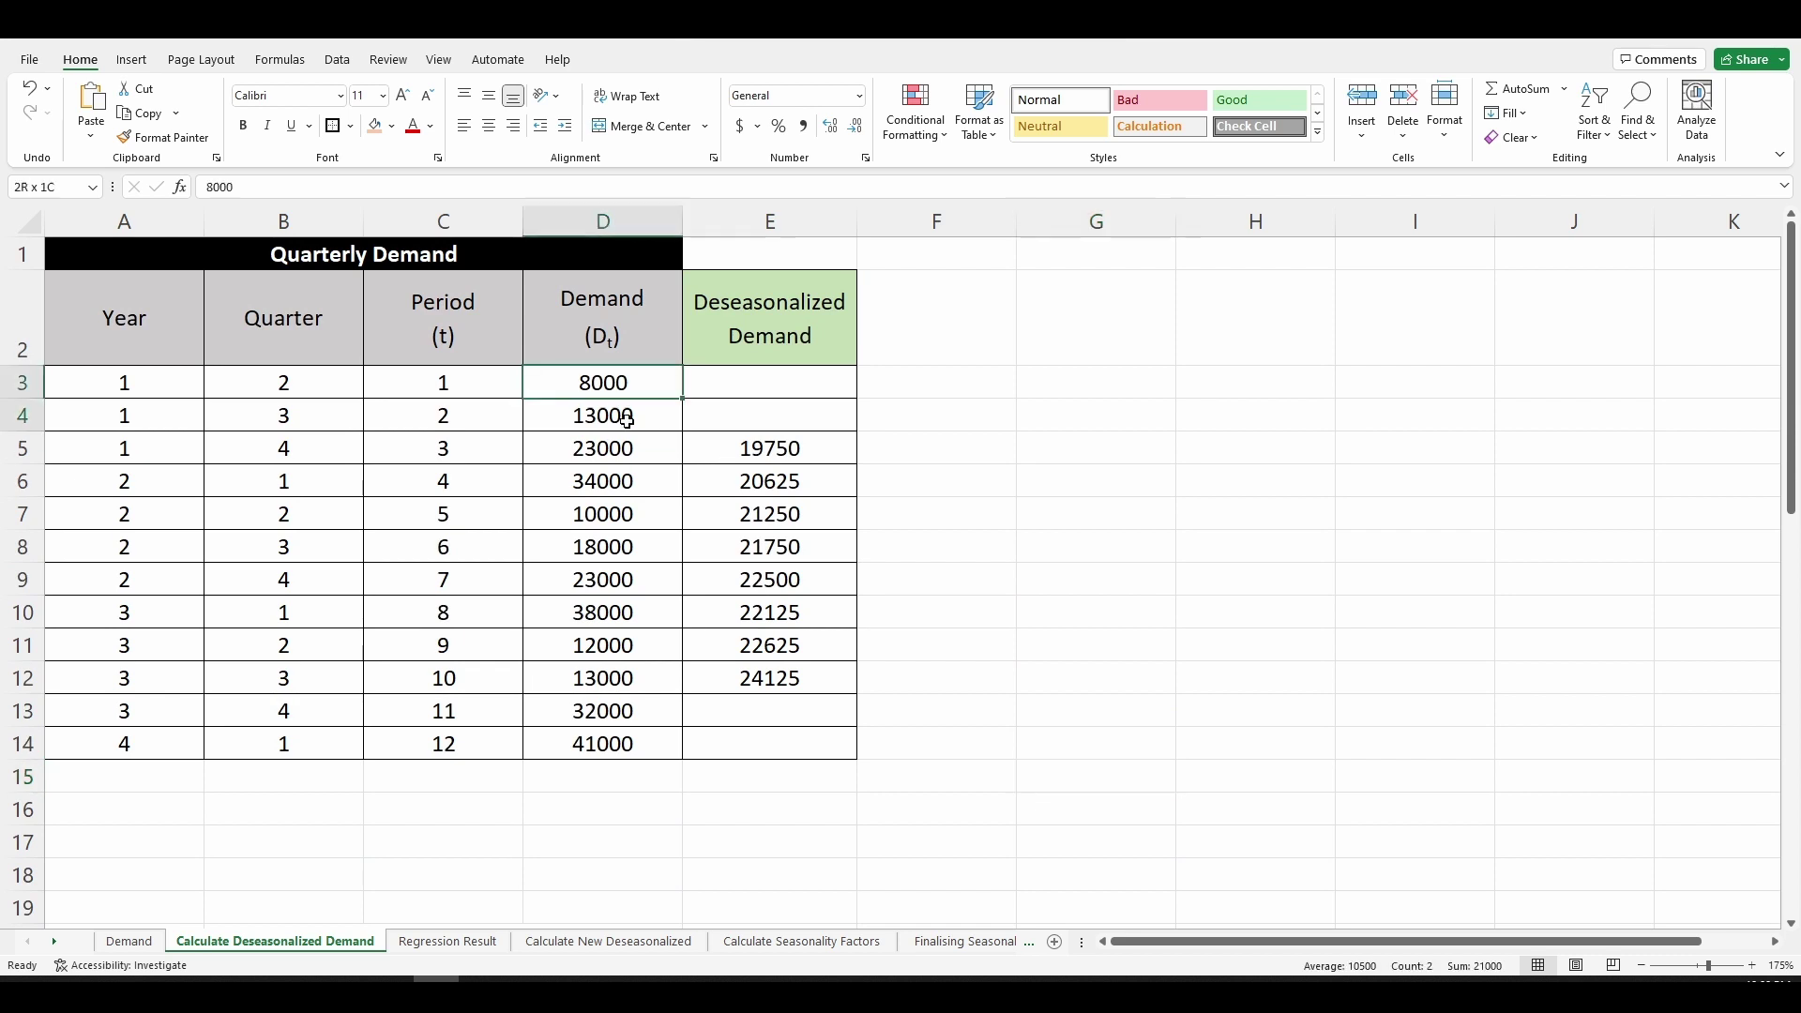
pyautogui.moveTo(626, 405); pyautogui.dragTo(635, 472)
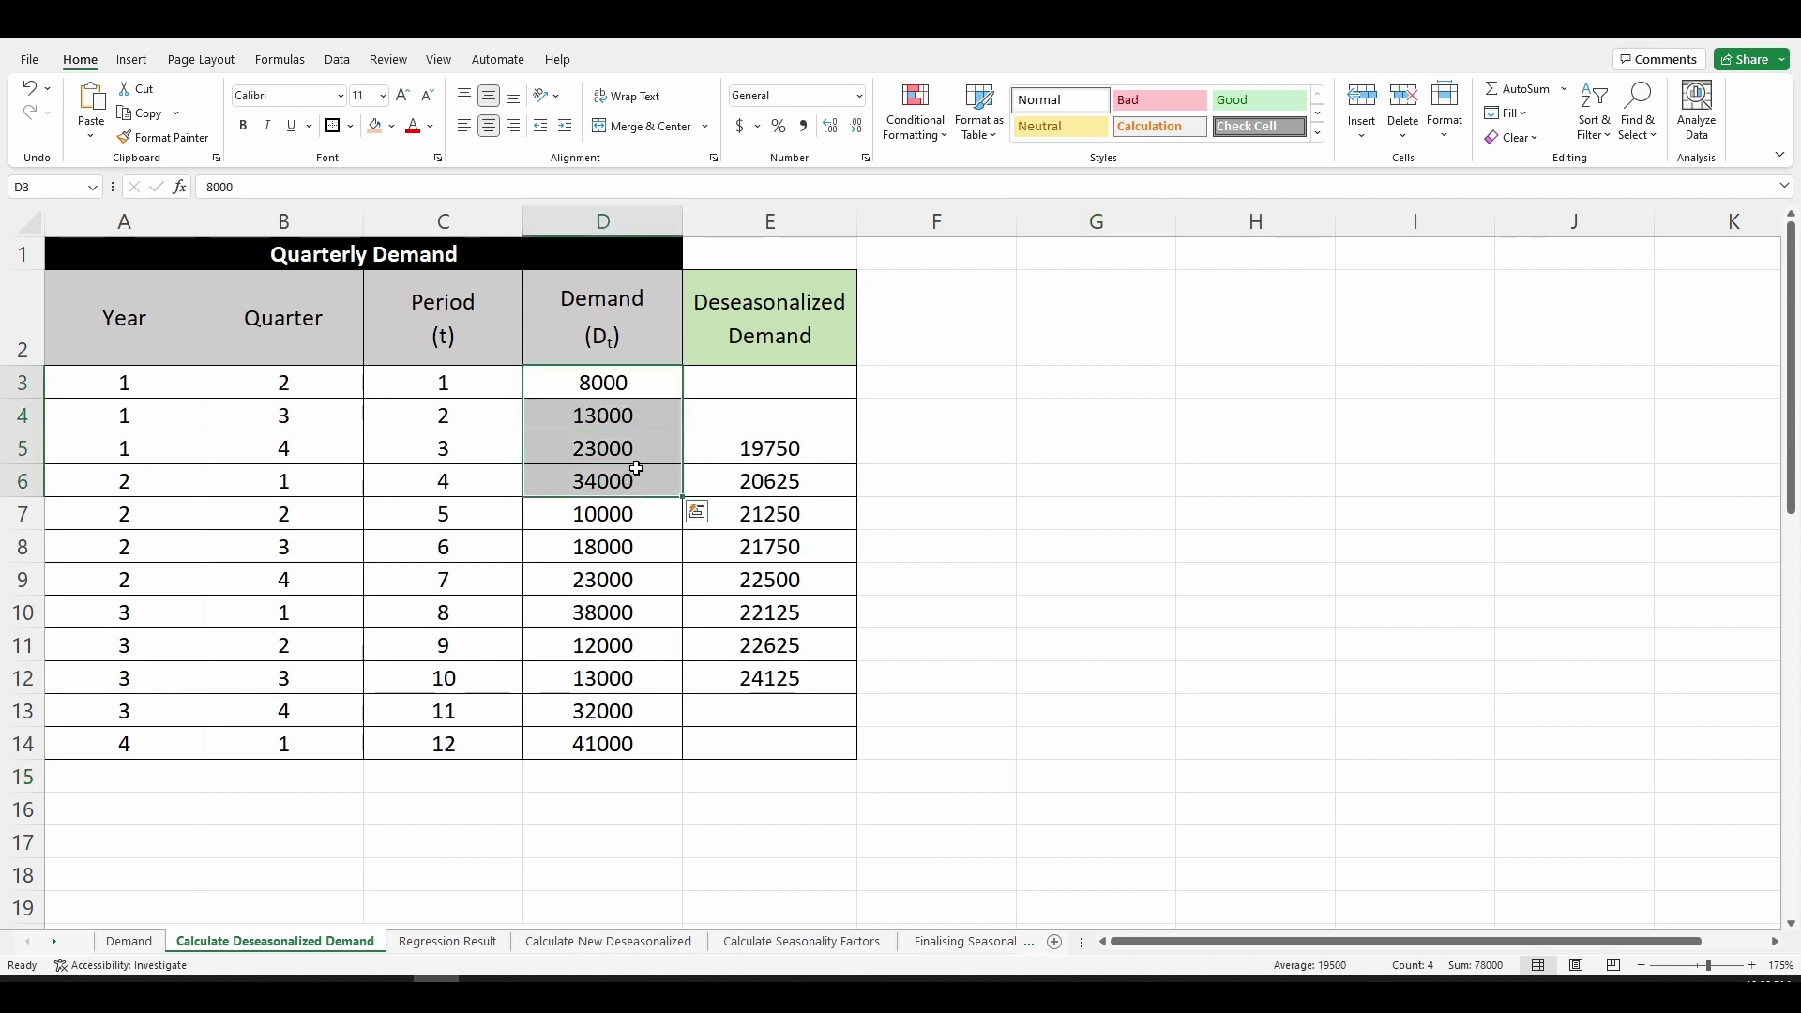
pyautogui.click(1221, 604)
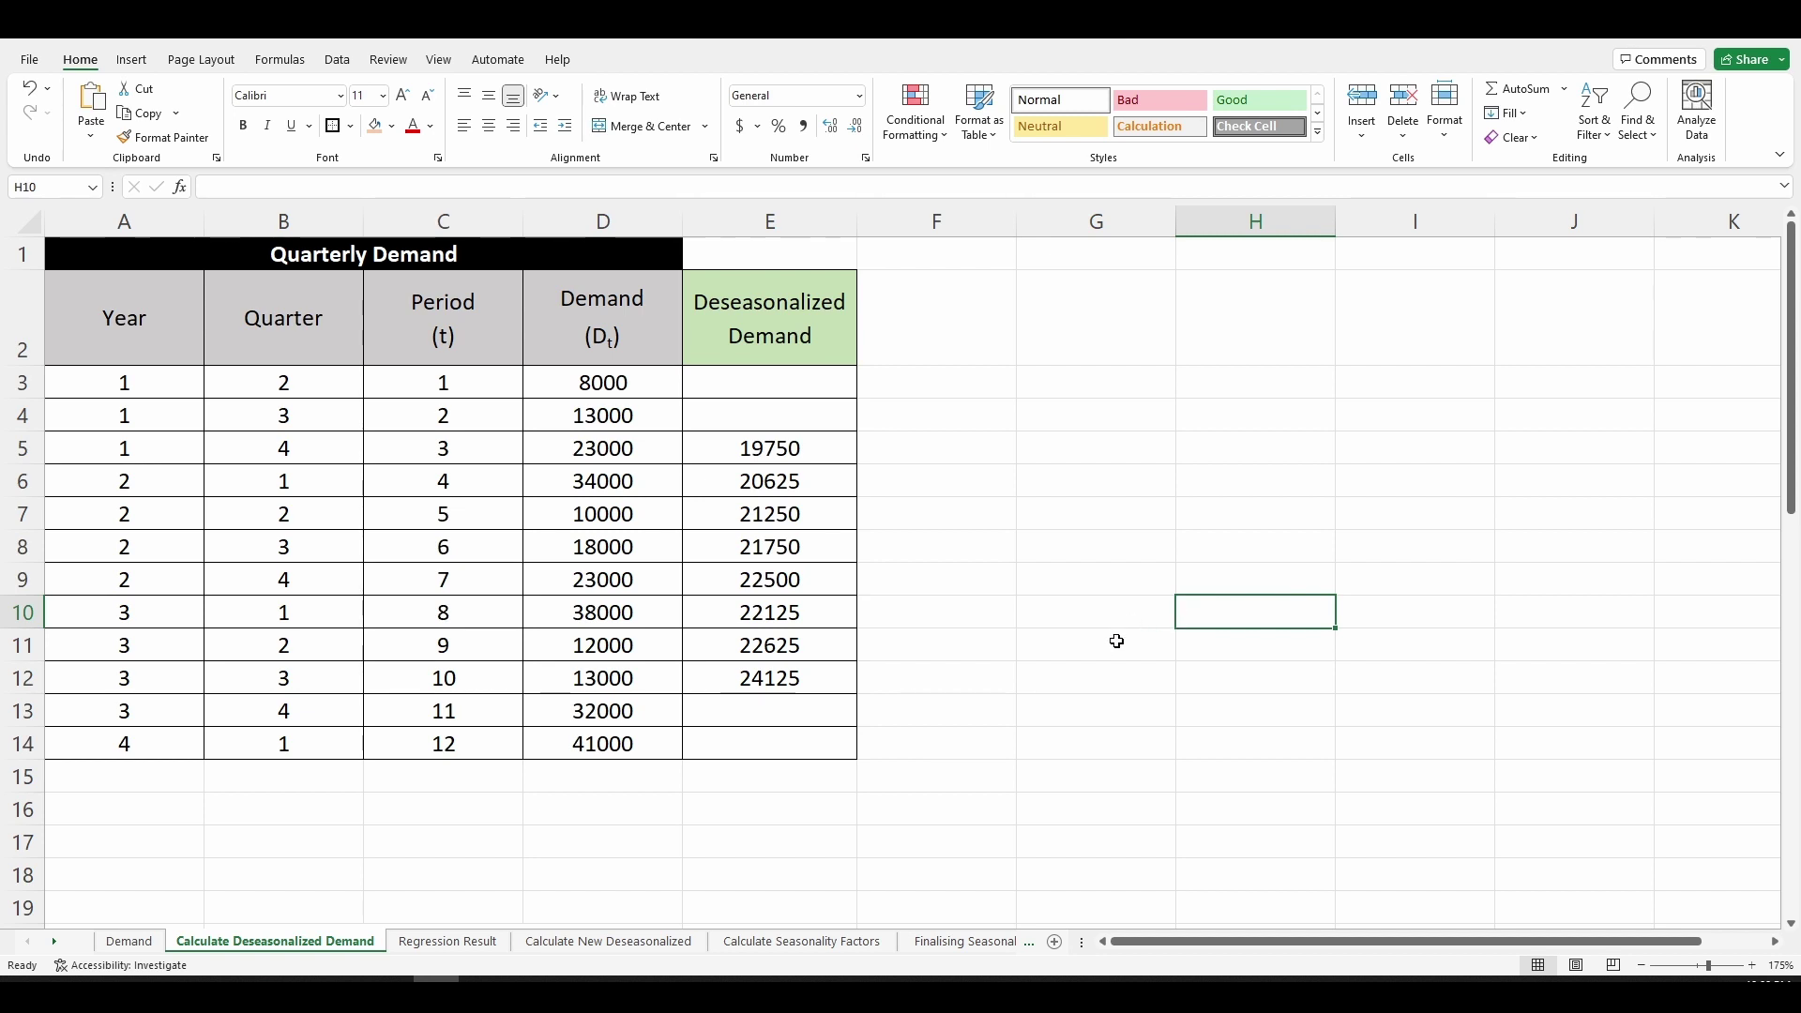
# Plot the demand values in D3:D14 as a line chart to inspect the seasonal cycle, and delete the chart.
pyautogui.moveTo(581, 384); pyautogui.dragTo(581, 448)
pyautogui.moveTo(580, 539); pyautogui.dragTo(593, 745)
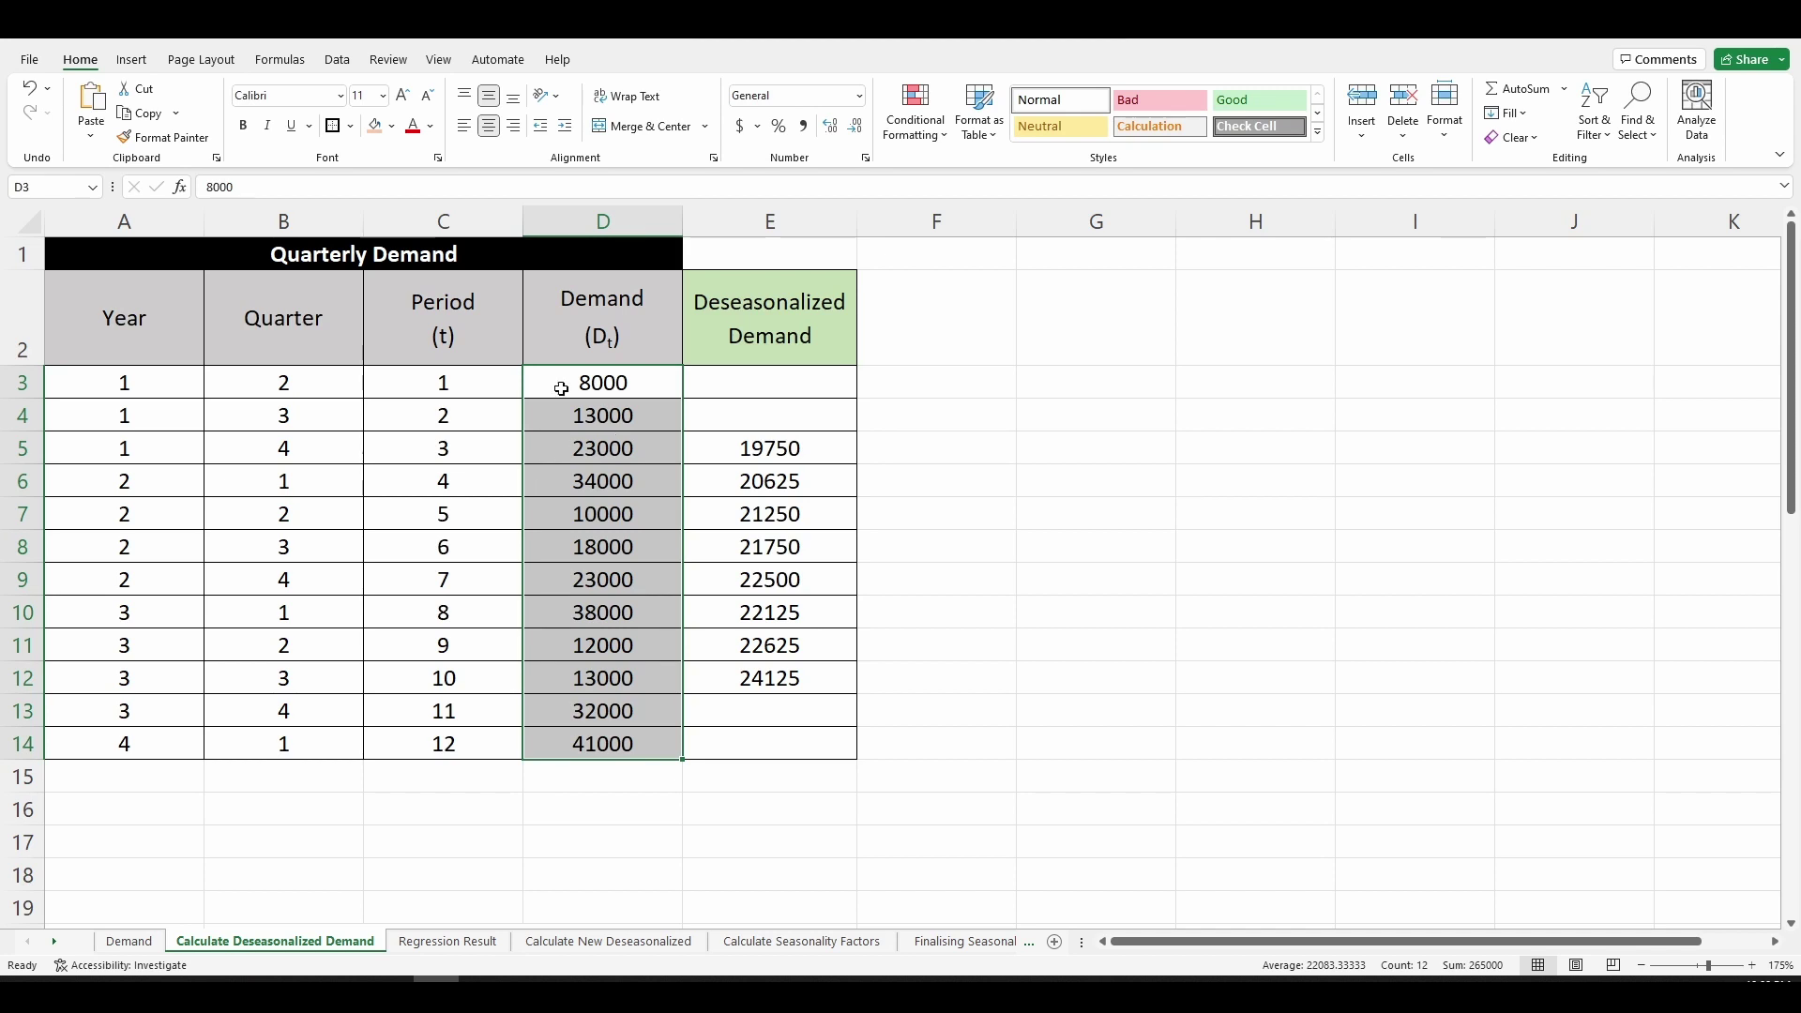
pyautogui.click(131, 60)
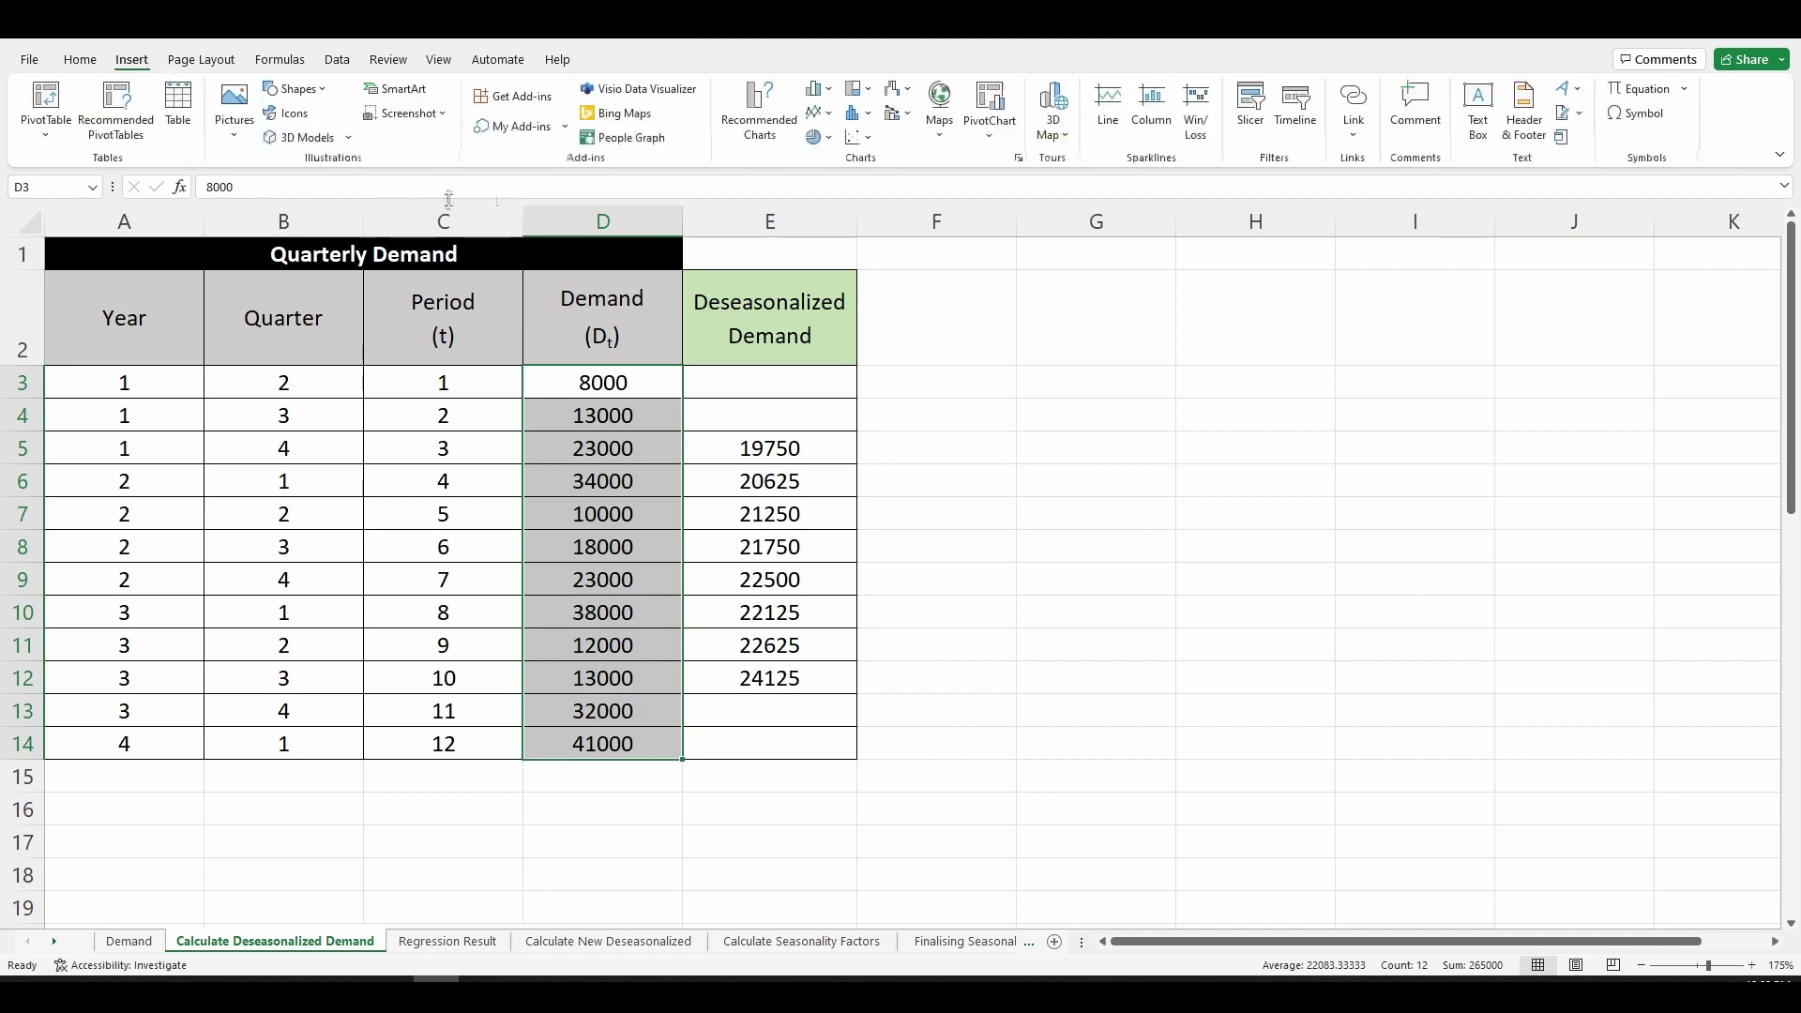
pyautogui.click(816, 113)
pyautogui.click(833, 178)
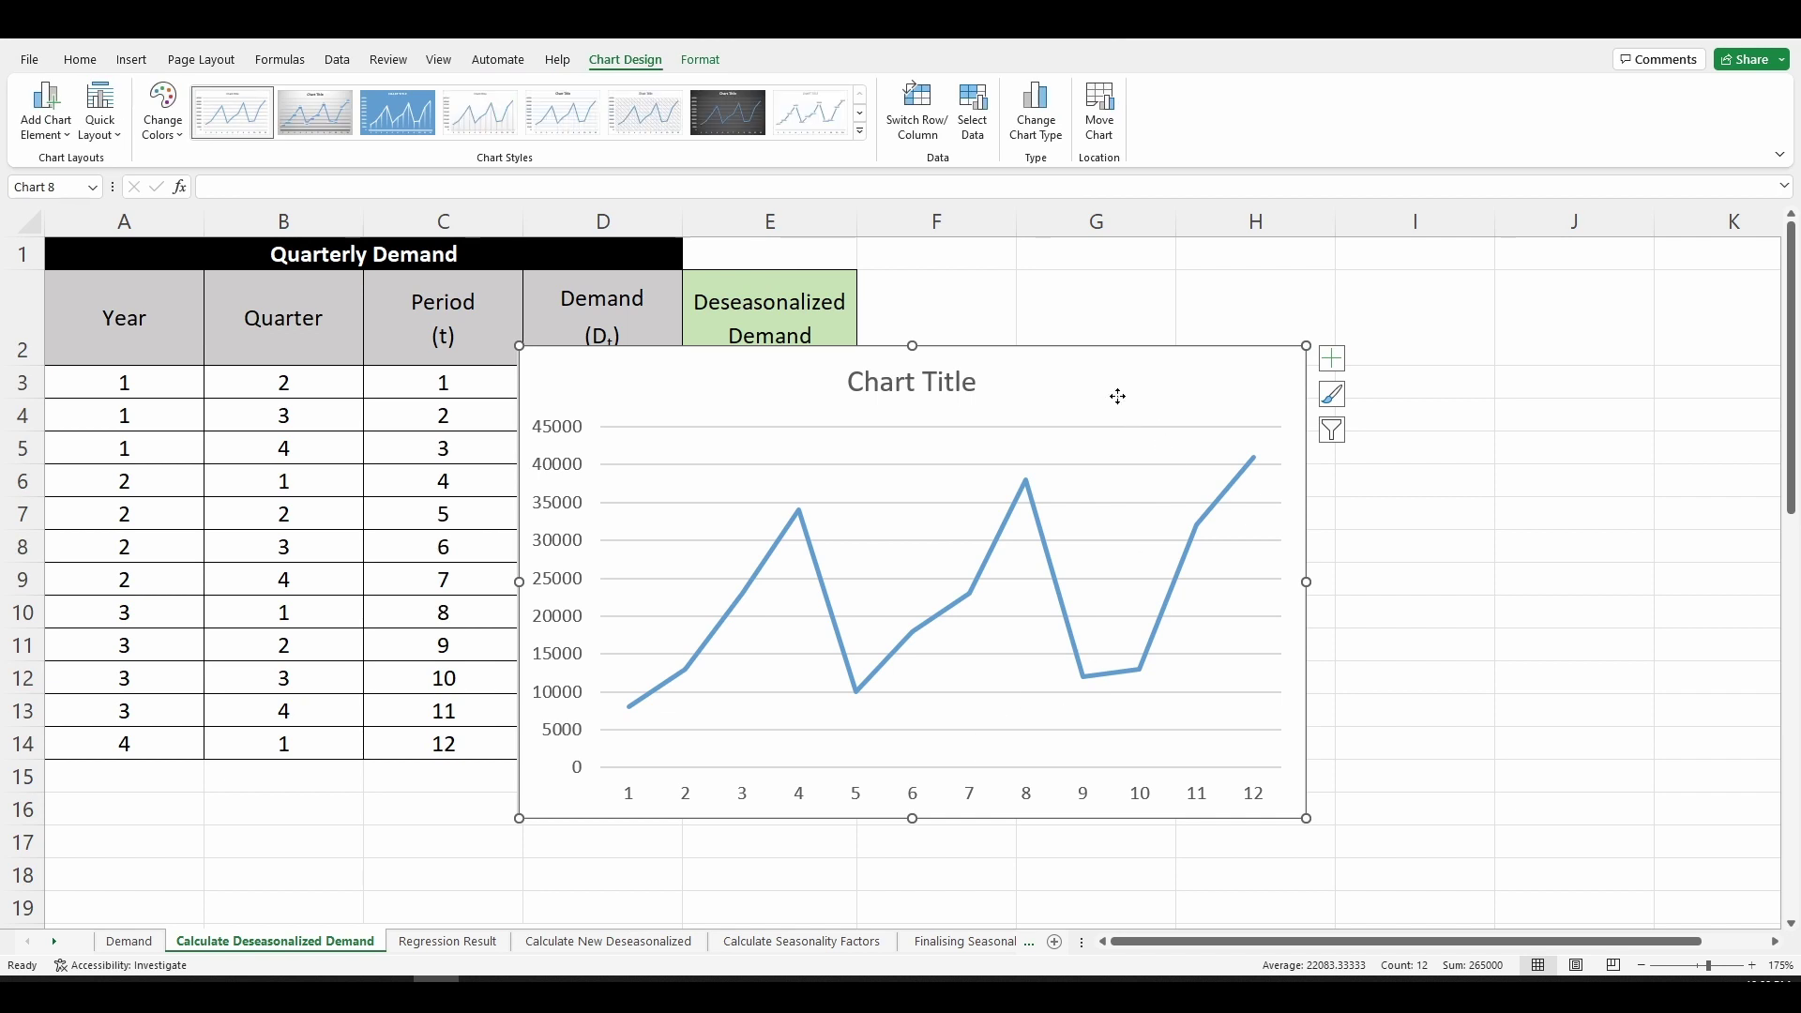
pyautogui.moveTo(1118, 396); pyautogui.dragTo(1245, 354)
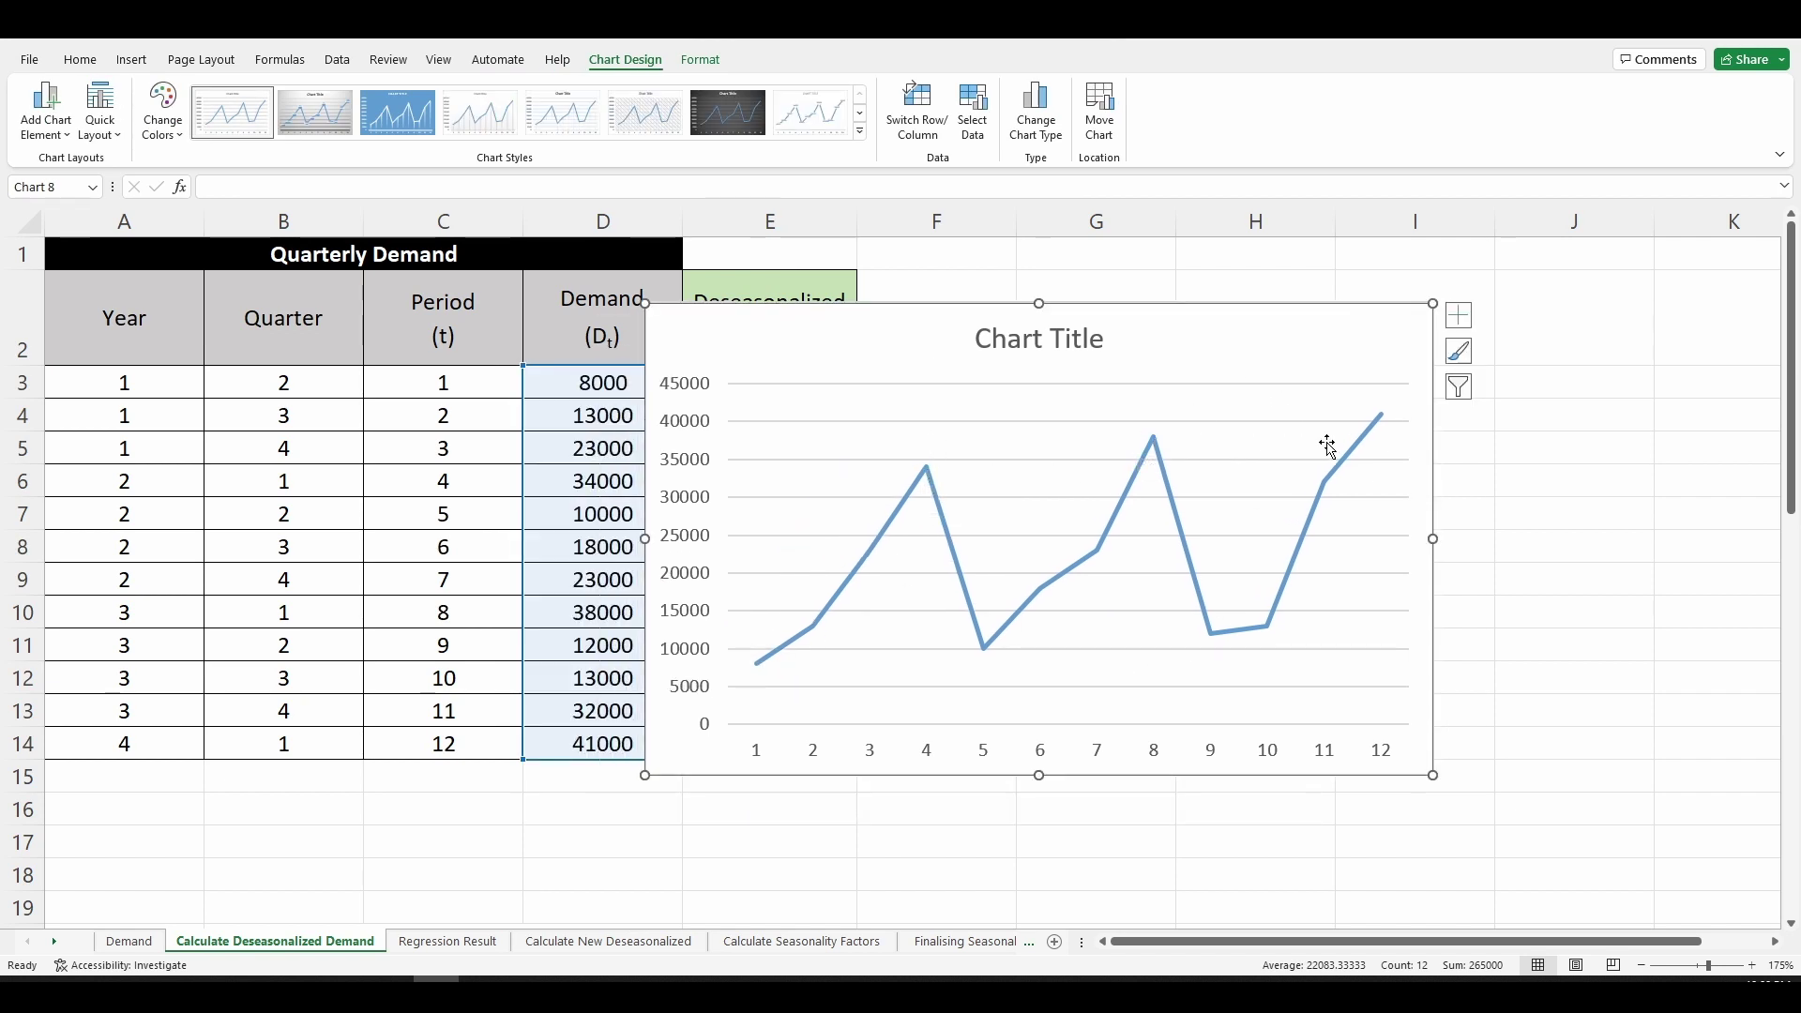
pyautogui.moveTo(1386, 422)
pyautogui.moveTo(1212, 638)
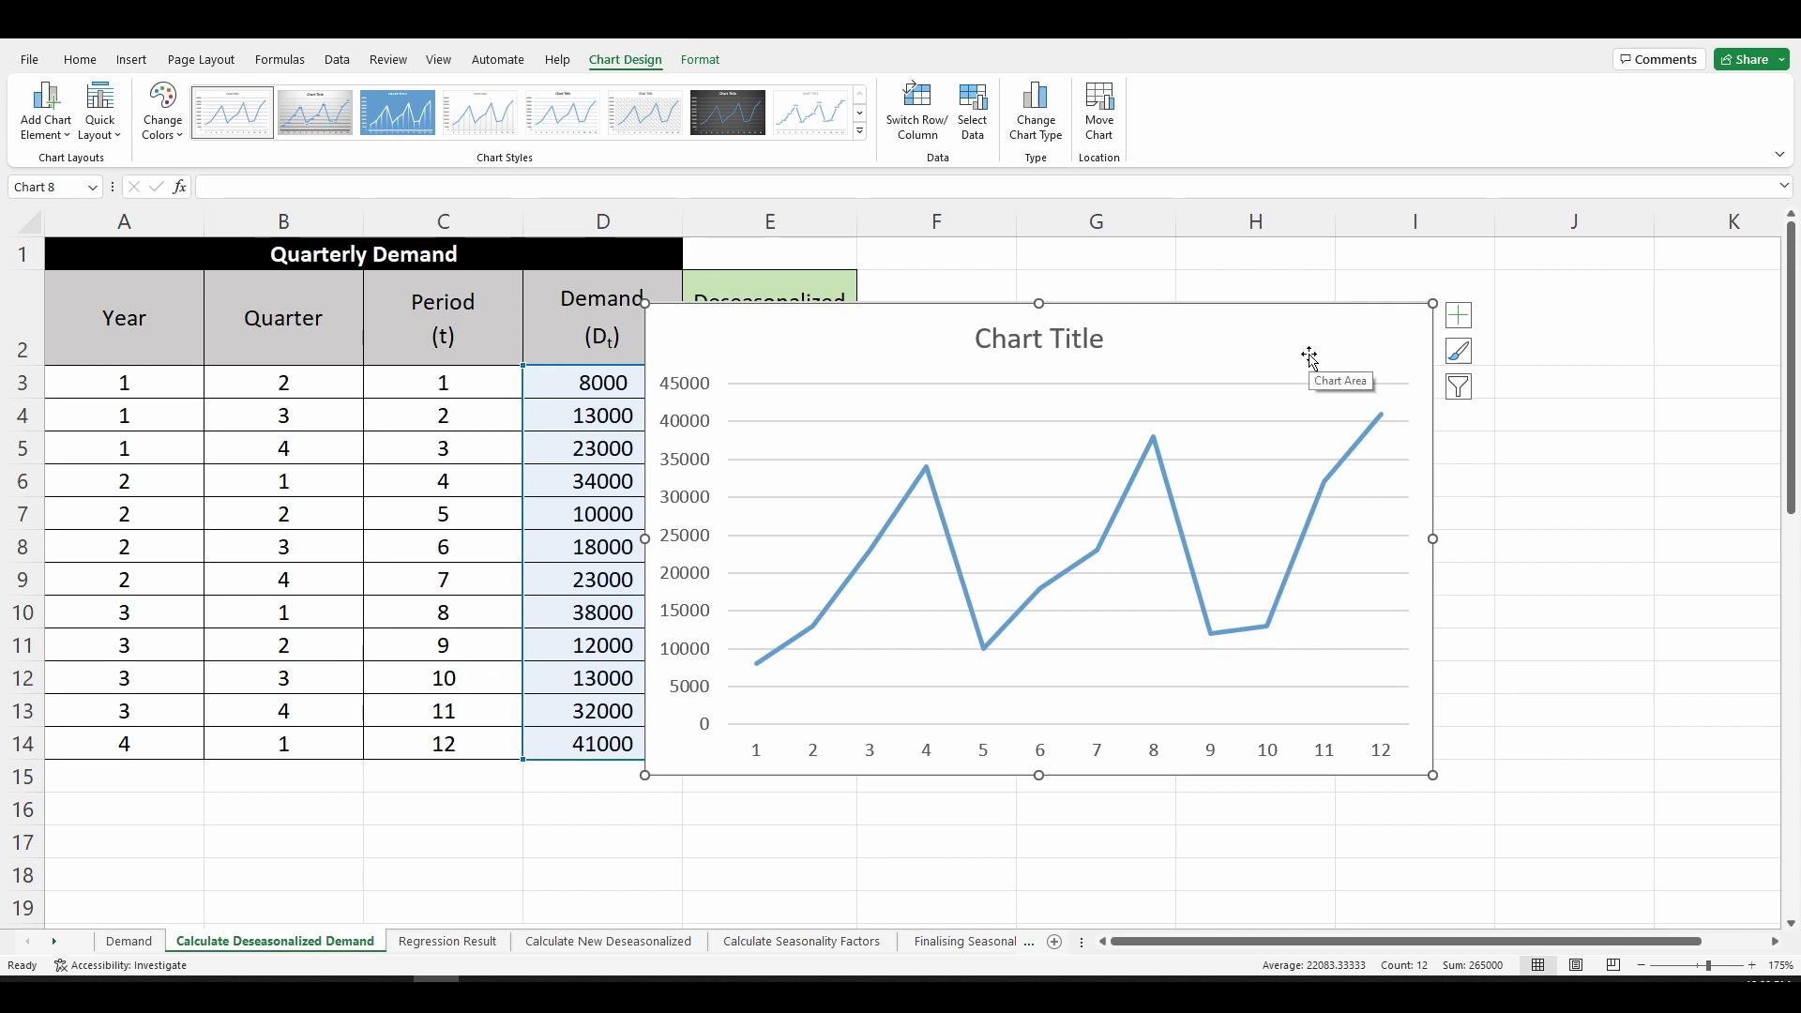
pyautogui.press('Delete')
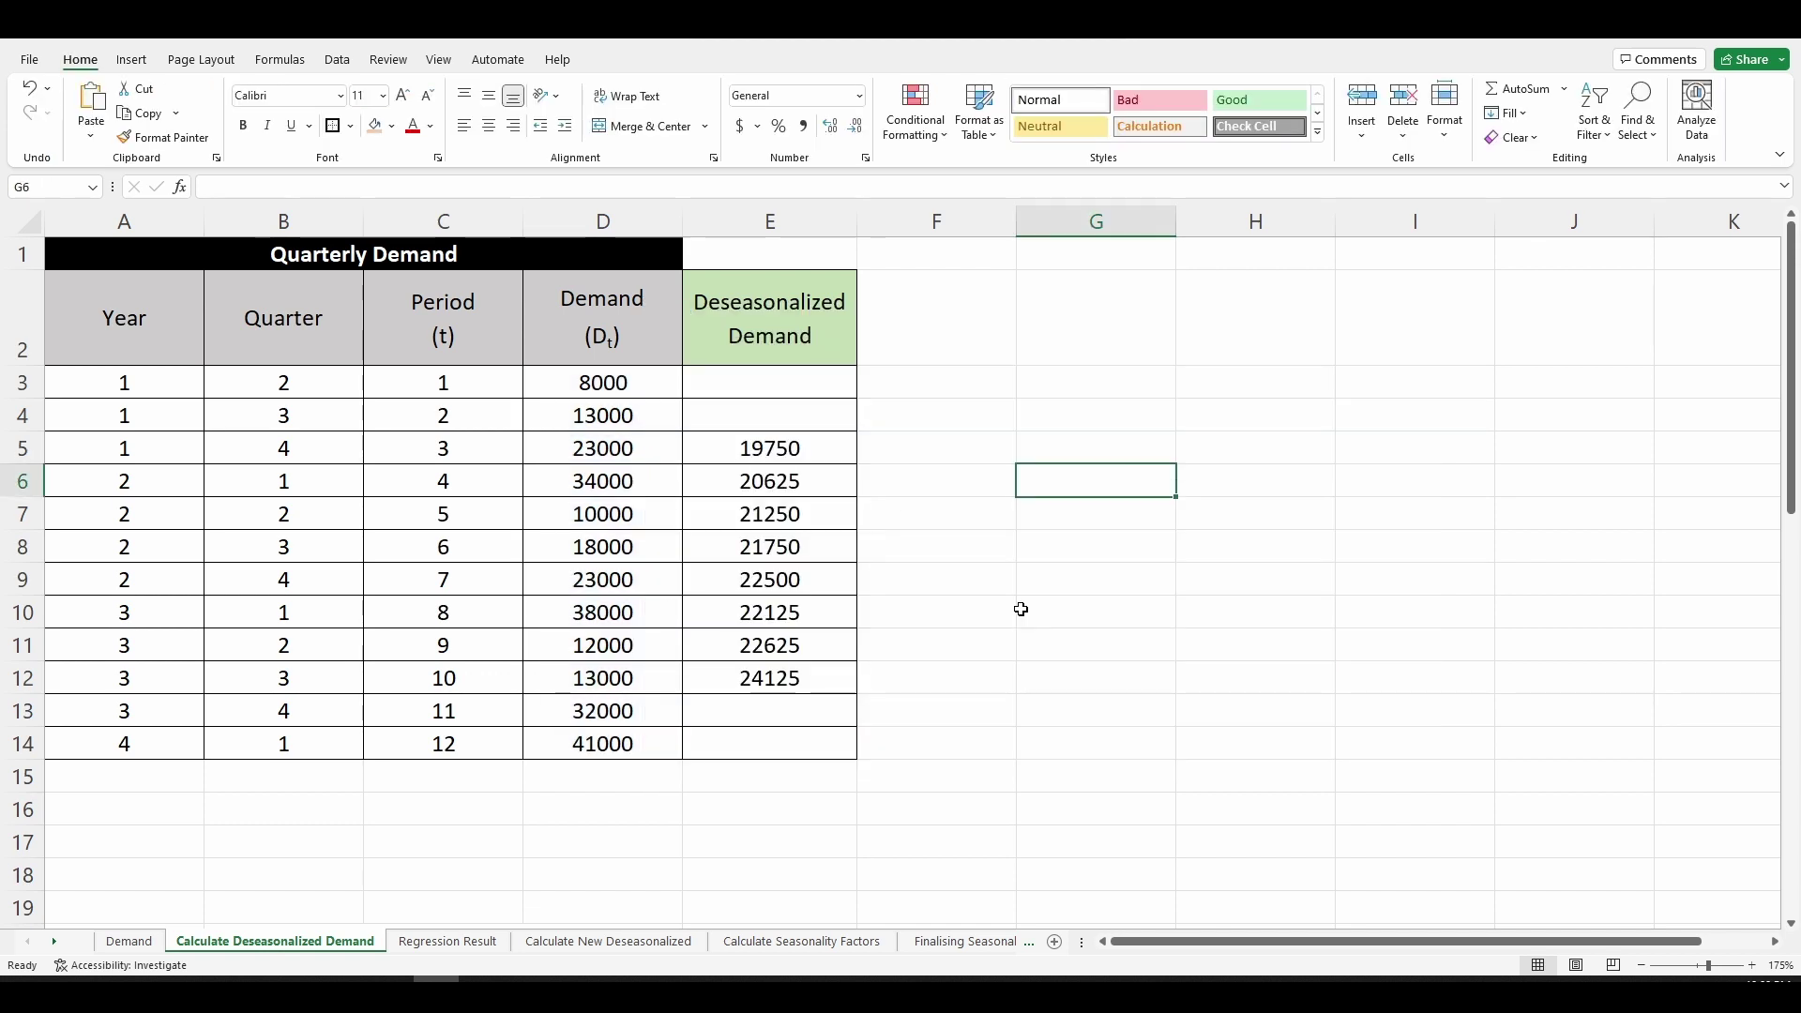
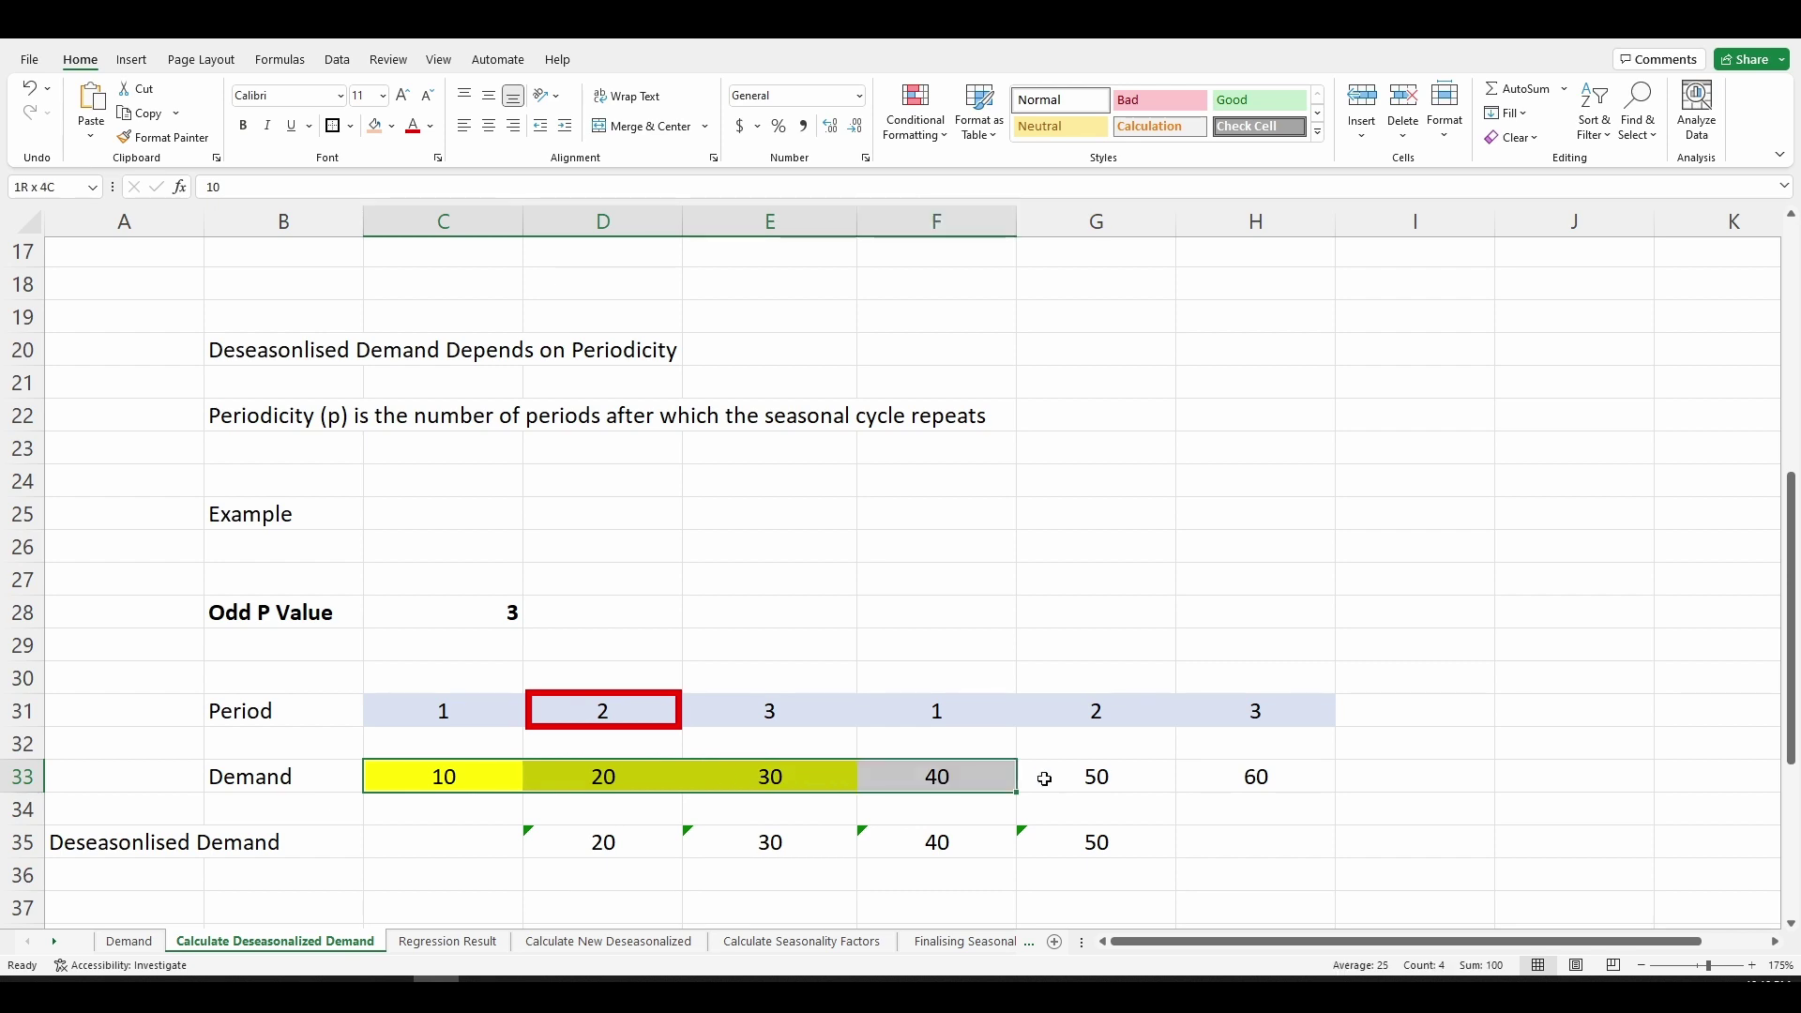
# Examine the deseasonalized demand examples for the odd P value of 3 and the even P value of 4.
pyautogui.click(1022, 577)
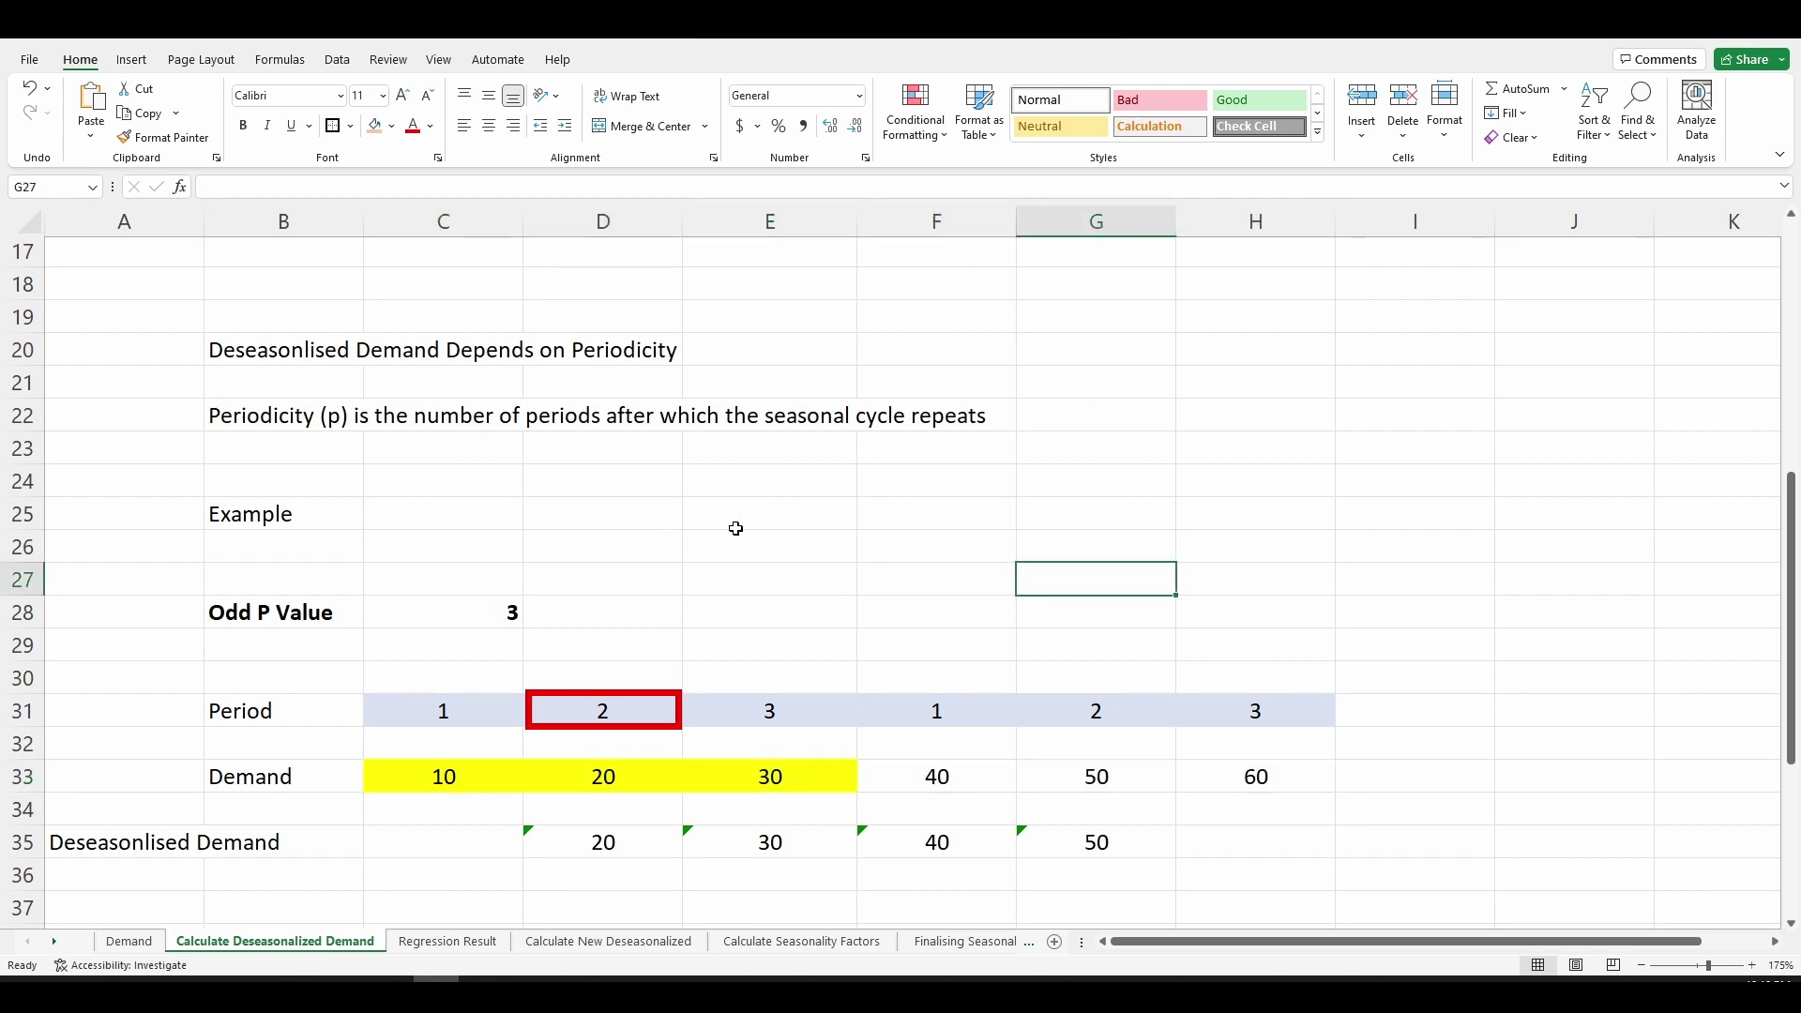
pyautogui.moveTo(441, 709); pyautogui.dragTo(741, 711)
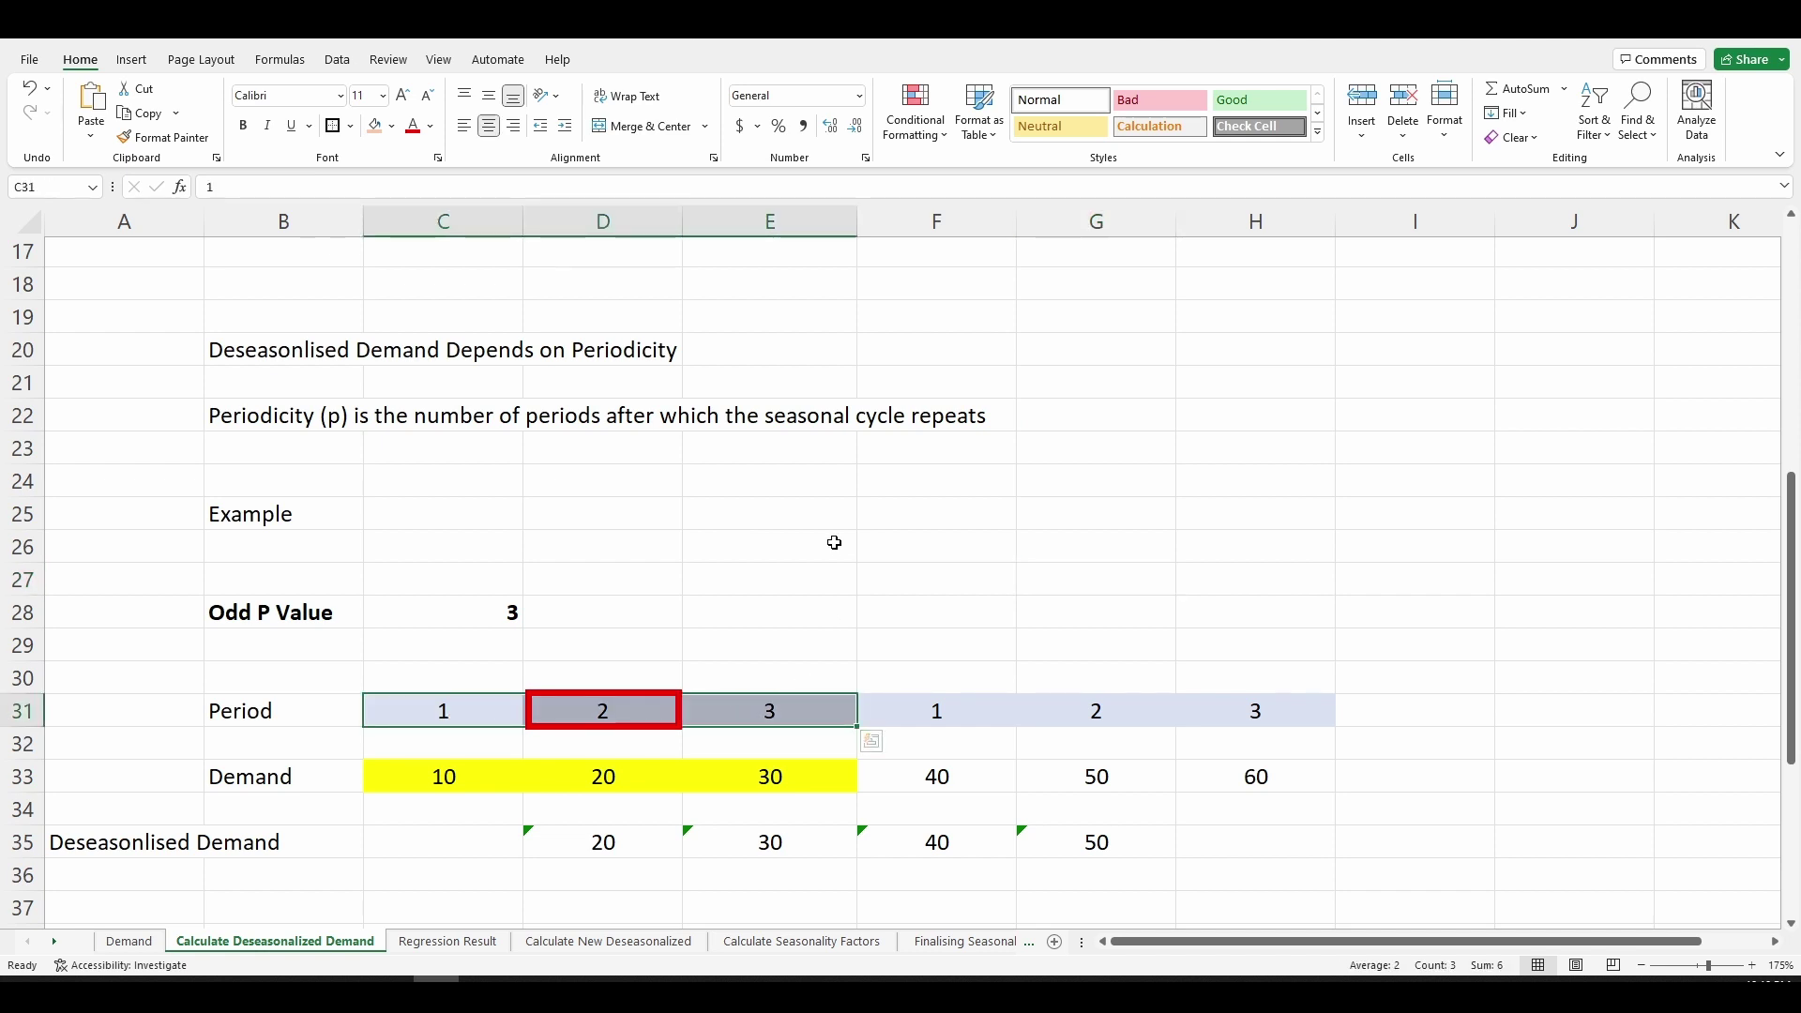
pyautogui.click(658, 635)
pyautogui.click(618, 710)
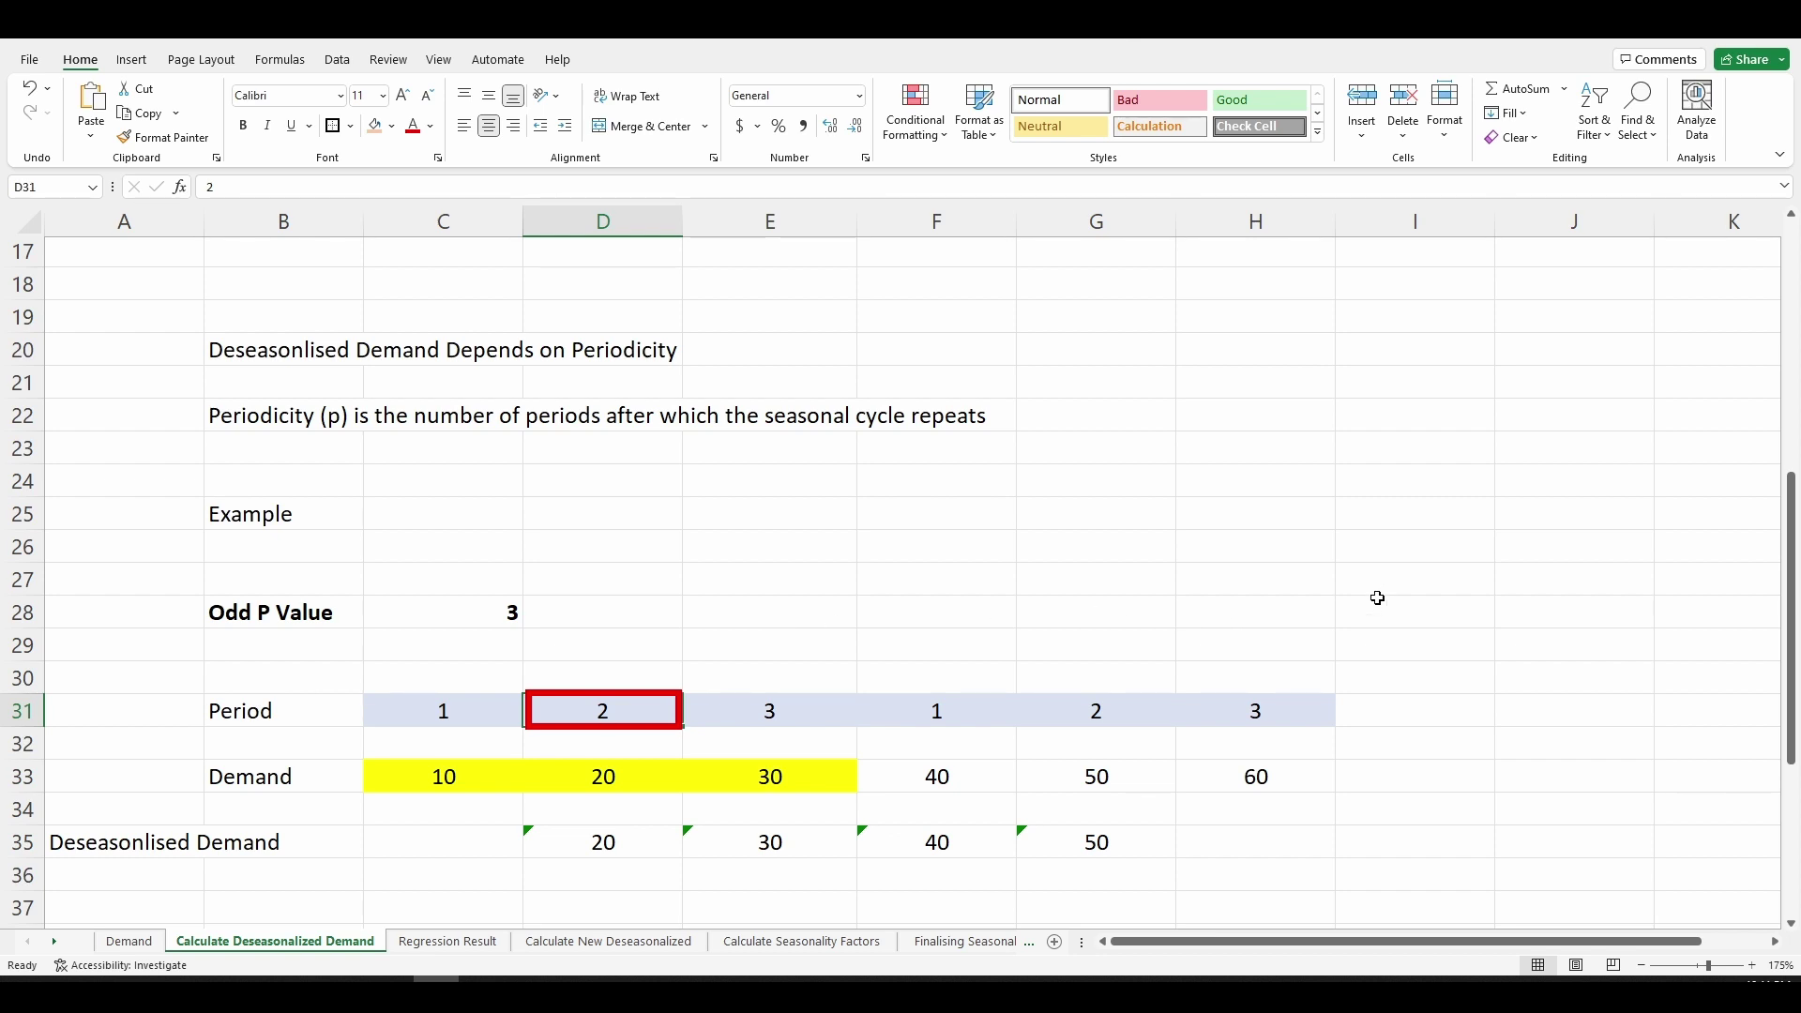
pyautogui.scroll(-8, 1377, 598)
pyautogui.scroll(4, 1377, 598)
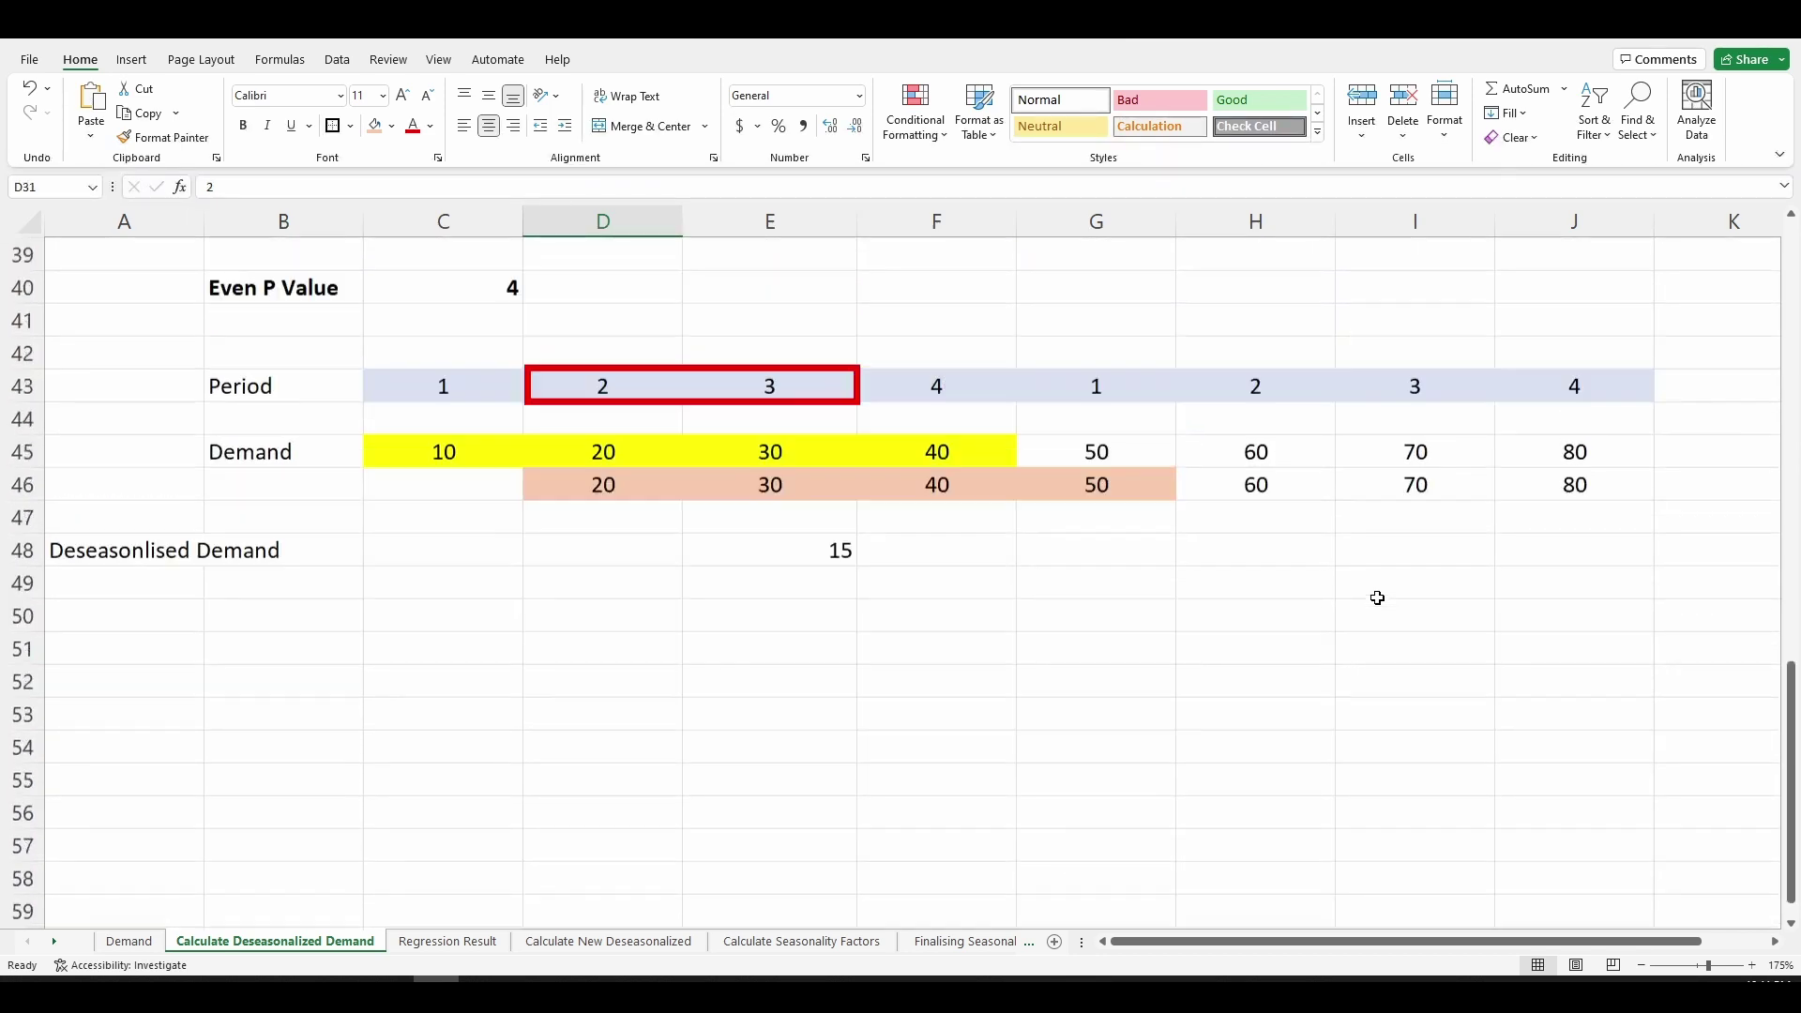
# Compare the two four-period demand groups, C45:F45 and D46:G46, in the even P value example.
pyautogui.moveTo(1794, 675); pyautogui.dragTo(1794, 702)
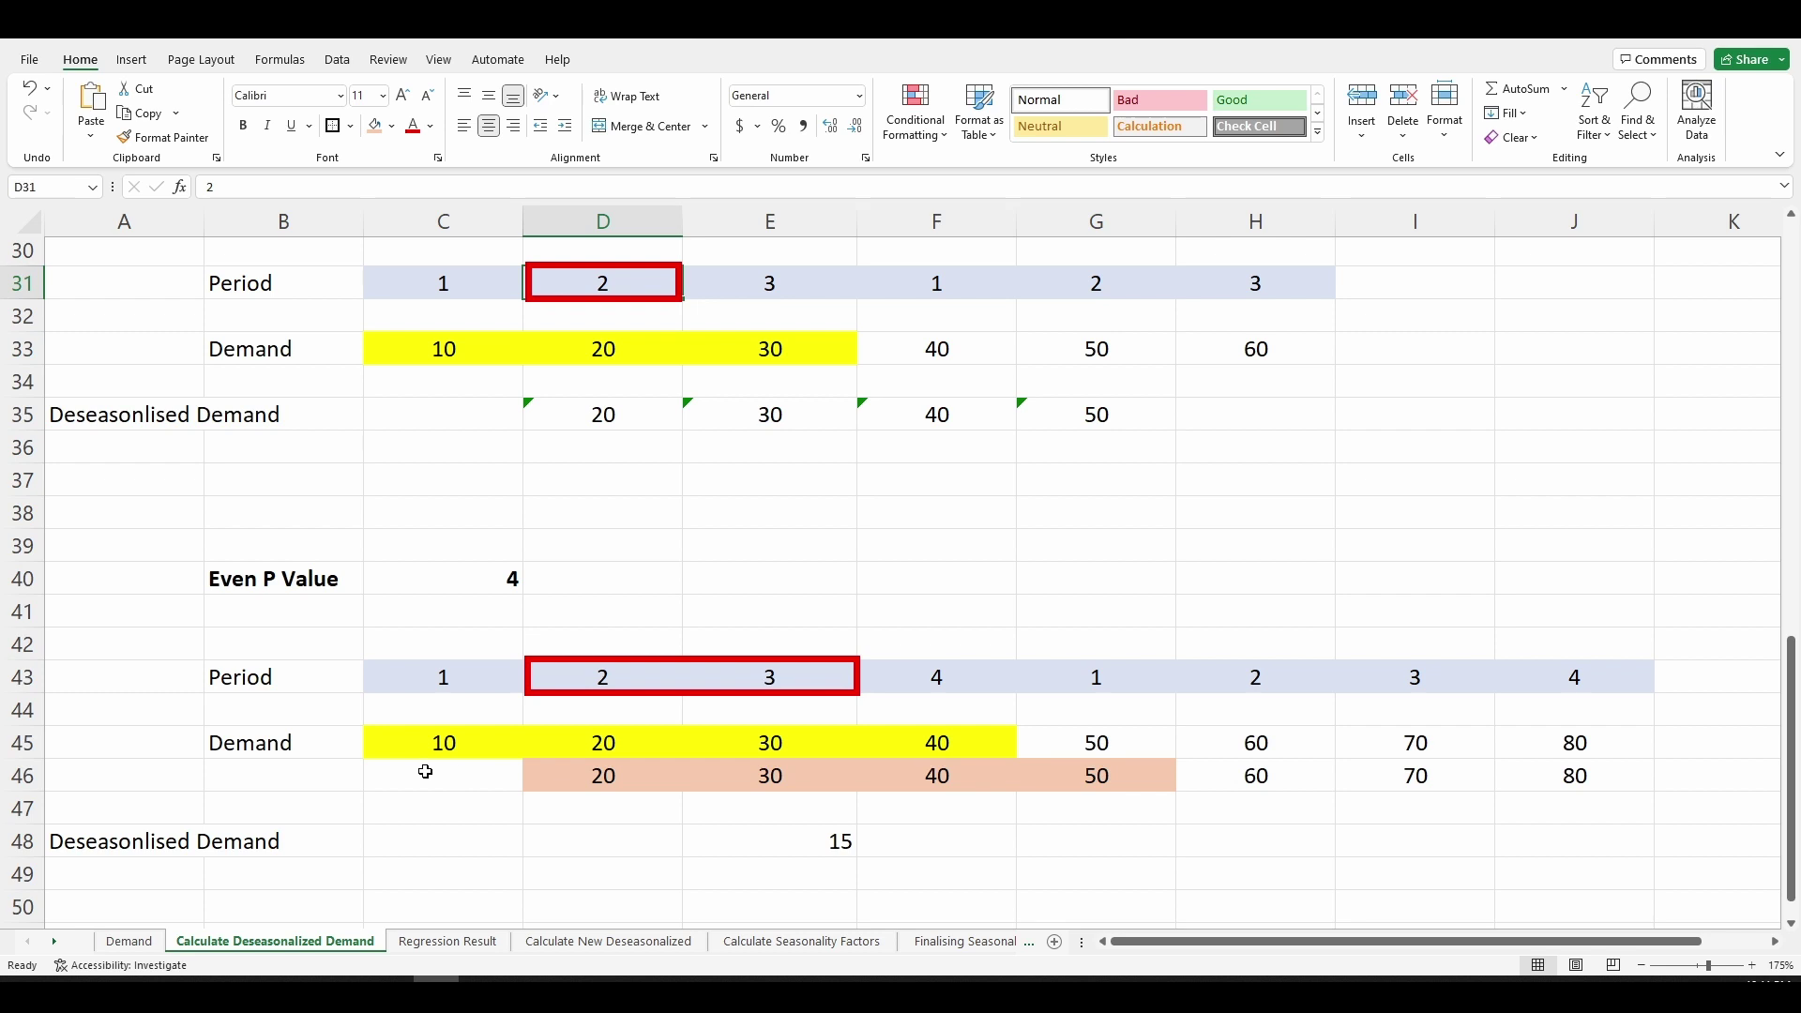
pyautogui.moveTo(426, 750); pyautogui.dragTo(909, 746)
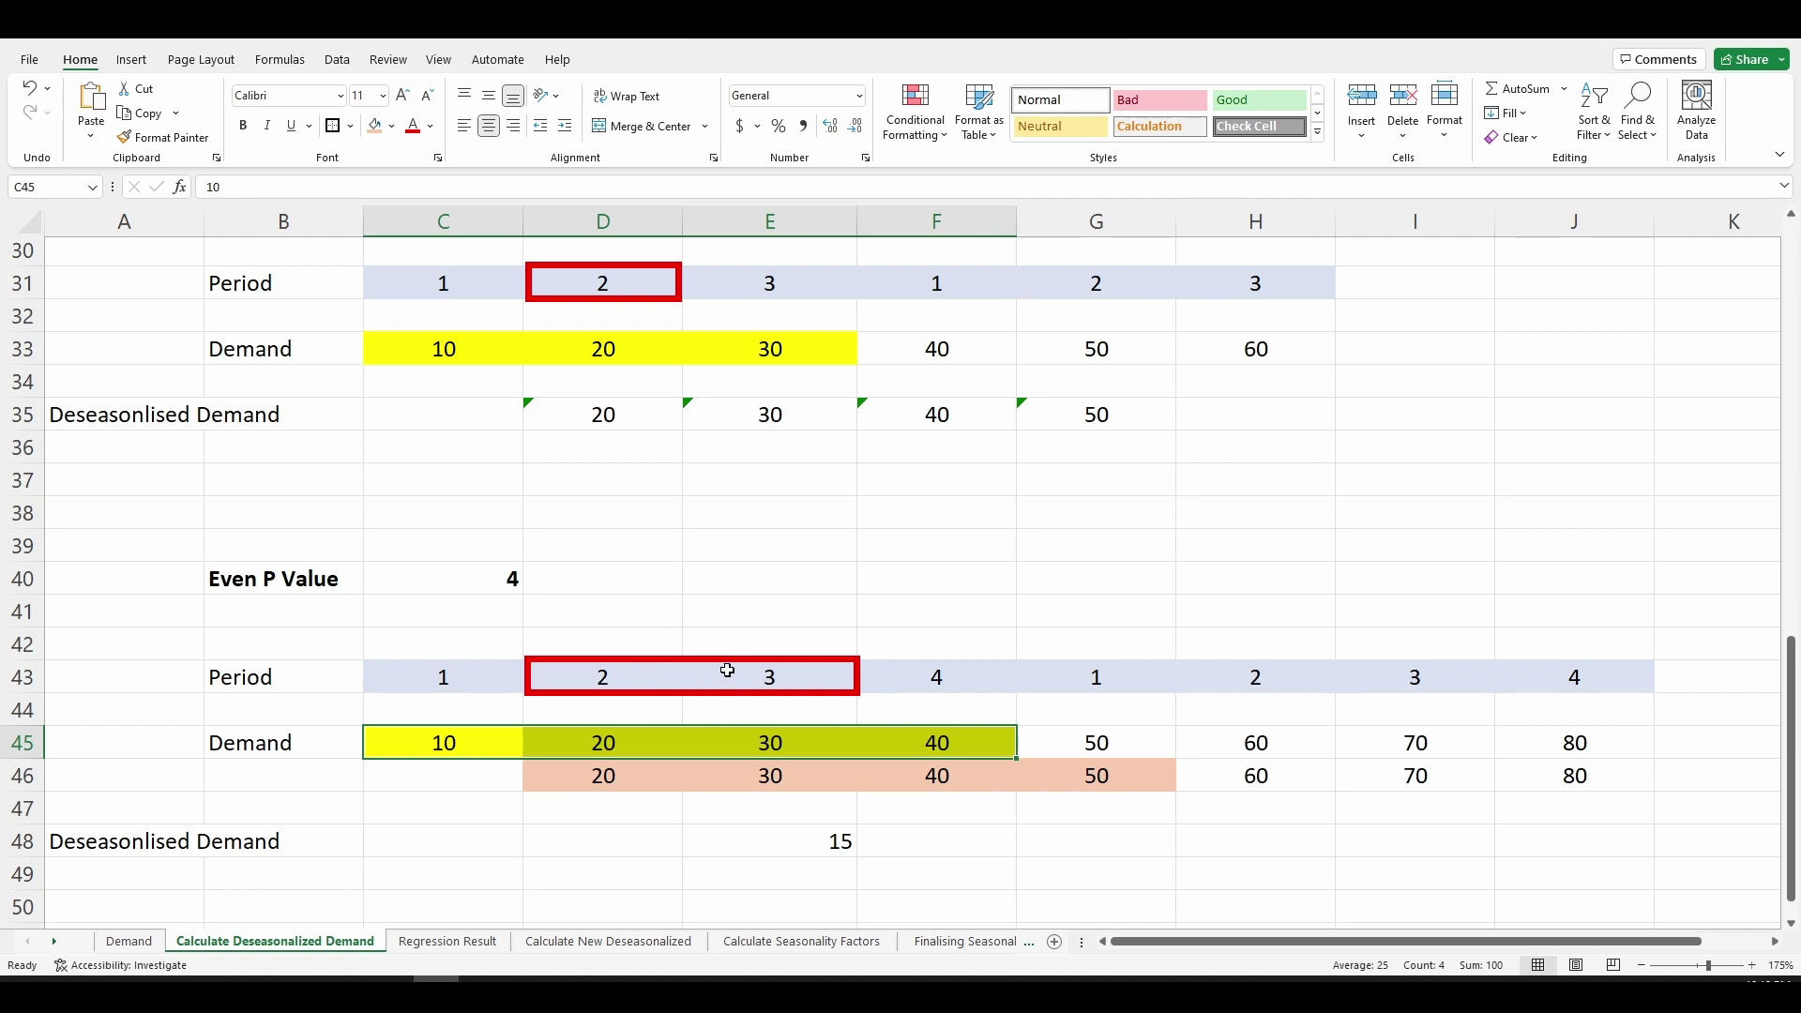
pyautogui.click(729, 610)
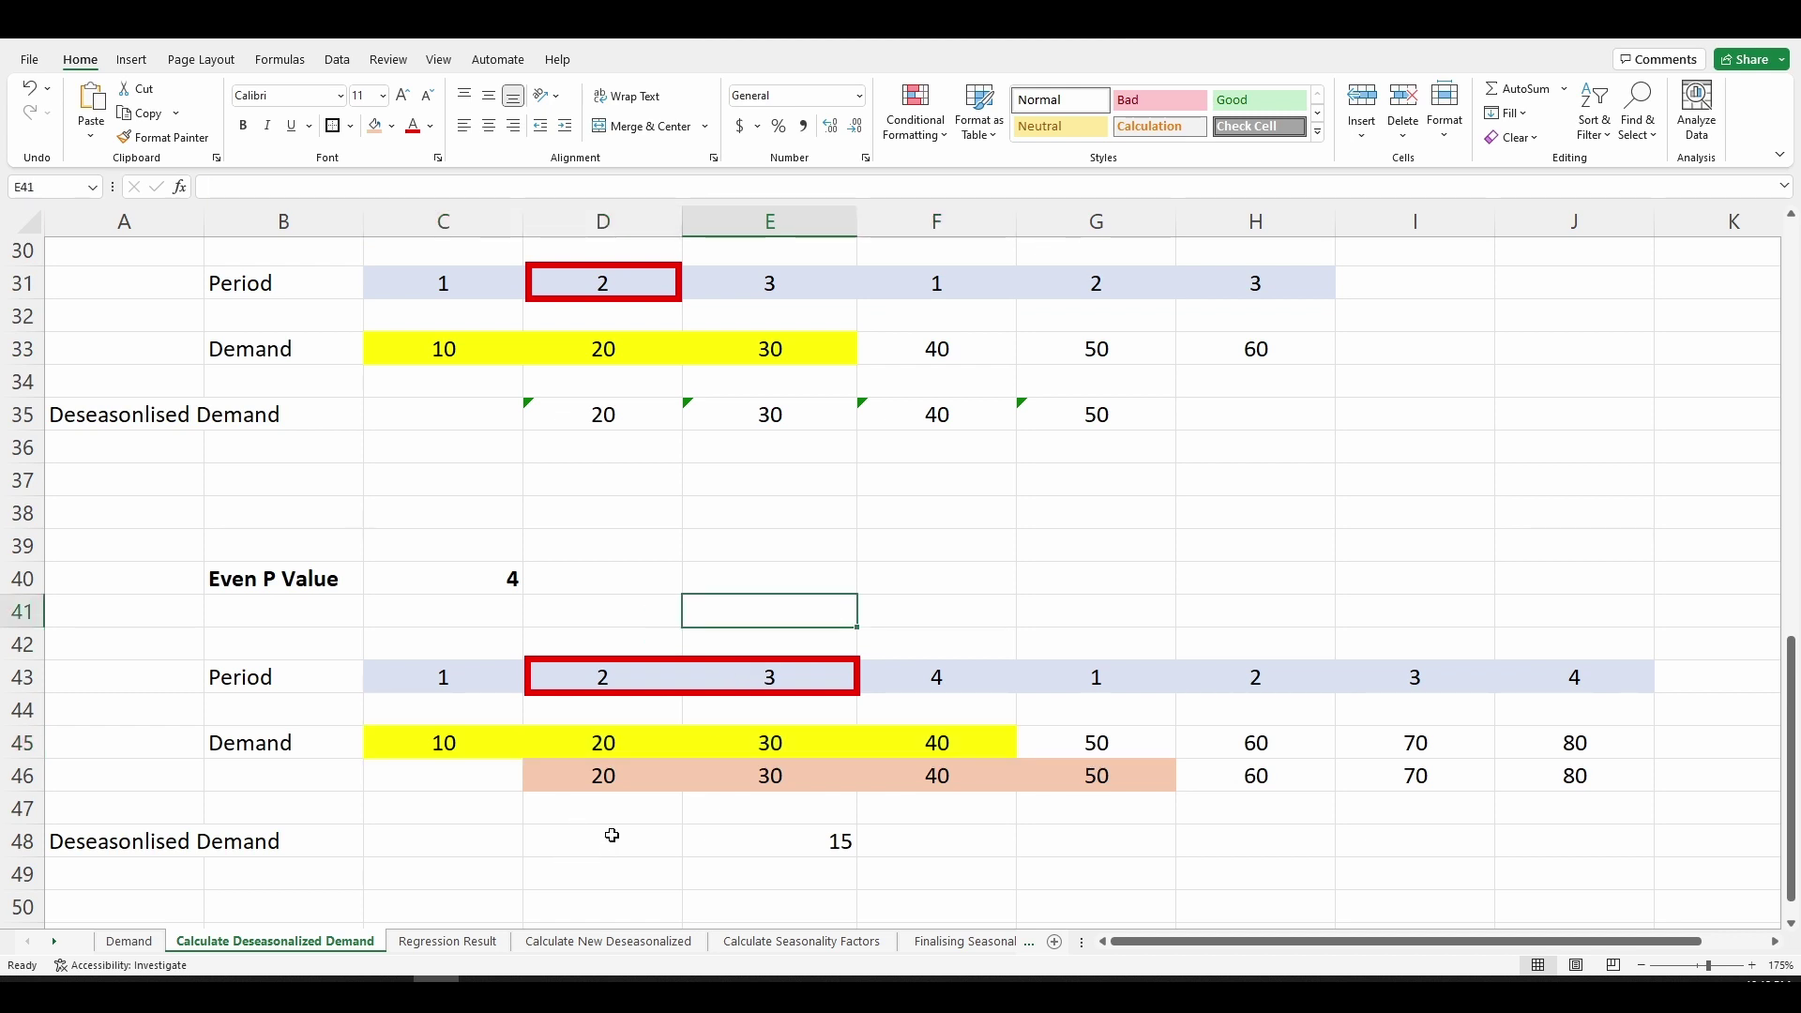
pyautogui.moveTo(589, 774); pyautogui.dragTo(1078, 782)
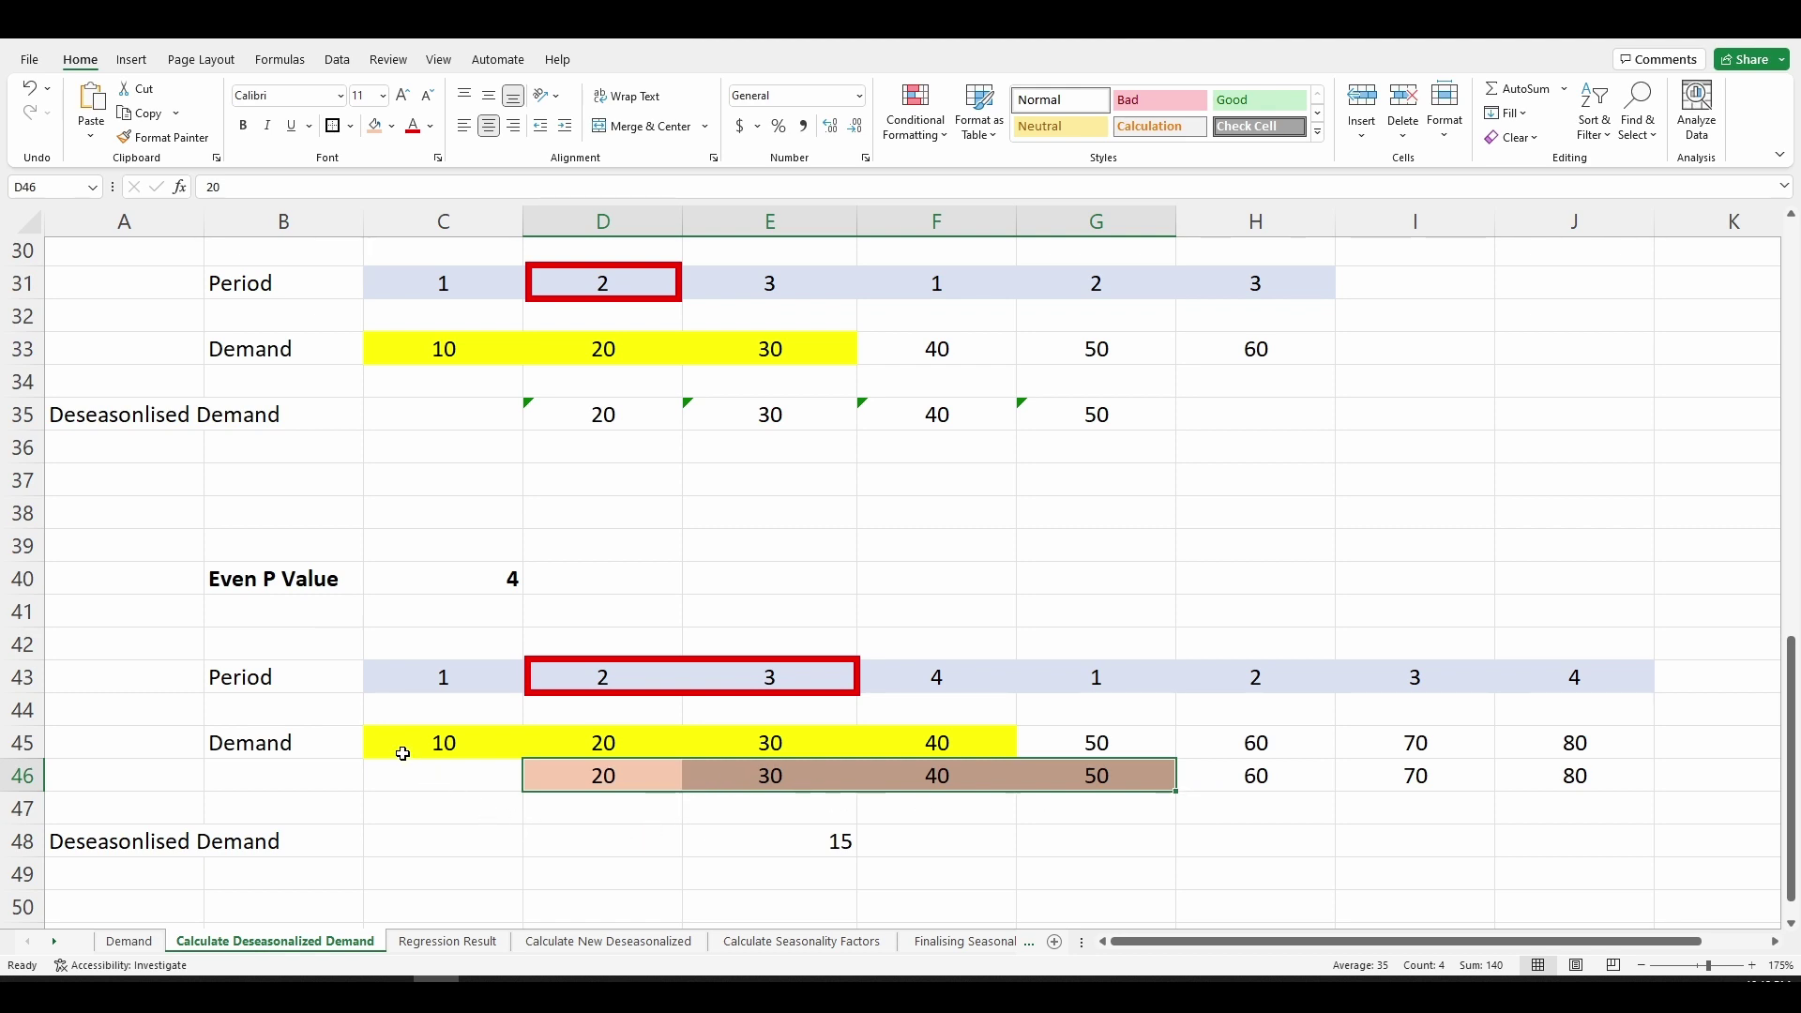
pyautogui.moveTo(390, 744); pyautogui.dragTo(891, 743)
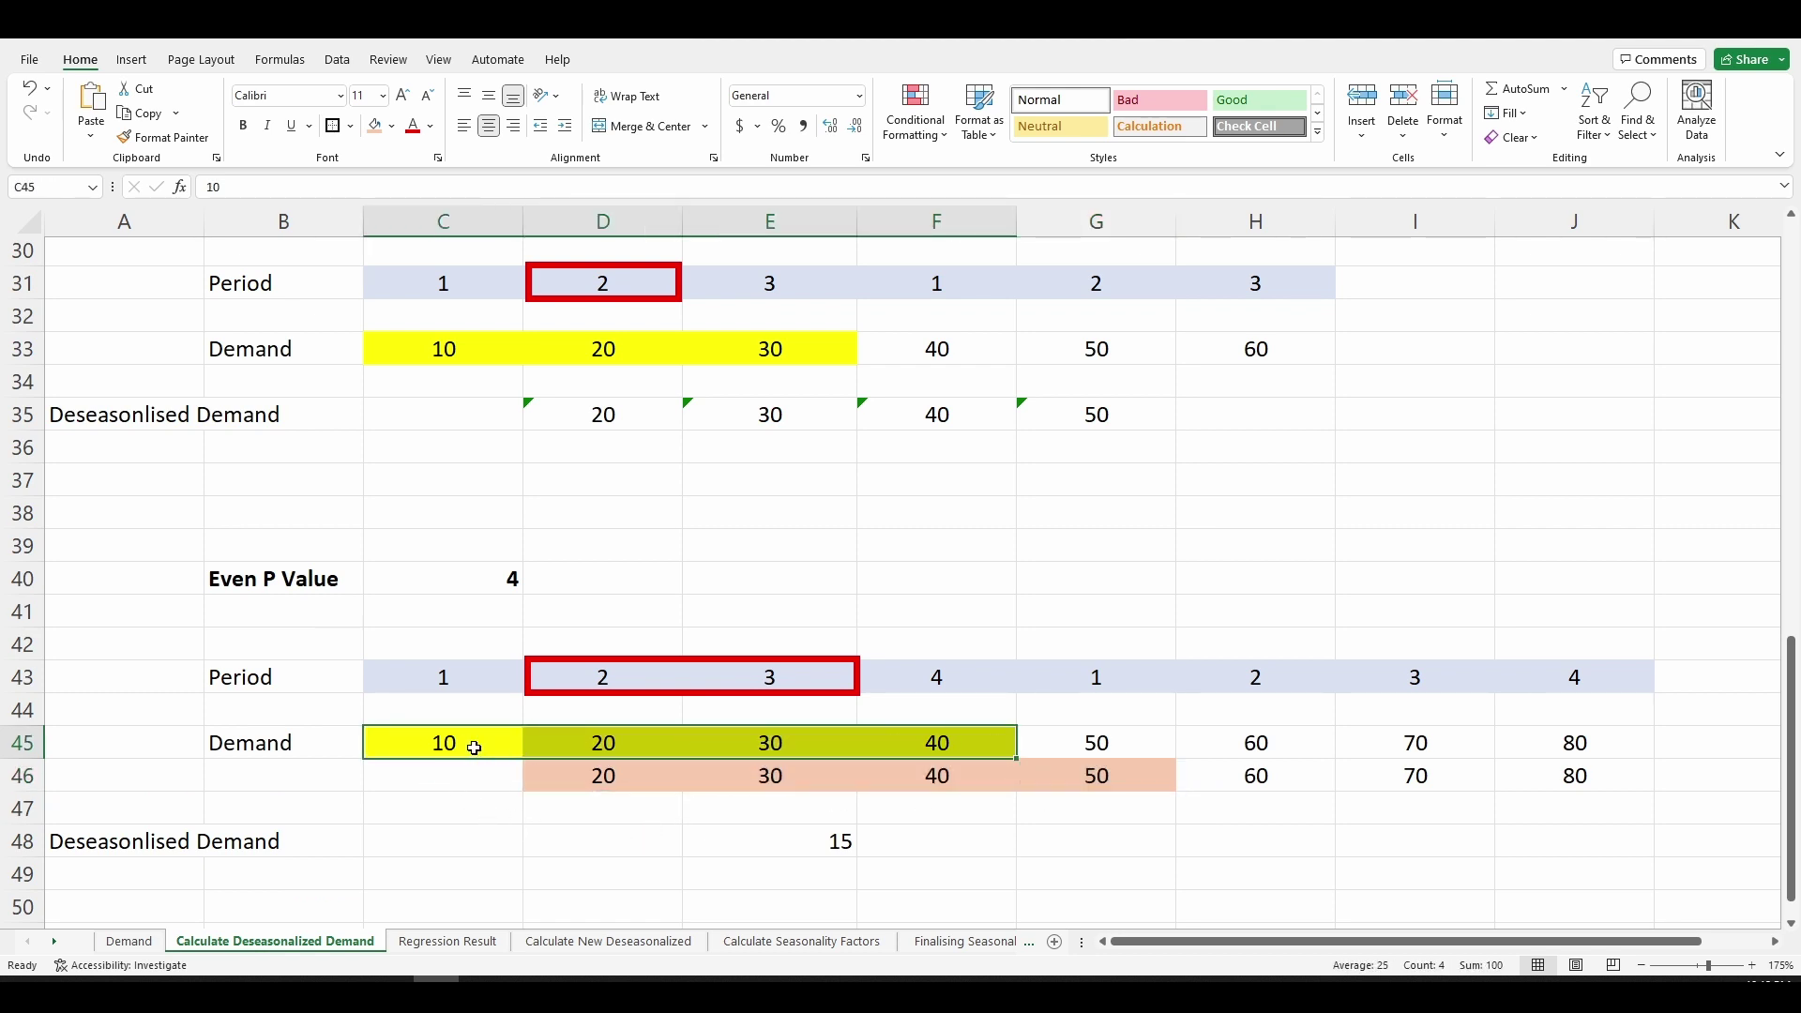
pyautogui.moveTo(612, 784); pyautogui.dragTo(1106, 797)
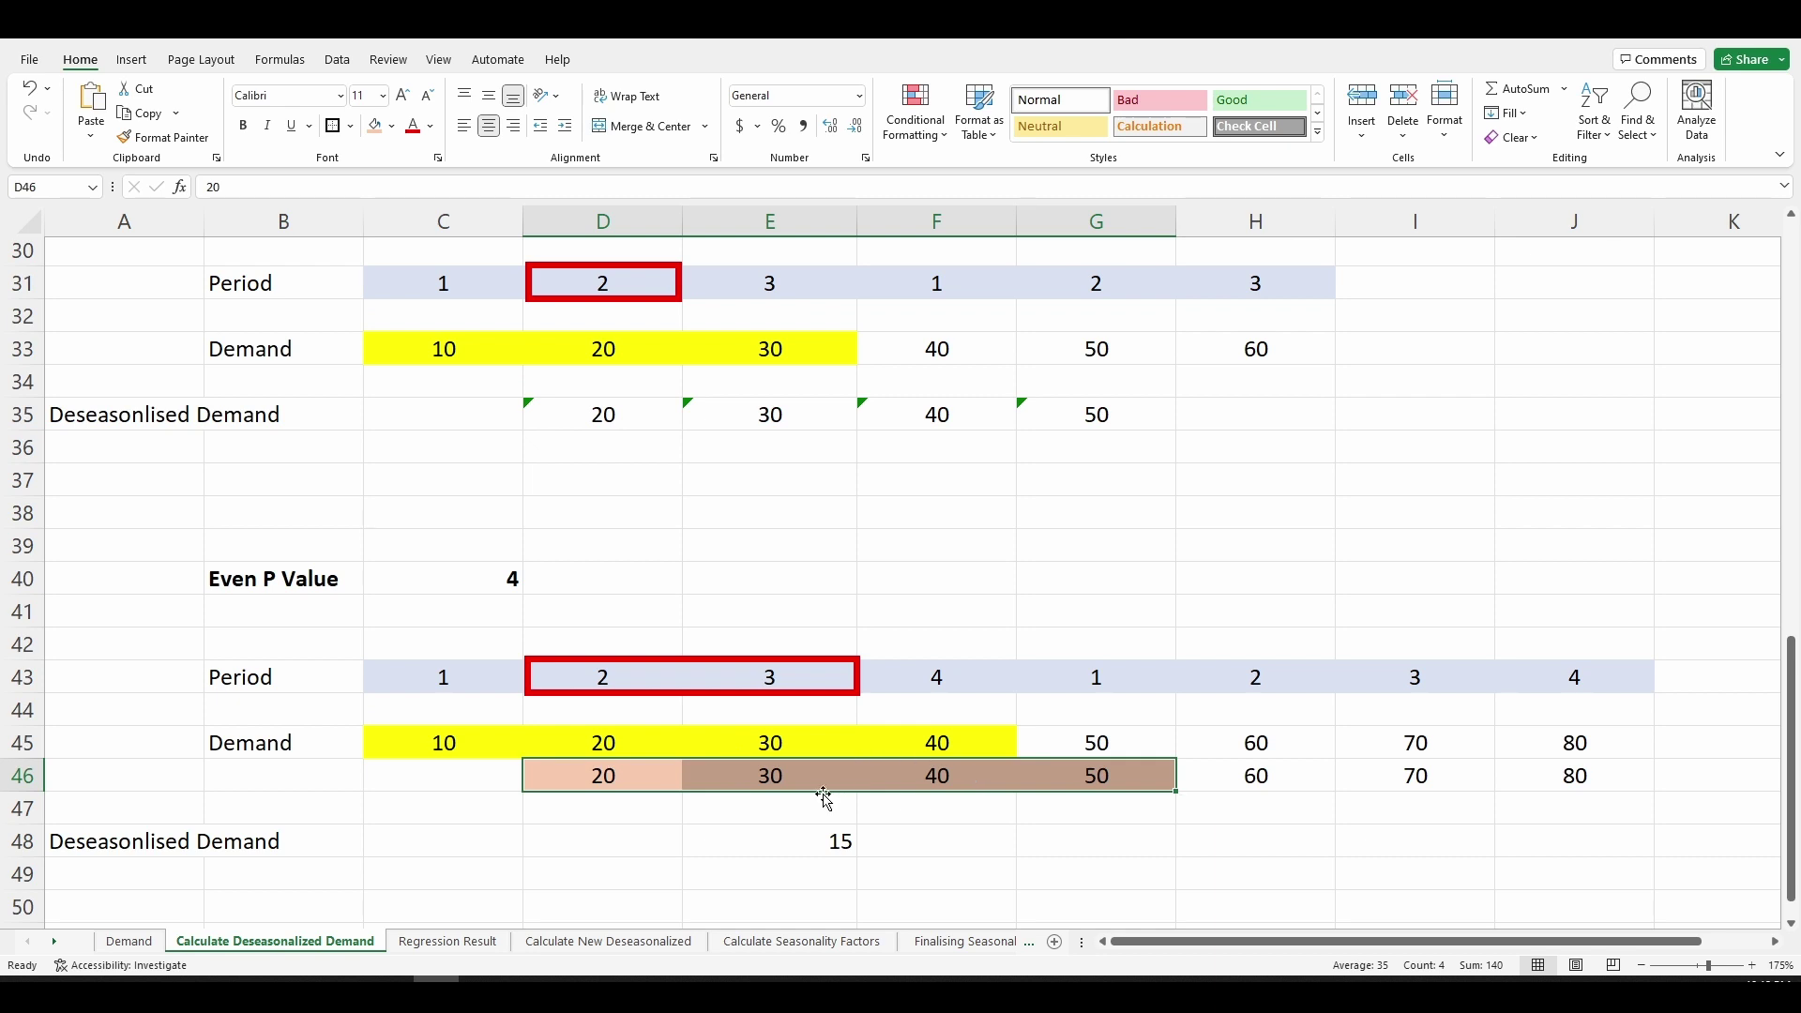
# Narrow the red rectangle in the even P value example so it encloses only period 3 in E43.
pyautogui.click(764, 674)
pyautogui.moveTo(532, 677); pyautogui.dragTo(677, 677)
pyautogui.click(769, 579)
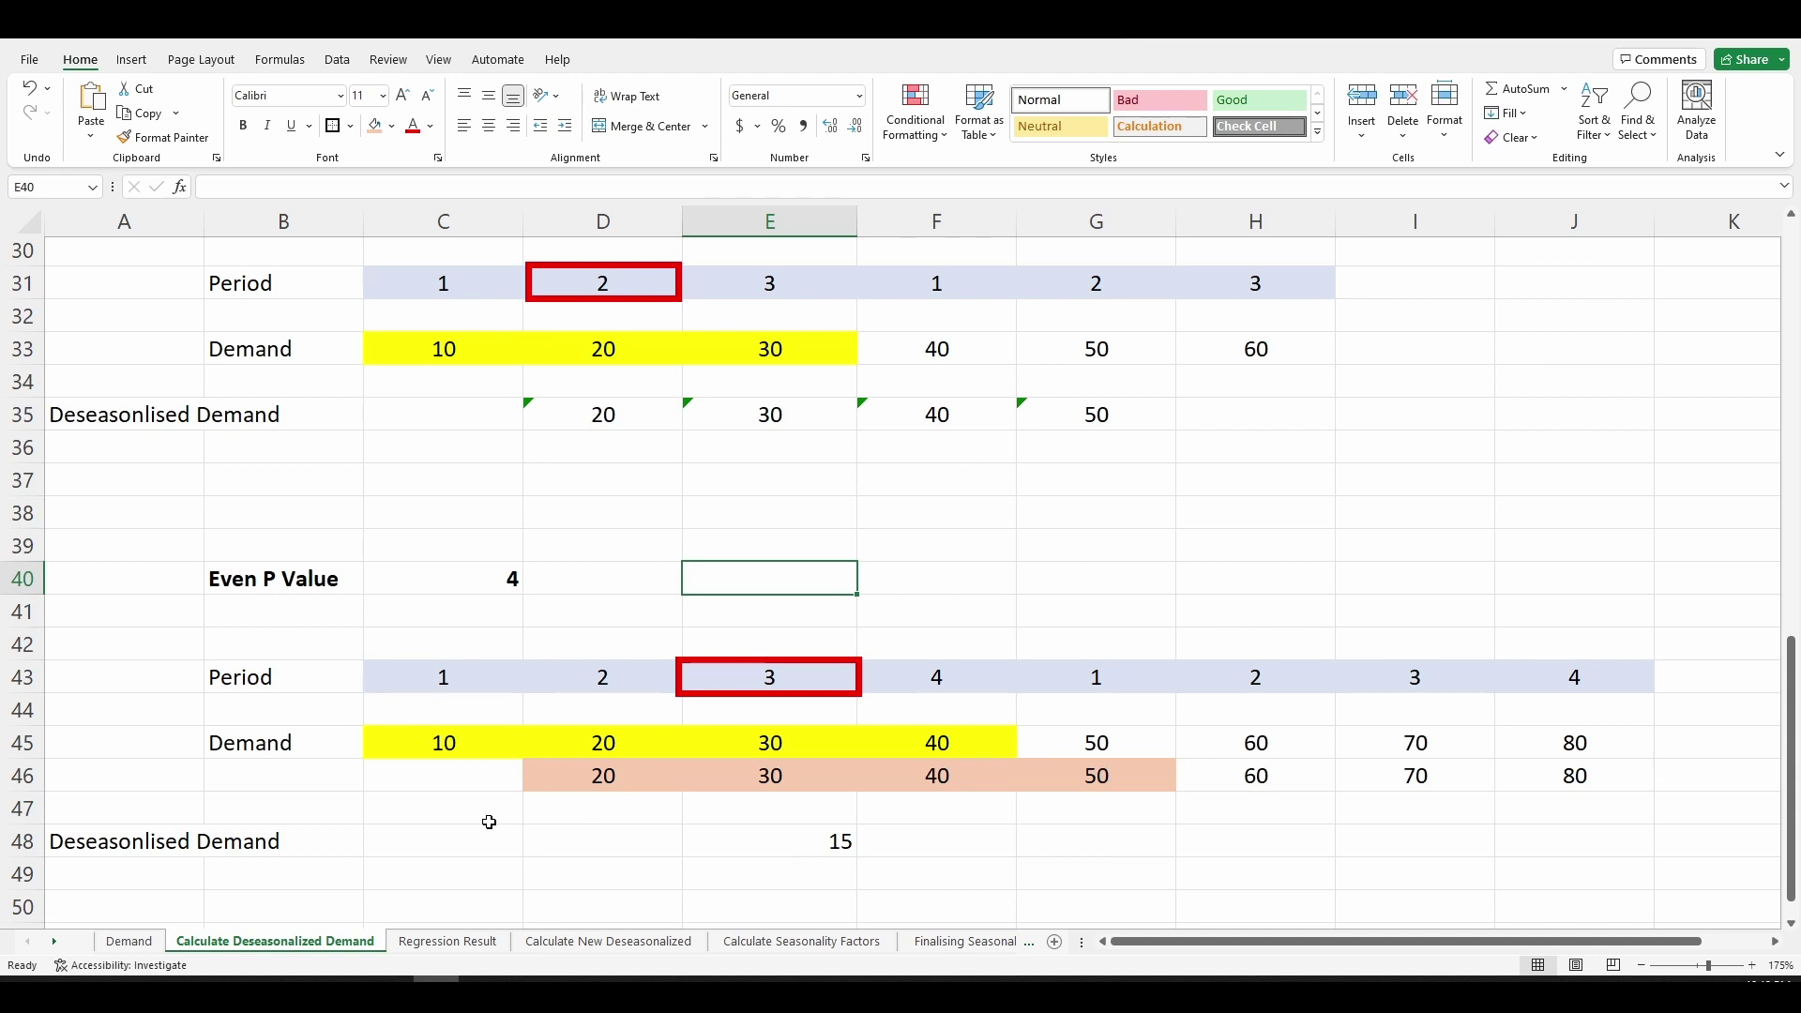
# Examine how the deseasonalized demand formula in E48 combines the outer demands C45 and G45 with the middle demands D45:F45.
pyautogui.click(431, 746)
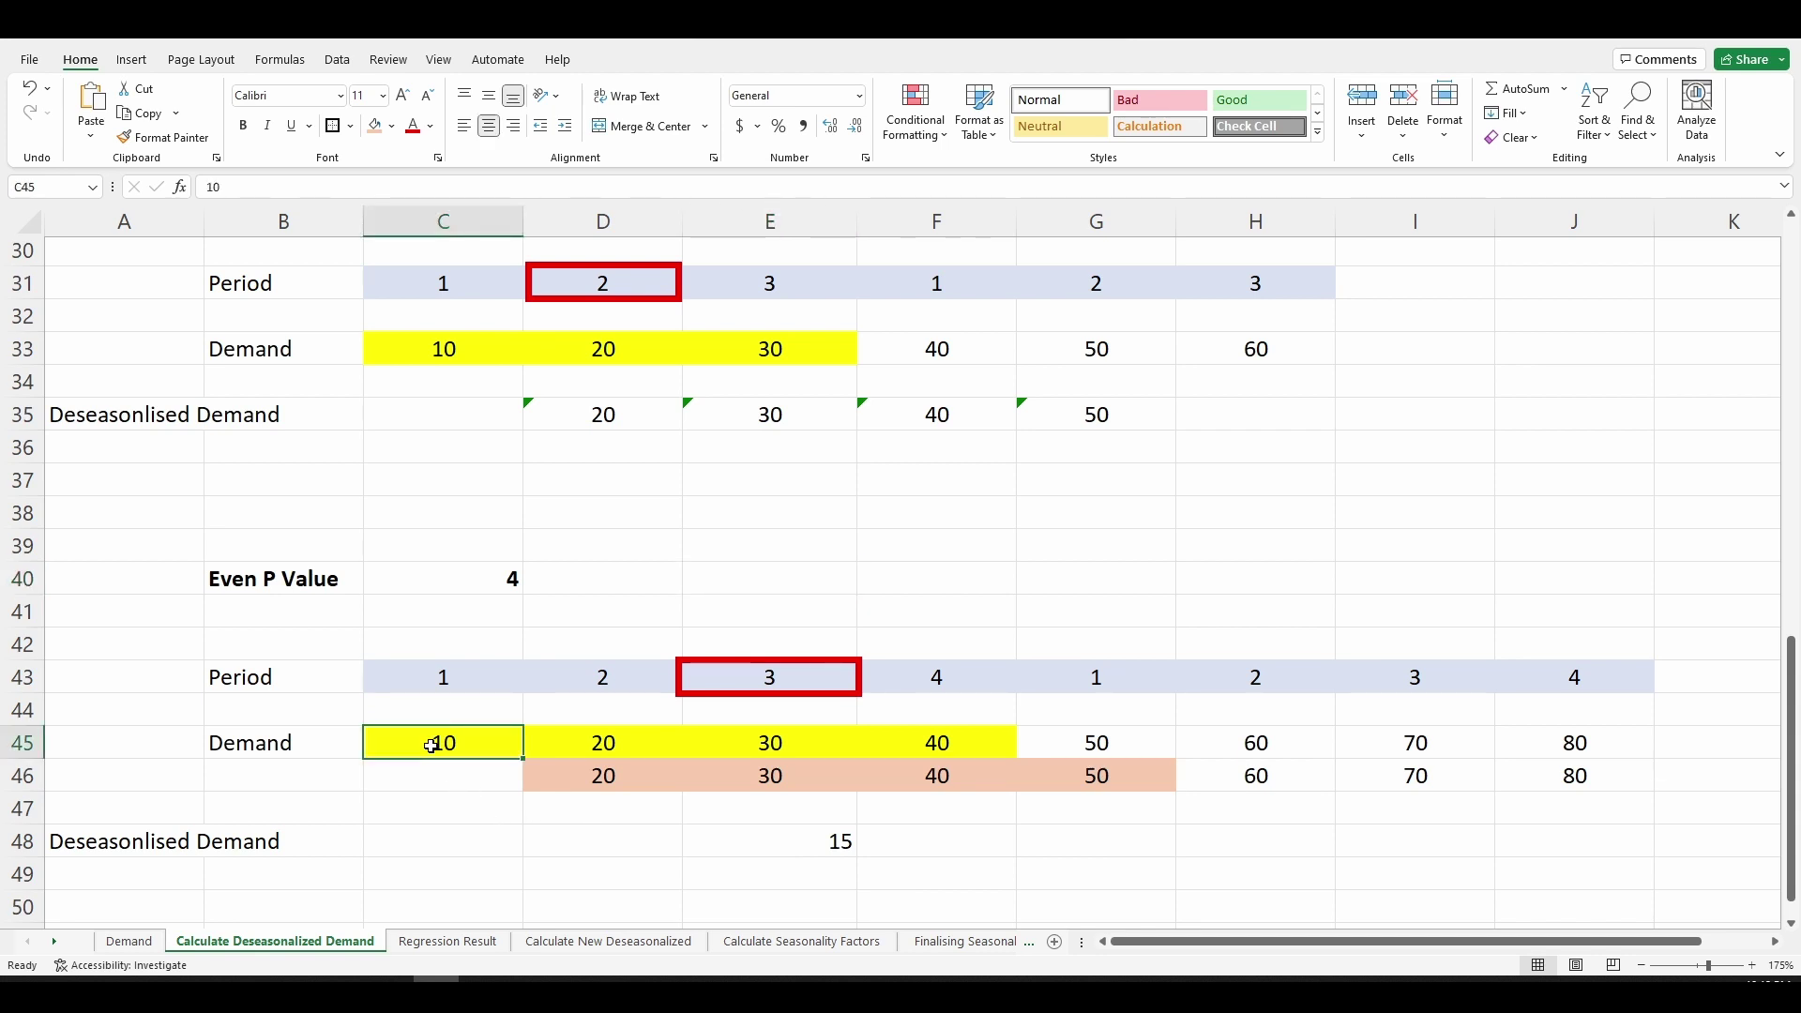
pyautogui.click(1130, 743)
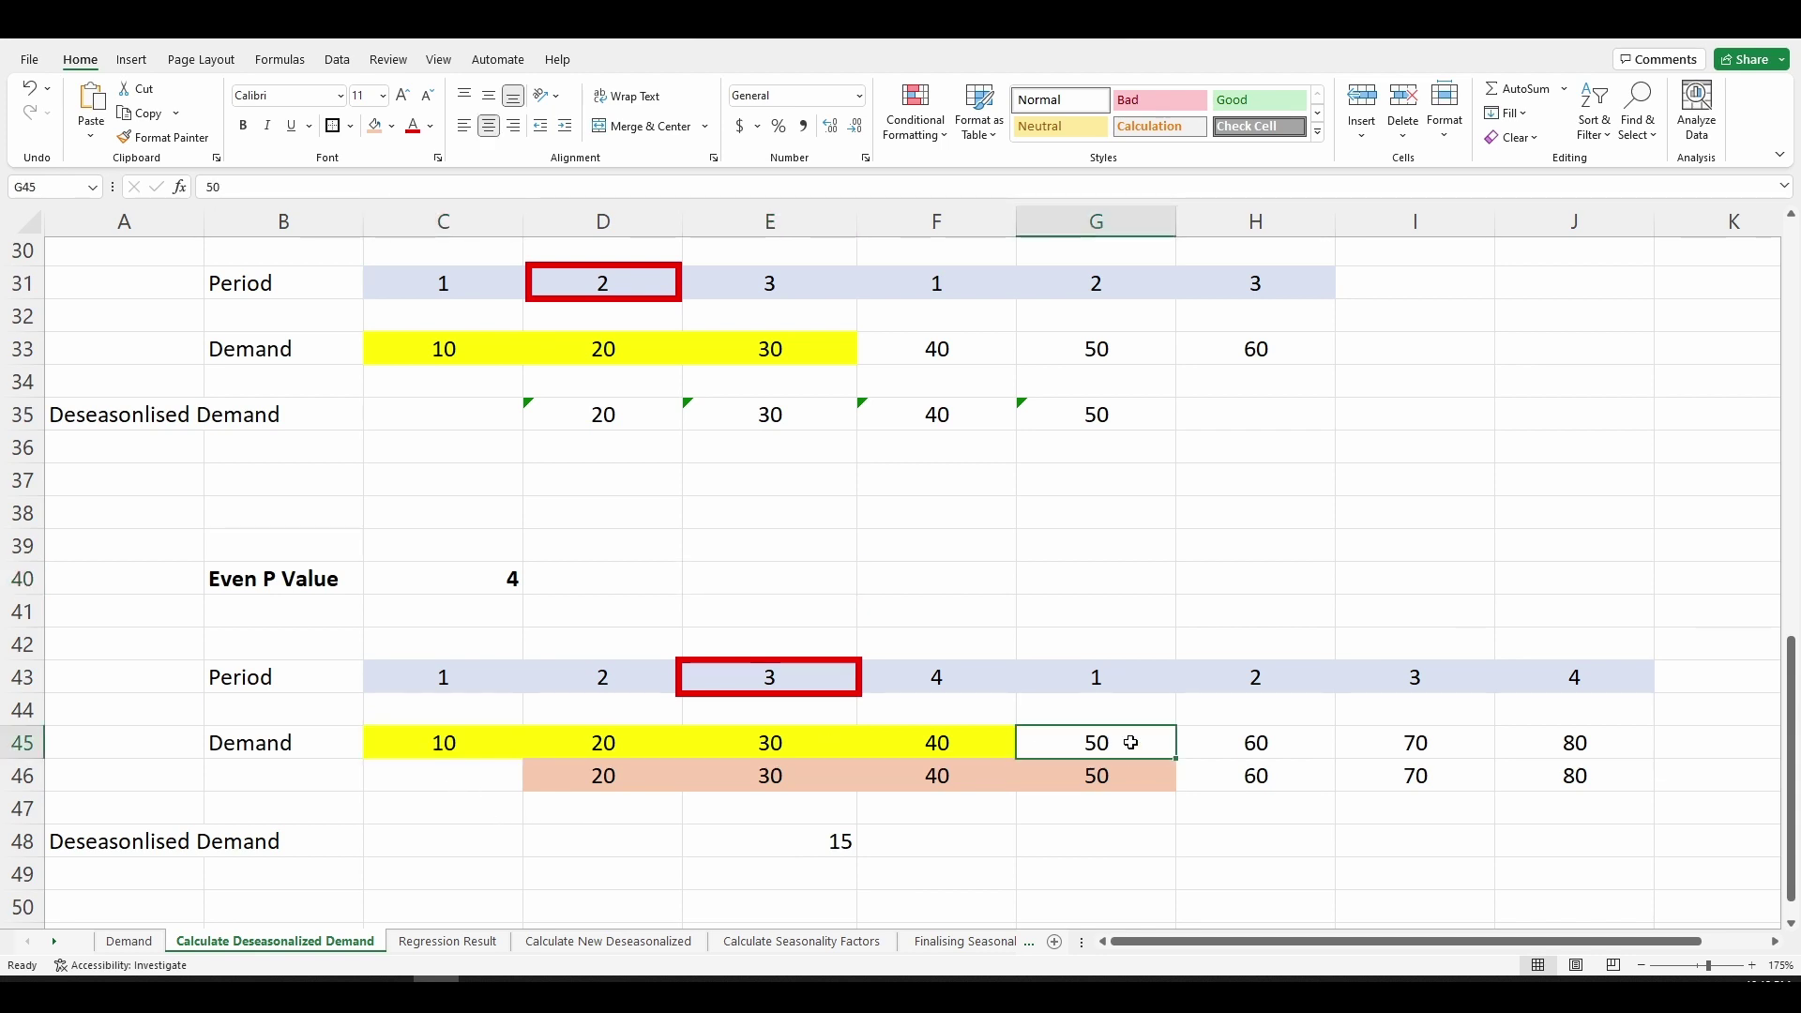
pyautogui.click(596, 748)
pyautogui.moveTo(648, 747); pyautogui.dragTo(902, 741)
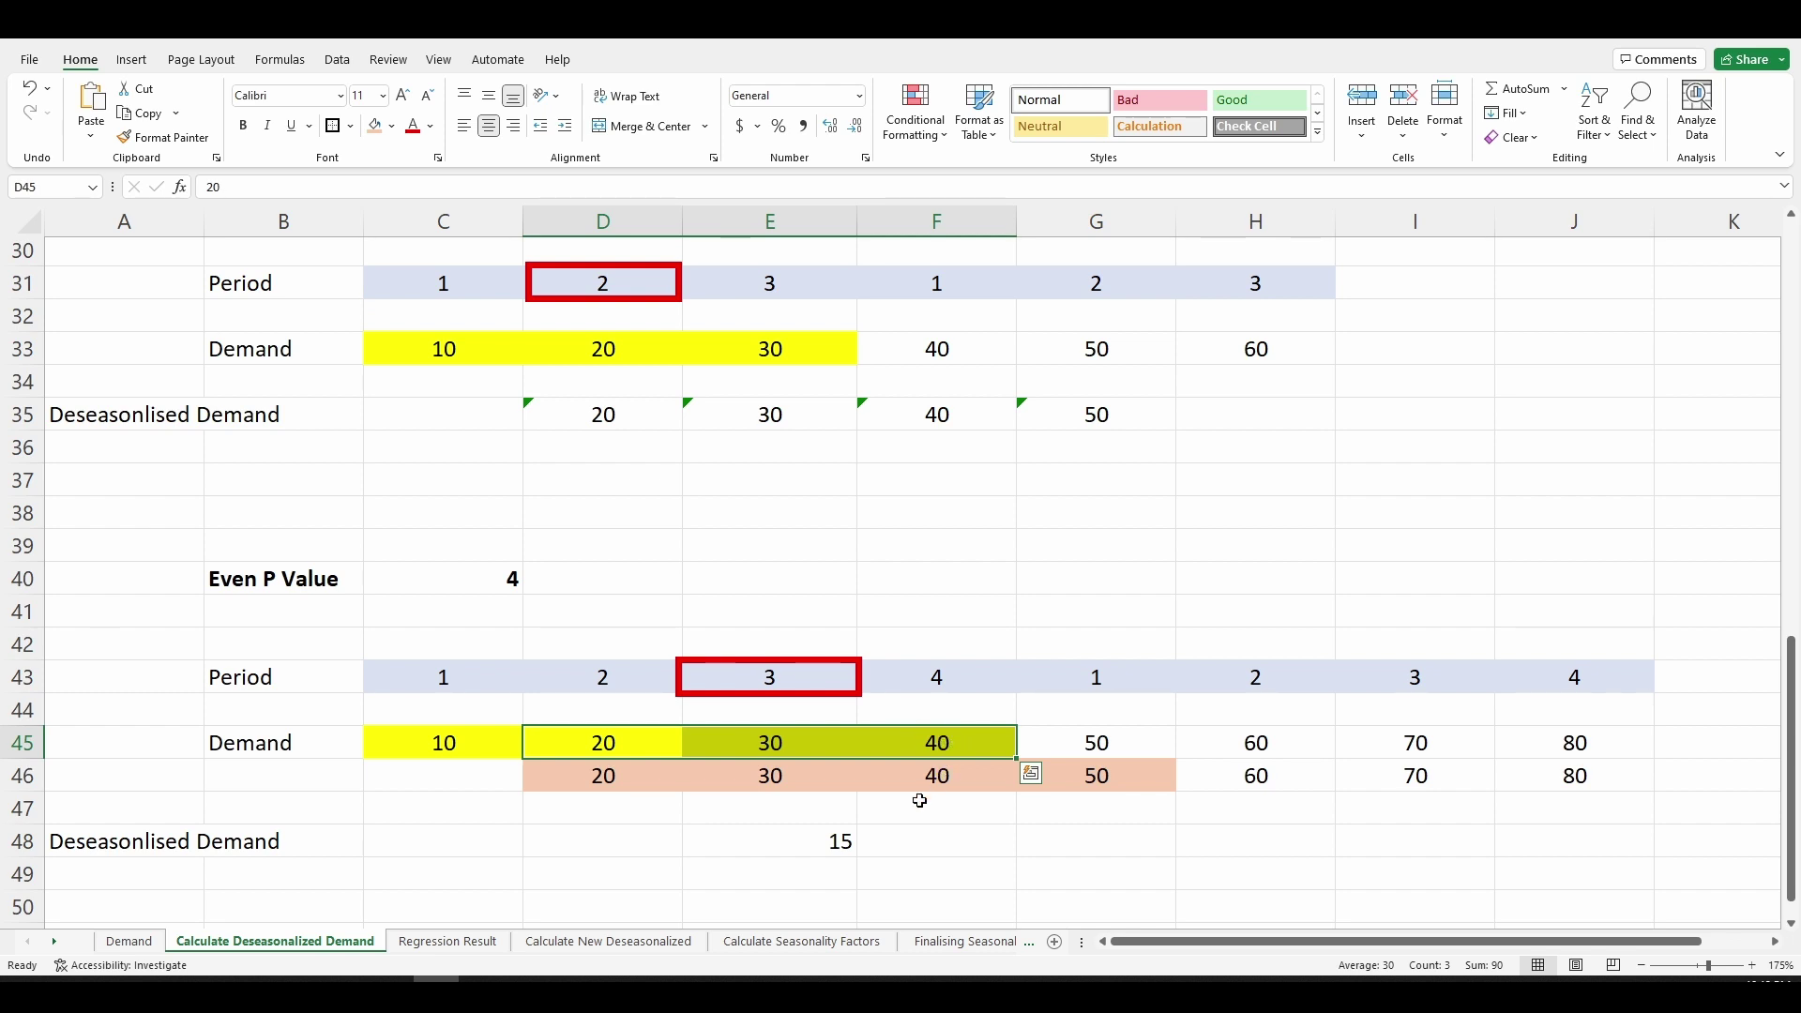
pyautogui.click(820, 847)
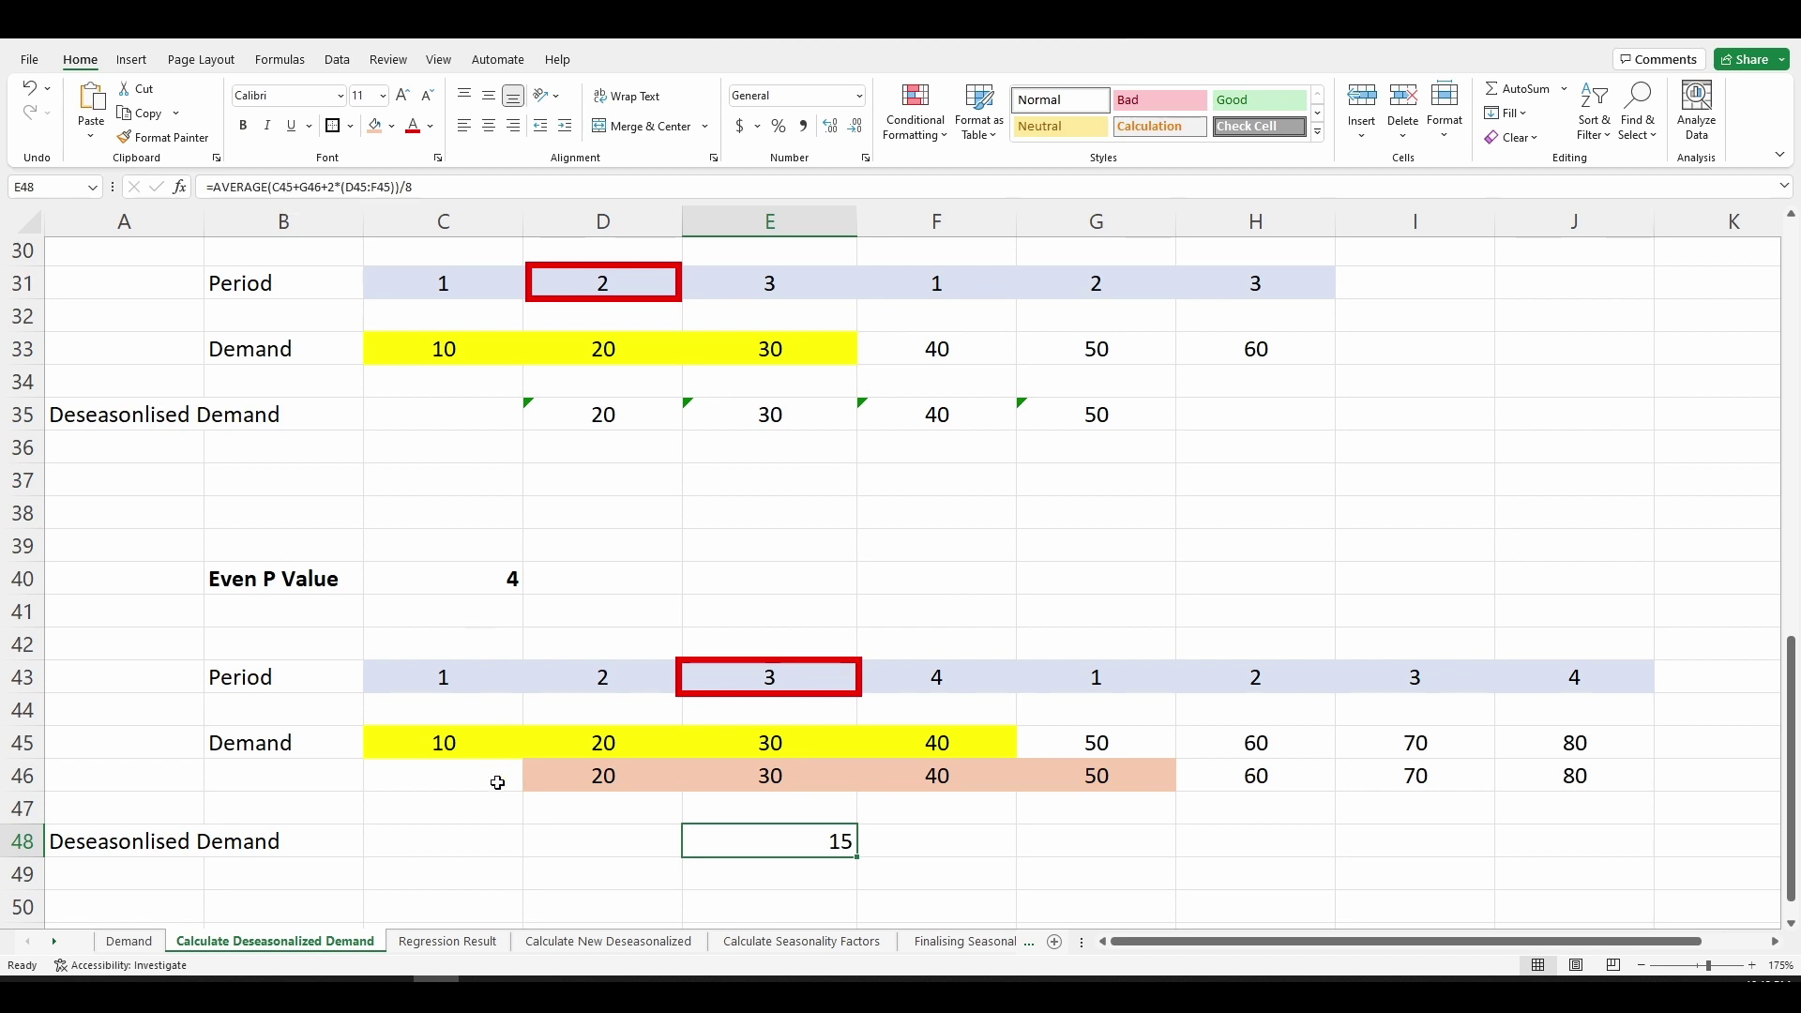
pyautogui.click(473, 741)
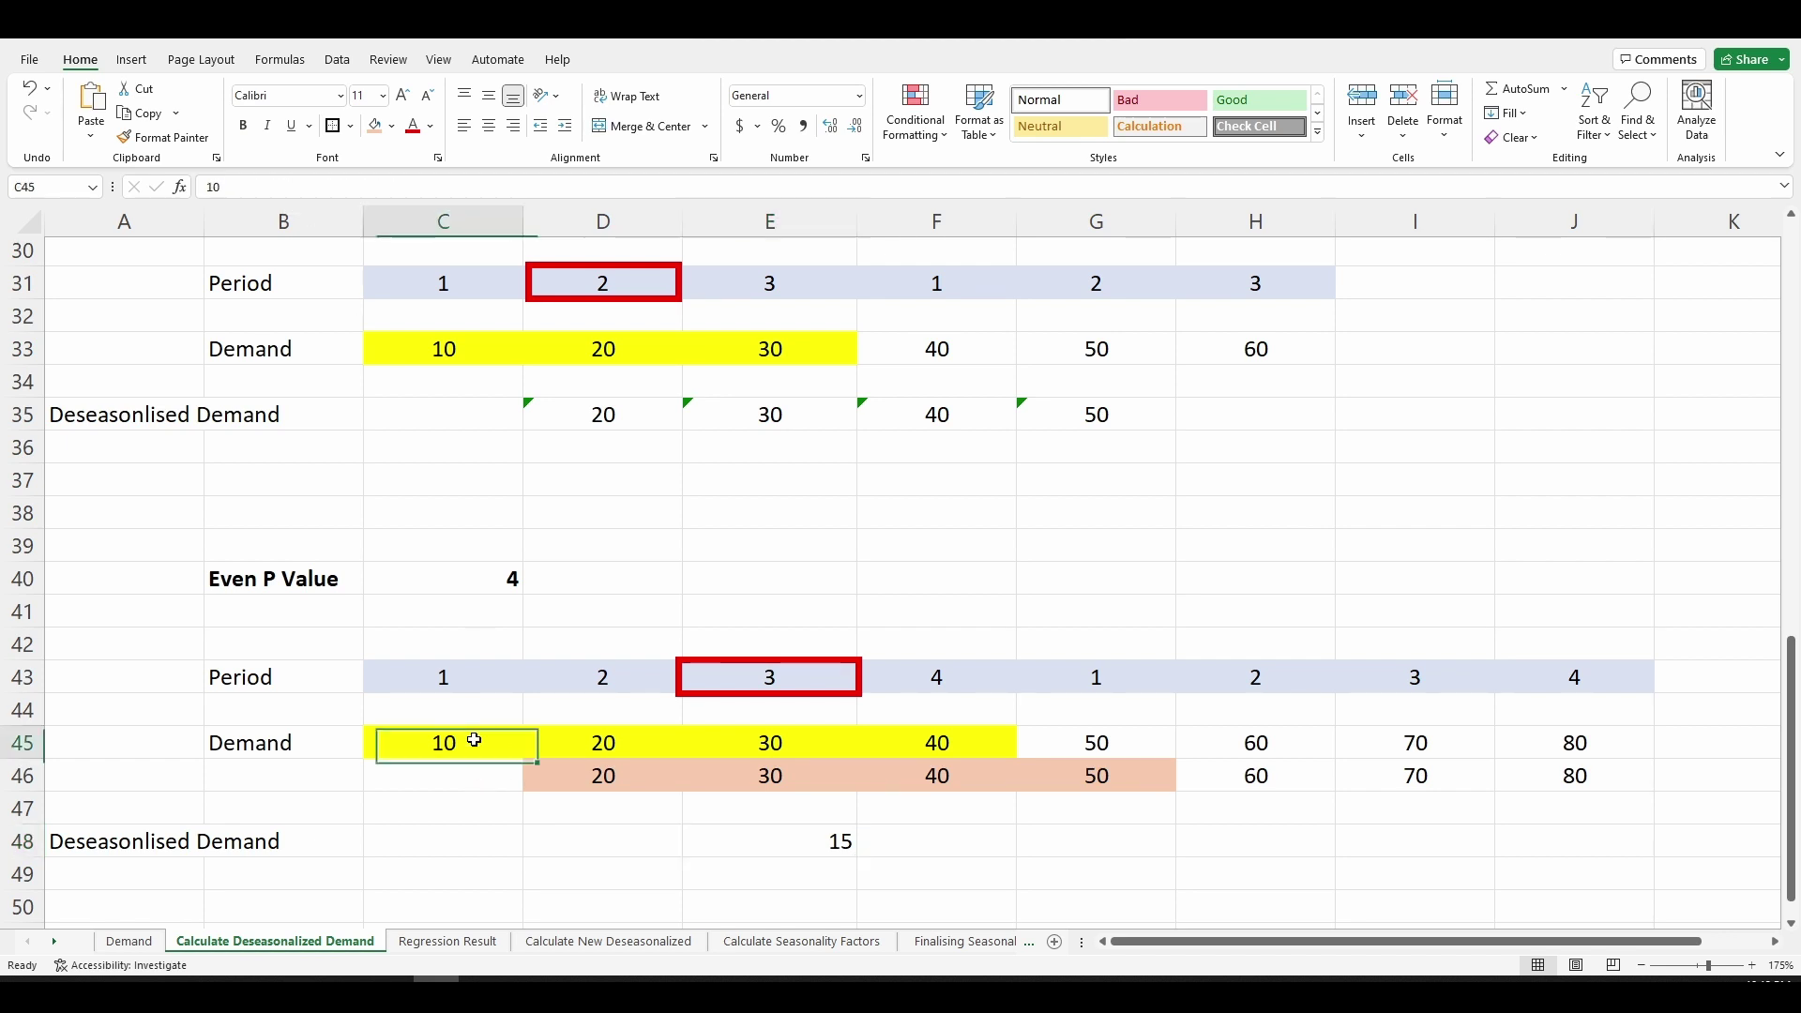
pyautogui.click(820, 838)
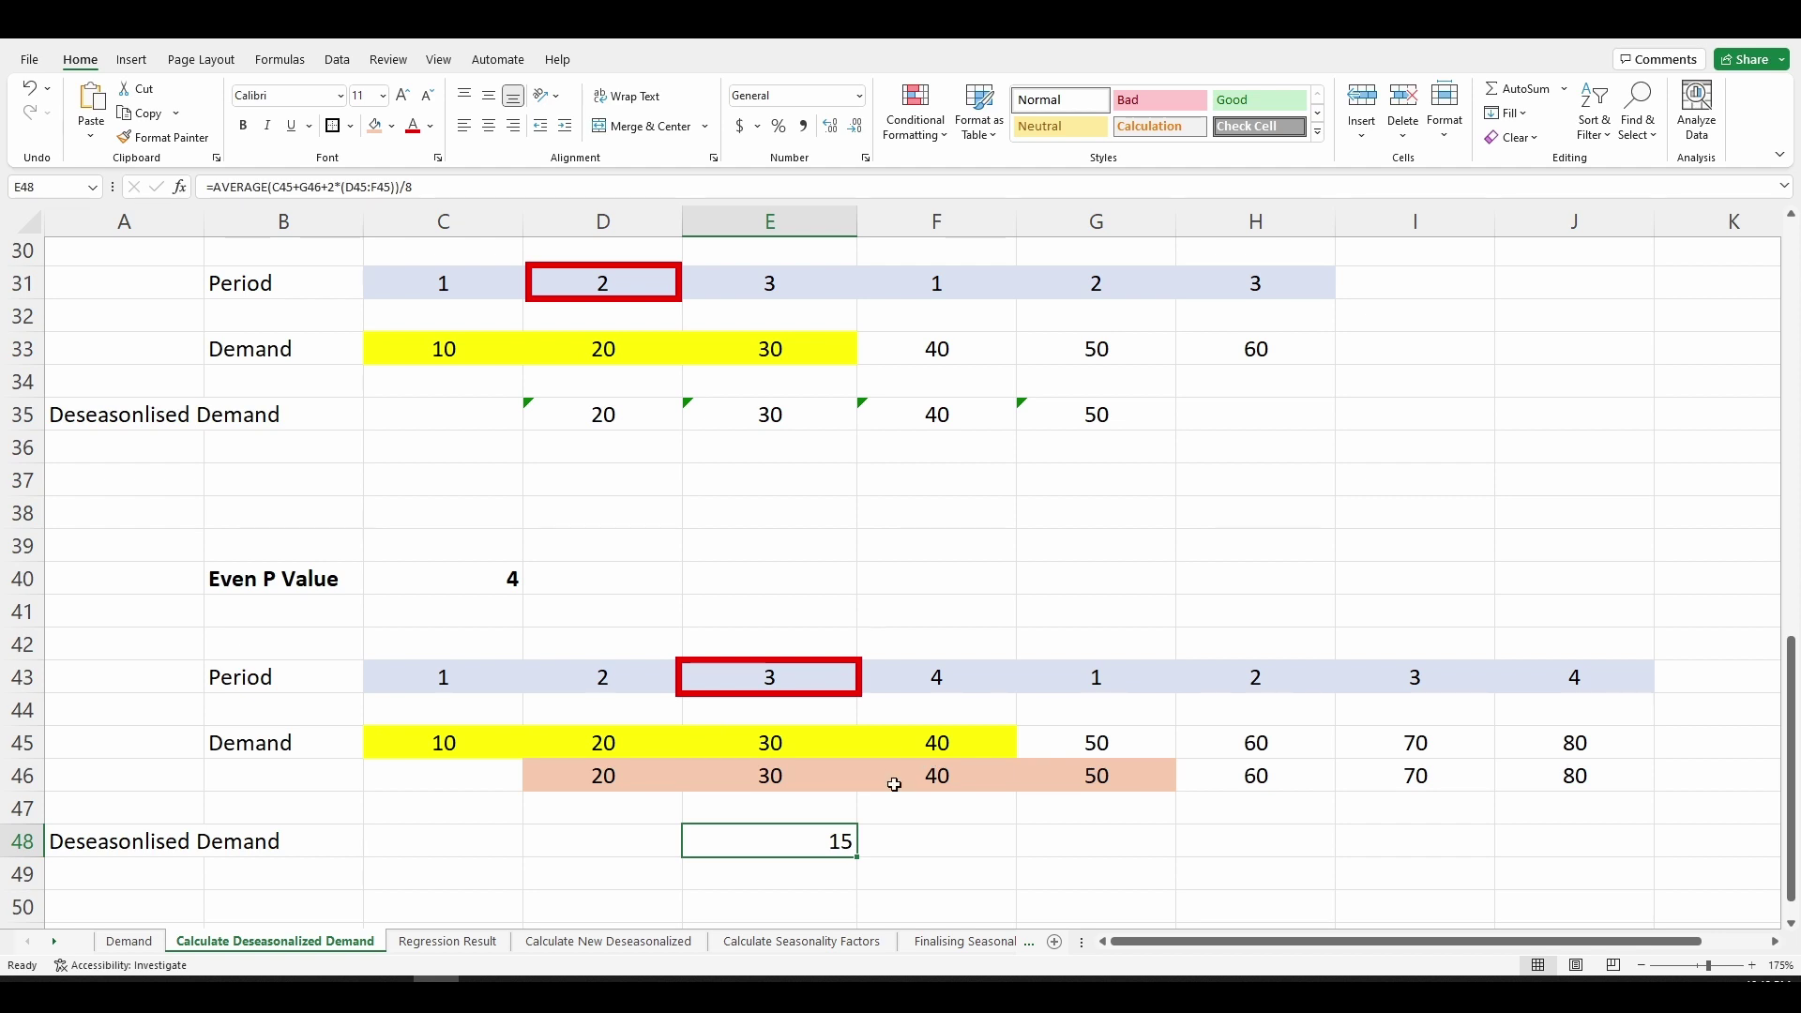
pyautogui.click(1079, 617)
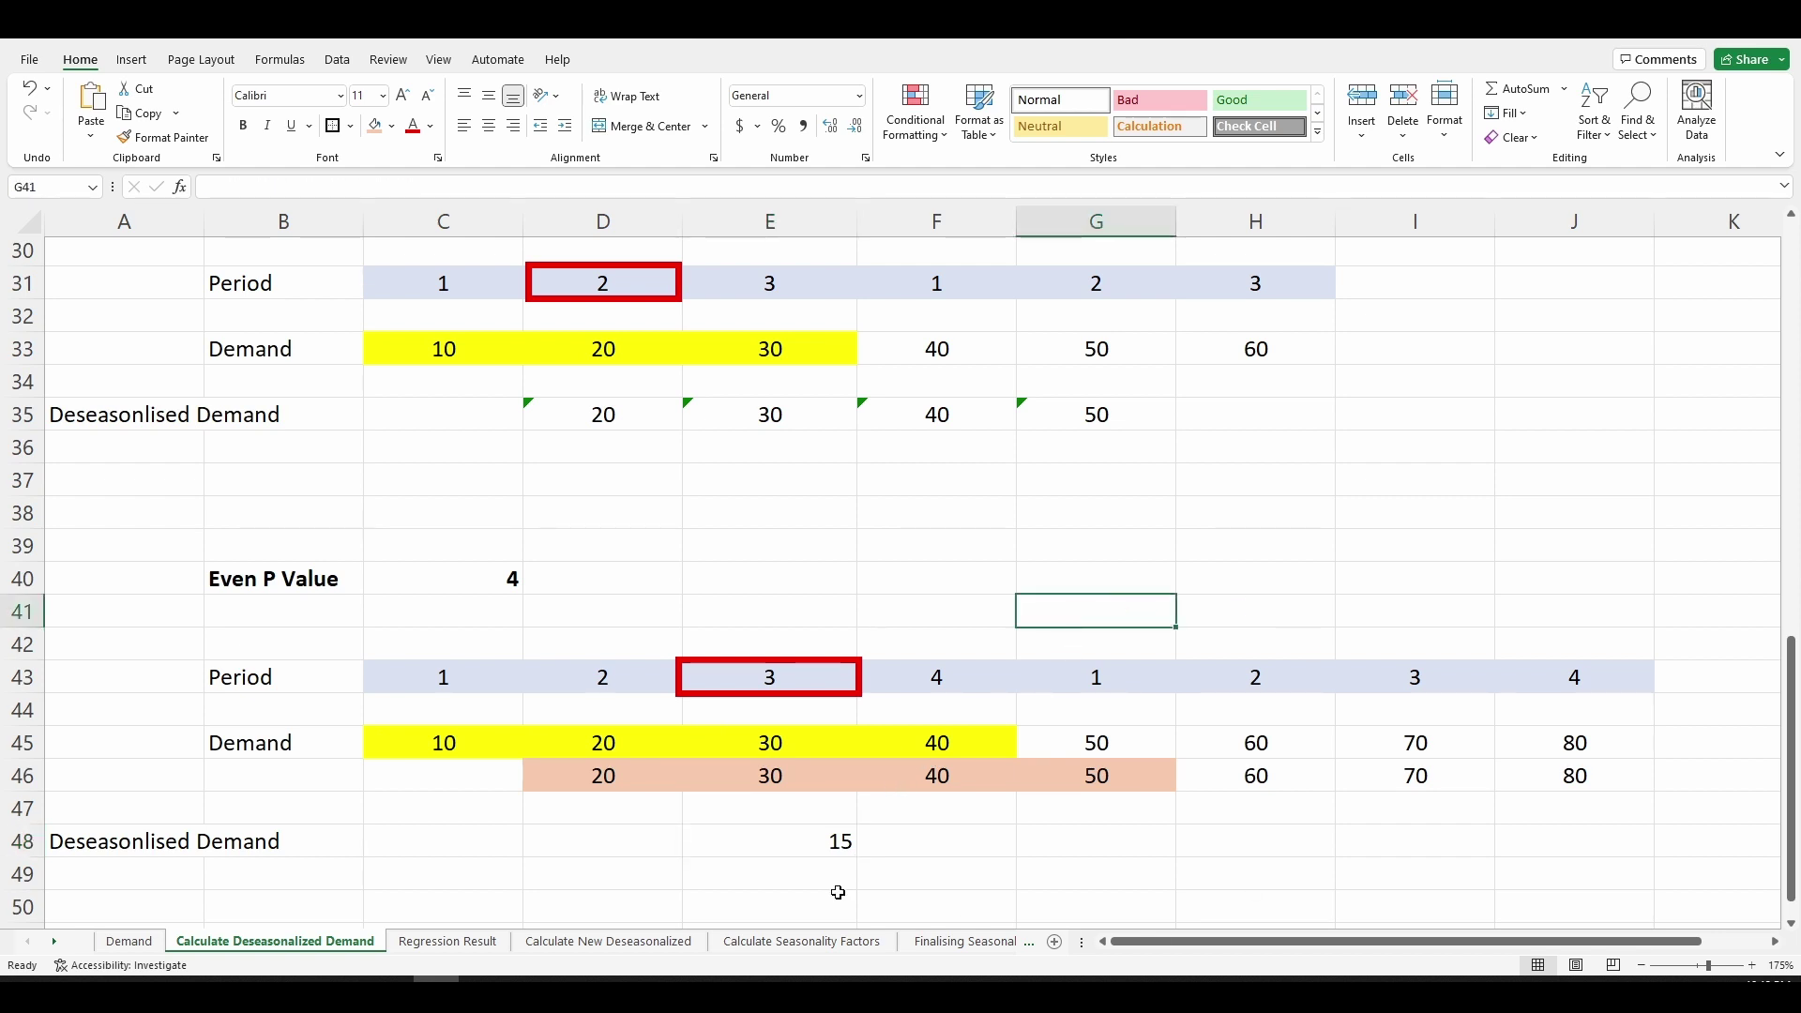
# Review the five-period demand span C45:G45, its centre E45, and the overlapping groups C45:F45 and D46:G46 behind E48.
pyautogui.moveTo(462, 747); pyautogui.dragTo(1086, 769)
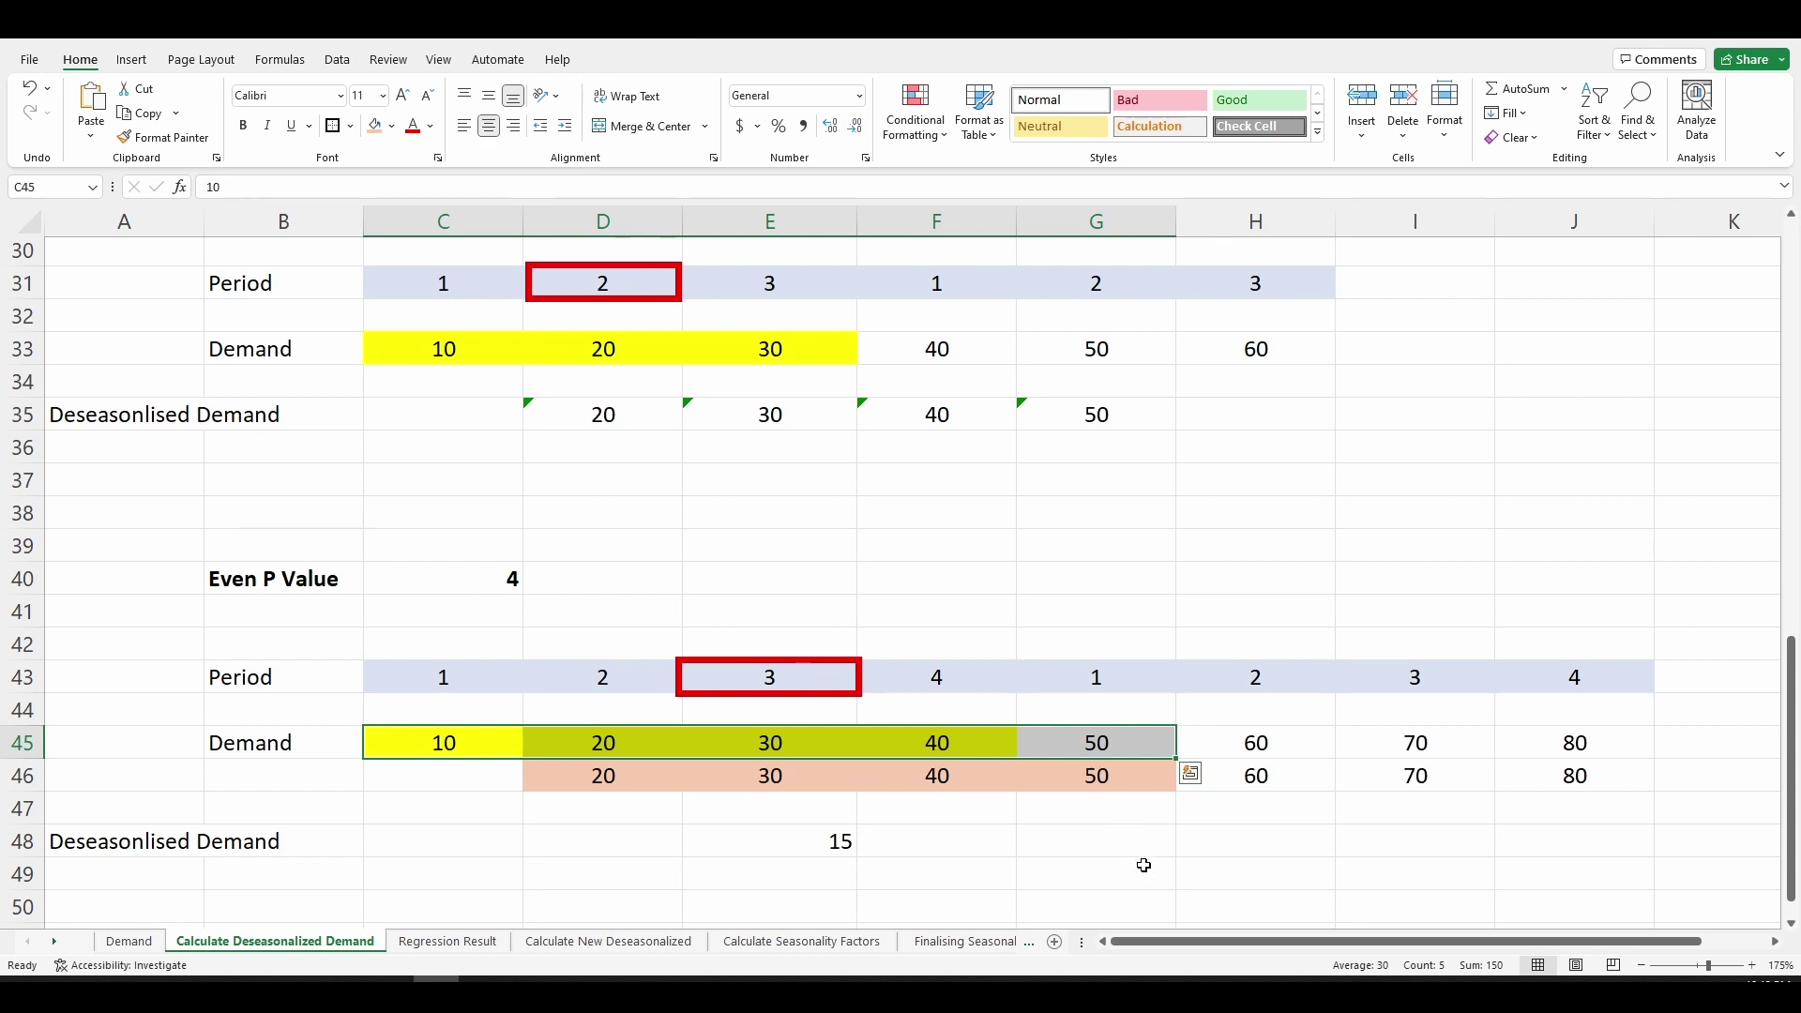
pyautogui.click(791, 745)
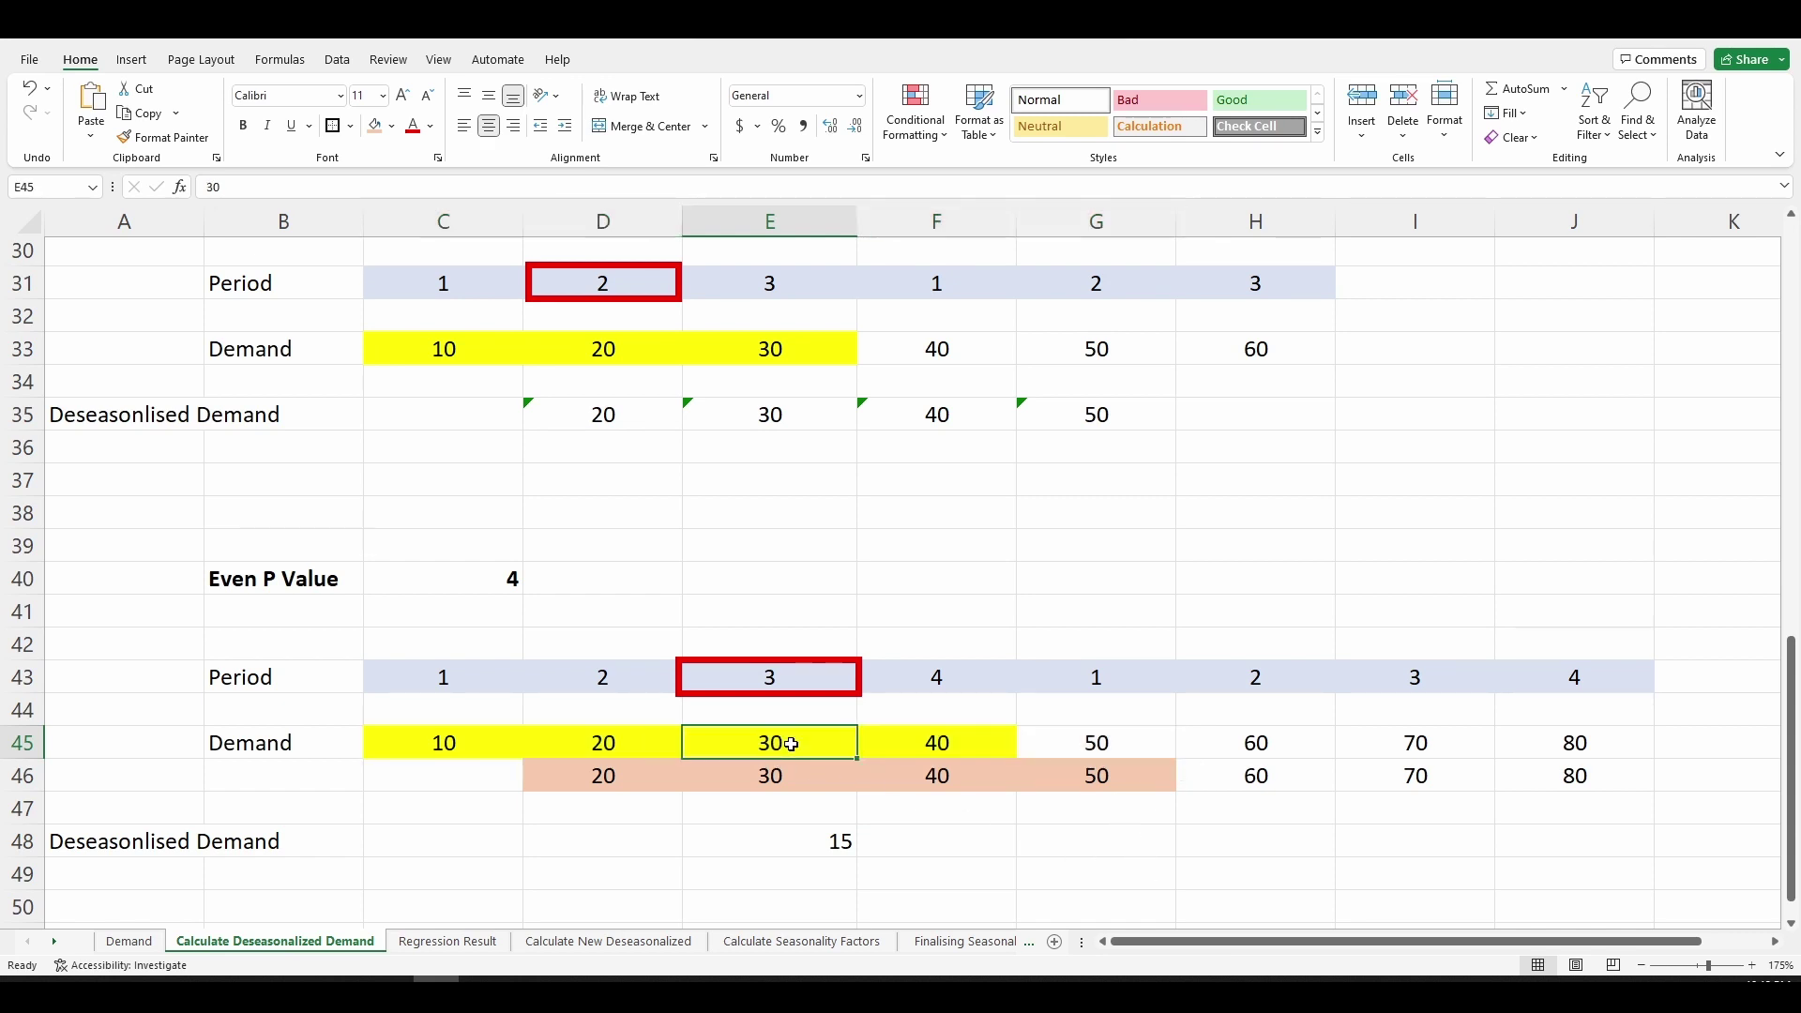
pyautogui.click(1001, 845)
pyautogui.moveTo(443, 743); pyautogui.dragTo(936, 743)
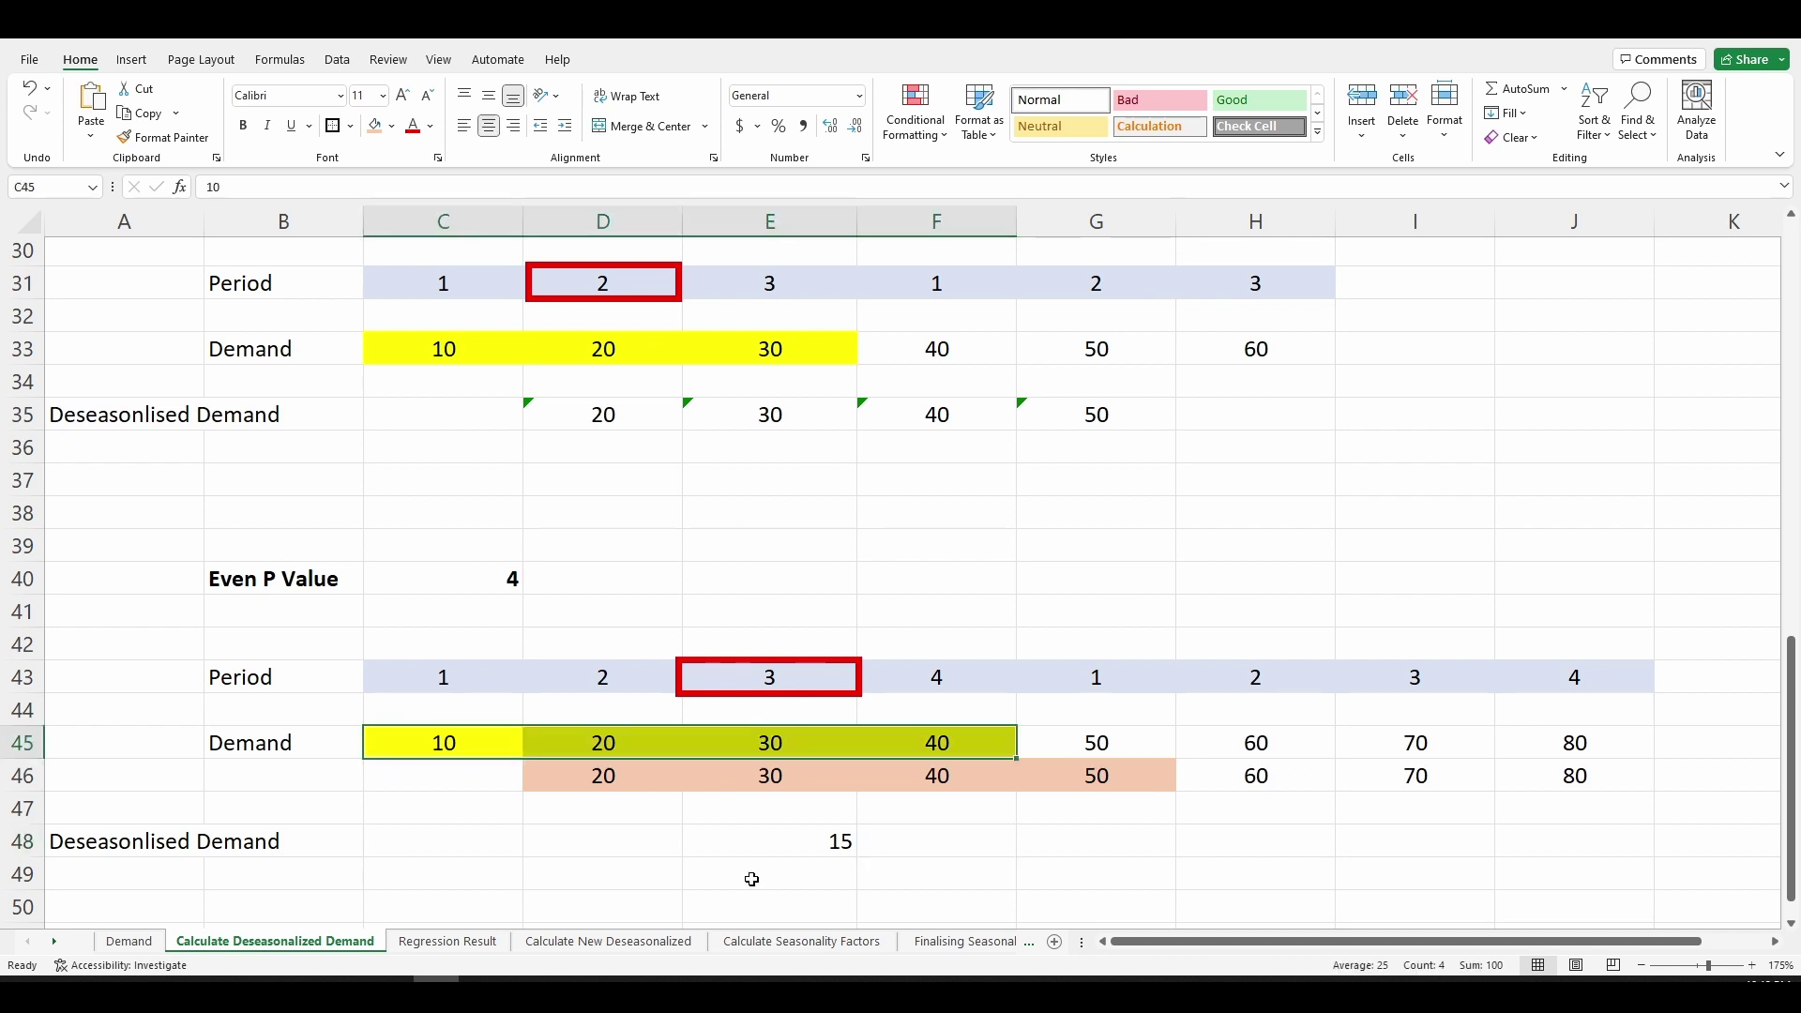
pyautogui.click(741, 874)
pyautogui.moveTo(472, 743); pyautogui.dragTo(938, 747)
pyautogui.moveTo(625, 775); pyautogui.dragTo(1031, 777)
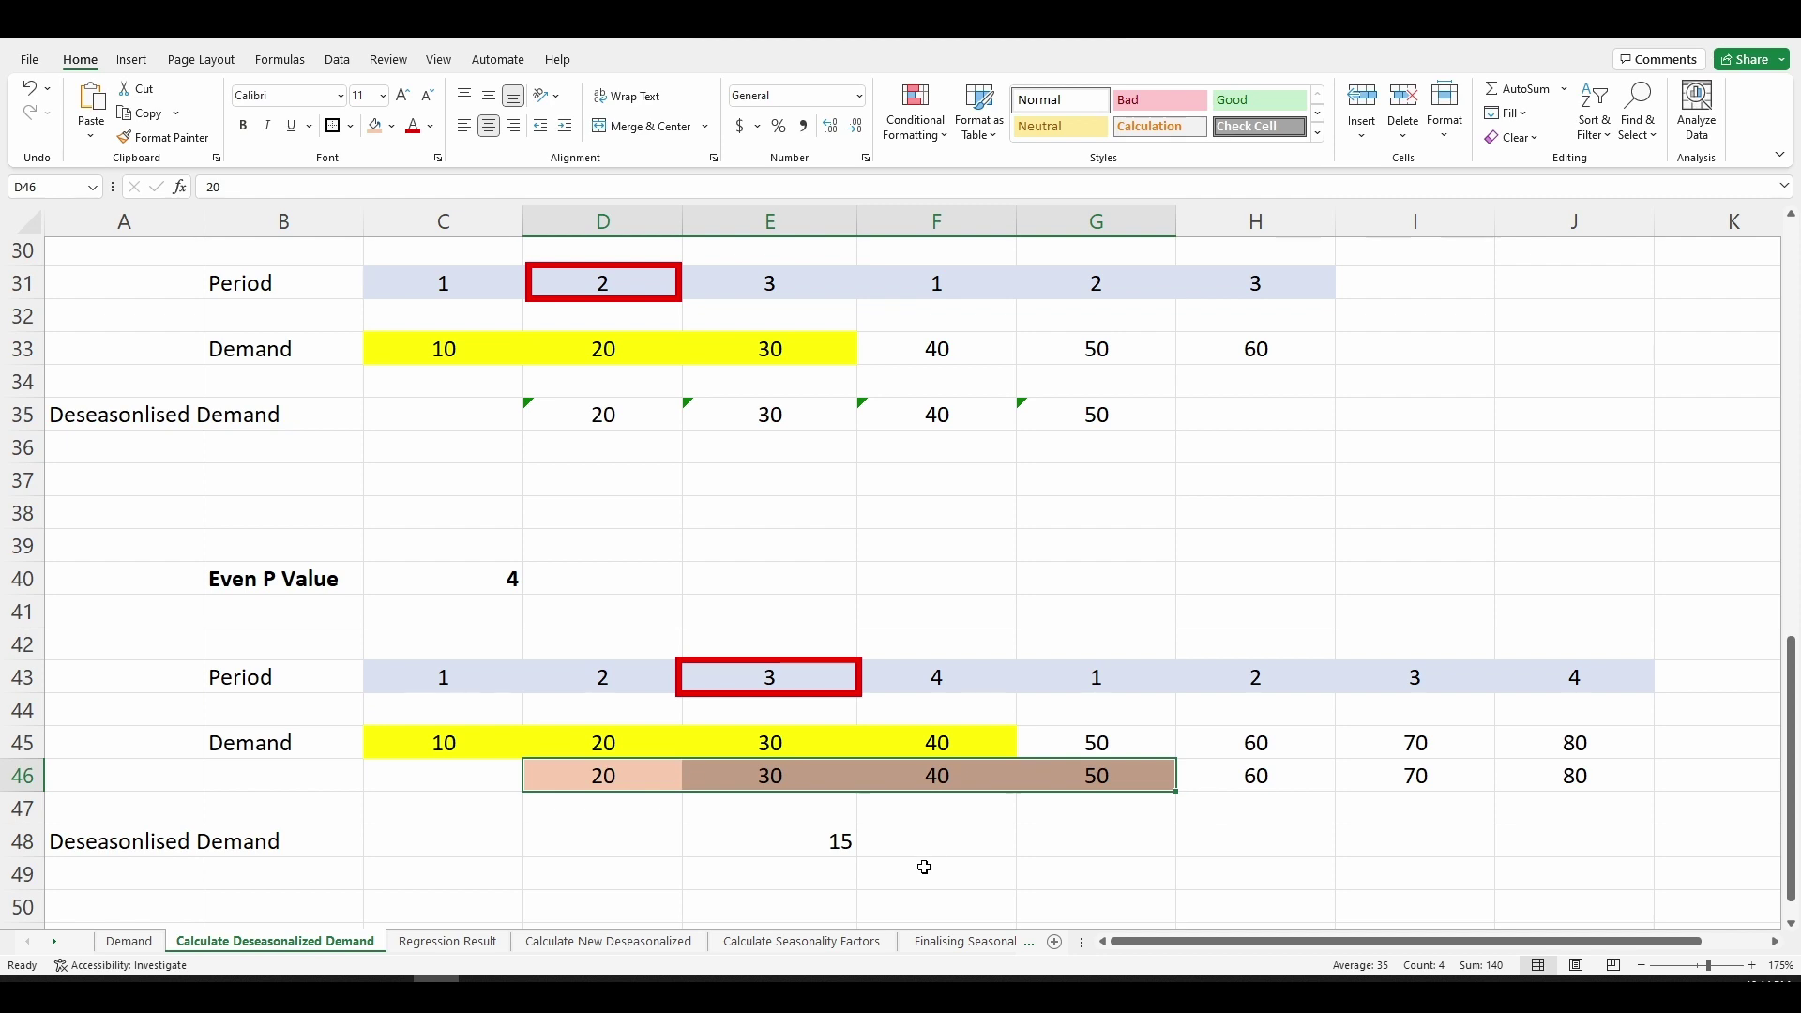
pyautogui.click(833, 839)
pyautogui.hotkey('ctrl', '[')
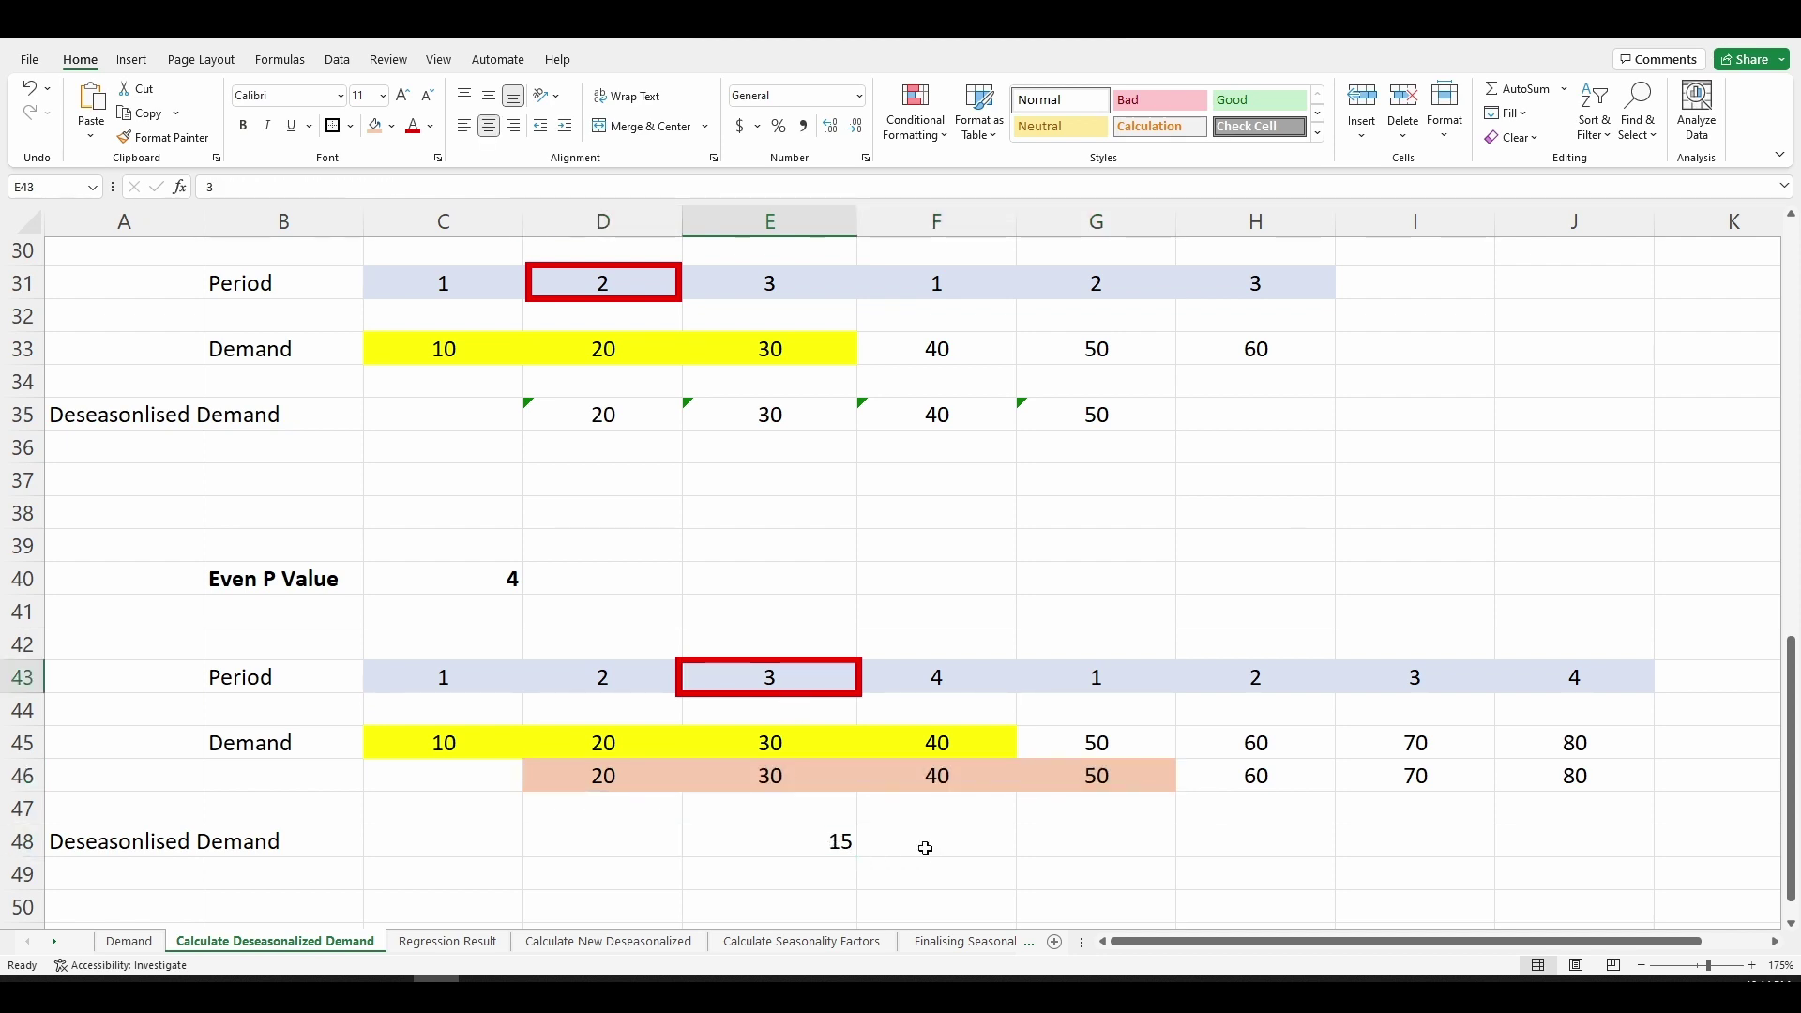
# Check the period cells C43 to F43 around the marked period 3 to see where deseasonalized demand can start.
pyautogui.click(626, 672)
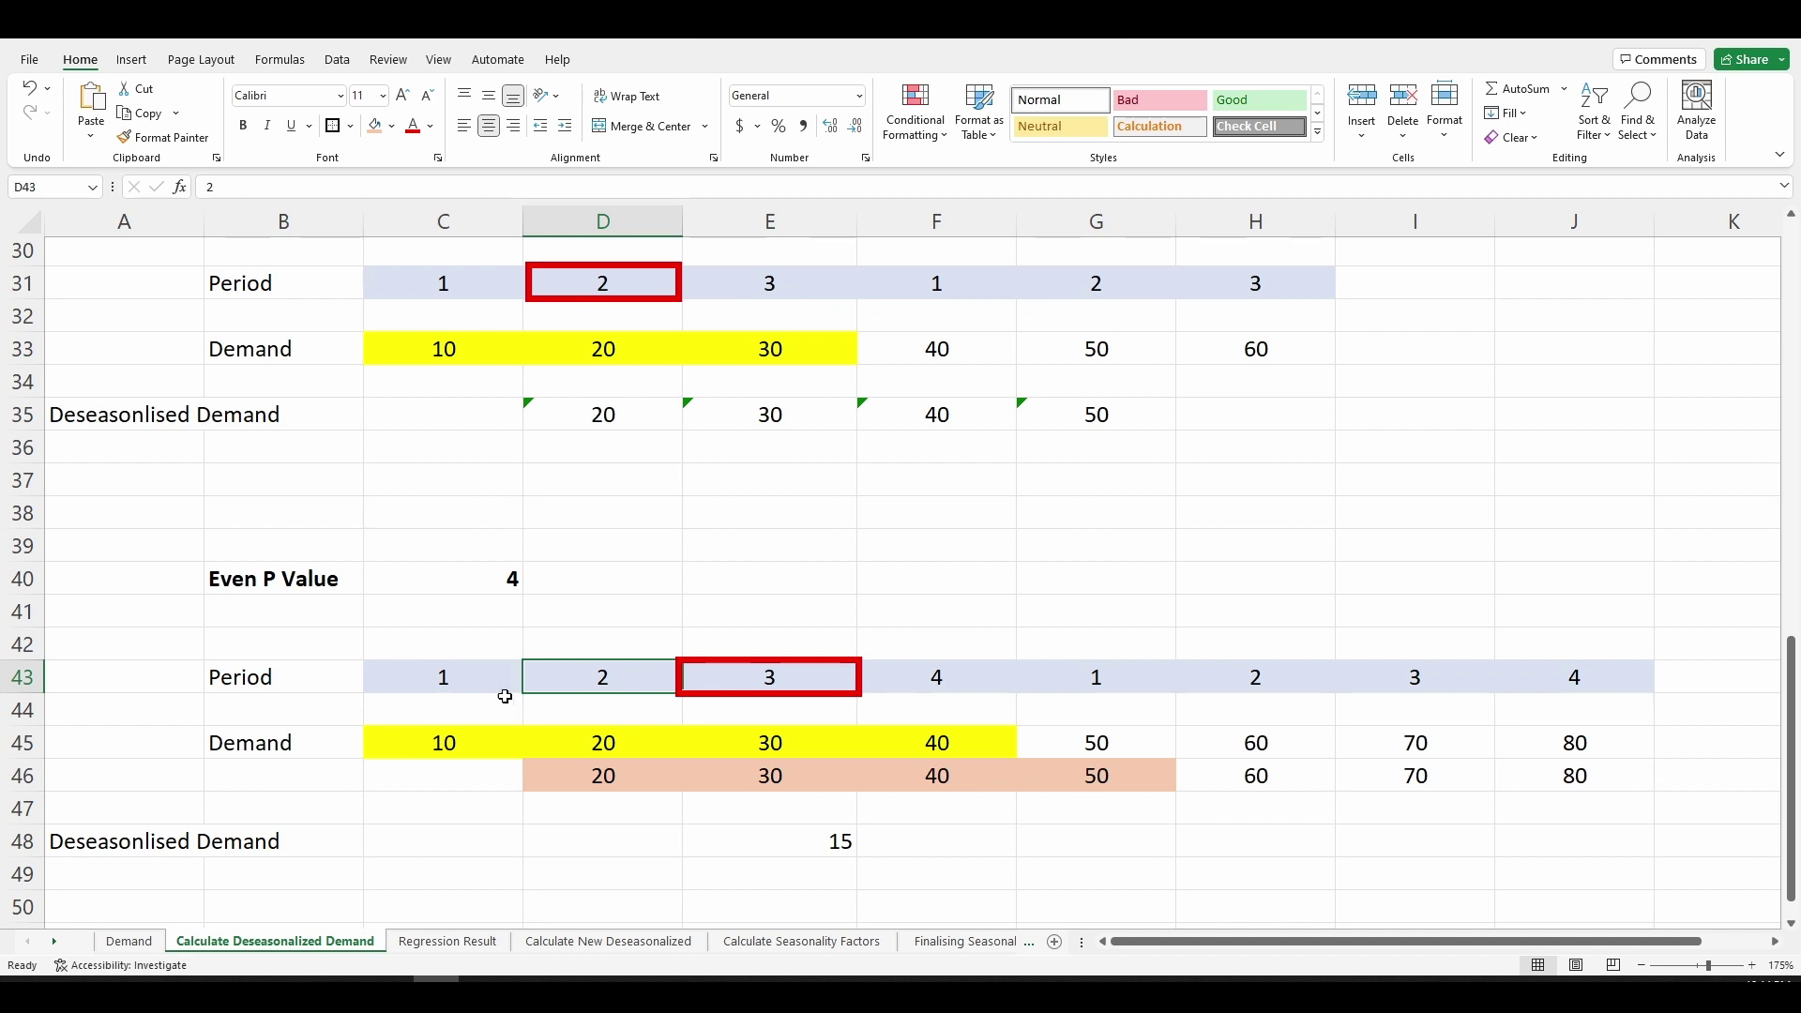
pyautogui.click(427, 682)
pyautogui.click(720, 682)
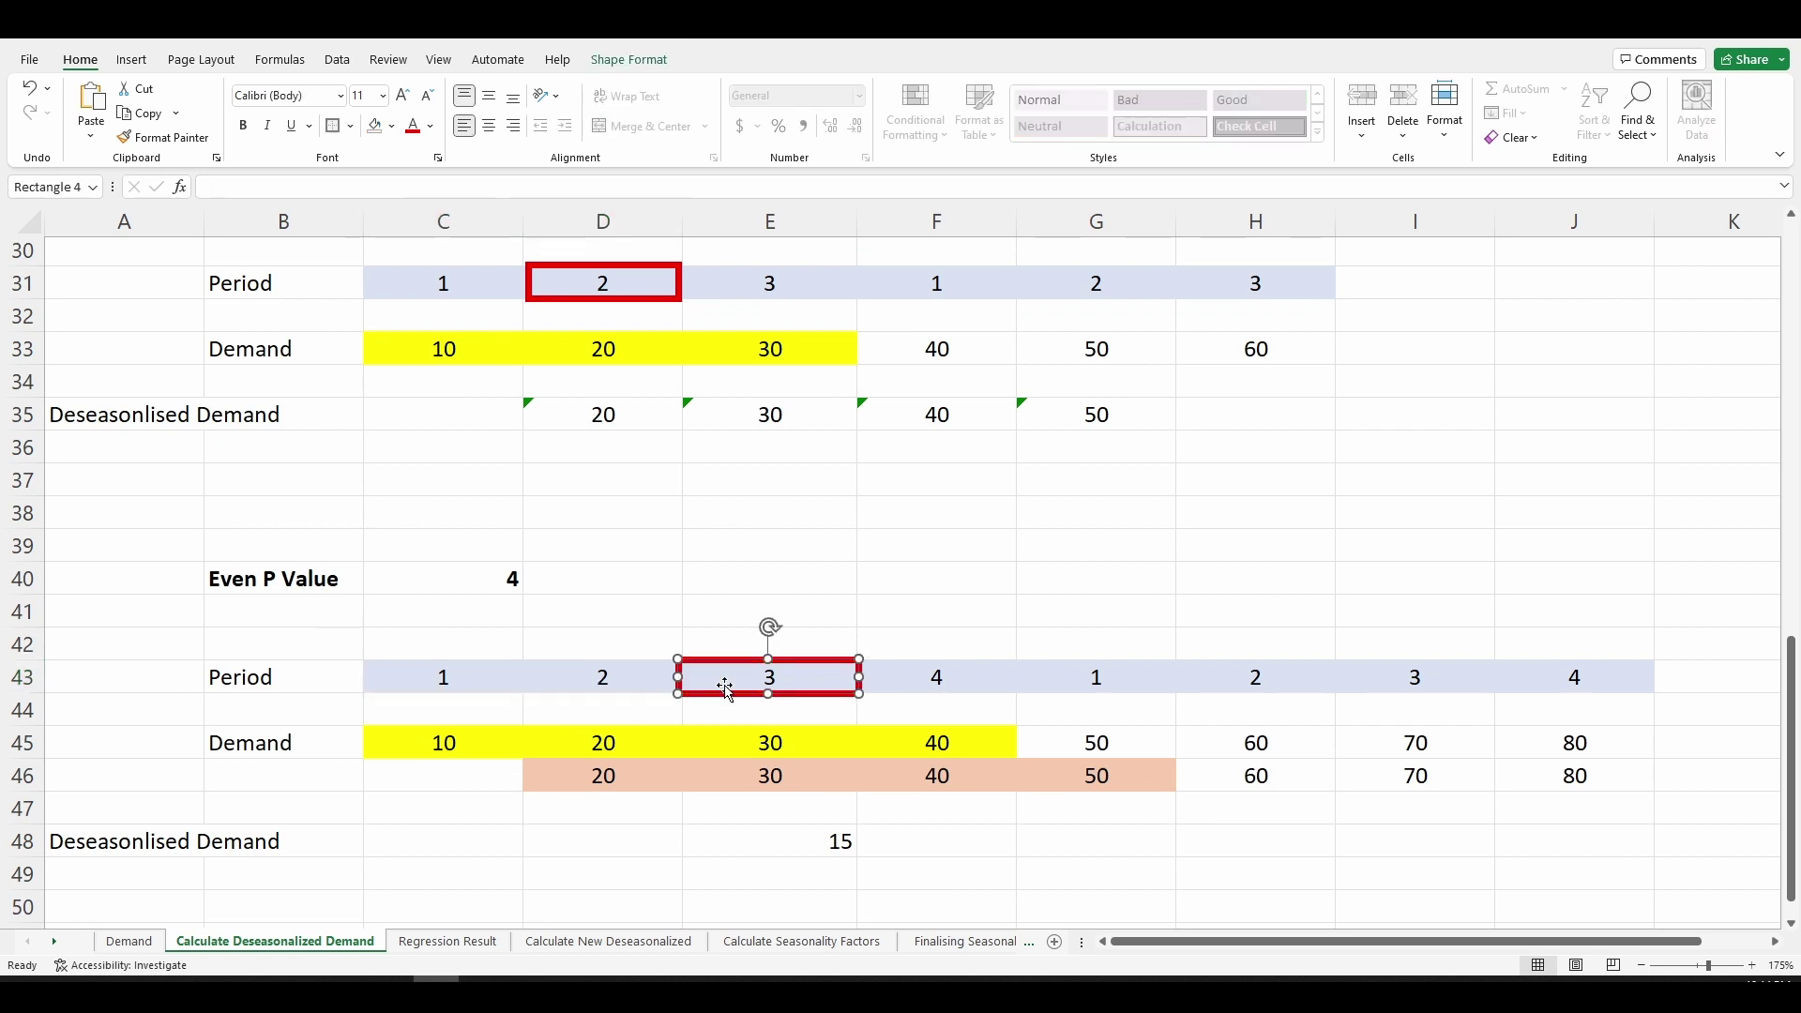
pyautogui.click(600, 682)
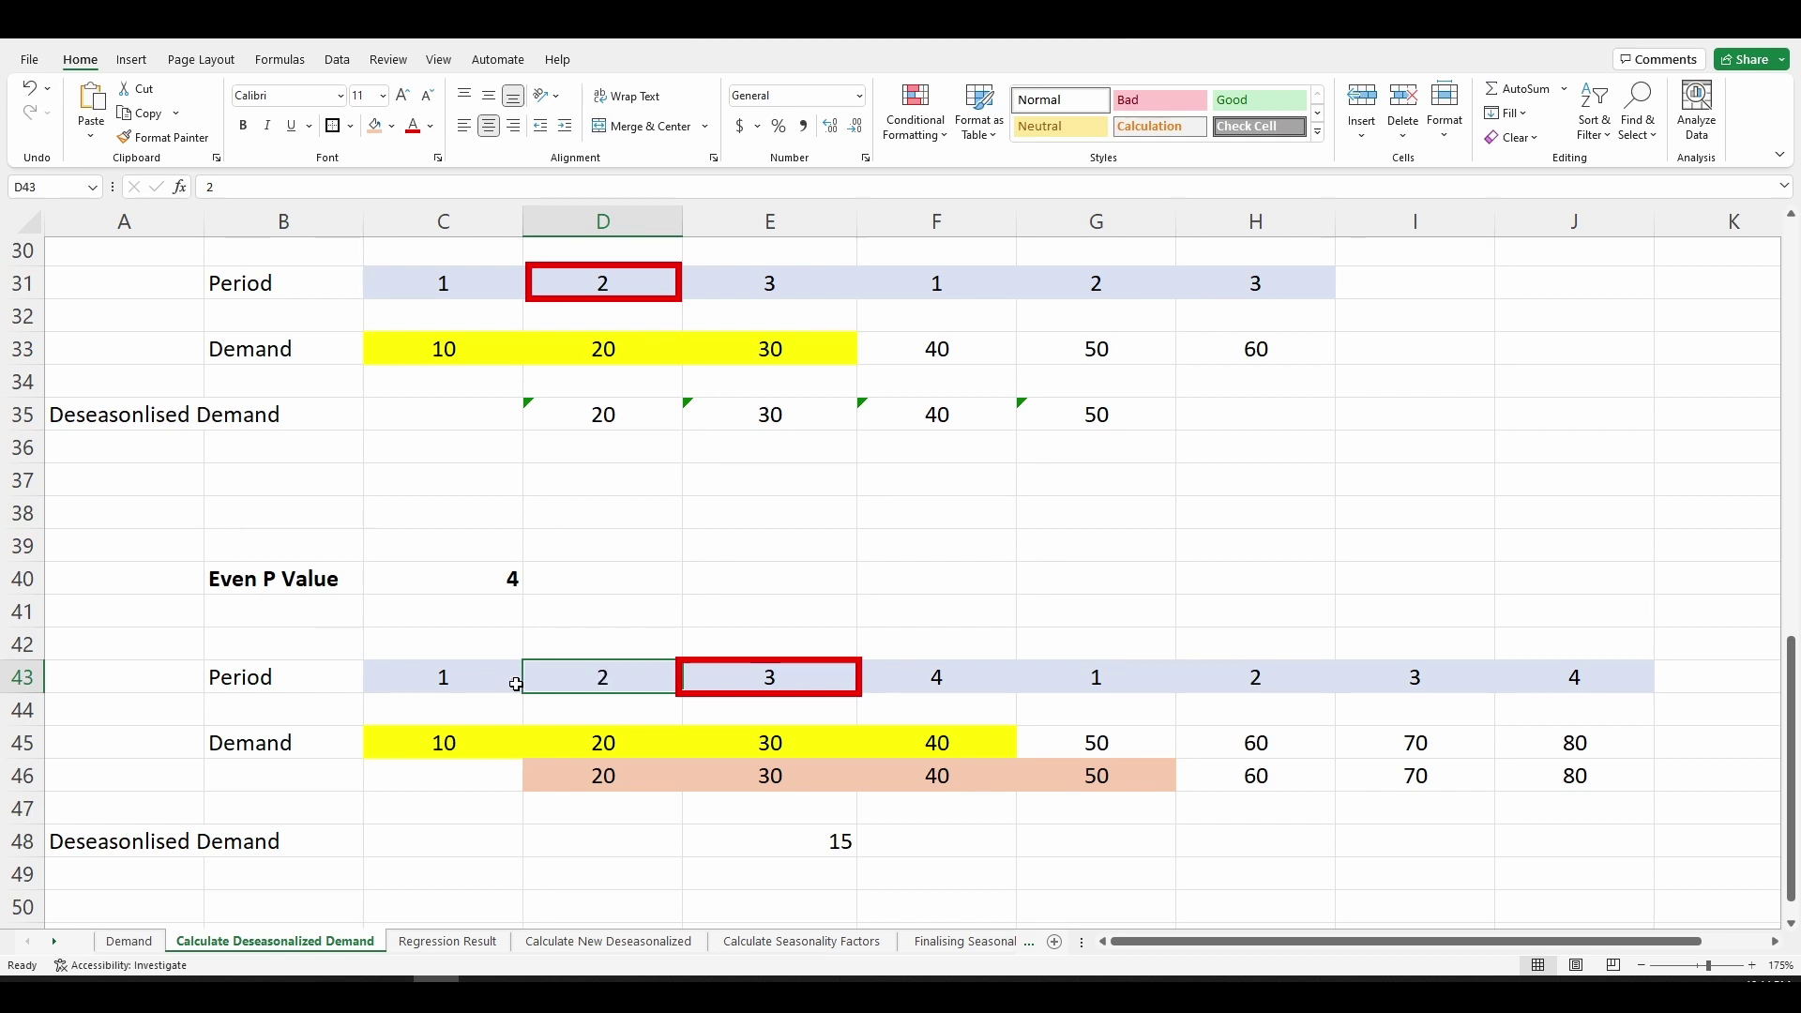
pyautogui.click(434, 682)
pyautogui.click(296, 684)
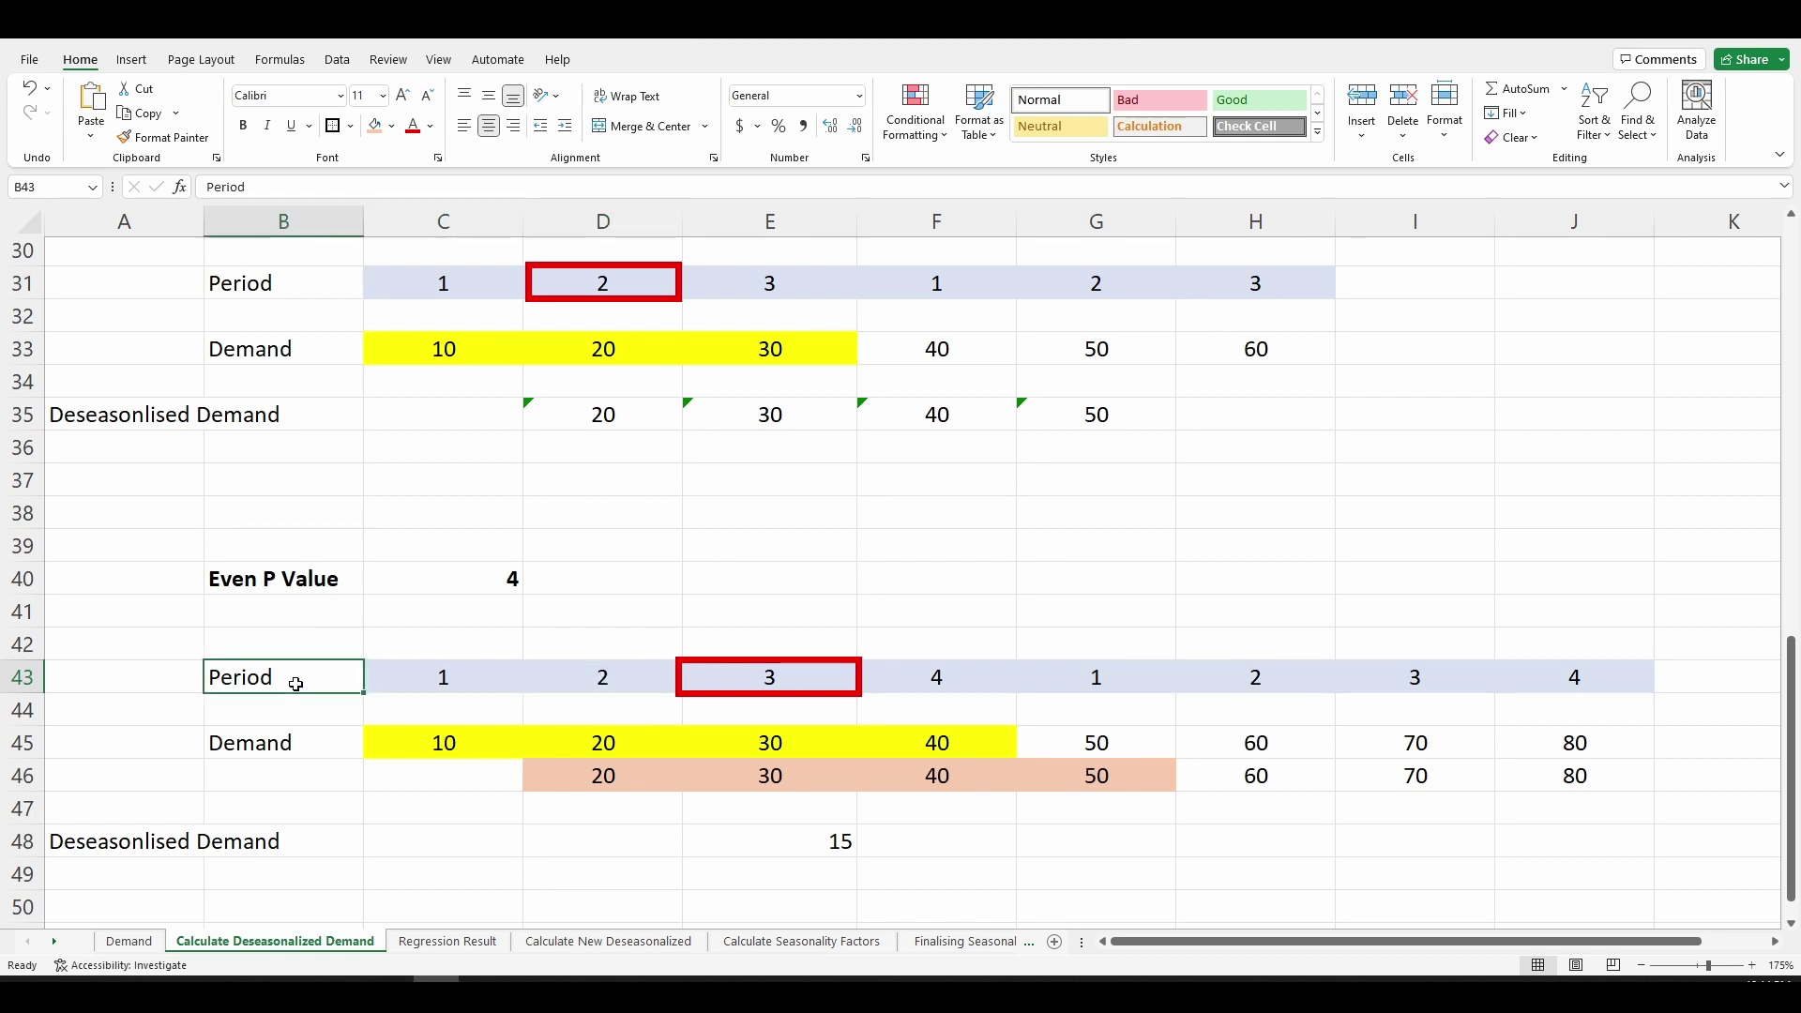
pyautogui.click(748, 675)
pyautogui.click(902, 677)
pyautogui.press('Up')
pyautogui.press('Up')
pyautogui.press('Up')
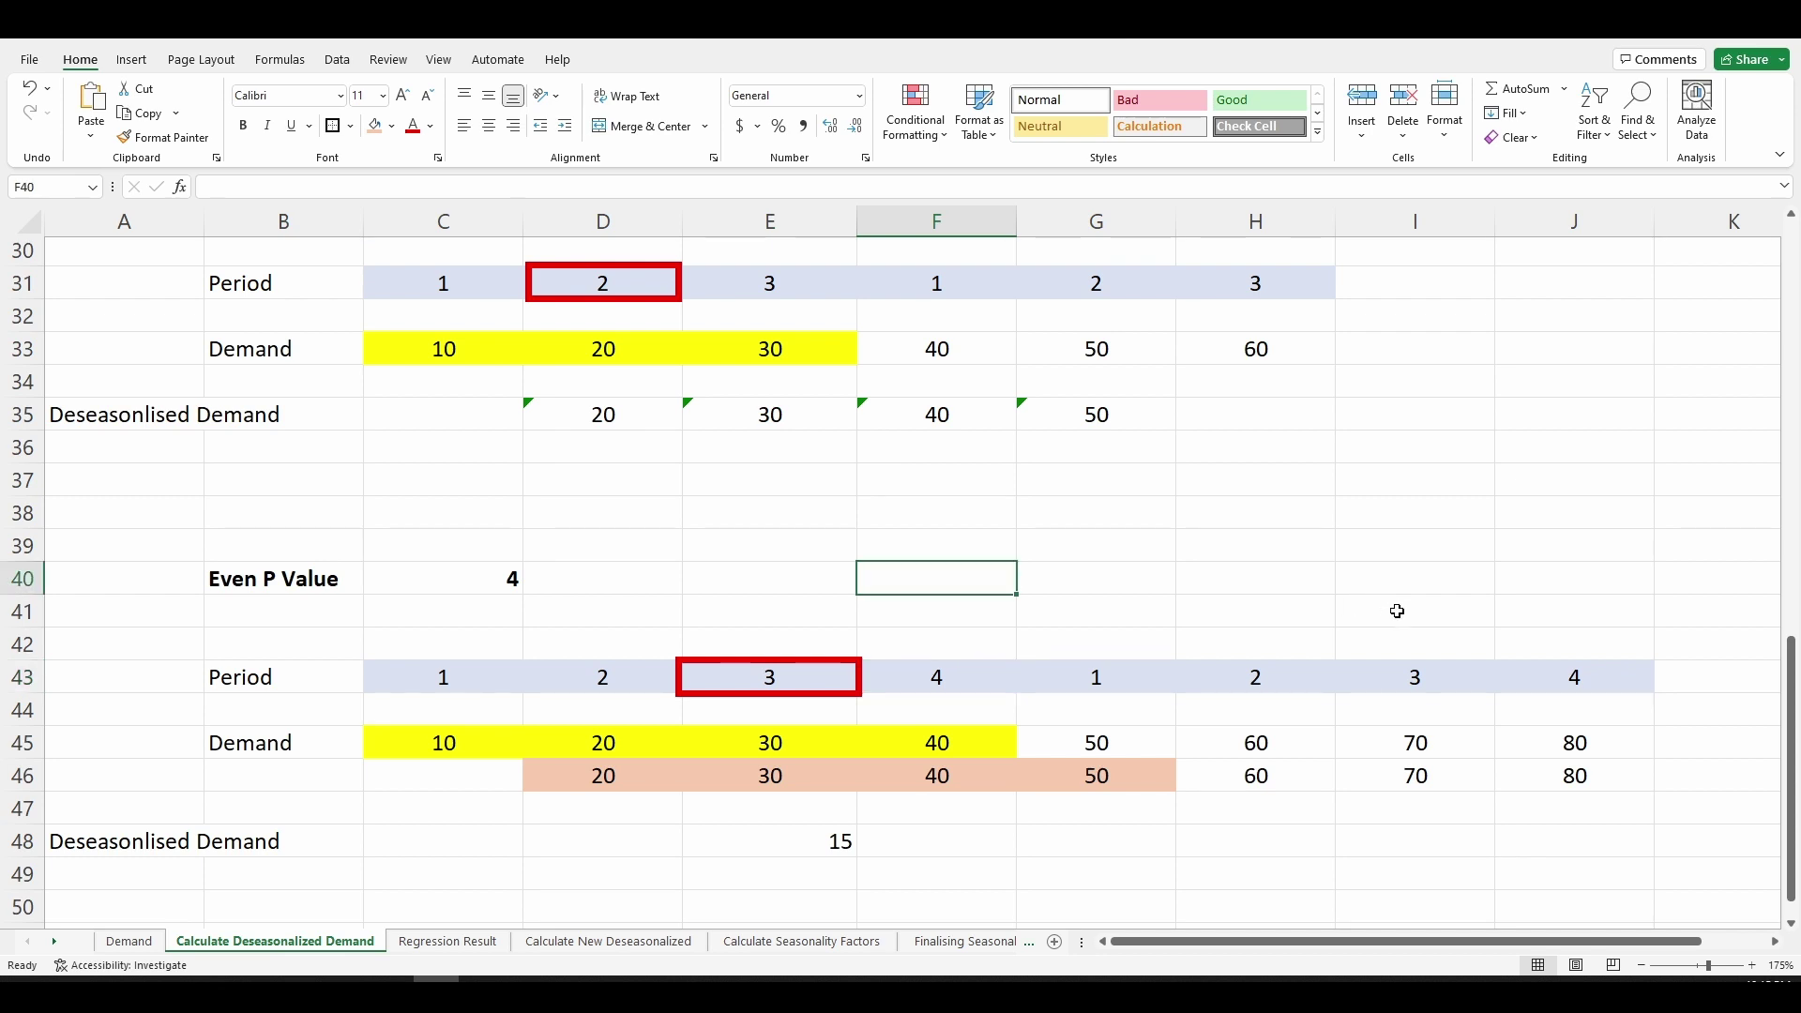
# Return to the Quarterly Demand table and inspect the deseasonalized demand formula for period 3 in E5.
pyautogui.scroll(10, 1378, 606)
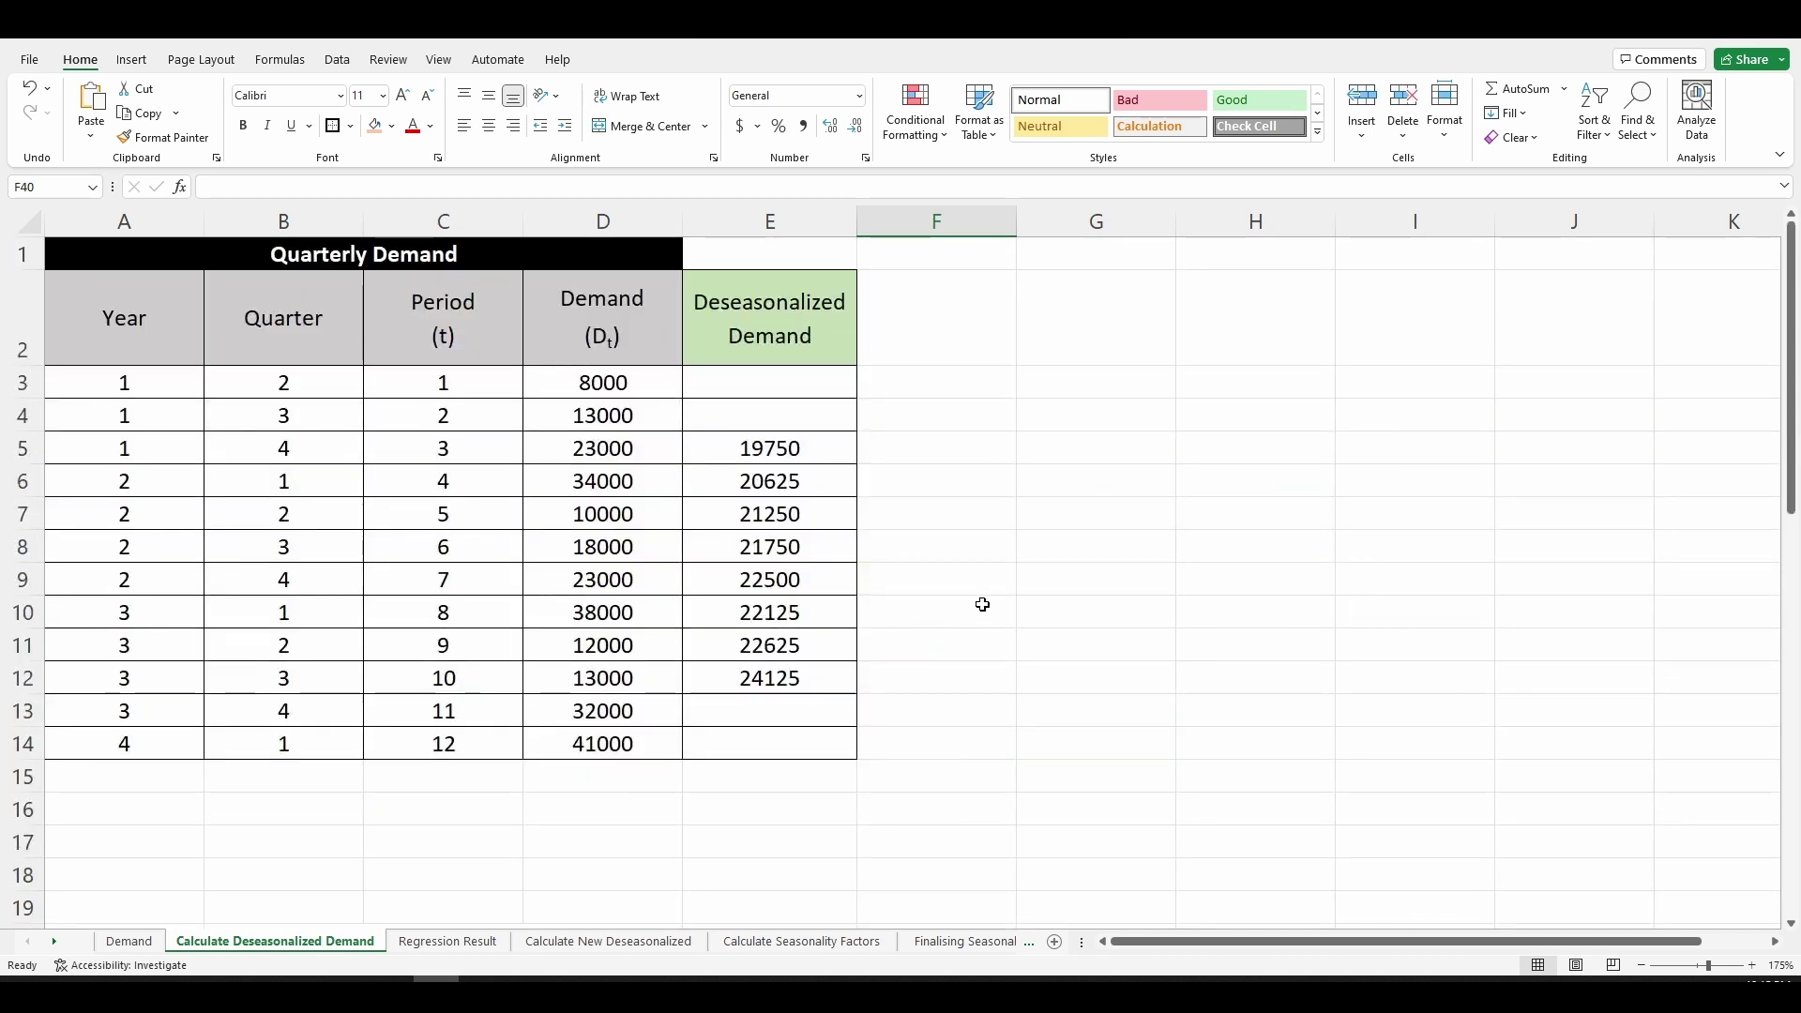
pyautogui.click(753, 450)
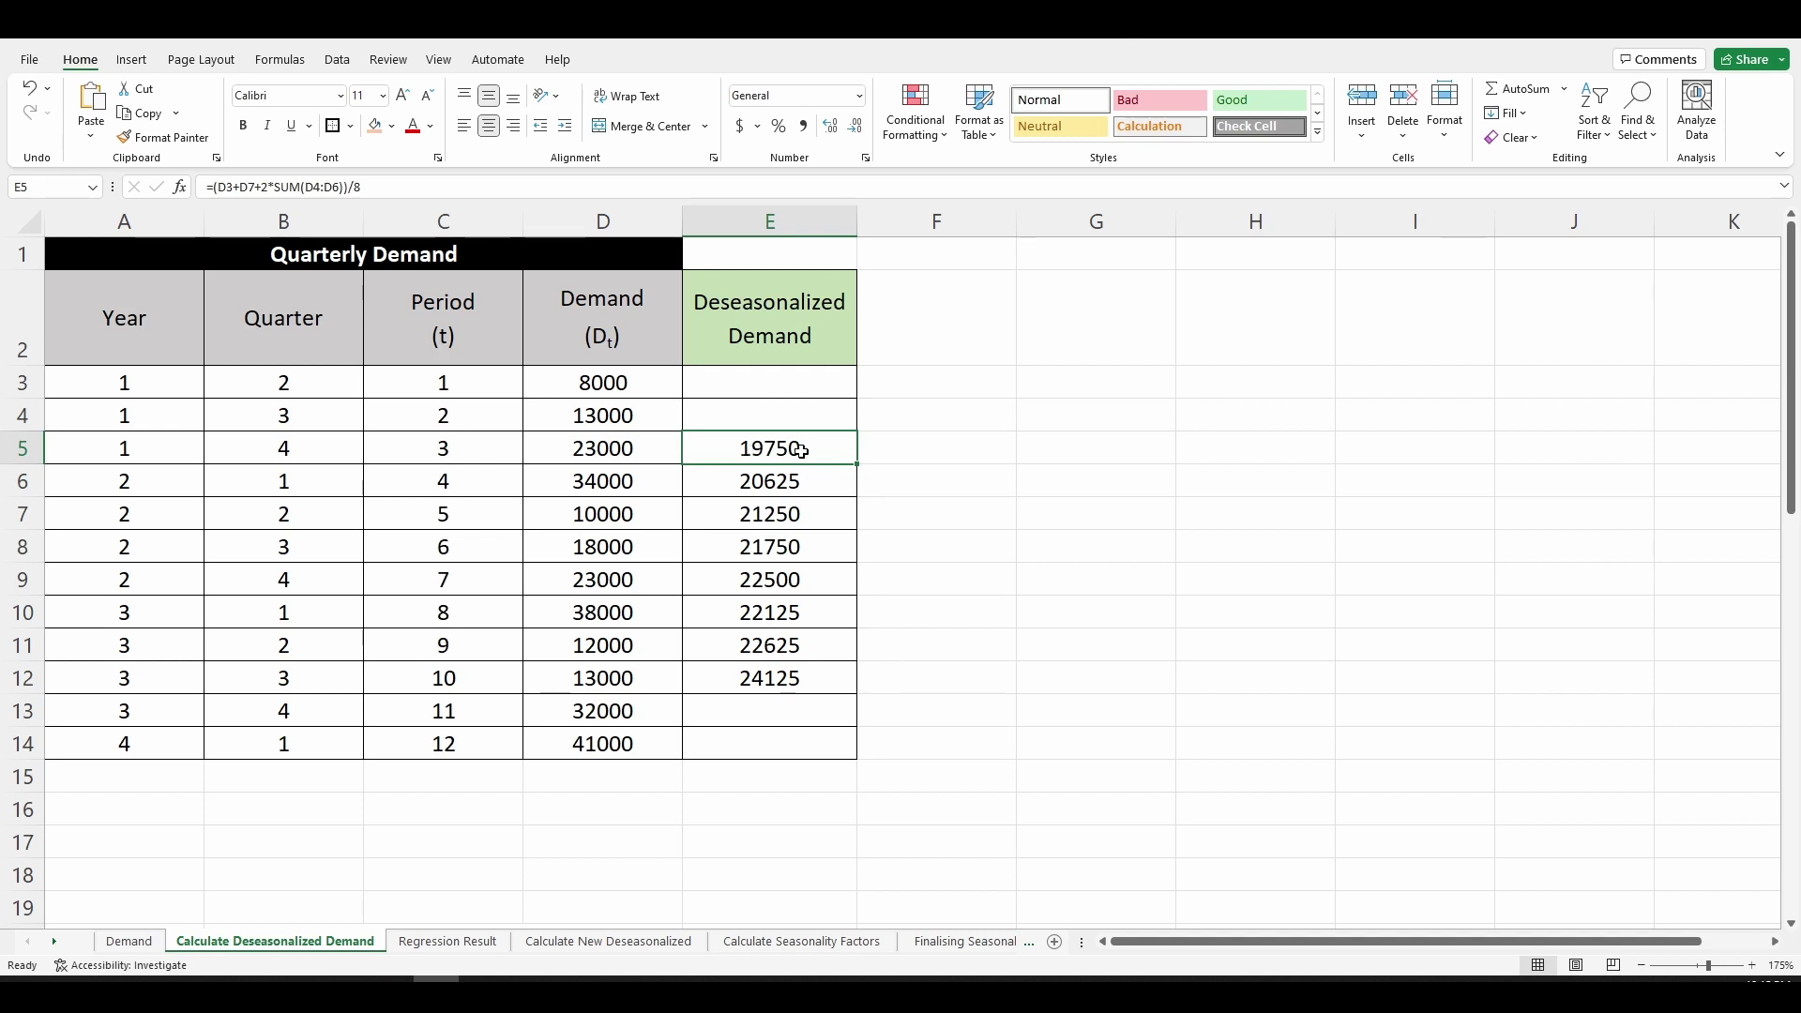
pyautogui.click(225, 187)
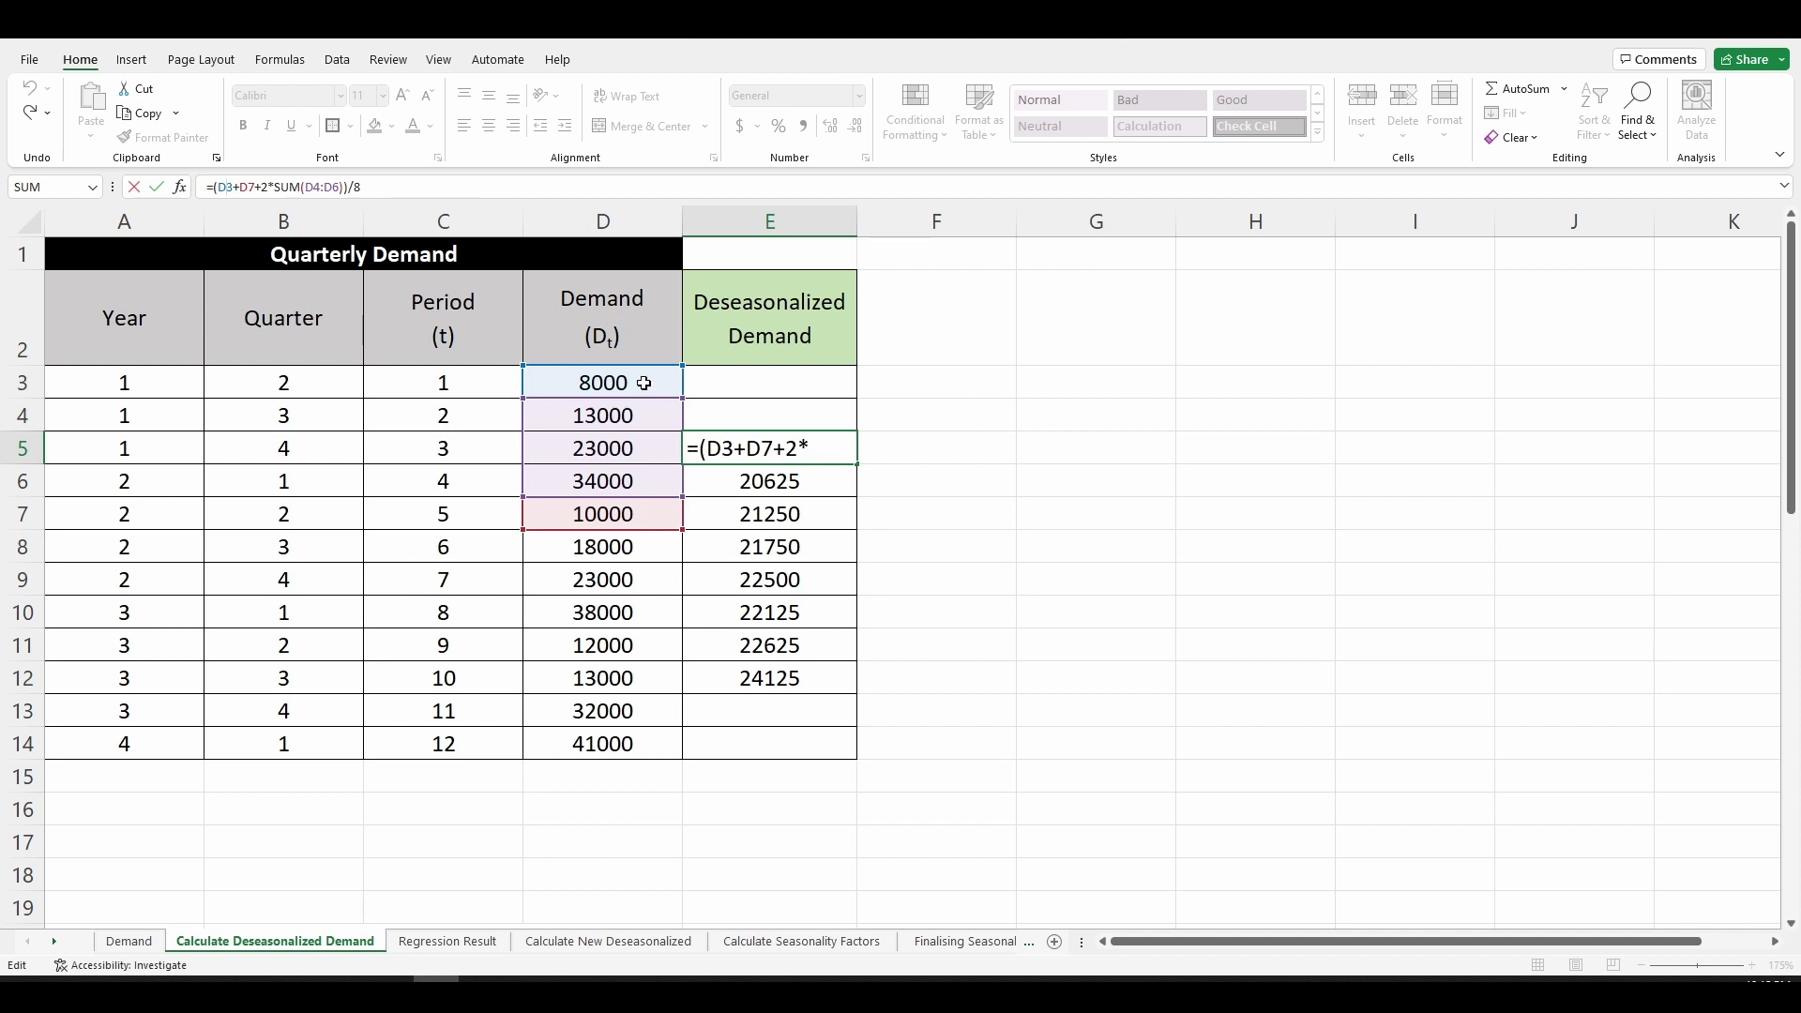
pyautogui.click(1090, 511)
pyautogui.click(786, 447)
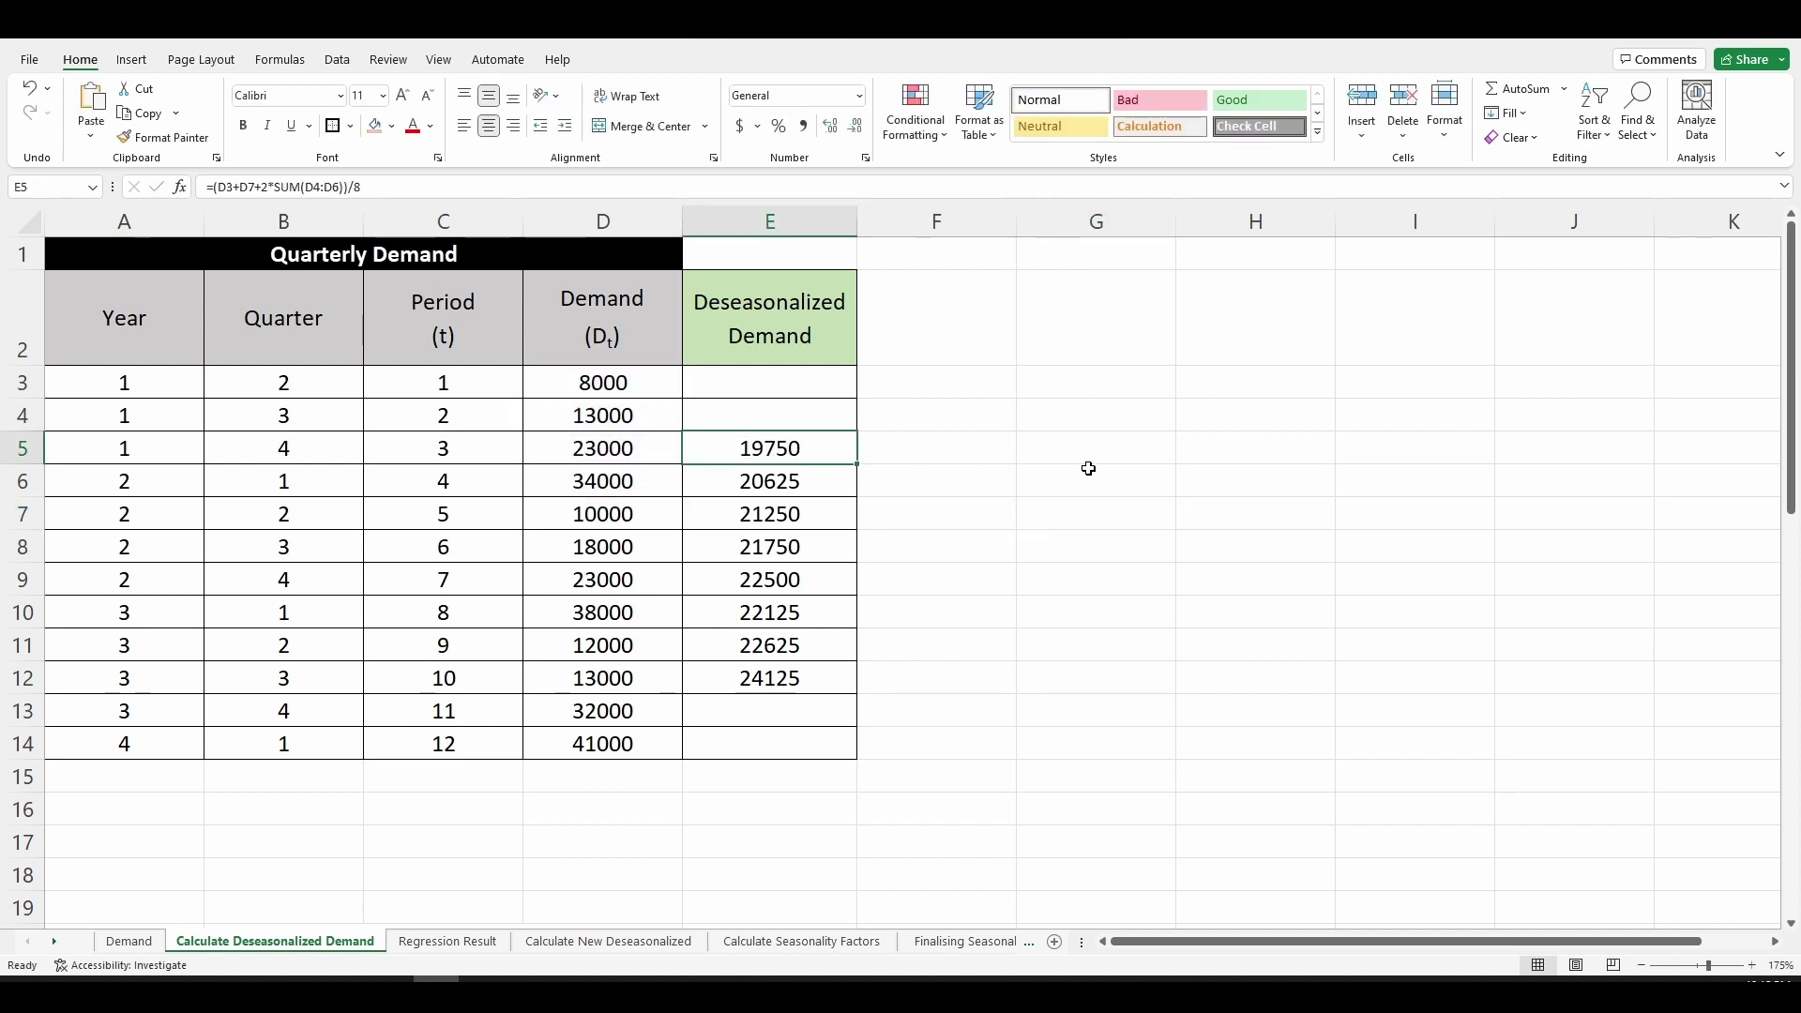
pyautogui.click(946, 509)
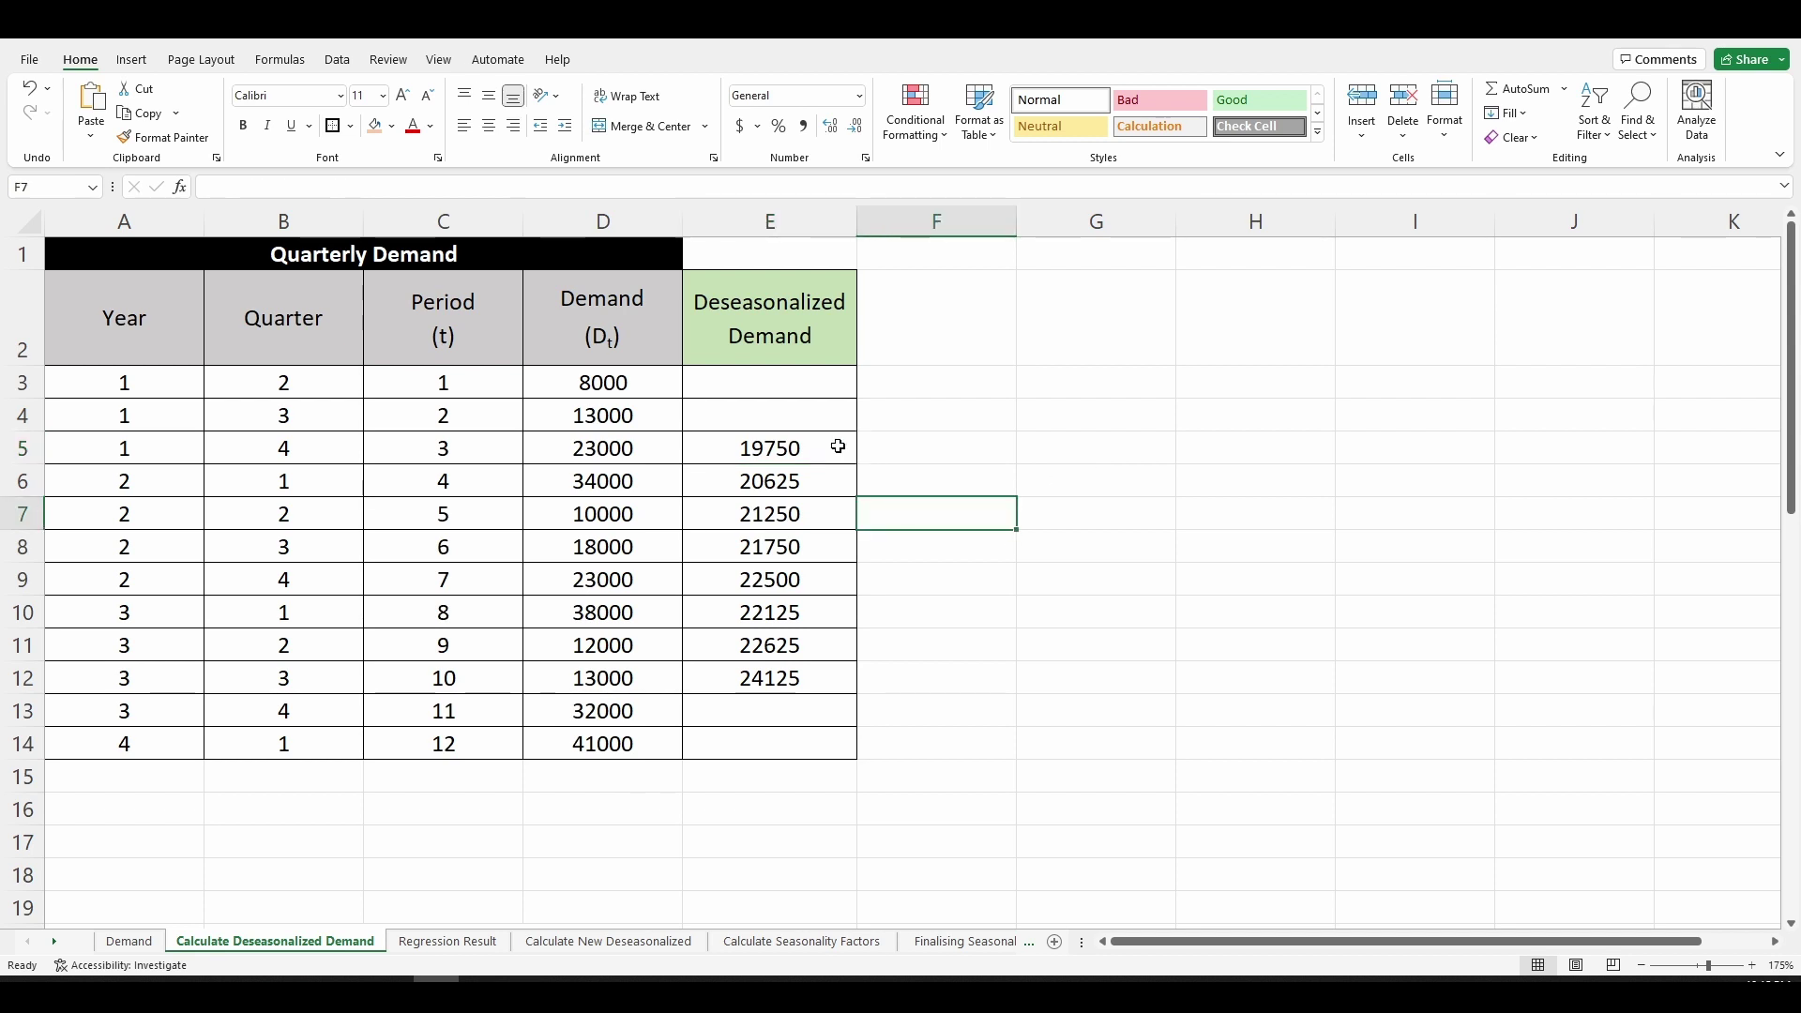
# Inspect the formula for period 10 in E12, the blank cells for the last periods, and the deseasonalized range E5:E12.
pyautogui.click(836, 675)
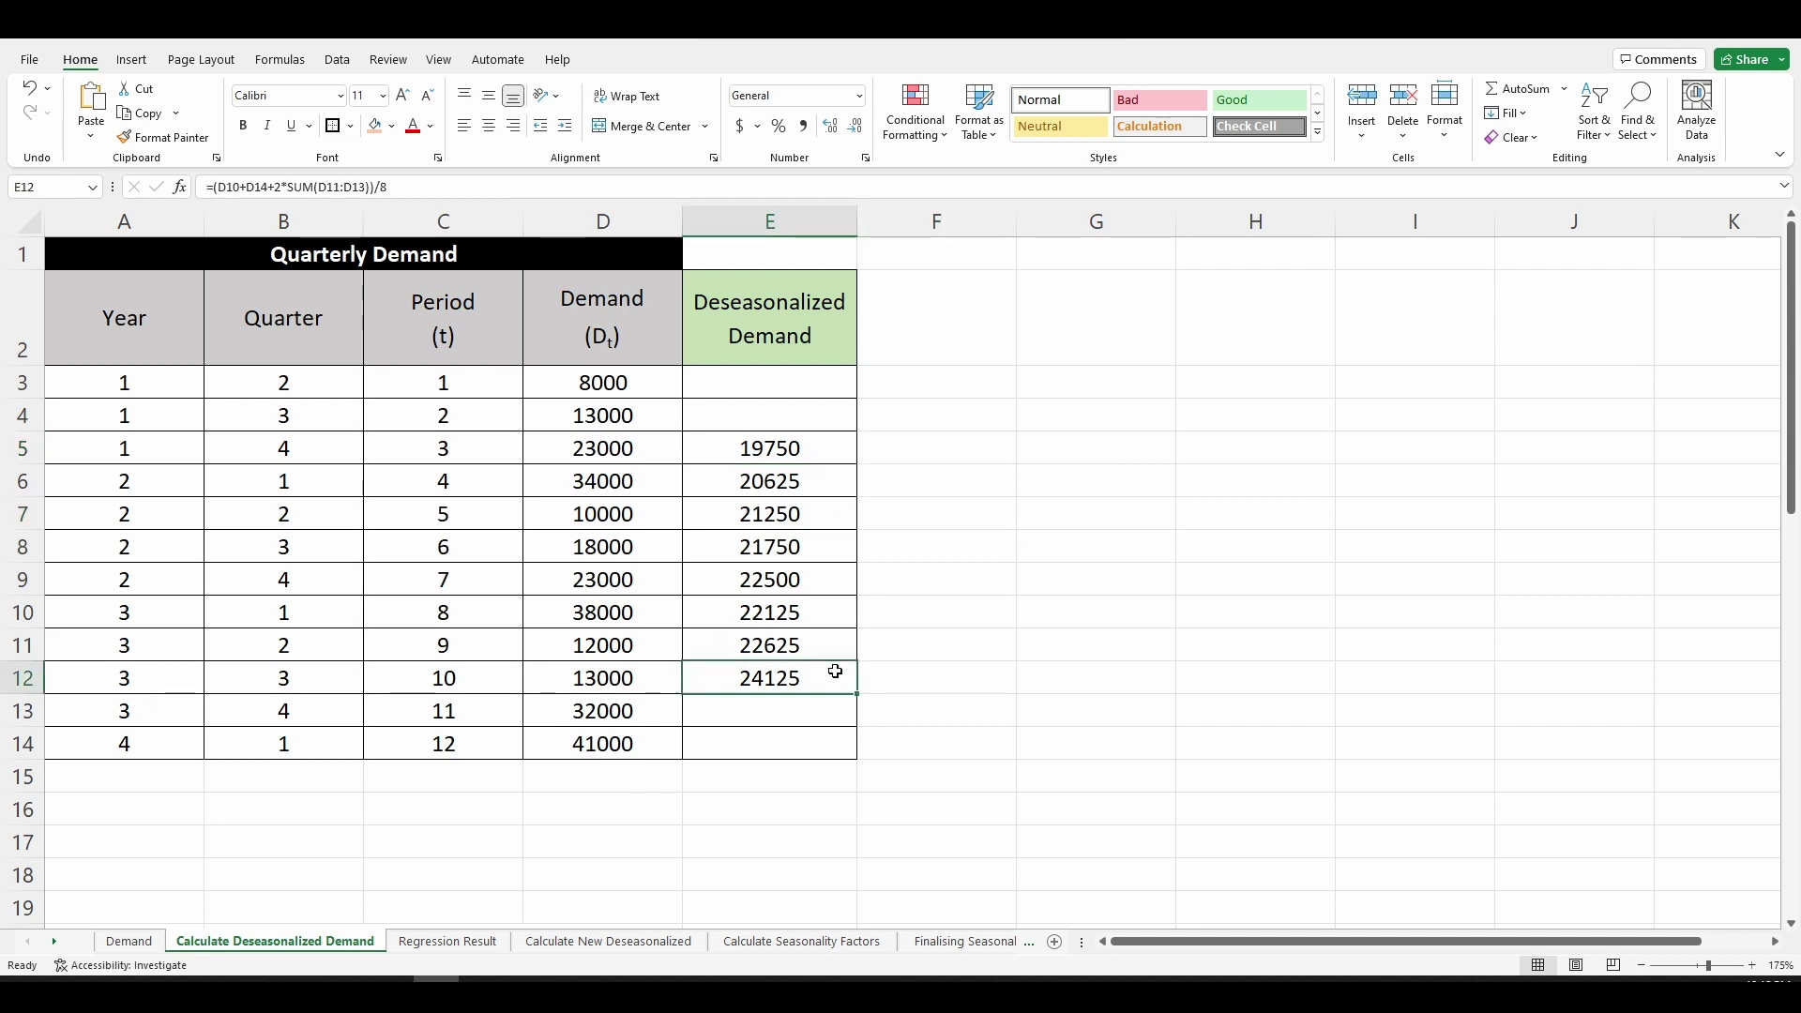
pyautogui.click(453, 678)
pyautogui.click(758, 718)
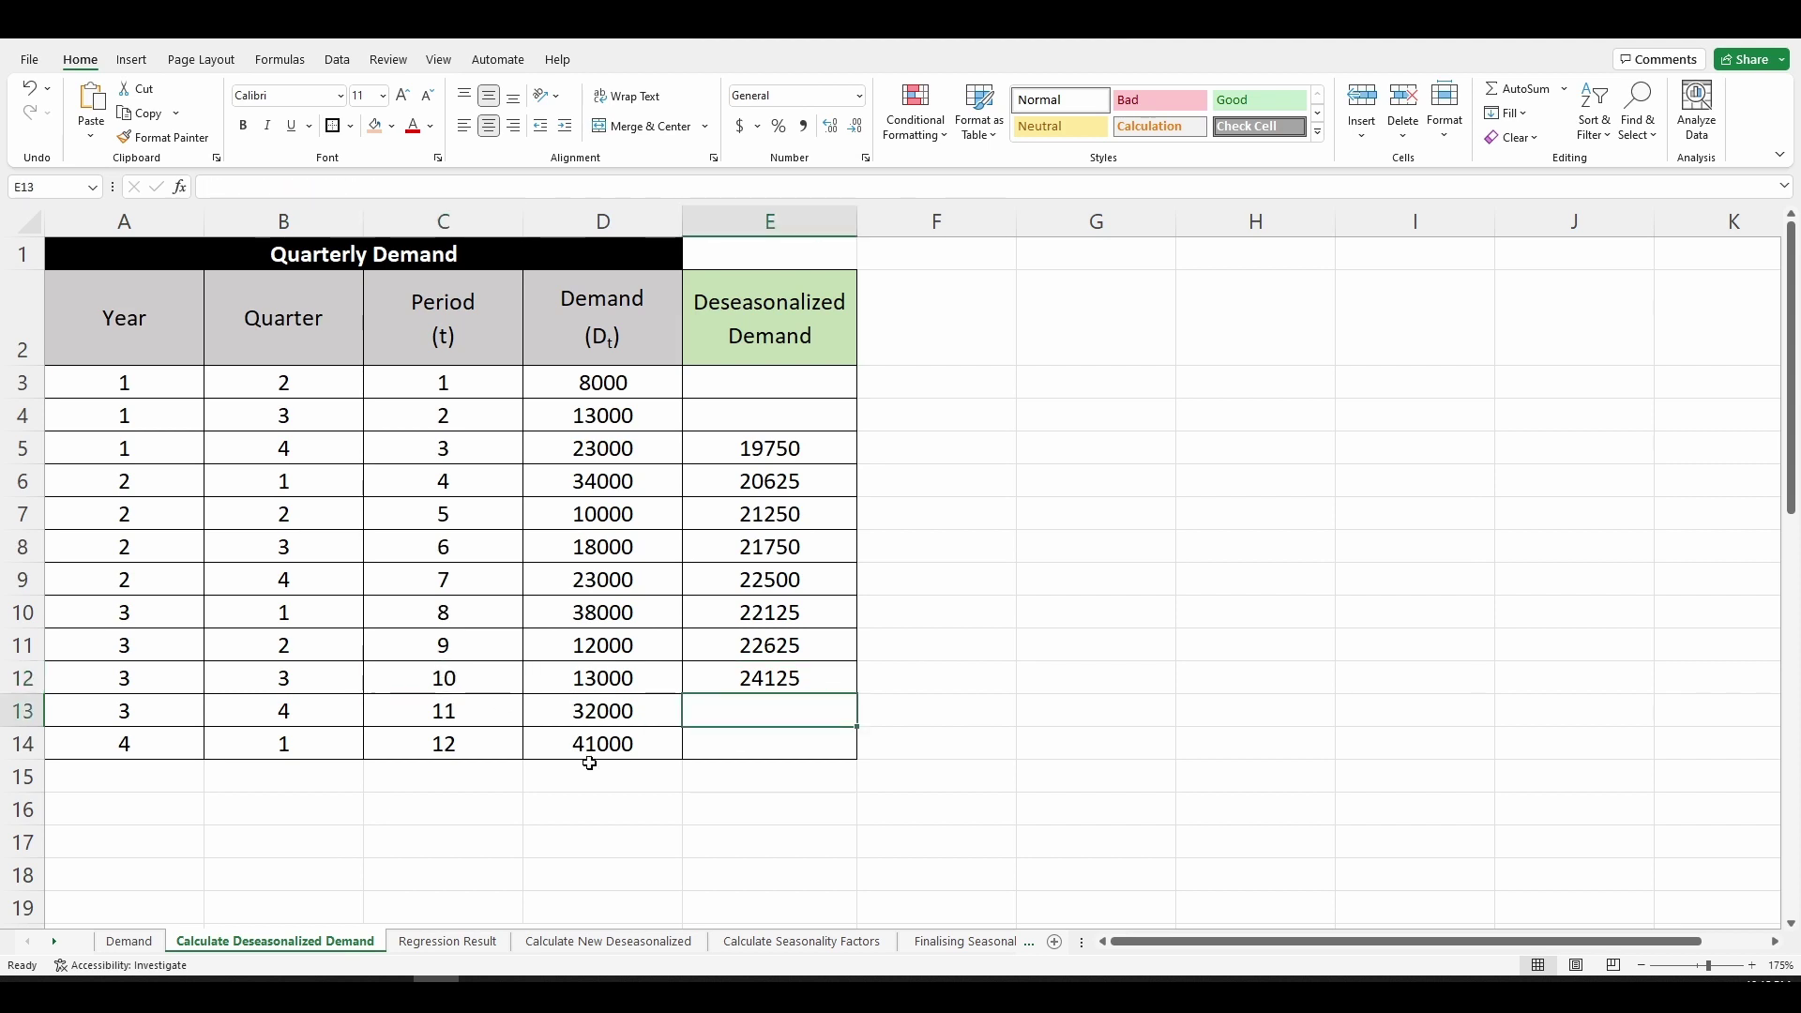
pyautogui.click(454, 780)
pyautogui.click(609, 783)
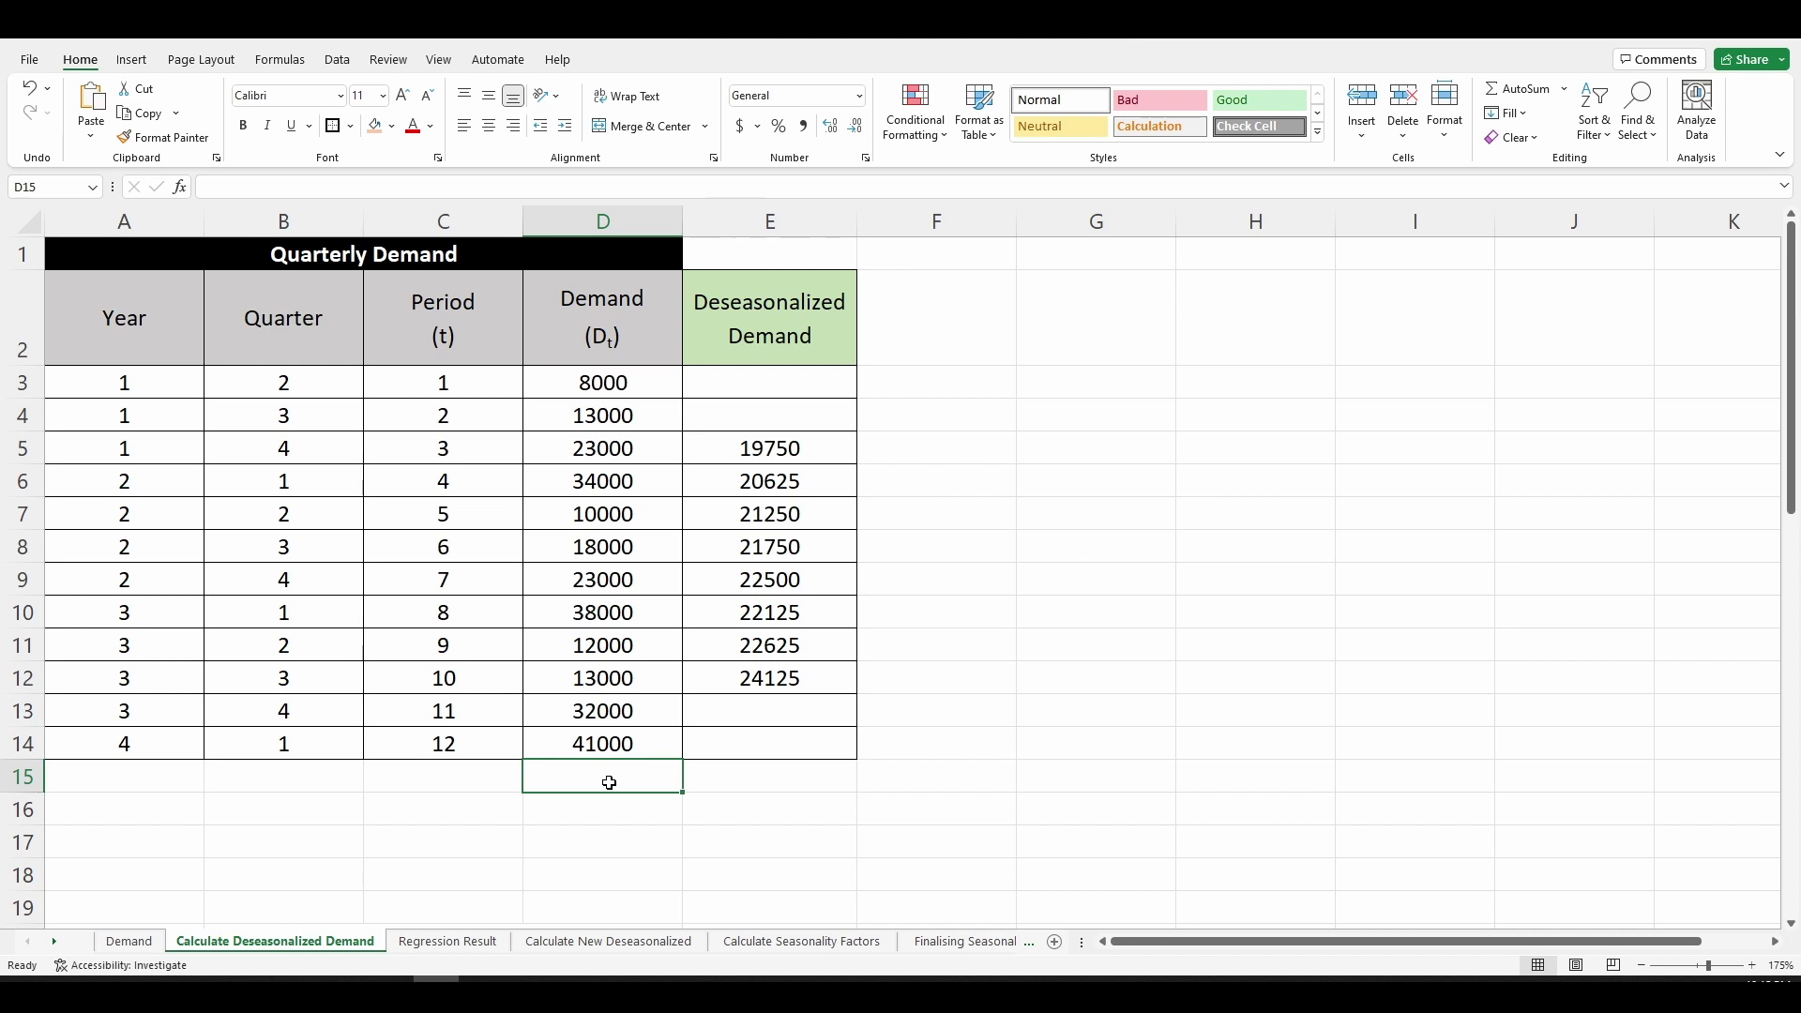
pyautogui.click(1085, 641)
pyautogui.moveTo(824, 452); pyautogui.dragTo(832, 677)
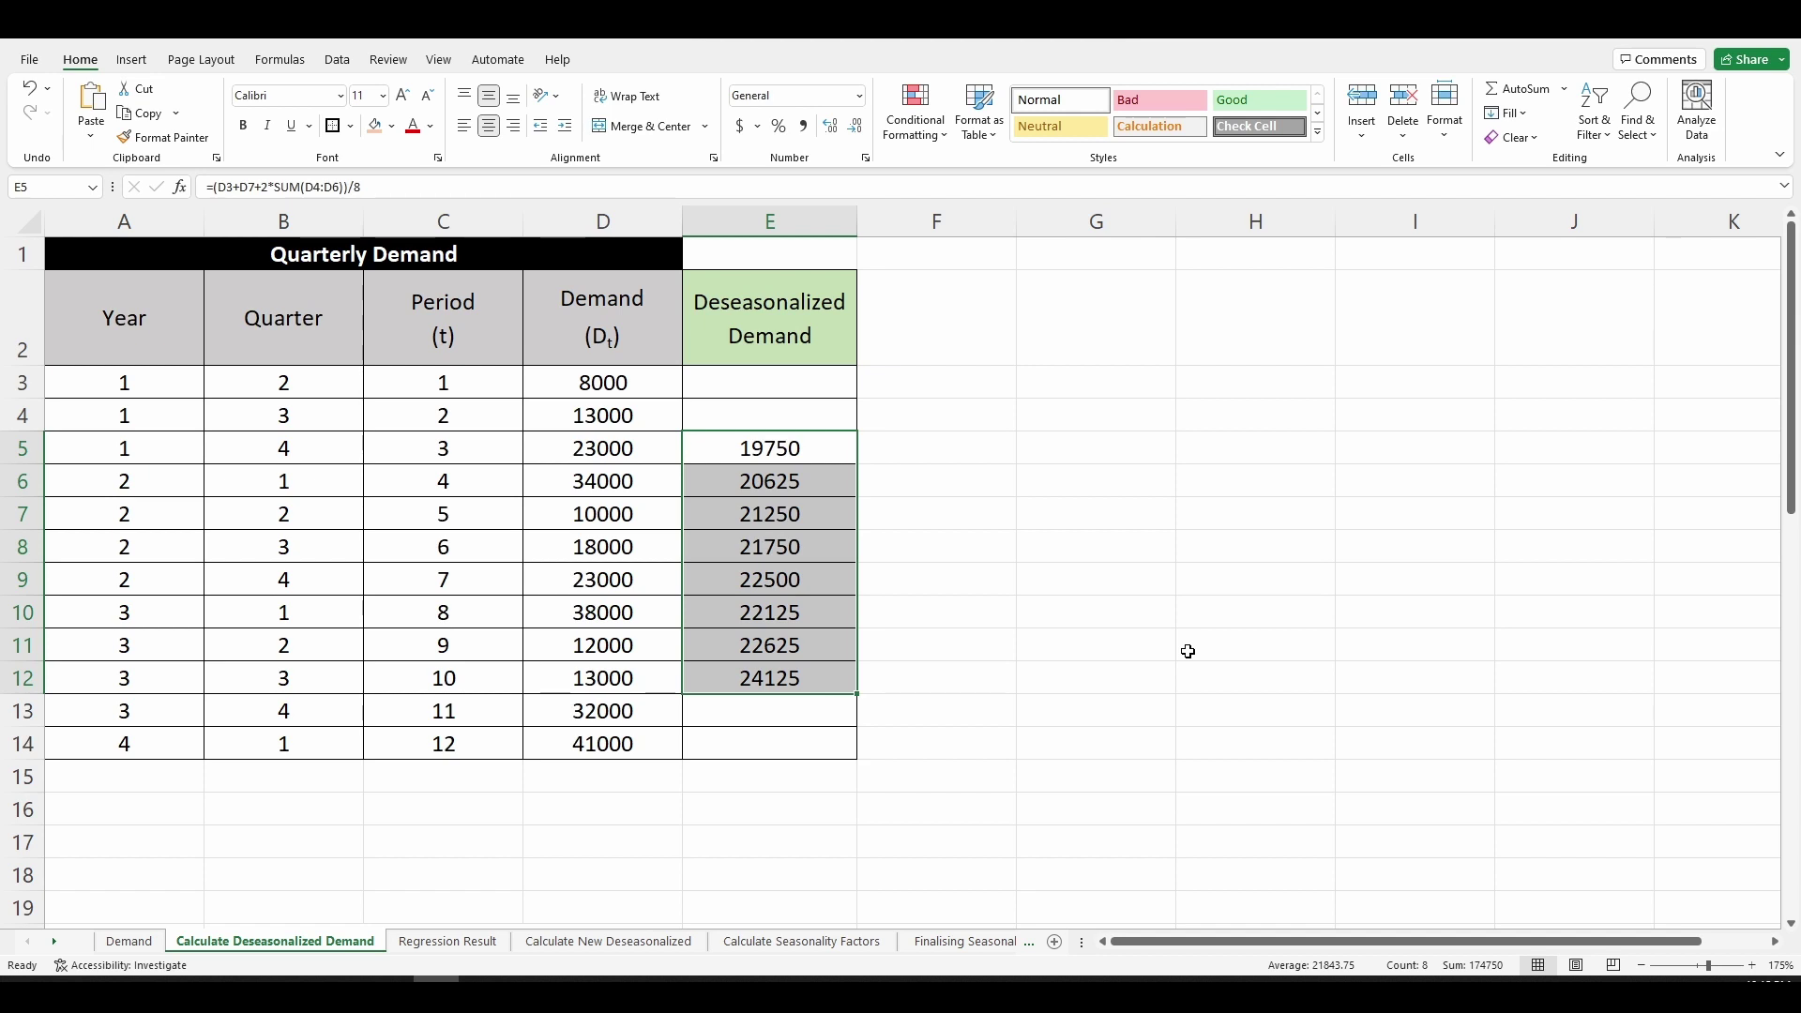
pyautogui.click(1188, 651)
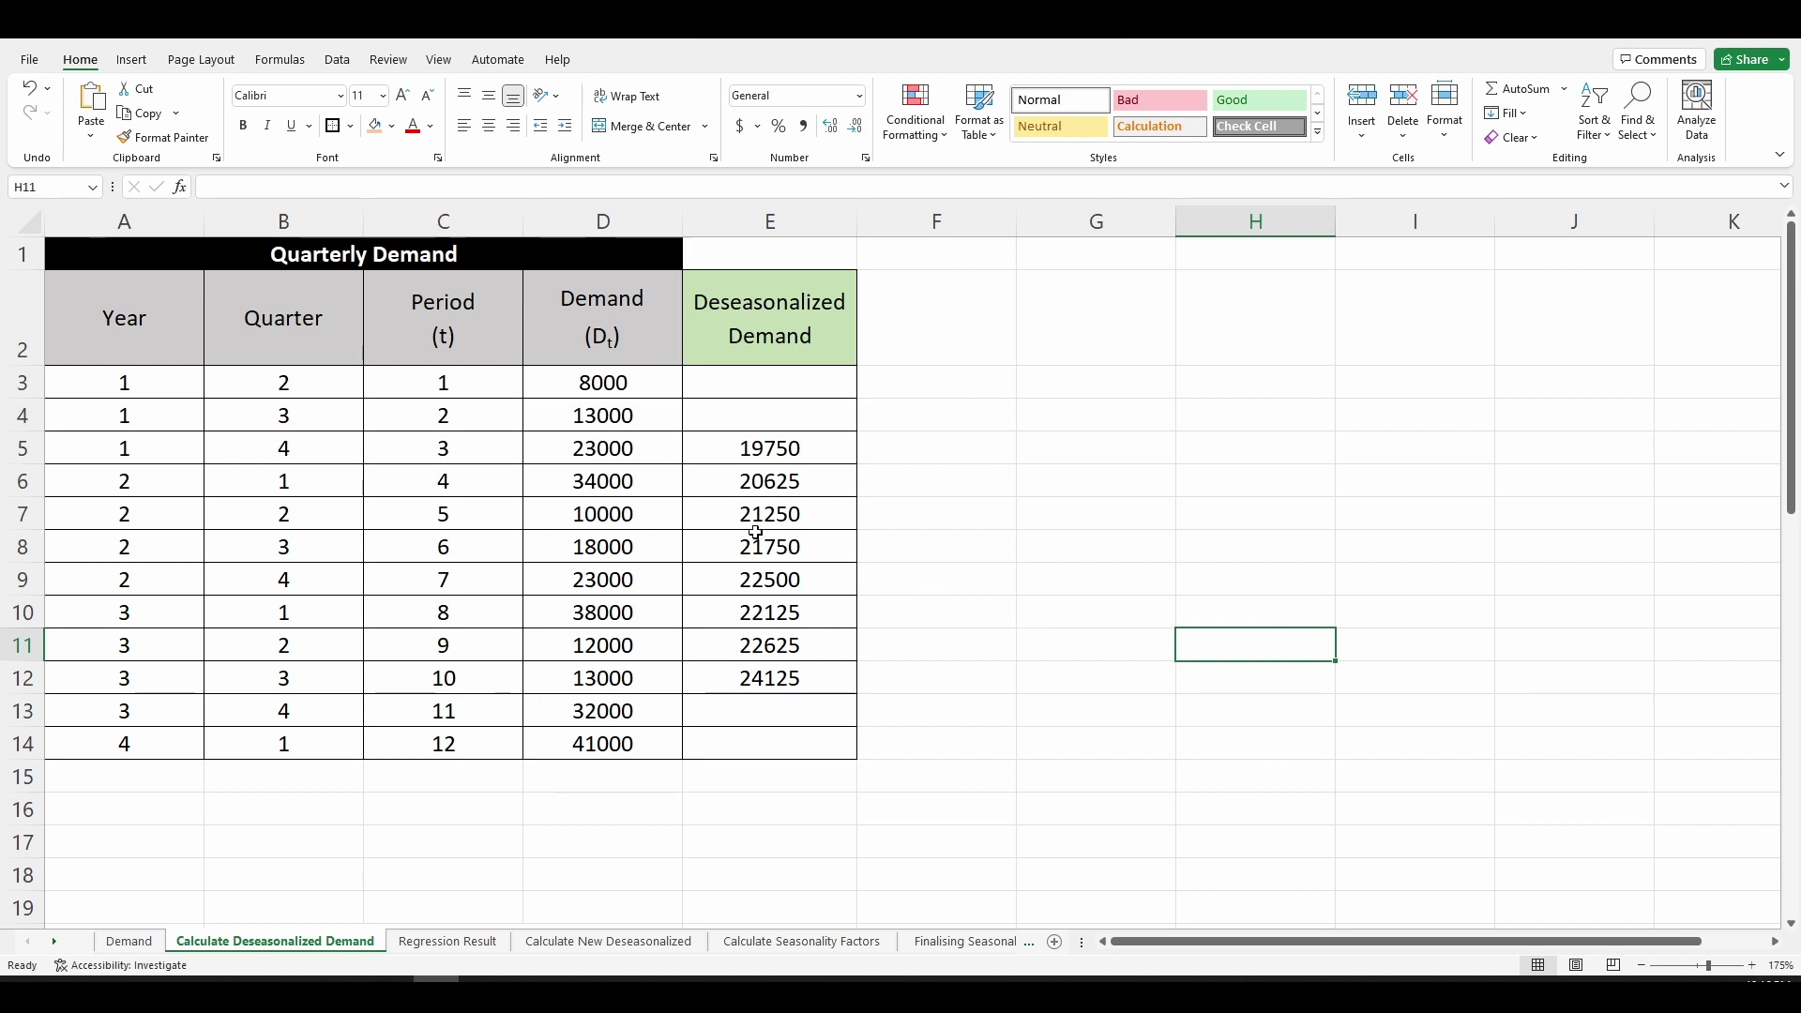
# Insert a line chart of Demand and Deseasonalized Demand from D2:E14 and place it beside the Quarterly Demand table.
pyautogui.click(585, 319)
pyautogui.moveTo(707, 395); pyautogui.dragTo(764, 740)
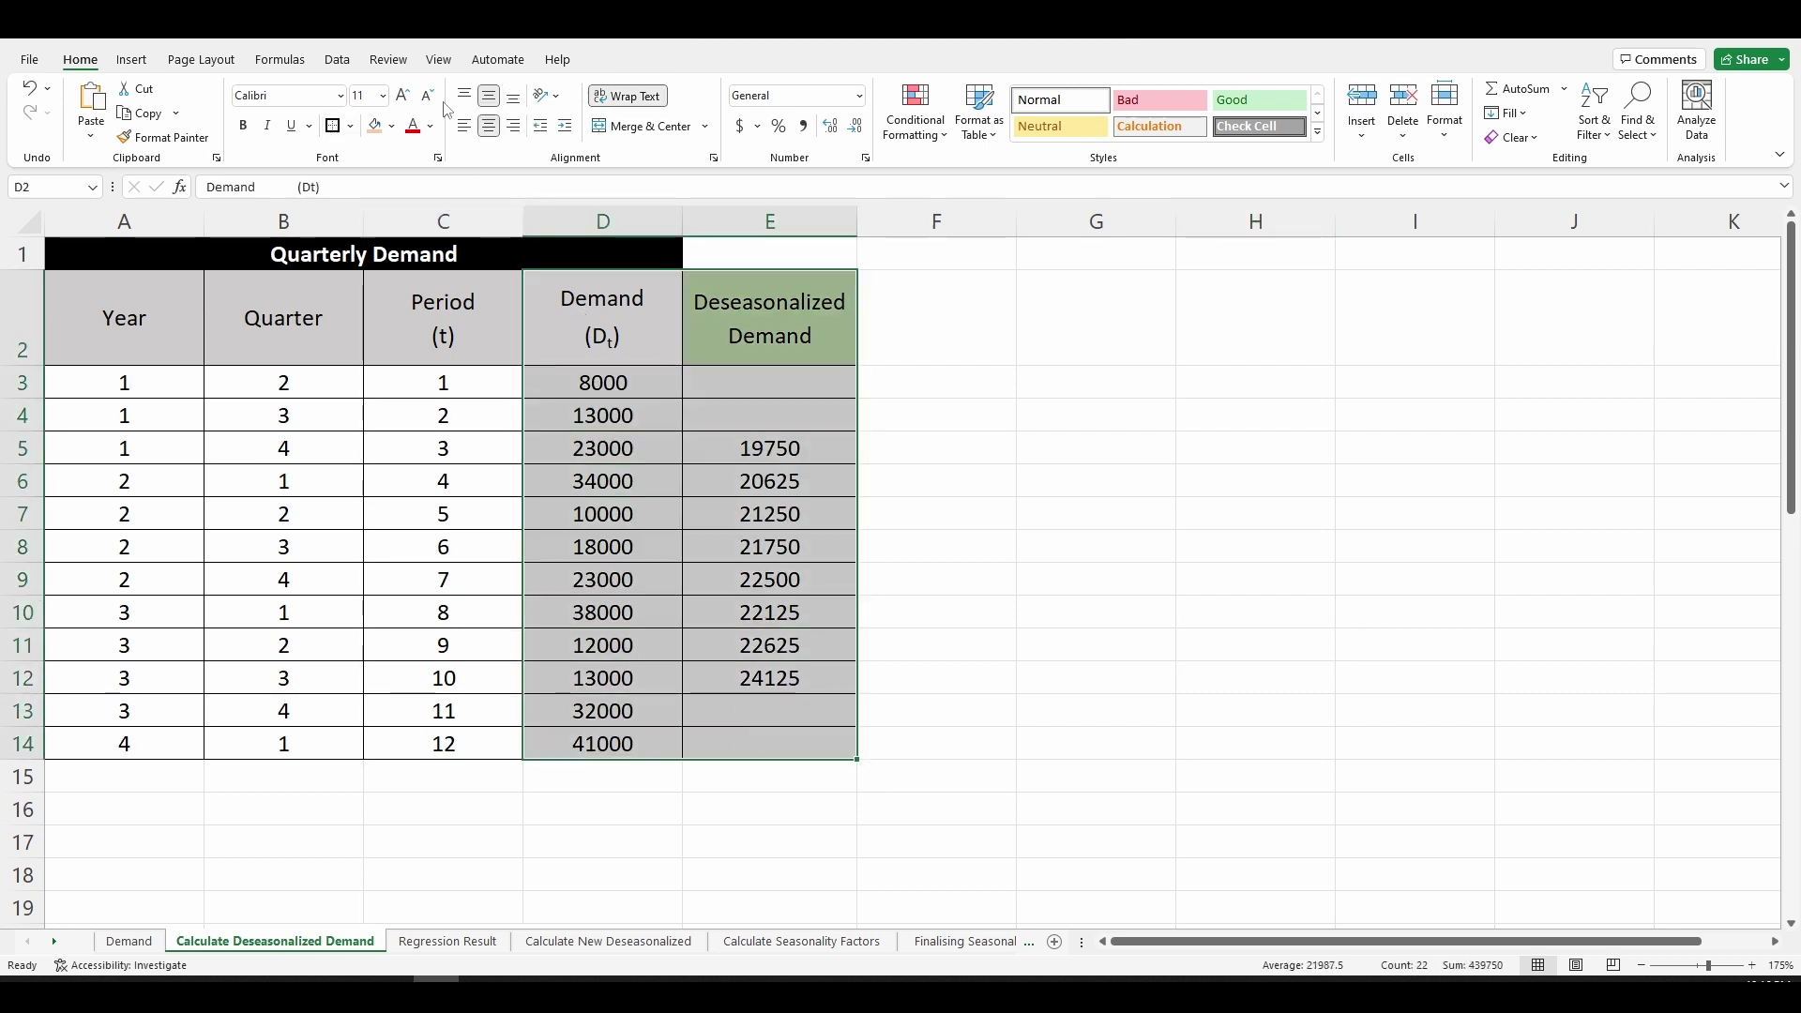
pyautogui.click(131, 61)
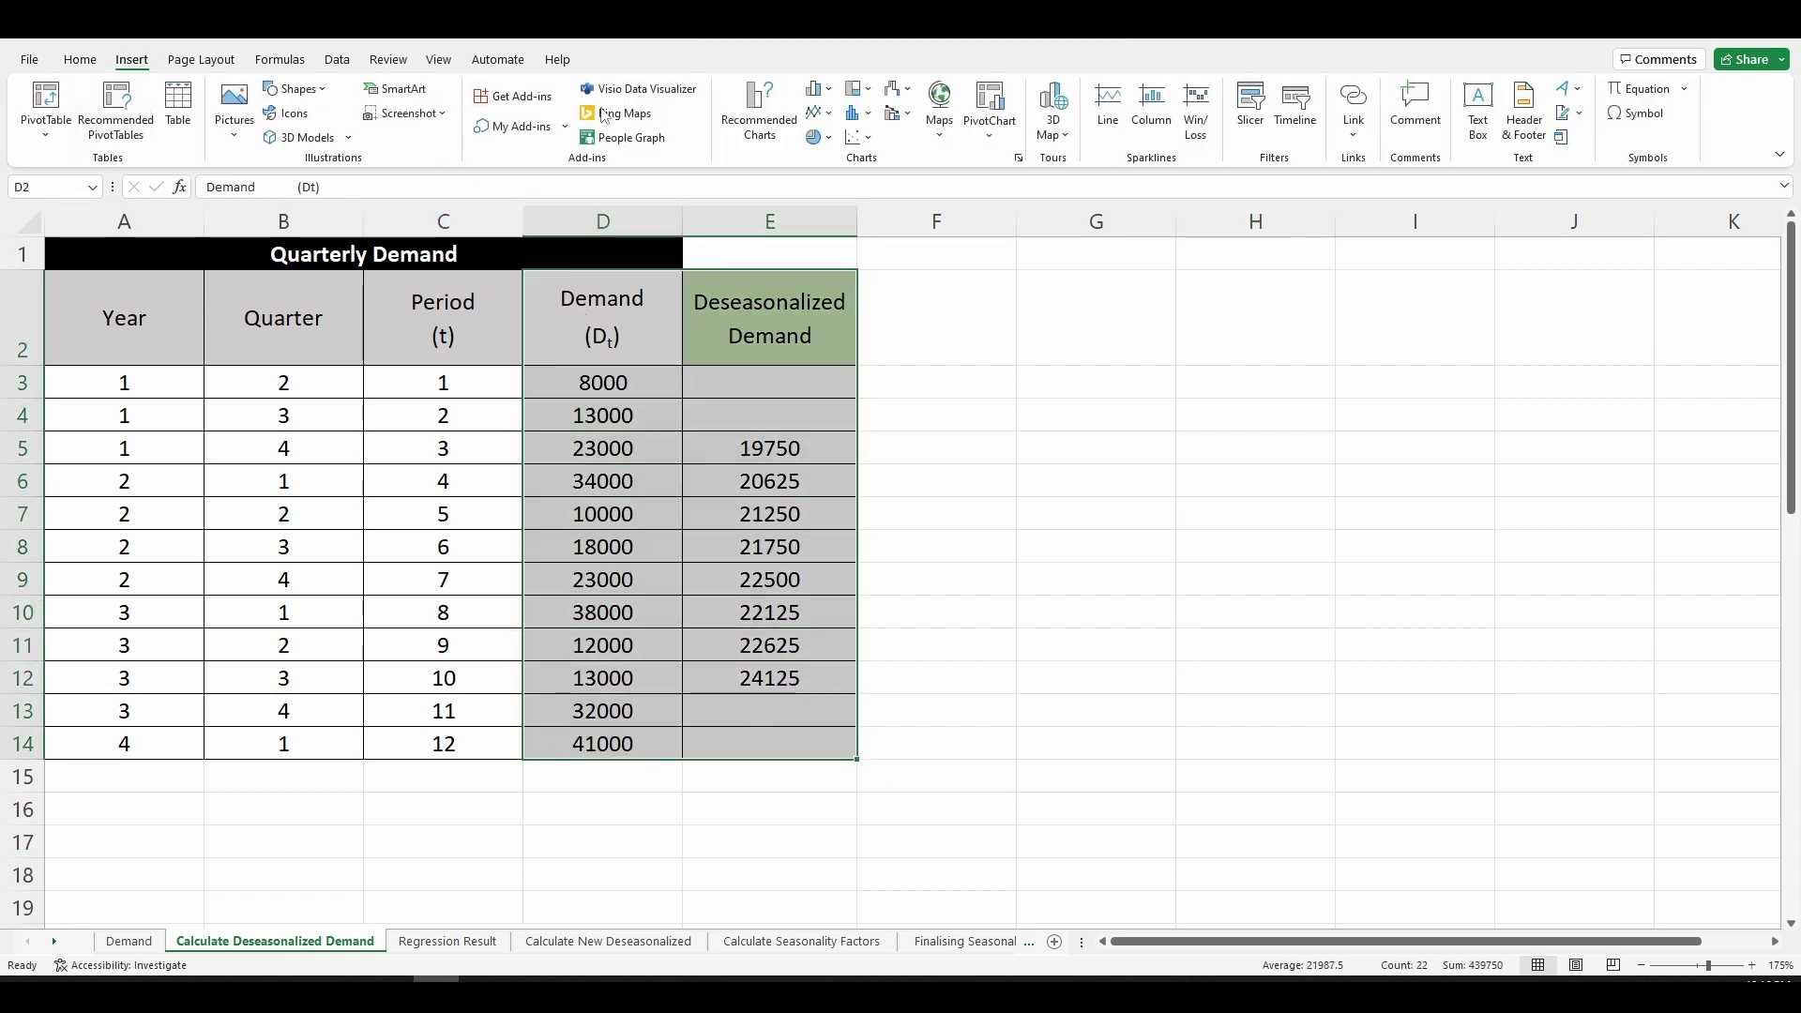
pyautogui.click(818, 112)
pyautogui.click(840, 181)
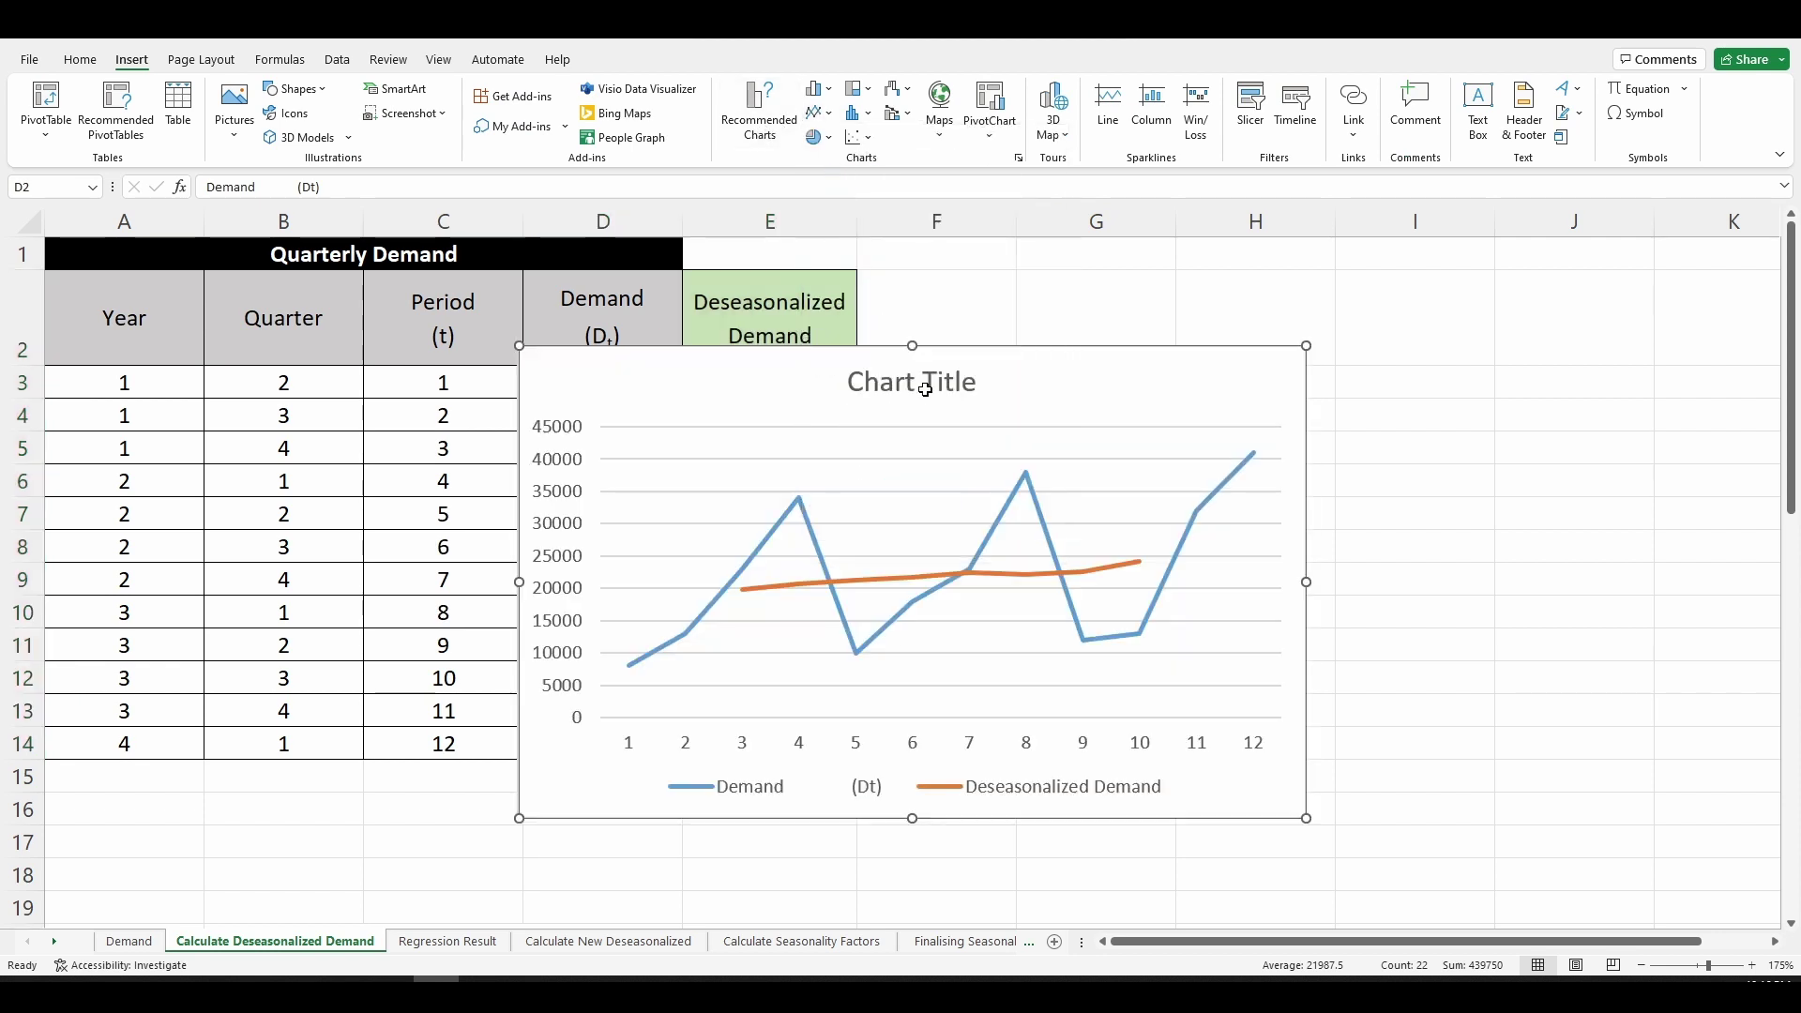
pyautogui.moveTo(1314, 375); pyautogui.dragTo(1664, 311)
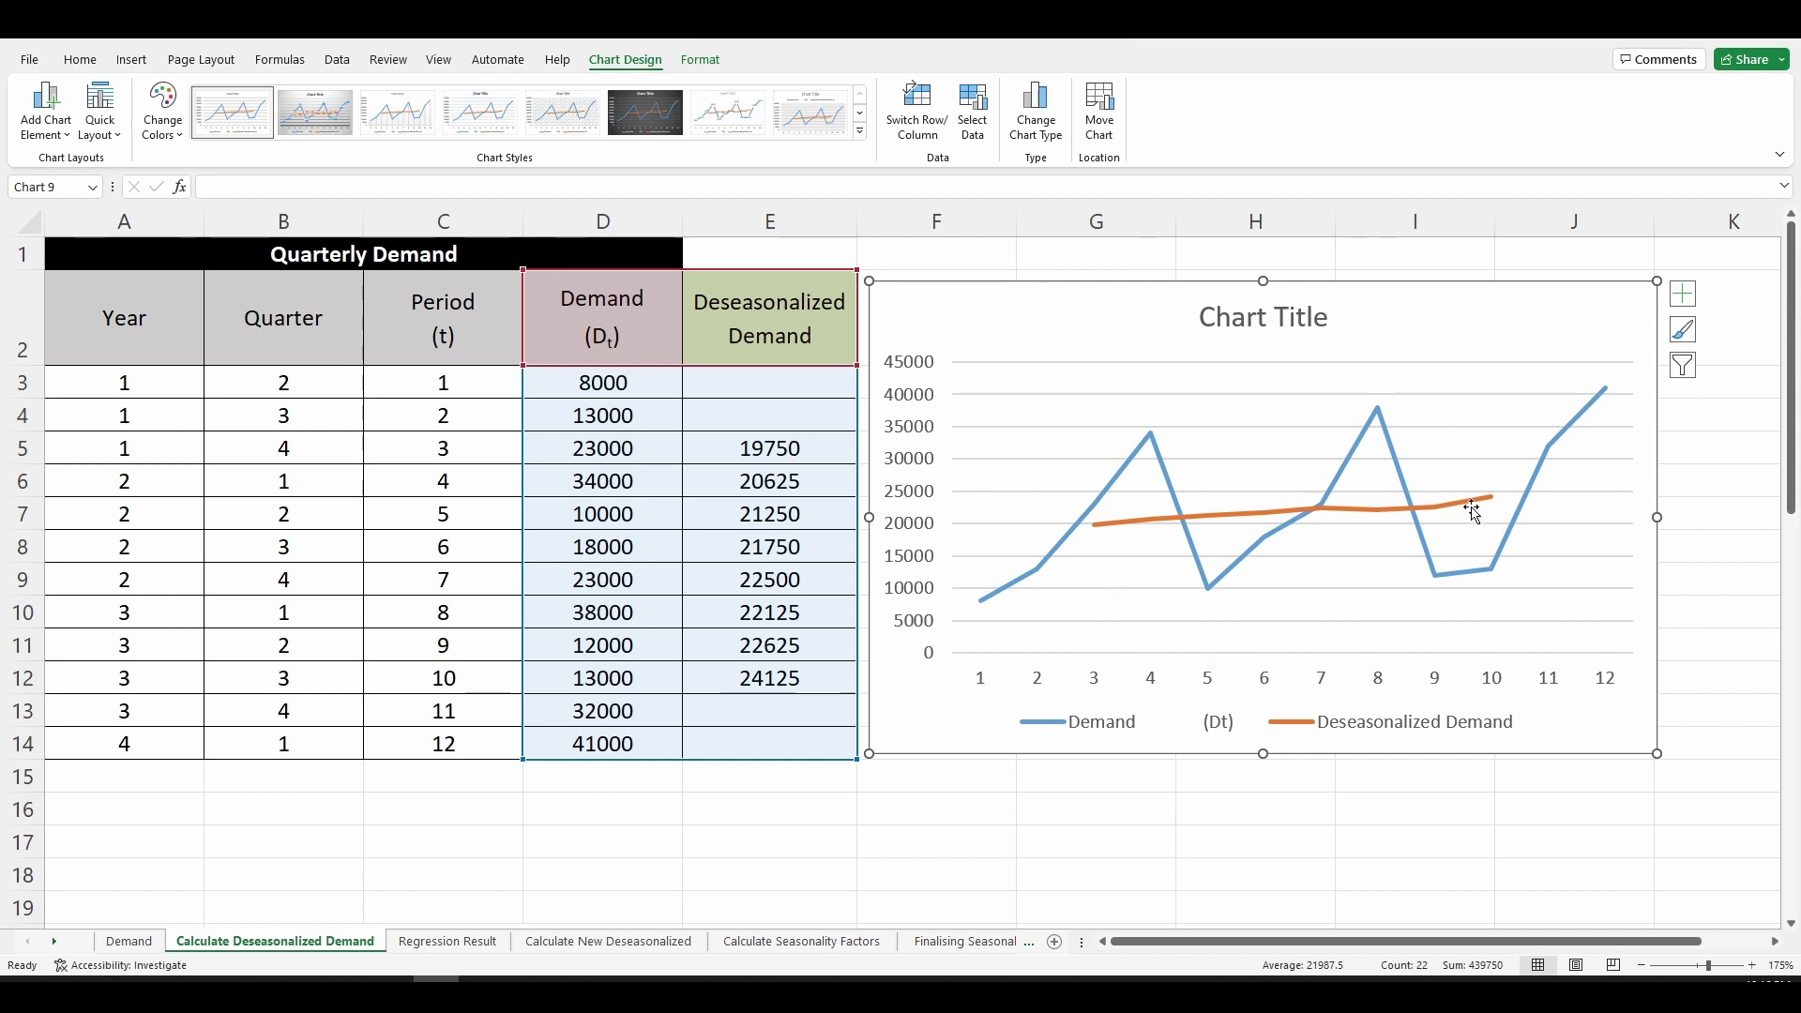
pyautogui.moveTo(1484, 510)
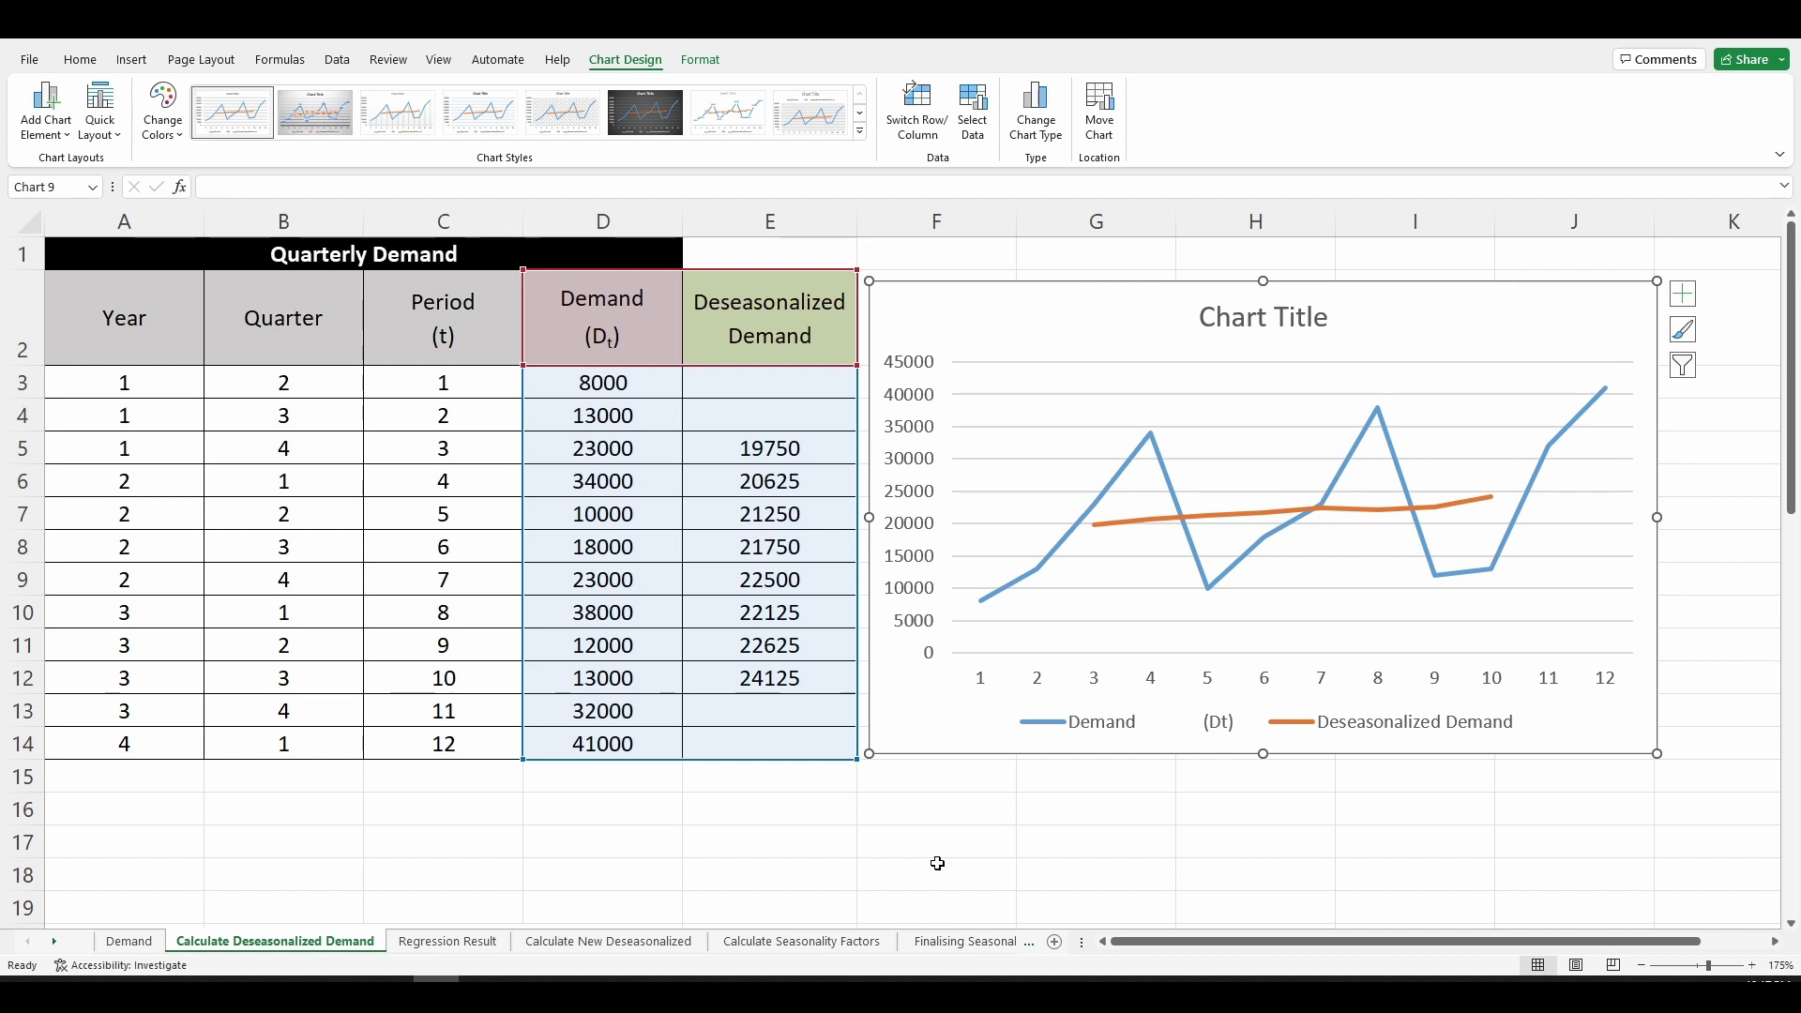
pyautogui.click(756, 842)
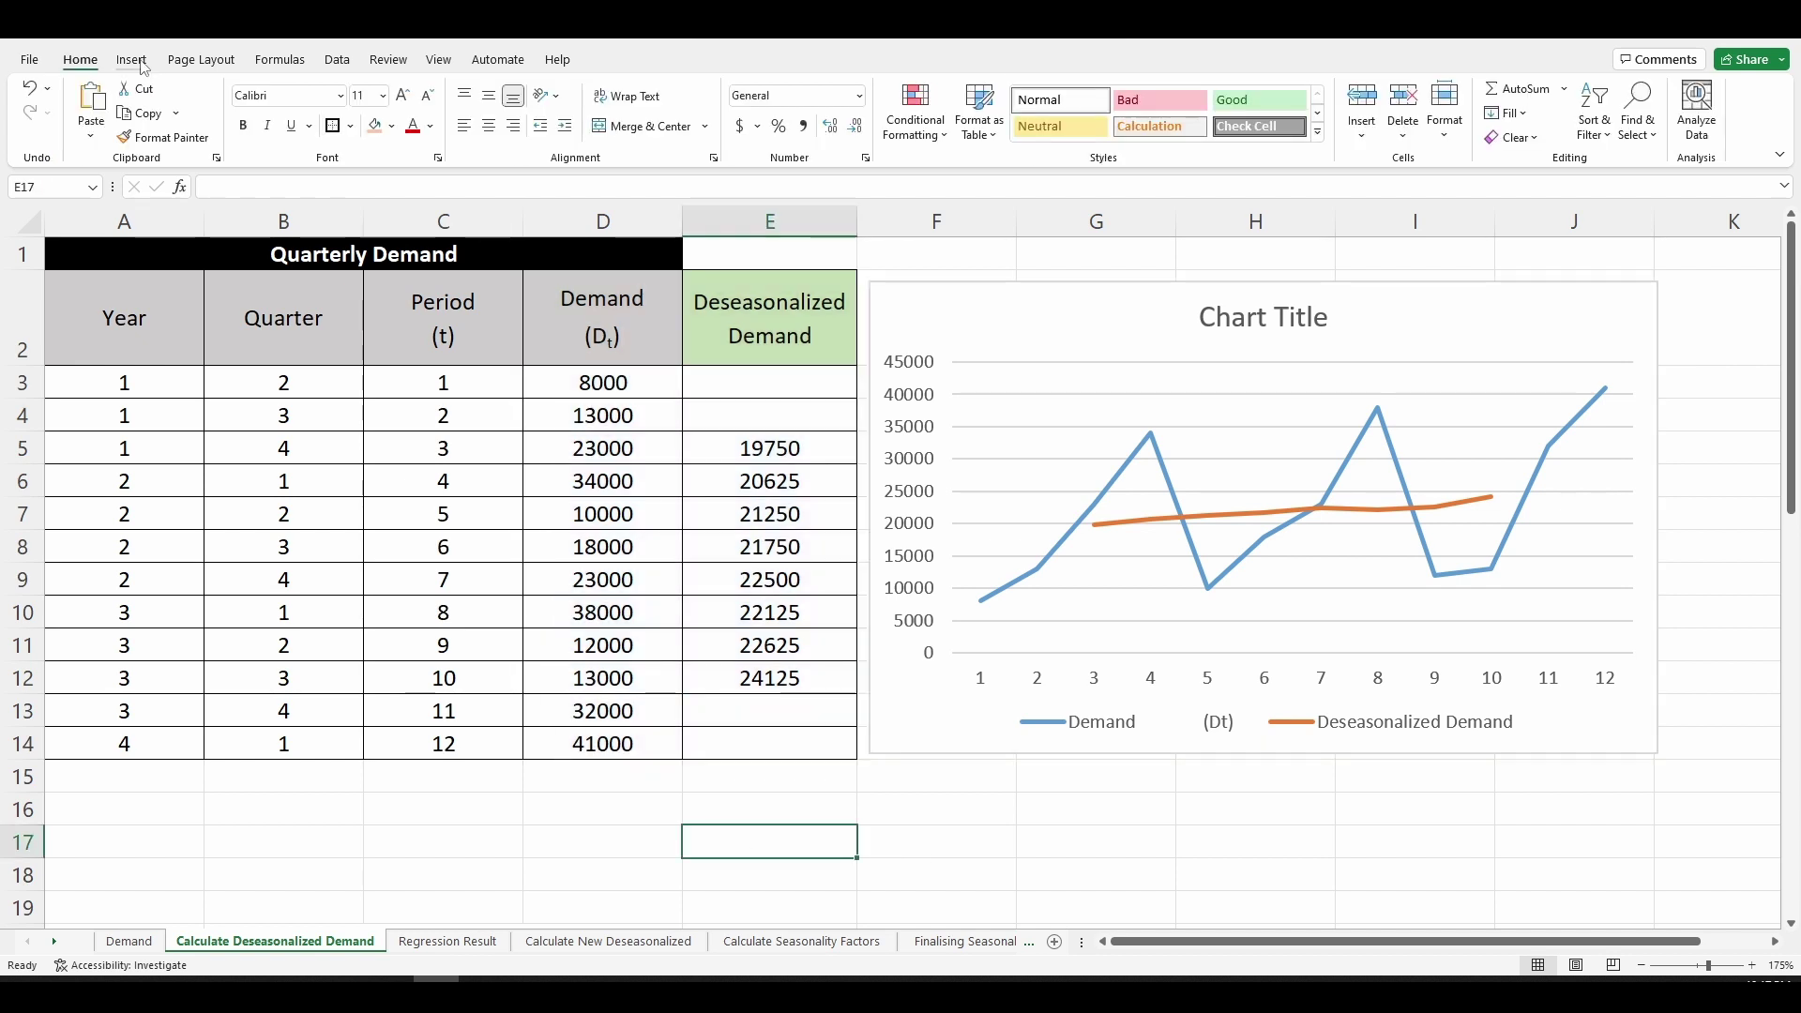
# View the Regression tool's input and output settings in Data Analysis, and close it without running the regression.
pyautogui.click(336, 60)
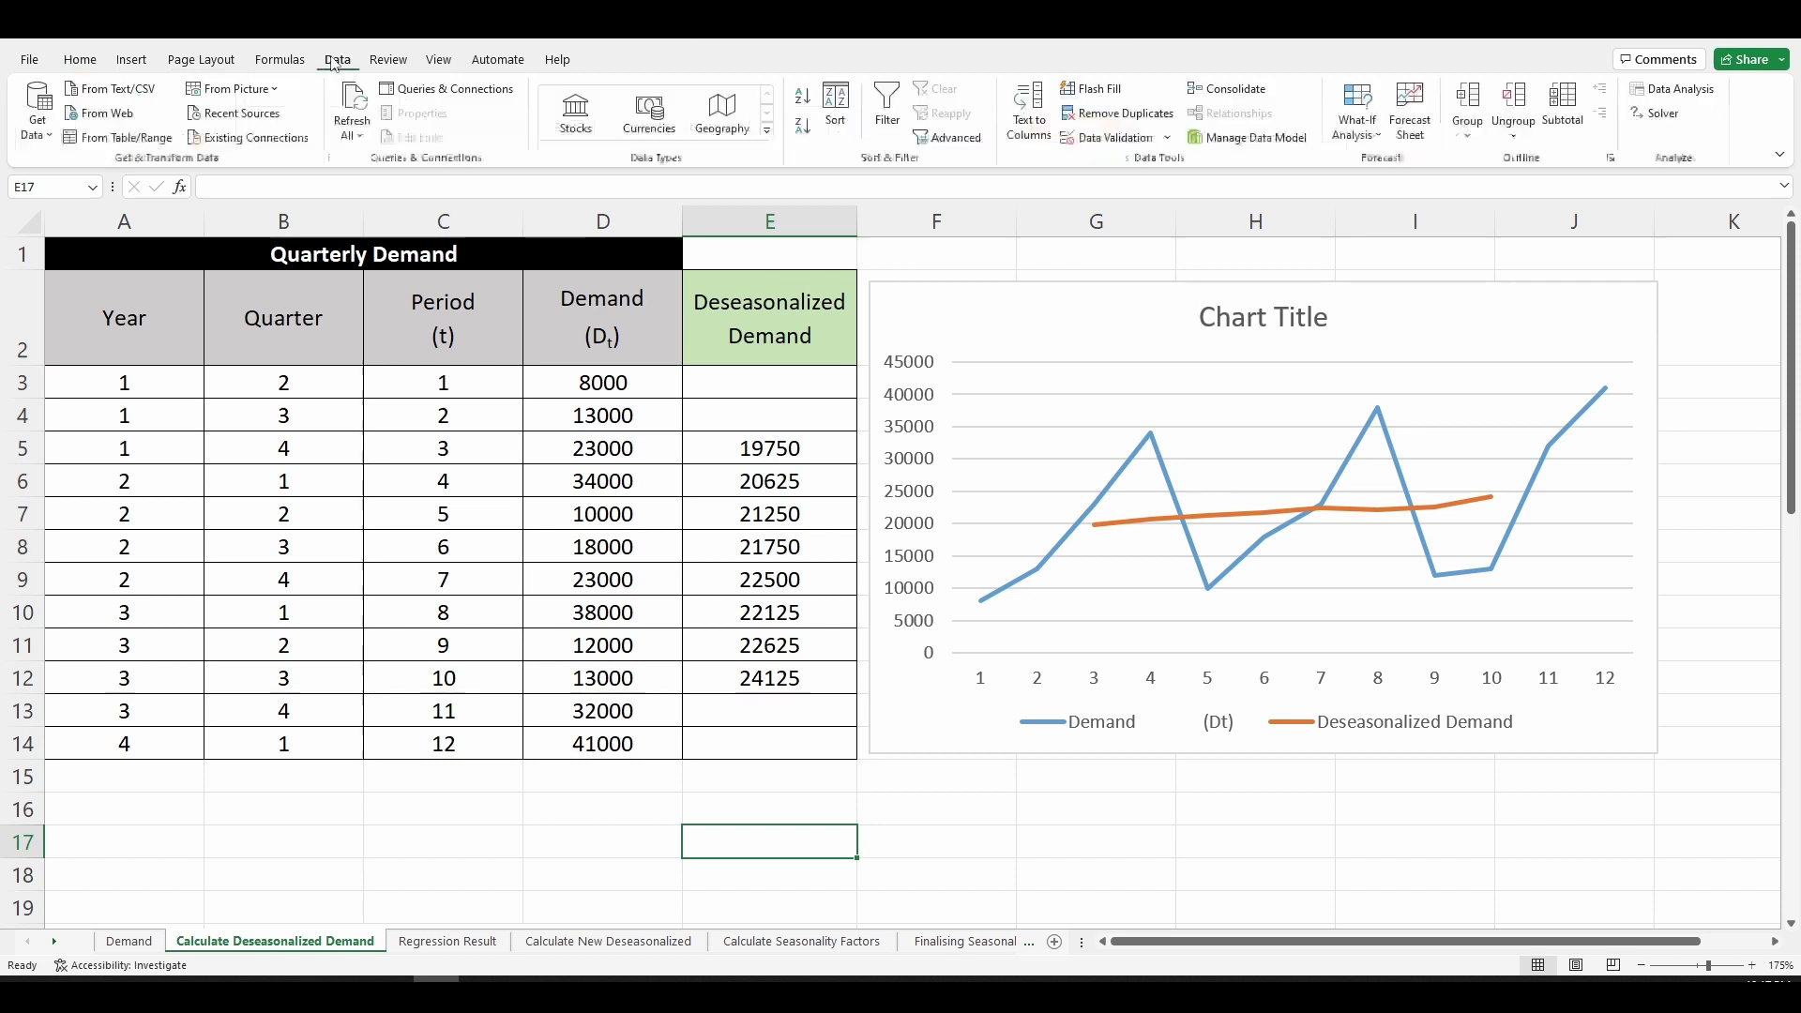
pyautogui.click(1672, 90)
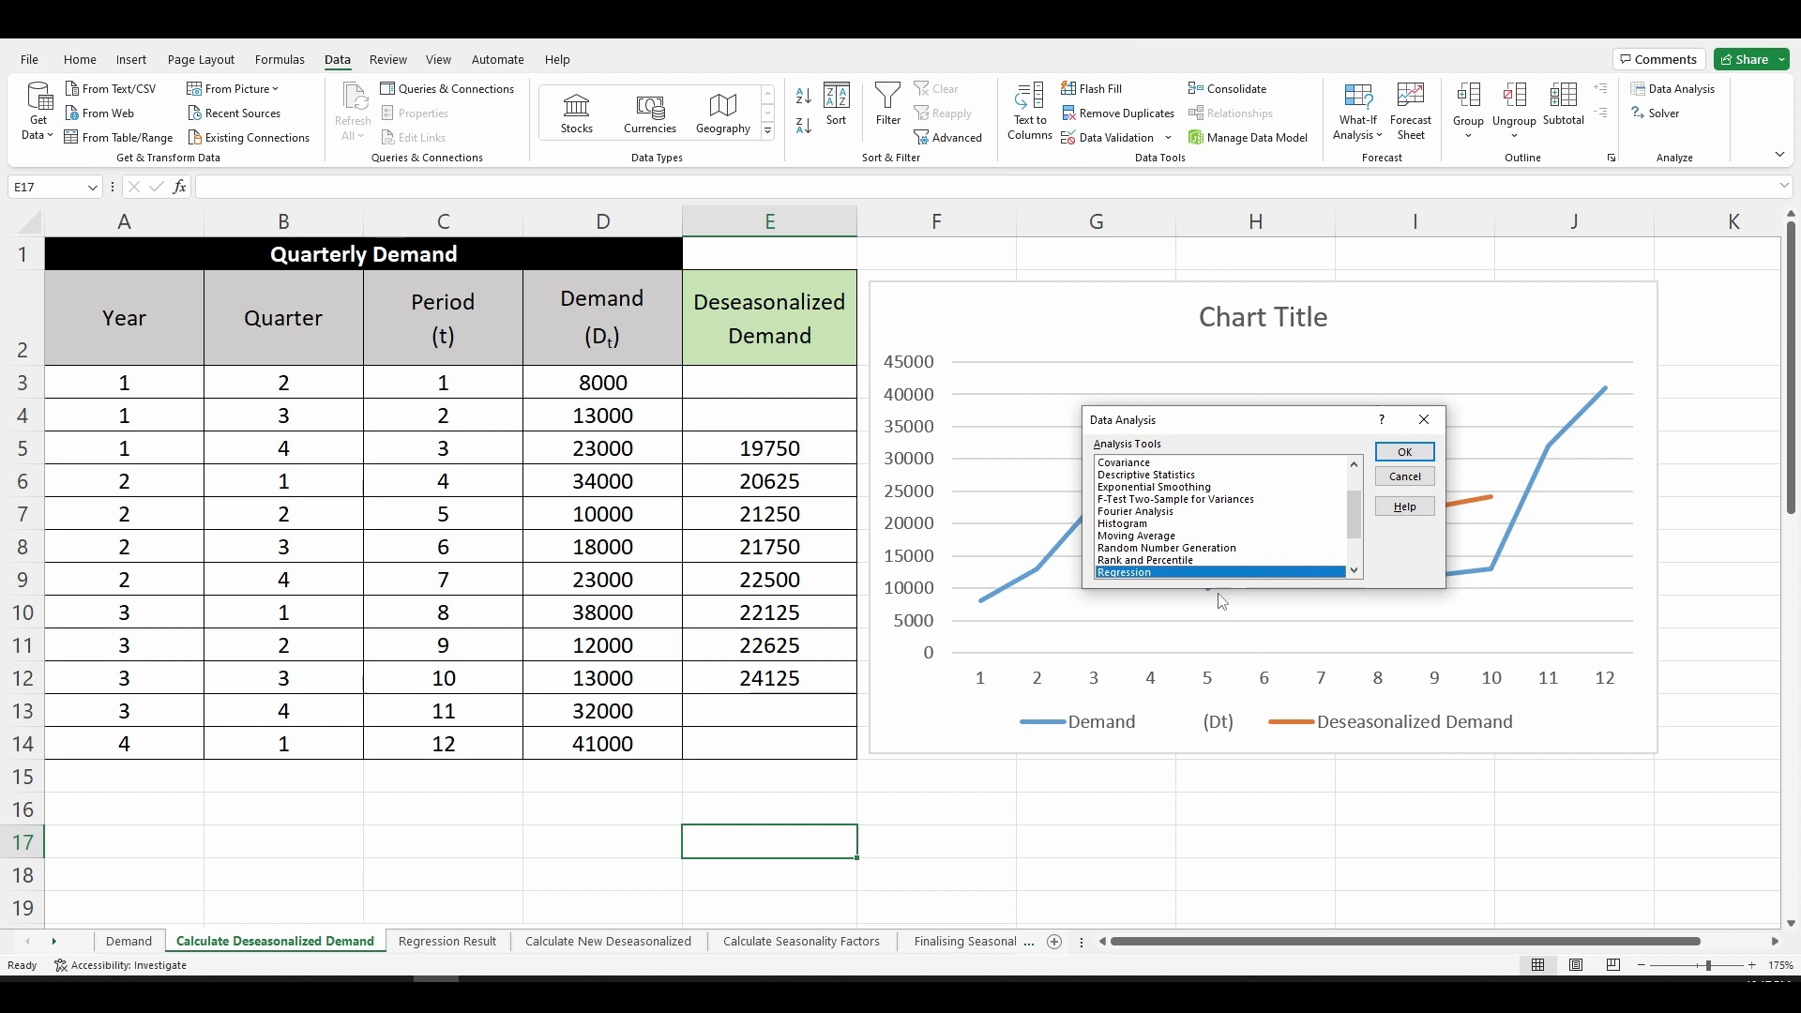
pyautogui.click(1417, 454)
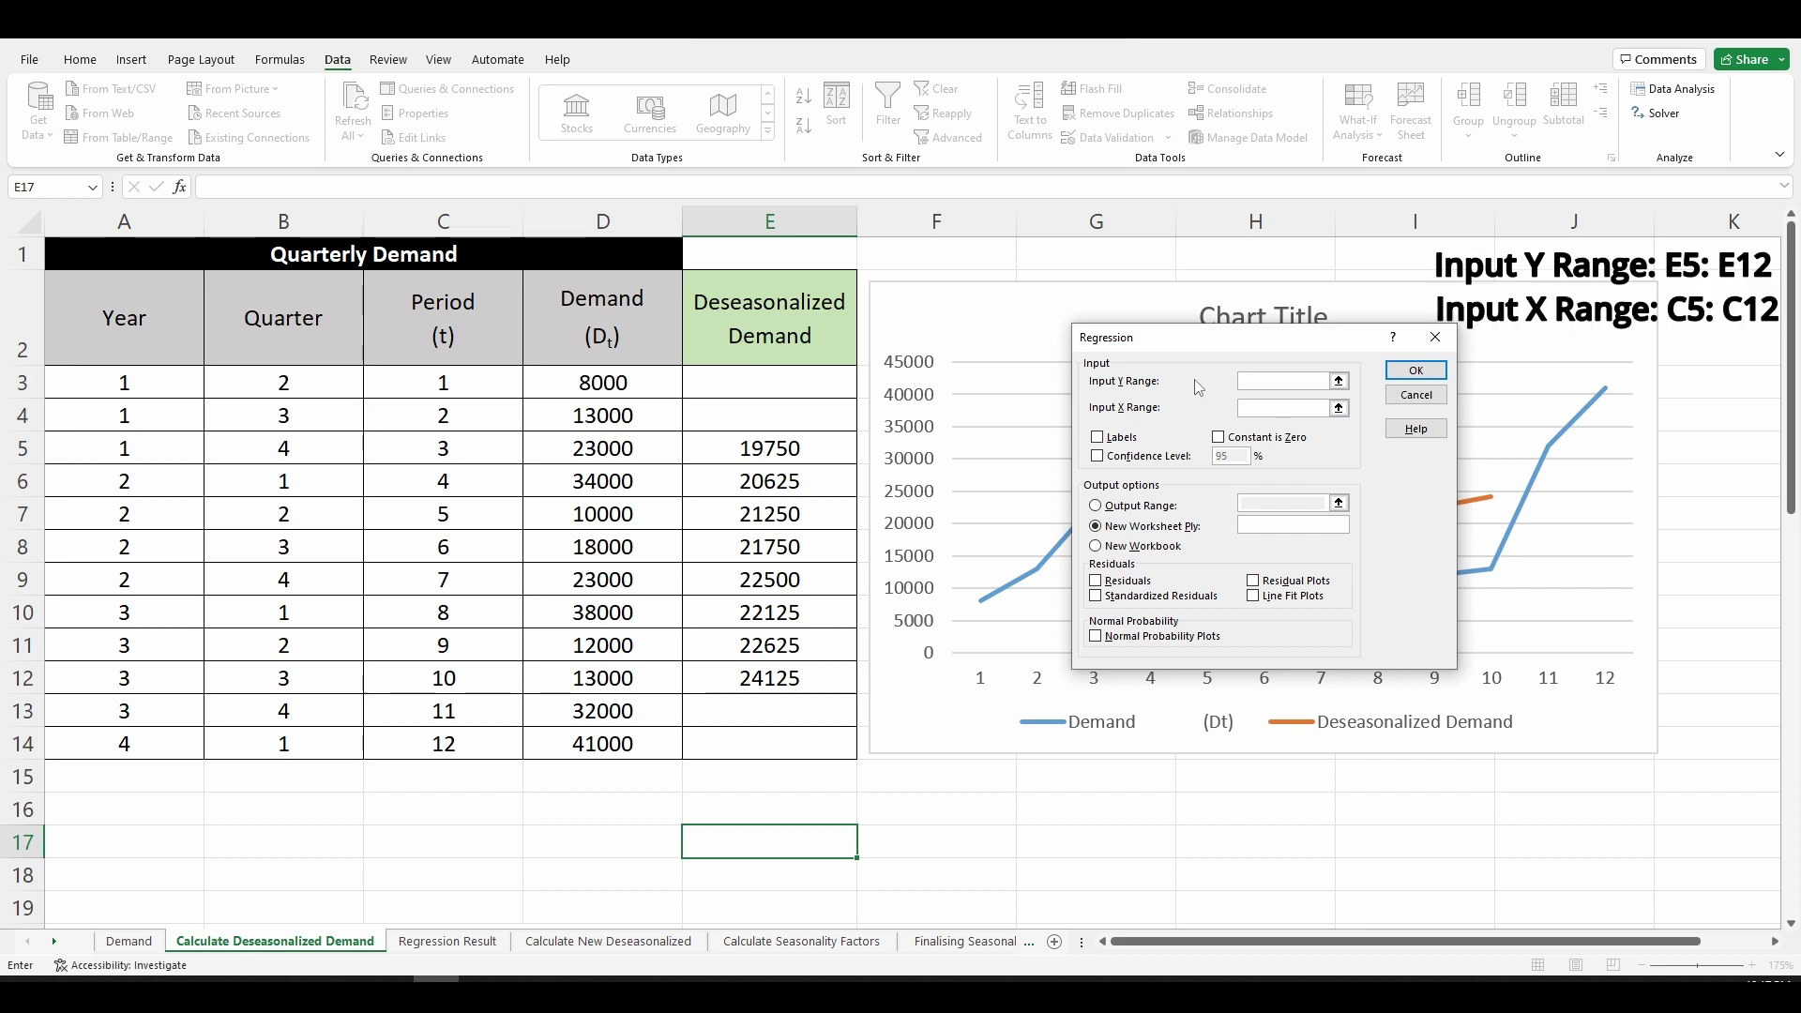
pyautogui.click(1435, 337)
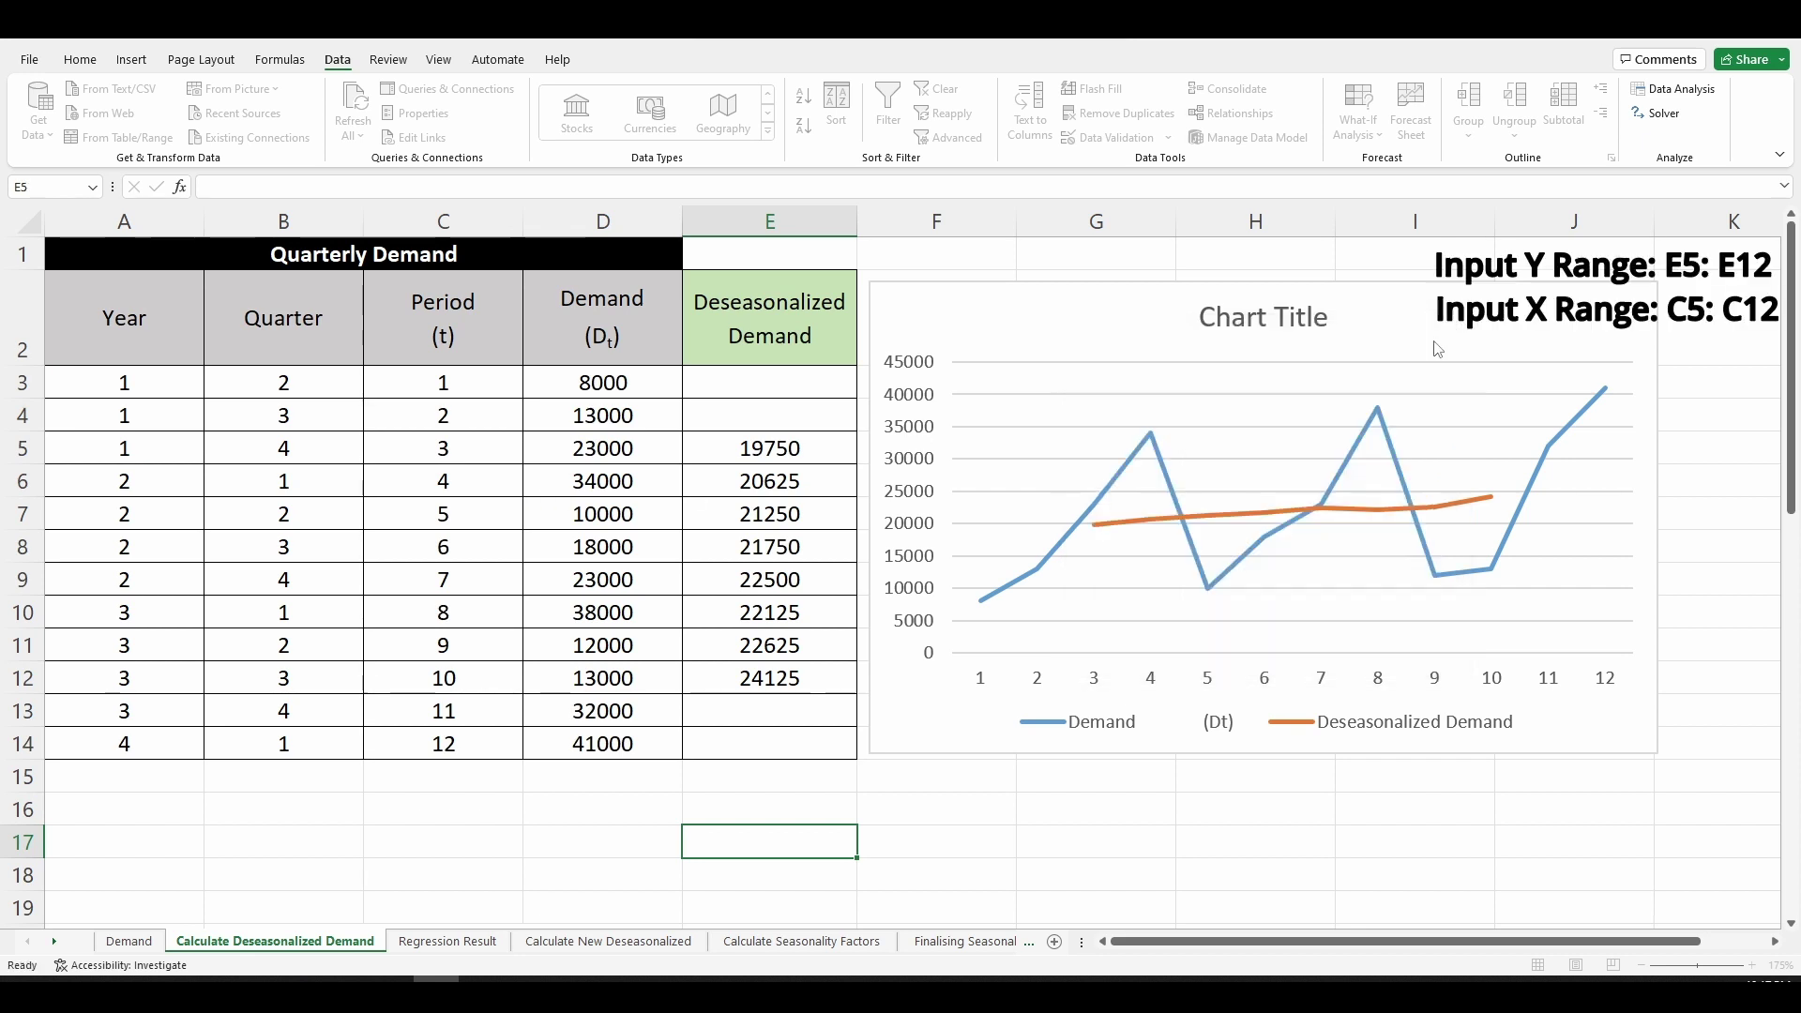
pyautogui.click(1424, 419)
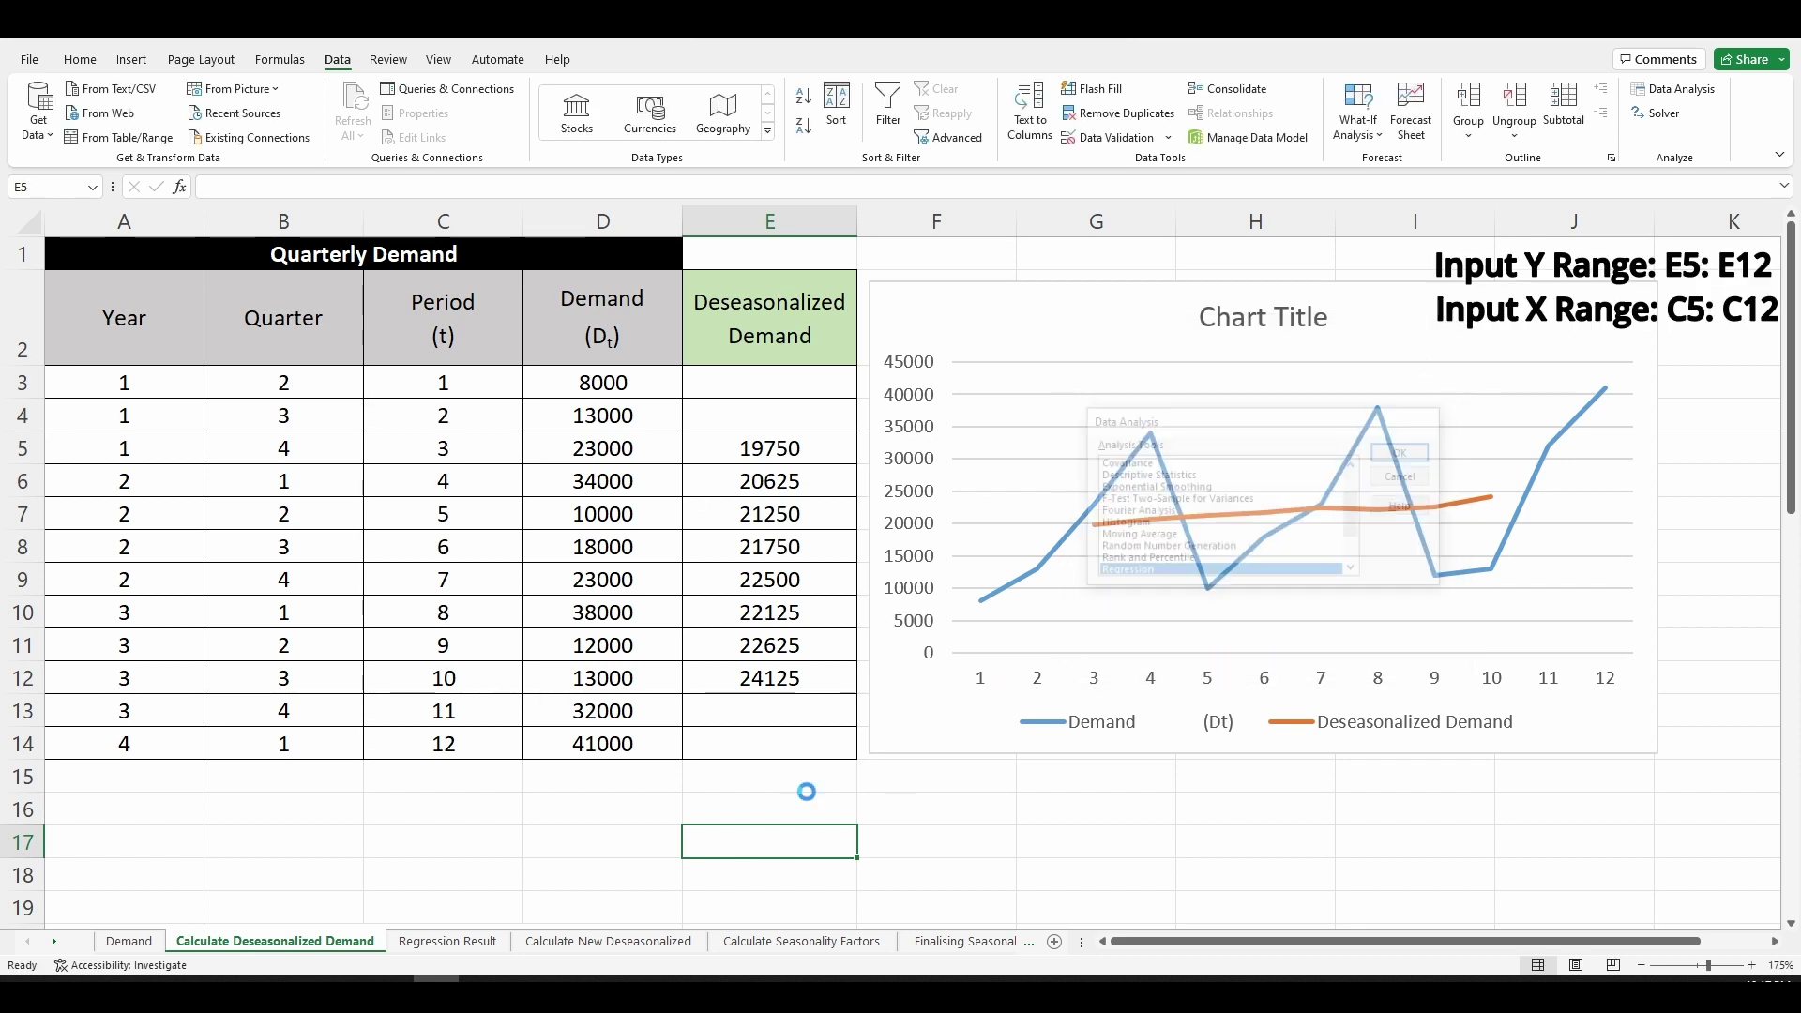
# Review the Intercept and X Variable 1 coefficients on the Regression Result sheet and move the demand equation picture closer to the tables.
pyautogui.click(449, 942)
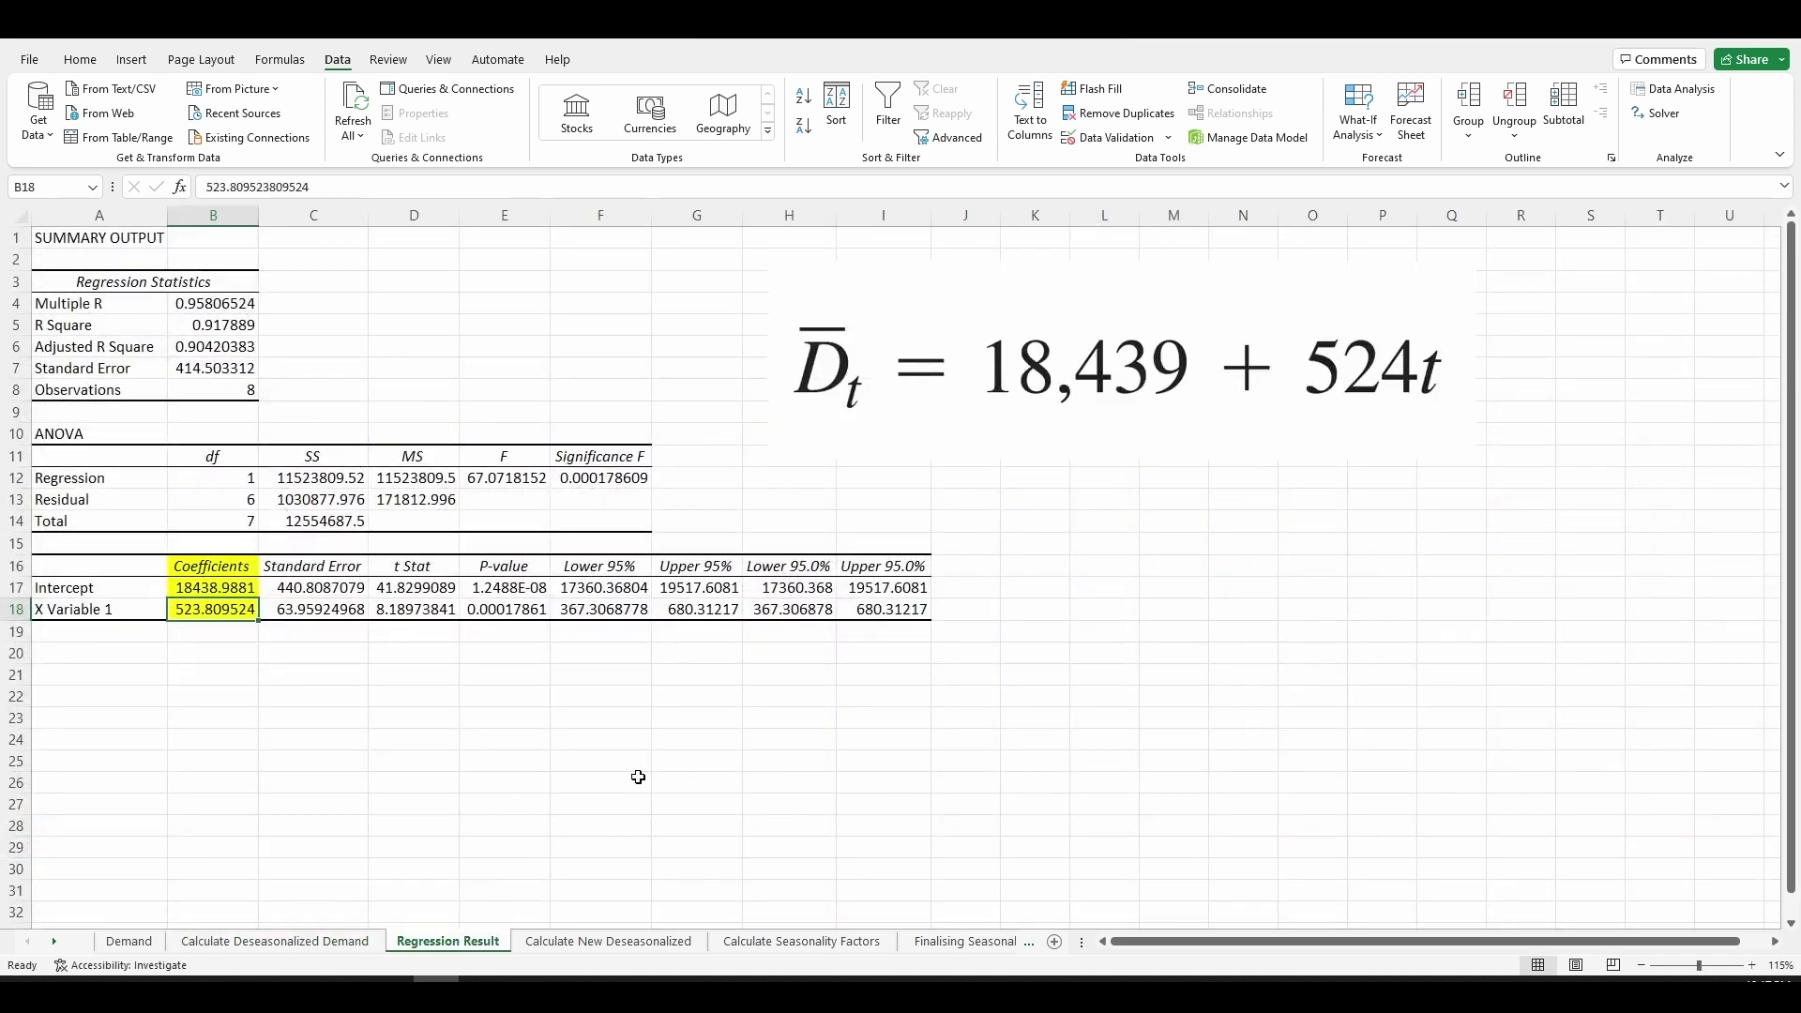
pyautogui.keyDown('ctrl'); pyautogui.scroll(1, 630, 757); pyautogui.keyUp('ctrl')
pyautogui.click(572, 783)
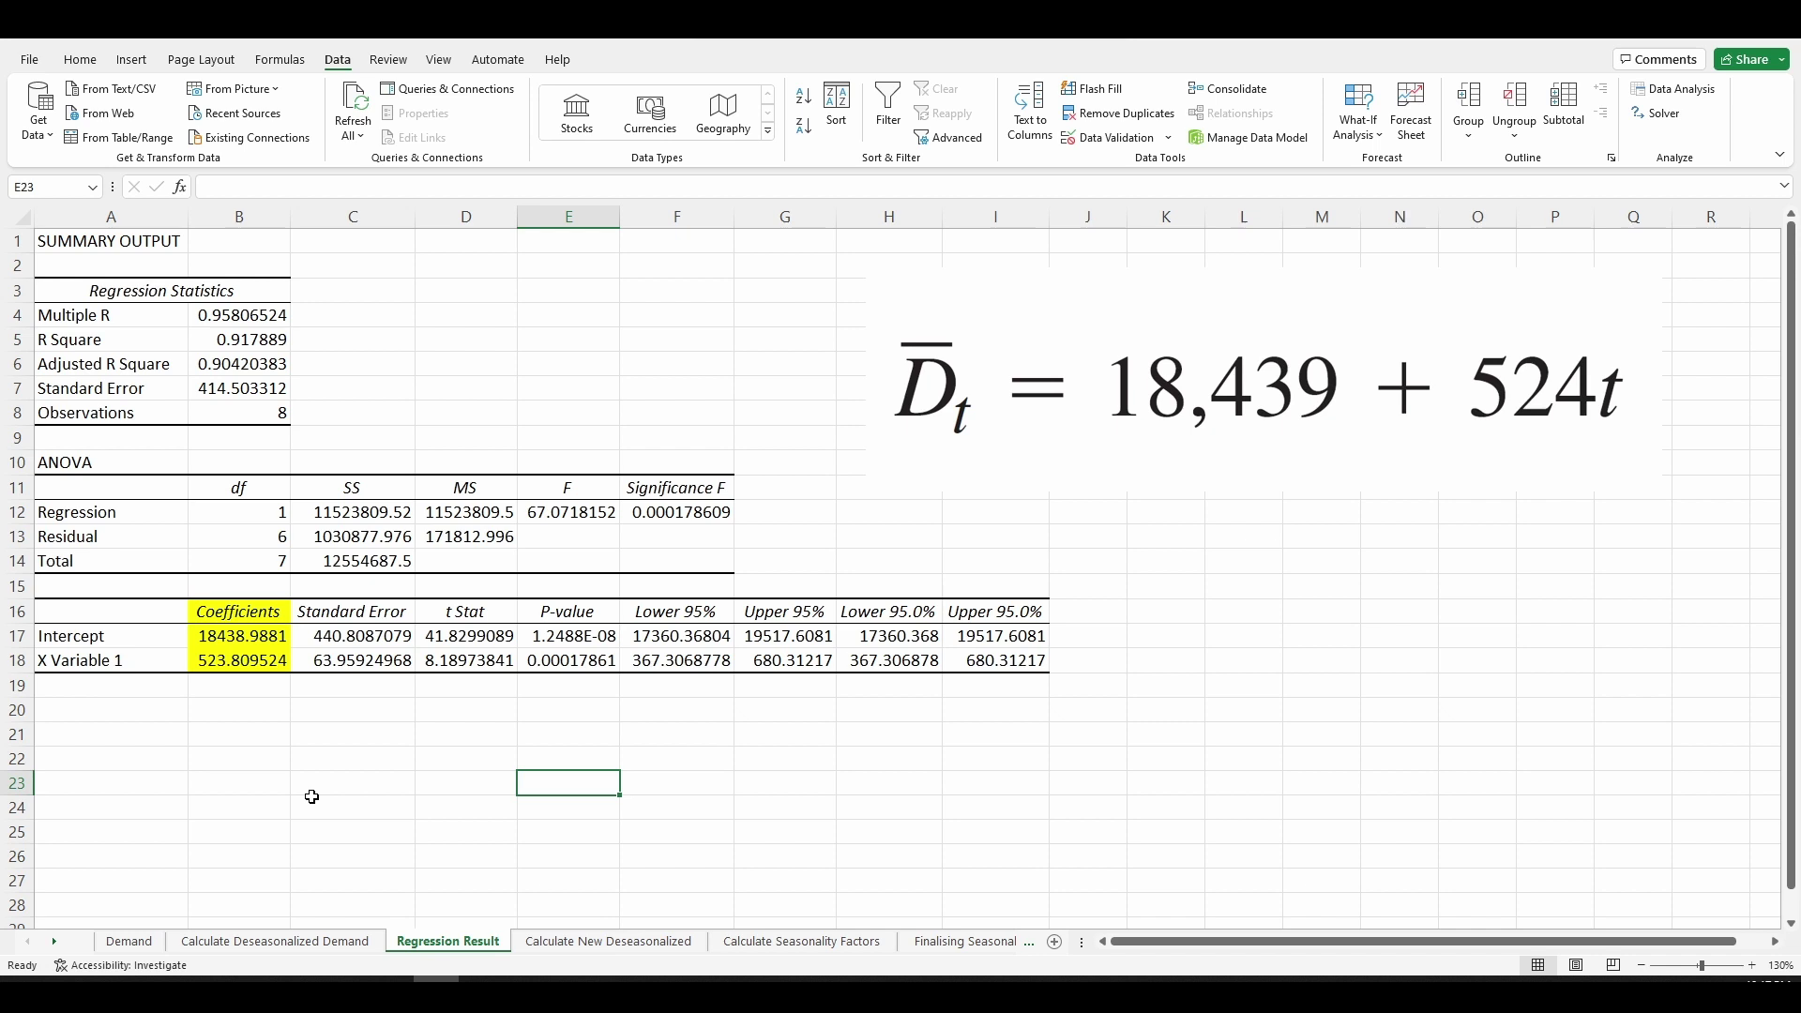
pyautogui.click(228, 639)
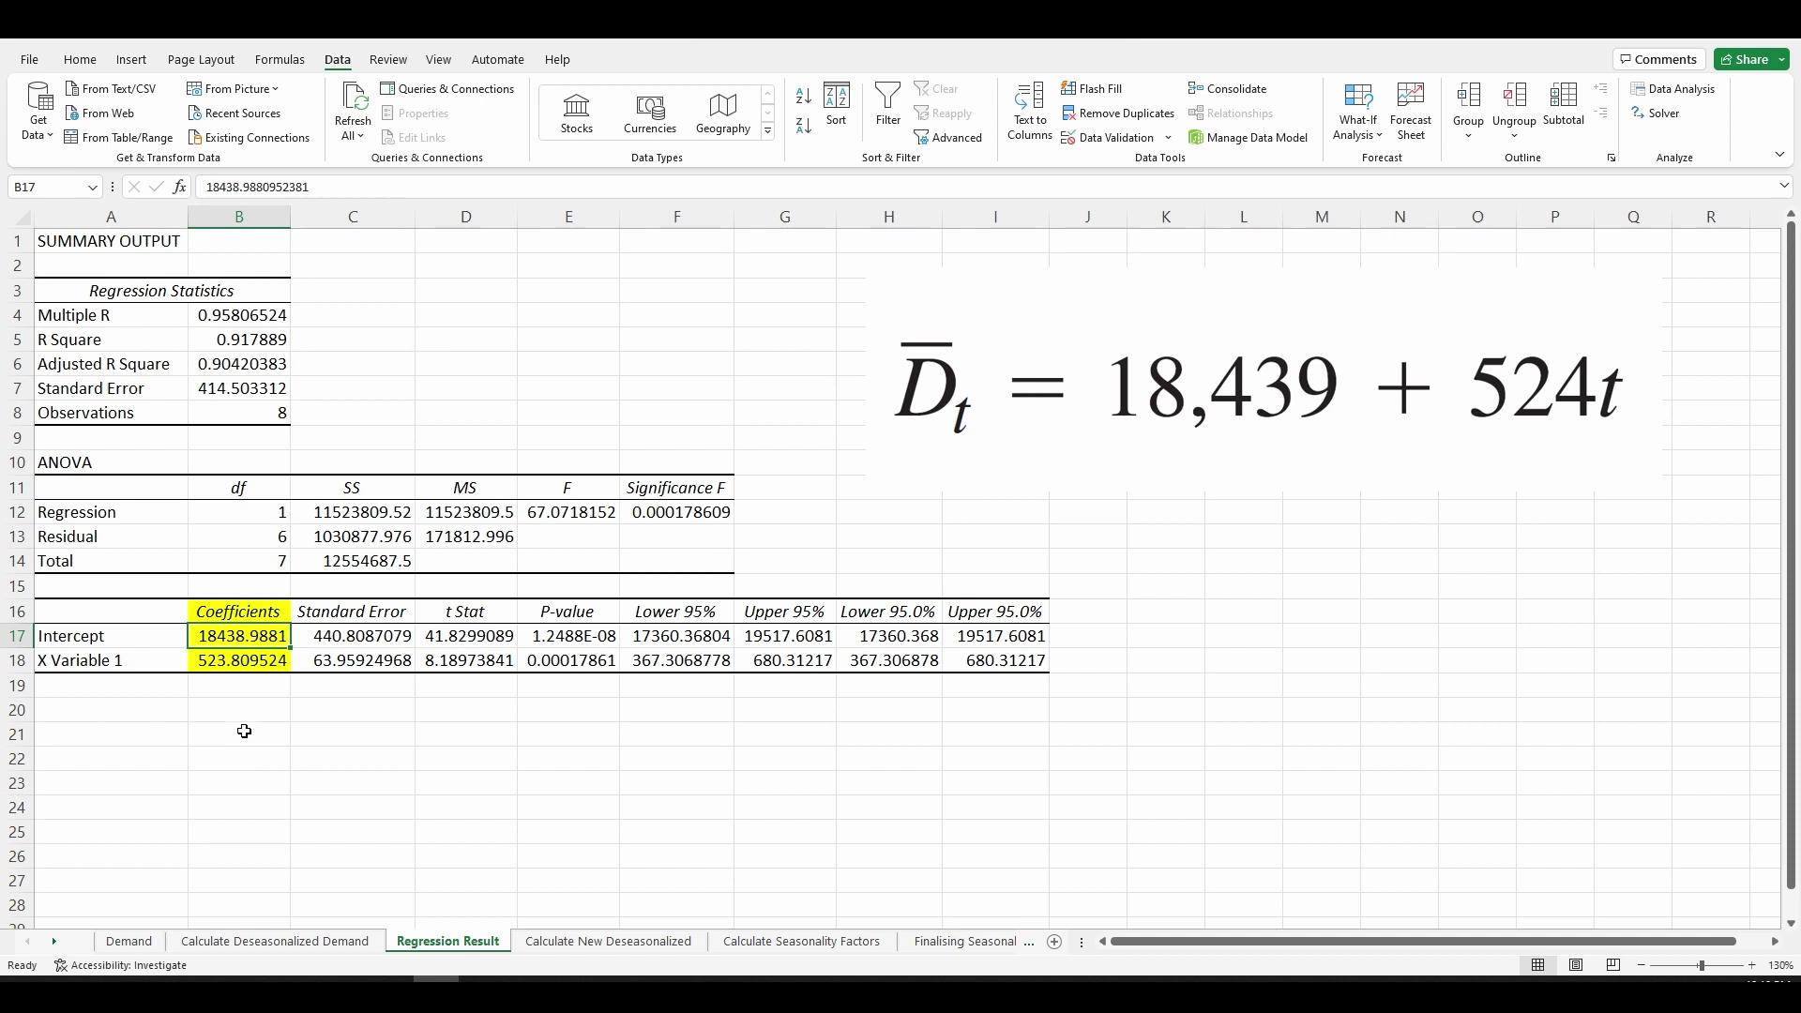
pyautogui.click(238, 663)
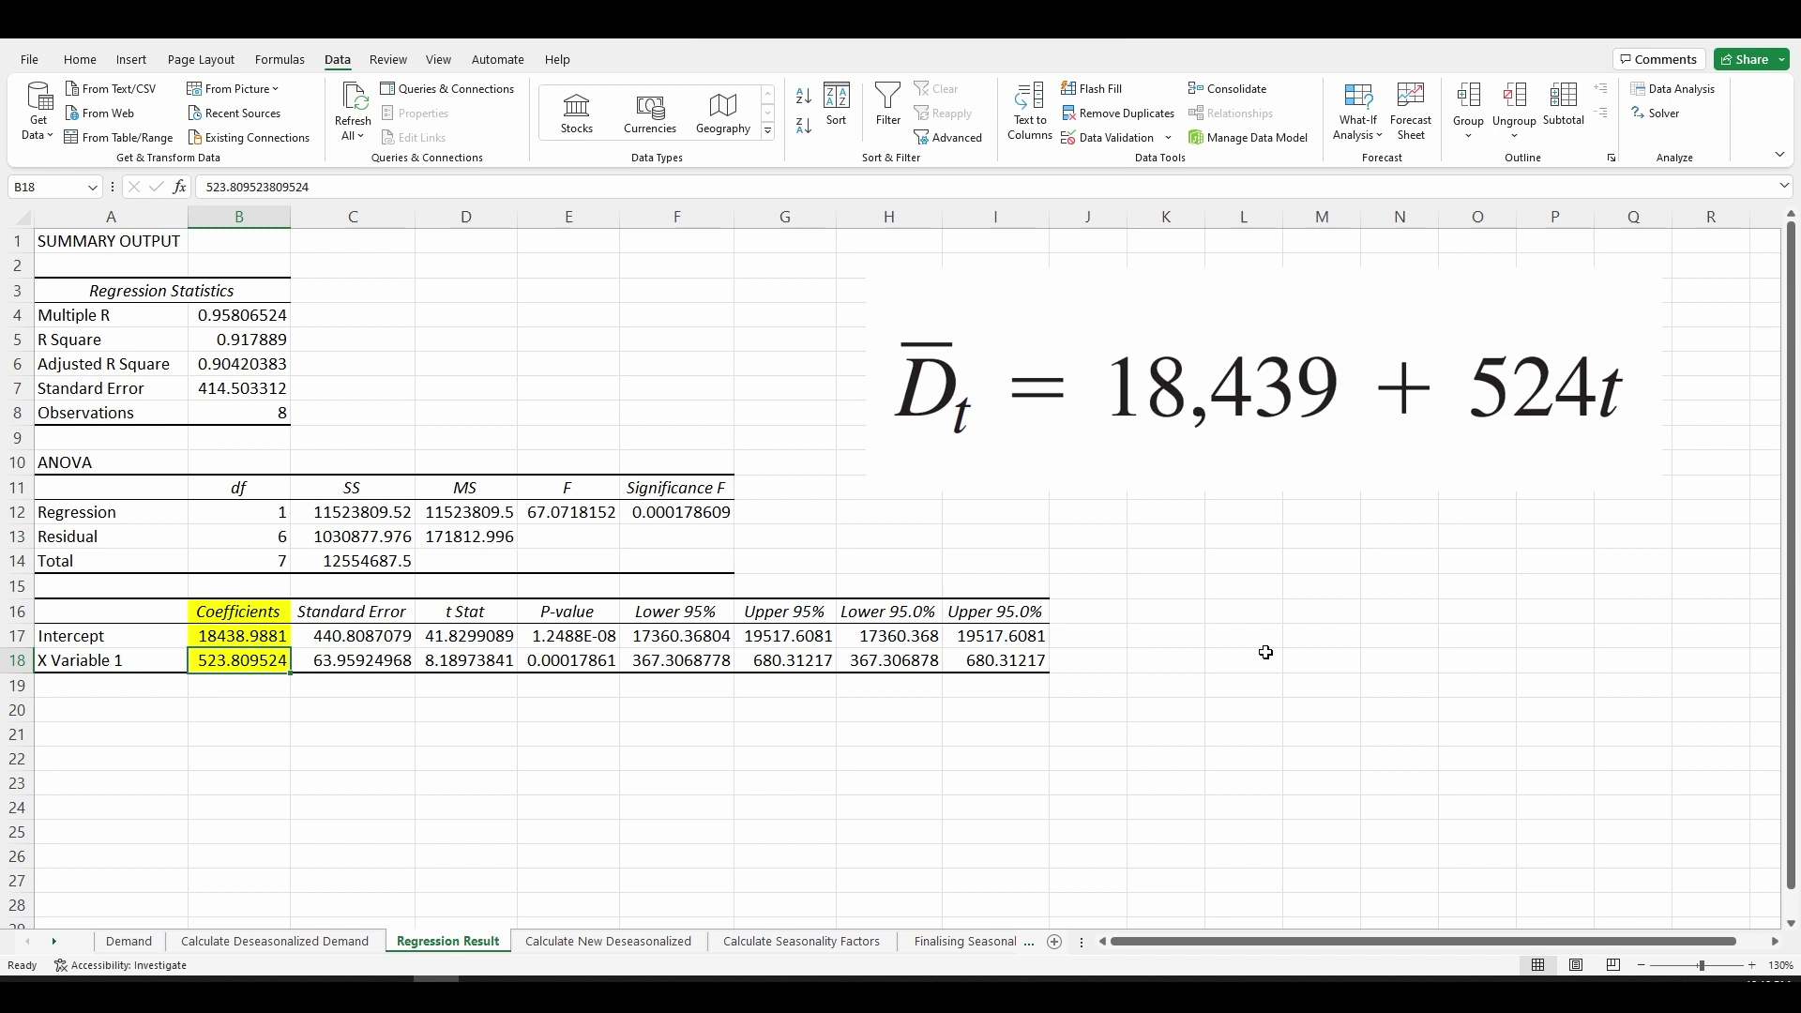
pyautogui.moveTo(1270, 447); pyautogui.dragTo(1182, 441)
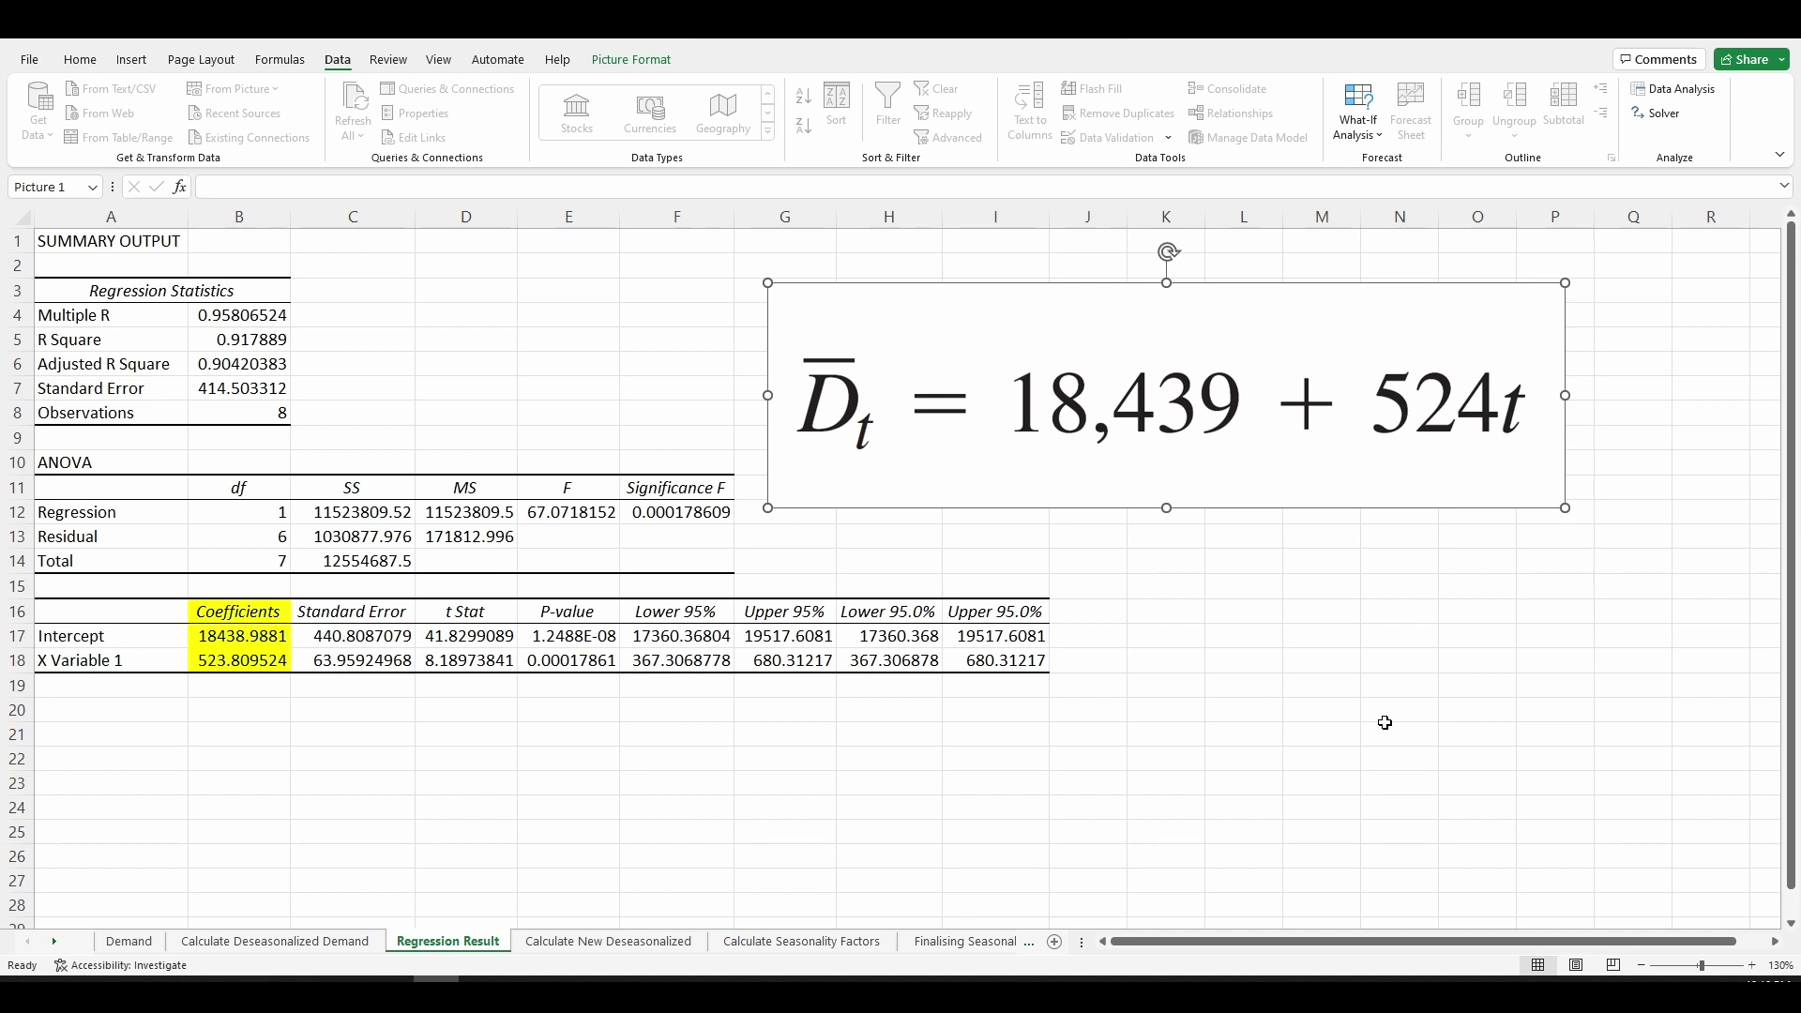
# On the Calculate New Deseasonalized sheet, inspect the regression-based deseasonalized demand formulas for periods 1 and 12 in F3 and F14.
pyautogui.click(616, 943)
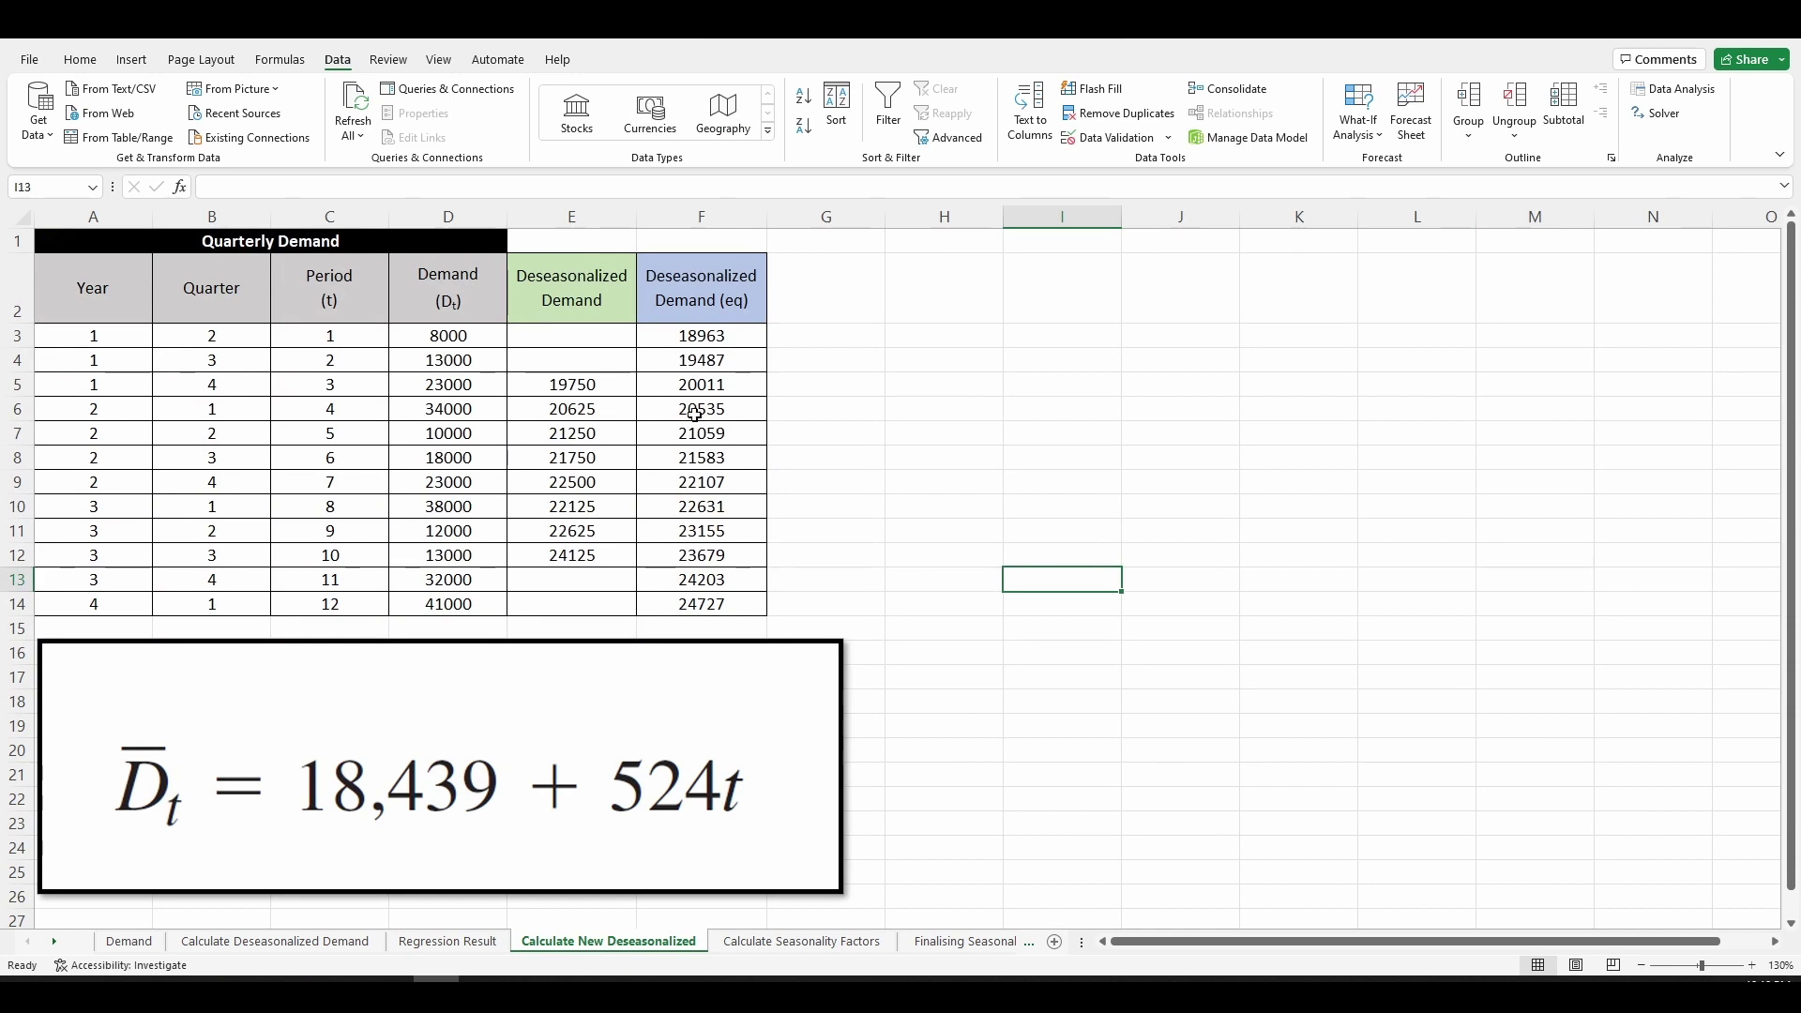
pyautogui.click(747, 336)
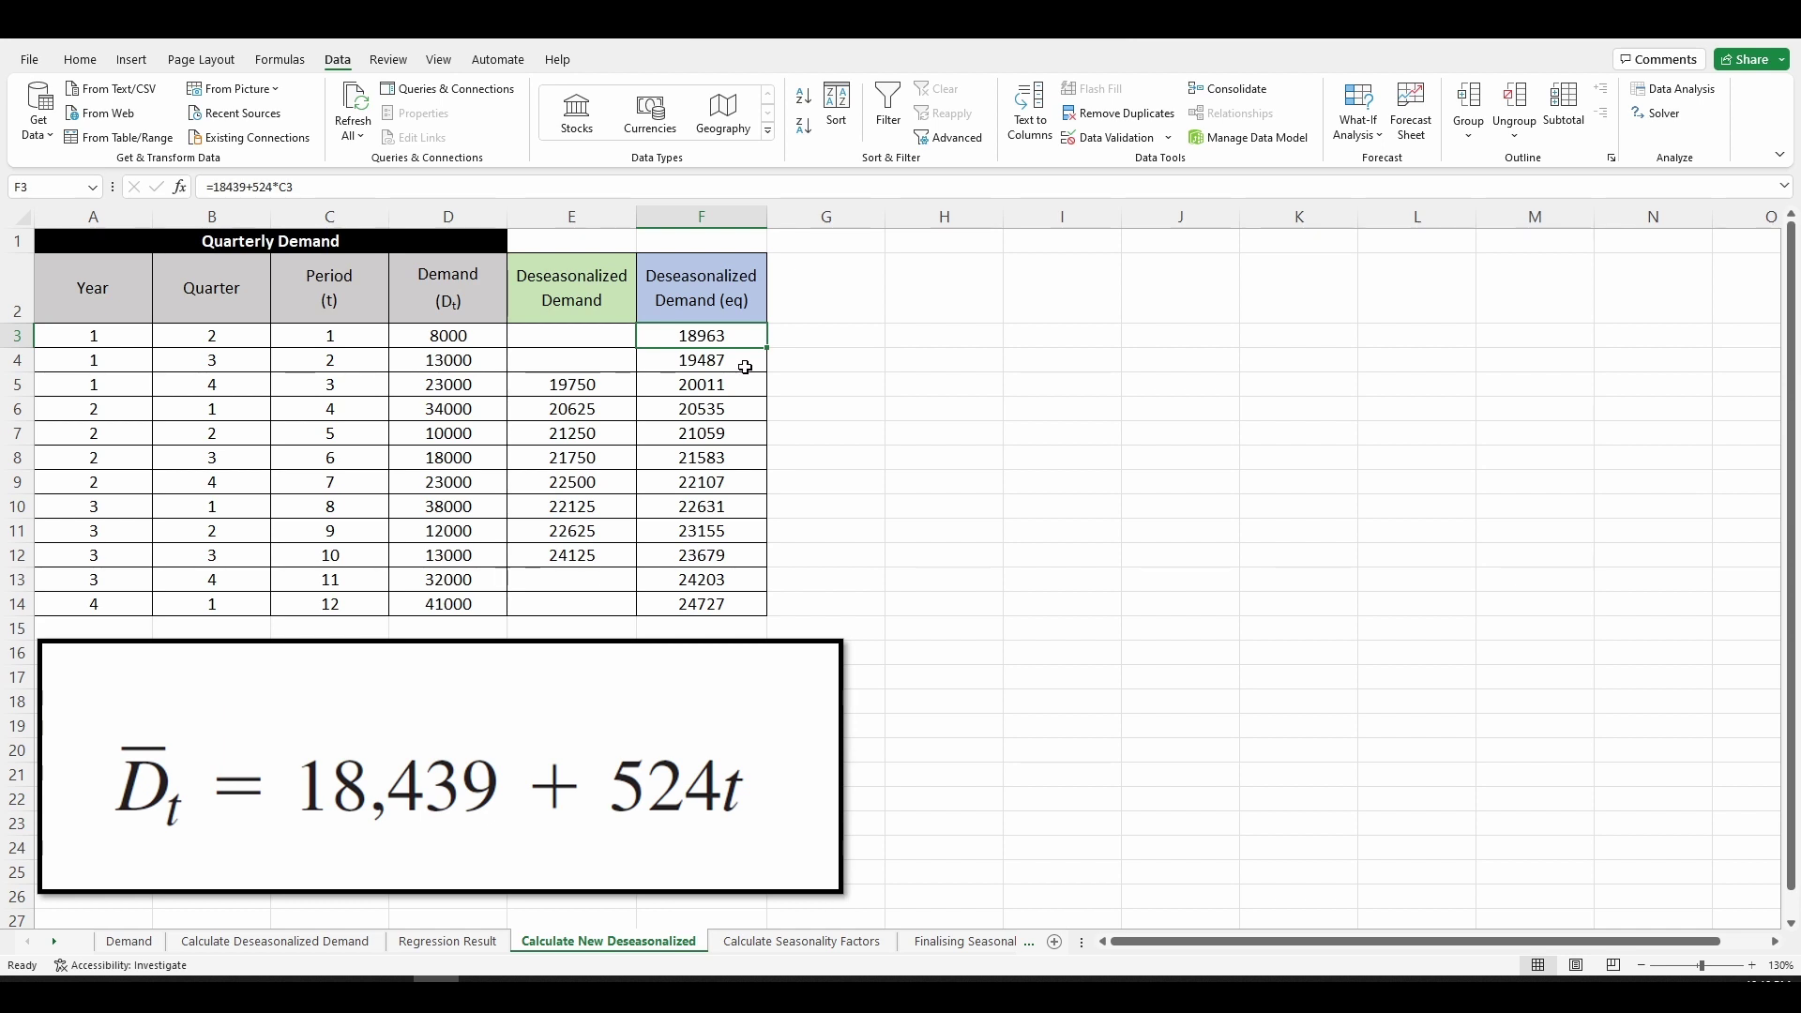
pyautogui.hotkey('ctrl', 'Down')
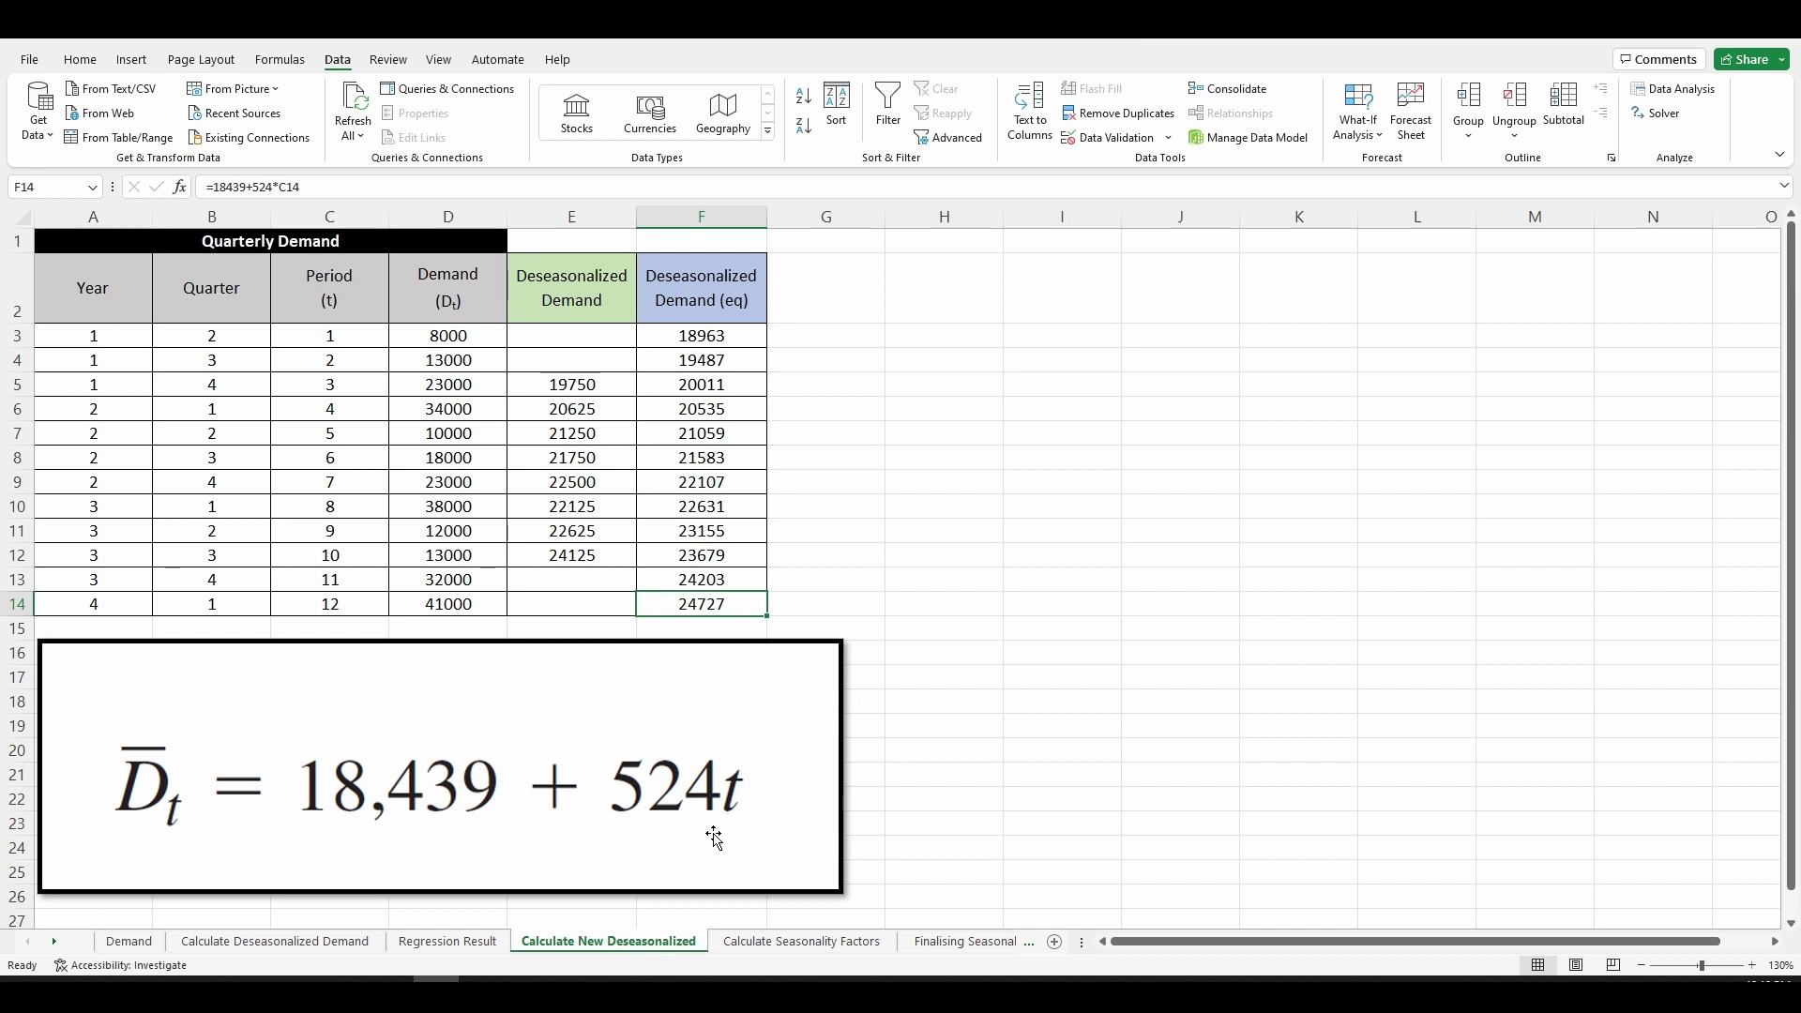
# On the Calculate Seasonality Factors sheet, inspect the seasonal factor formula in G3 and the cells it references.
pyautogui.hotkey('ctrl', 'pagedown')
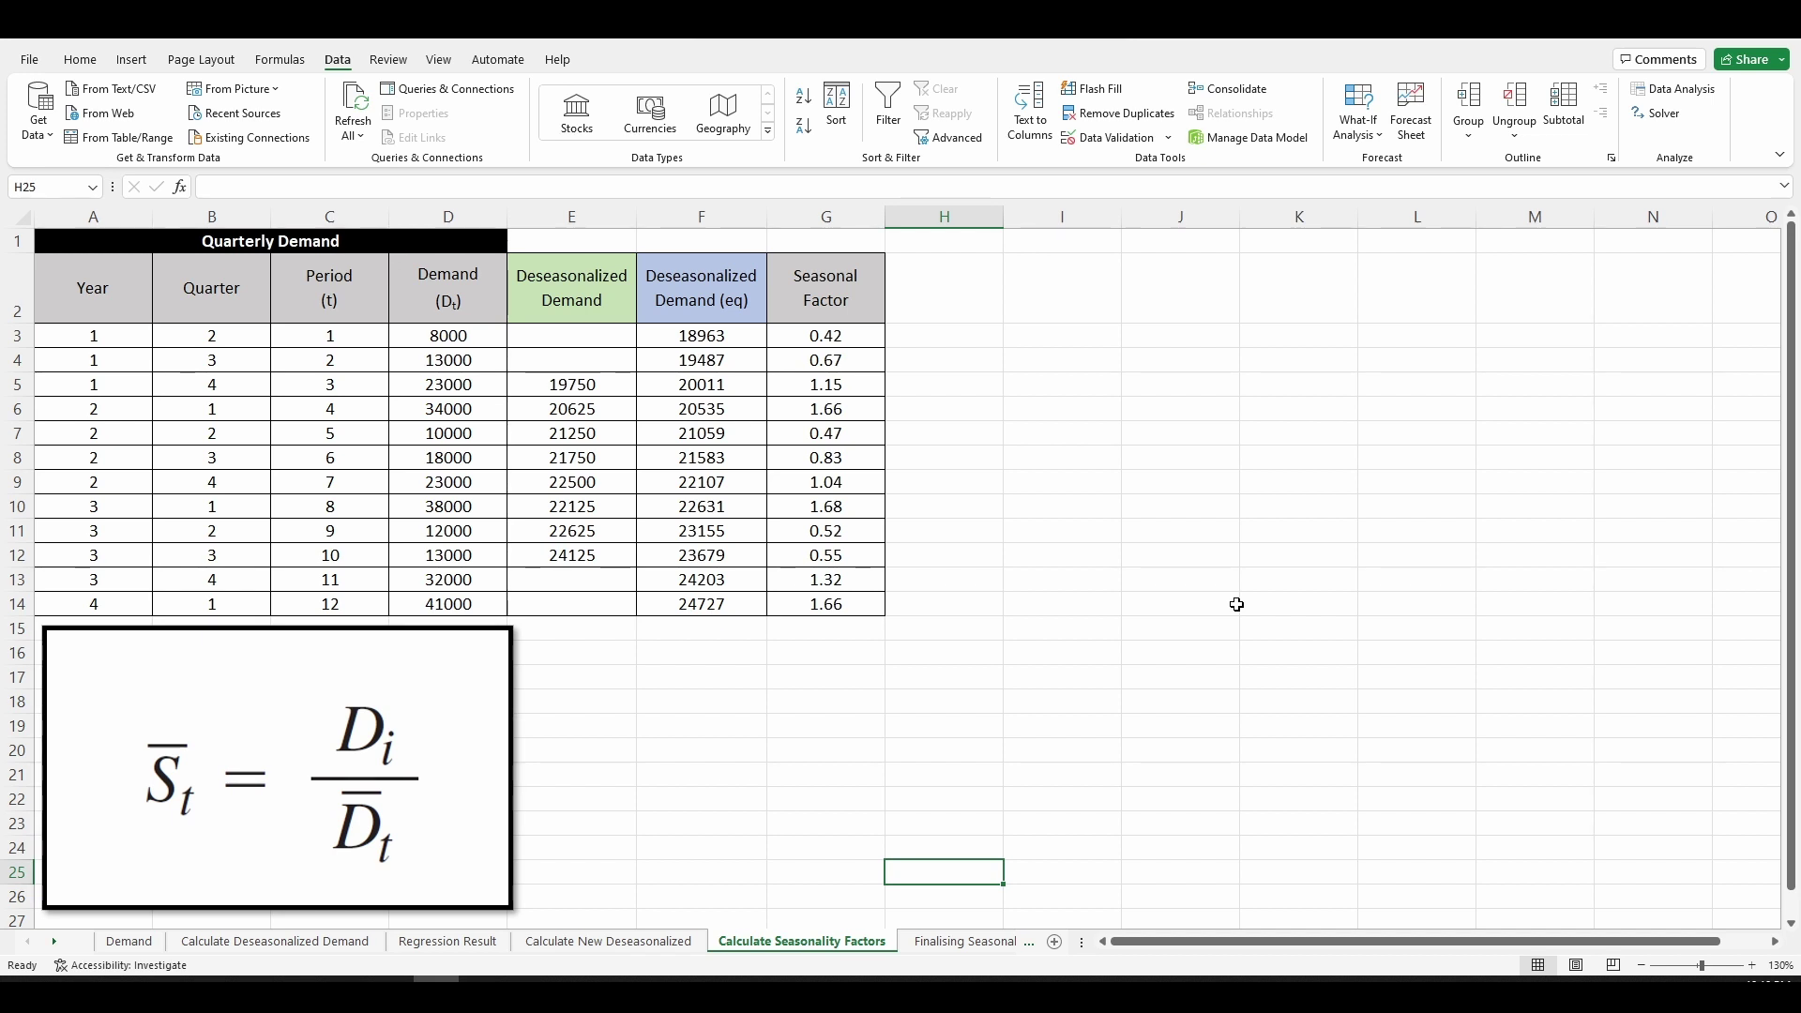
pyautogui.click(869, 338)
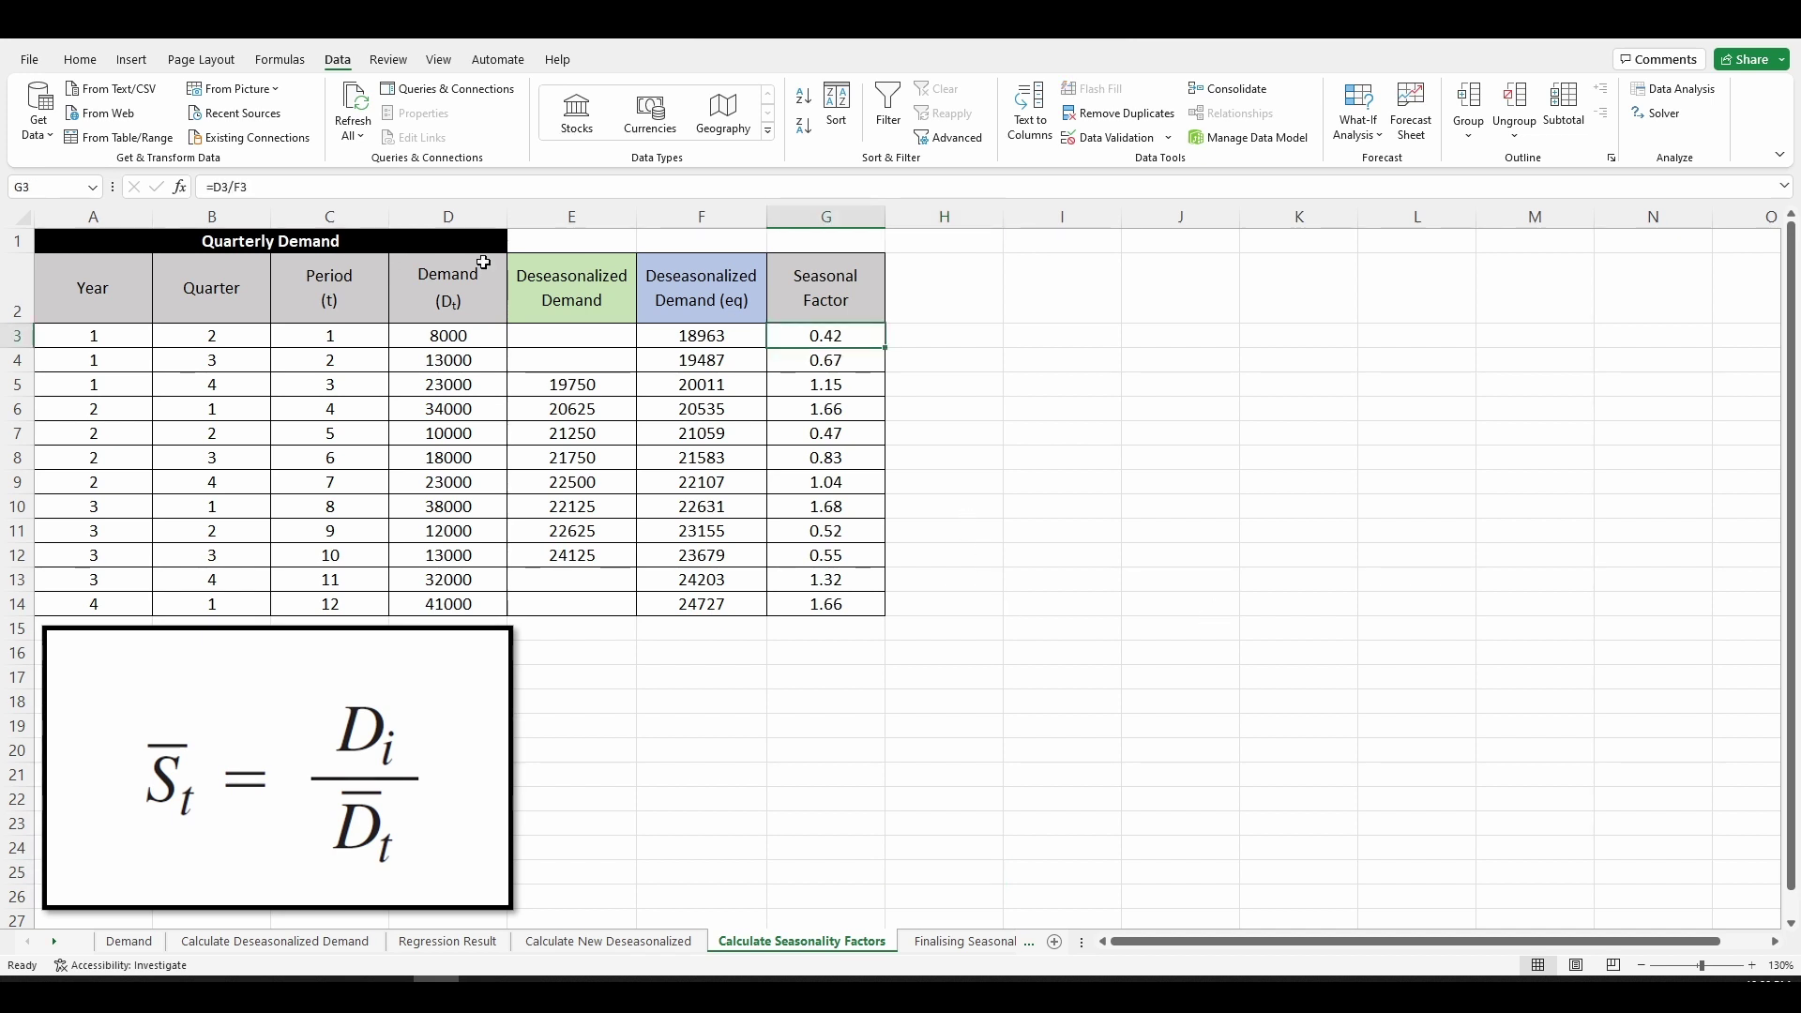
pyautogui.click(222, 188)
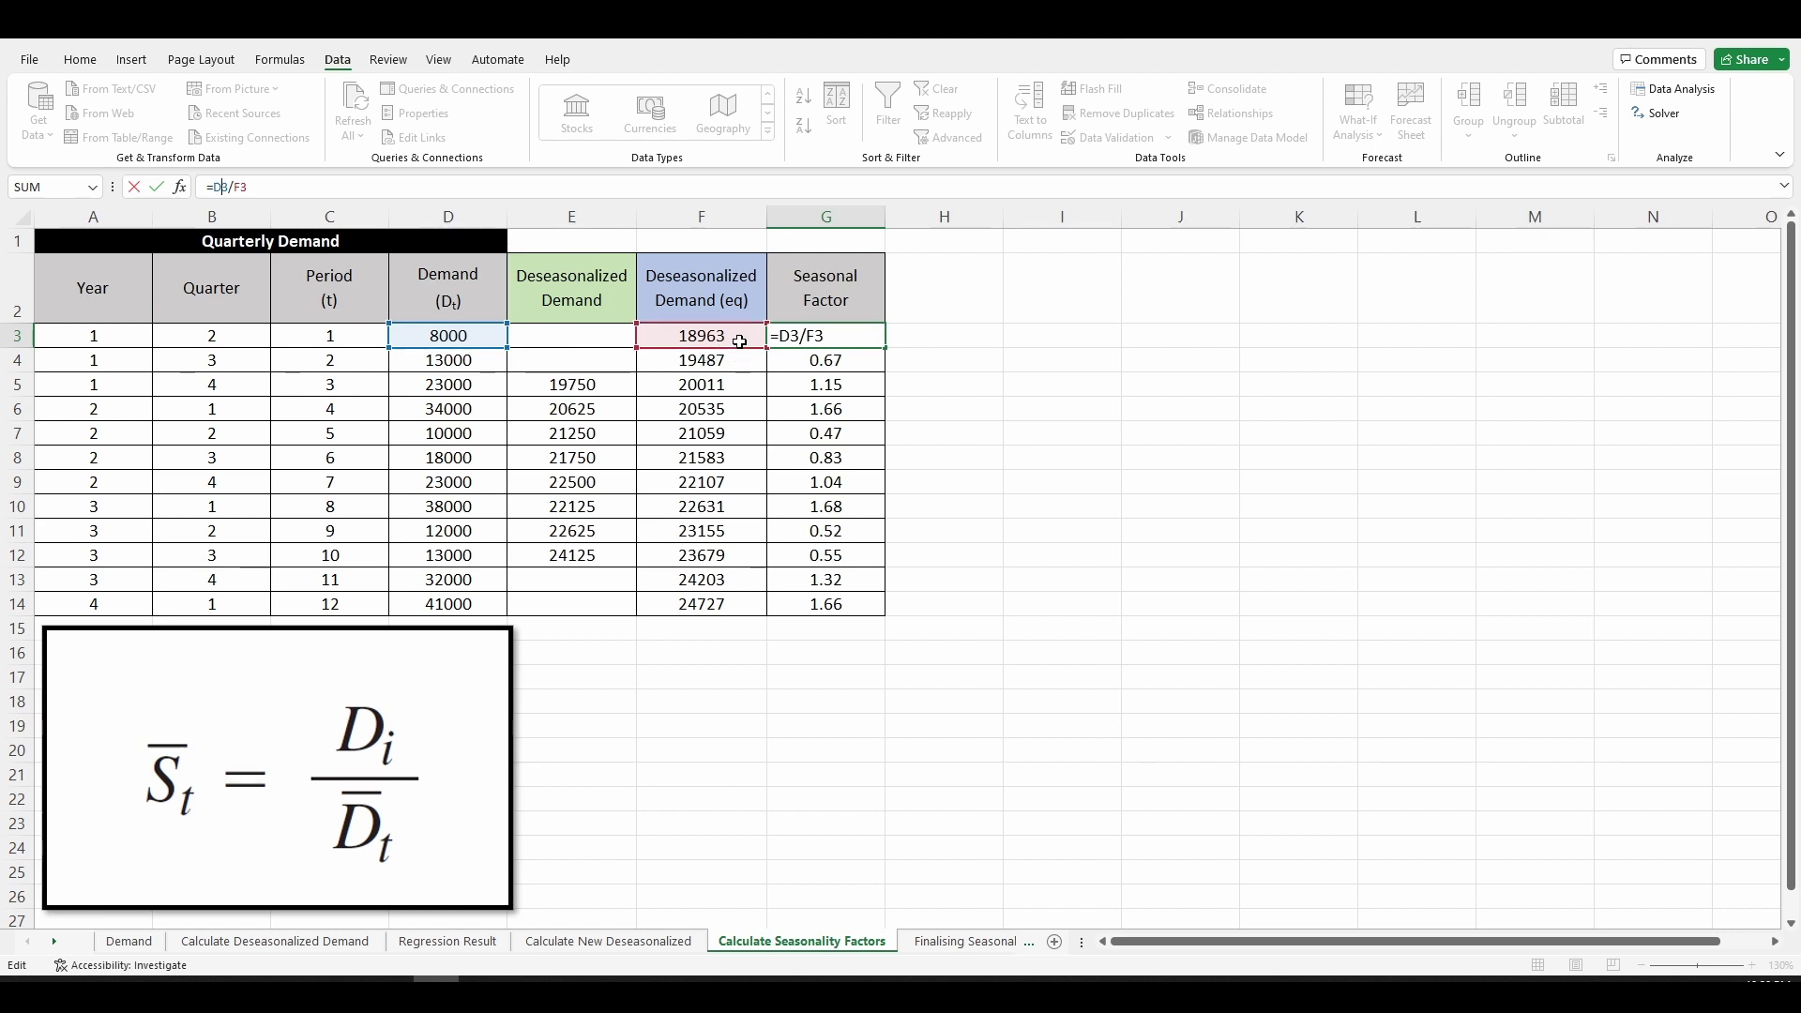
pyautogui.click(1066, 437)
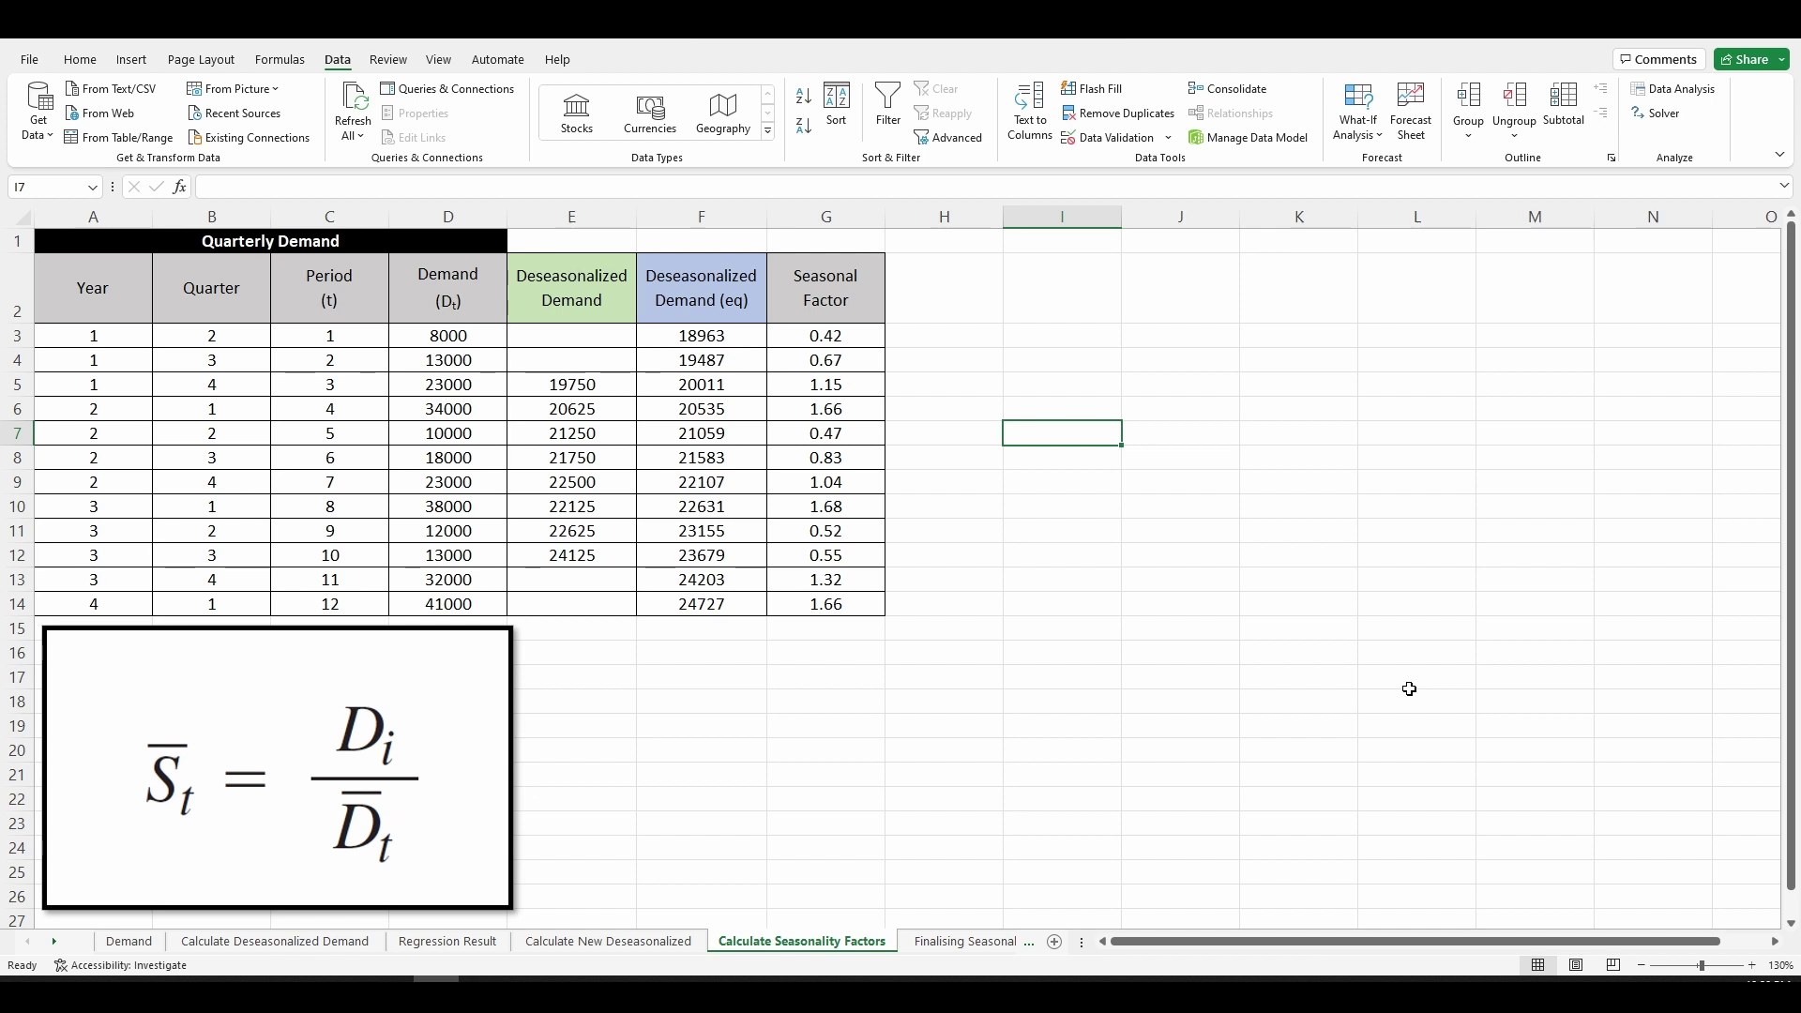
# Compare the quarter 2 seasonal factors of all three years by selecting G3, G7 and G11 together.
pyautogui.click(865, 340)
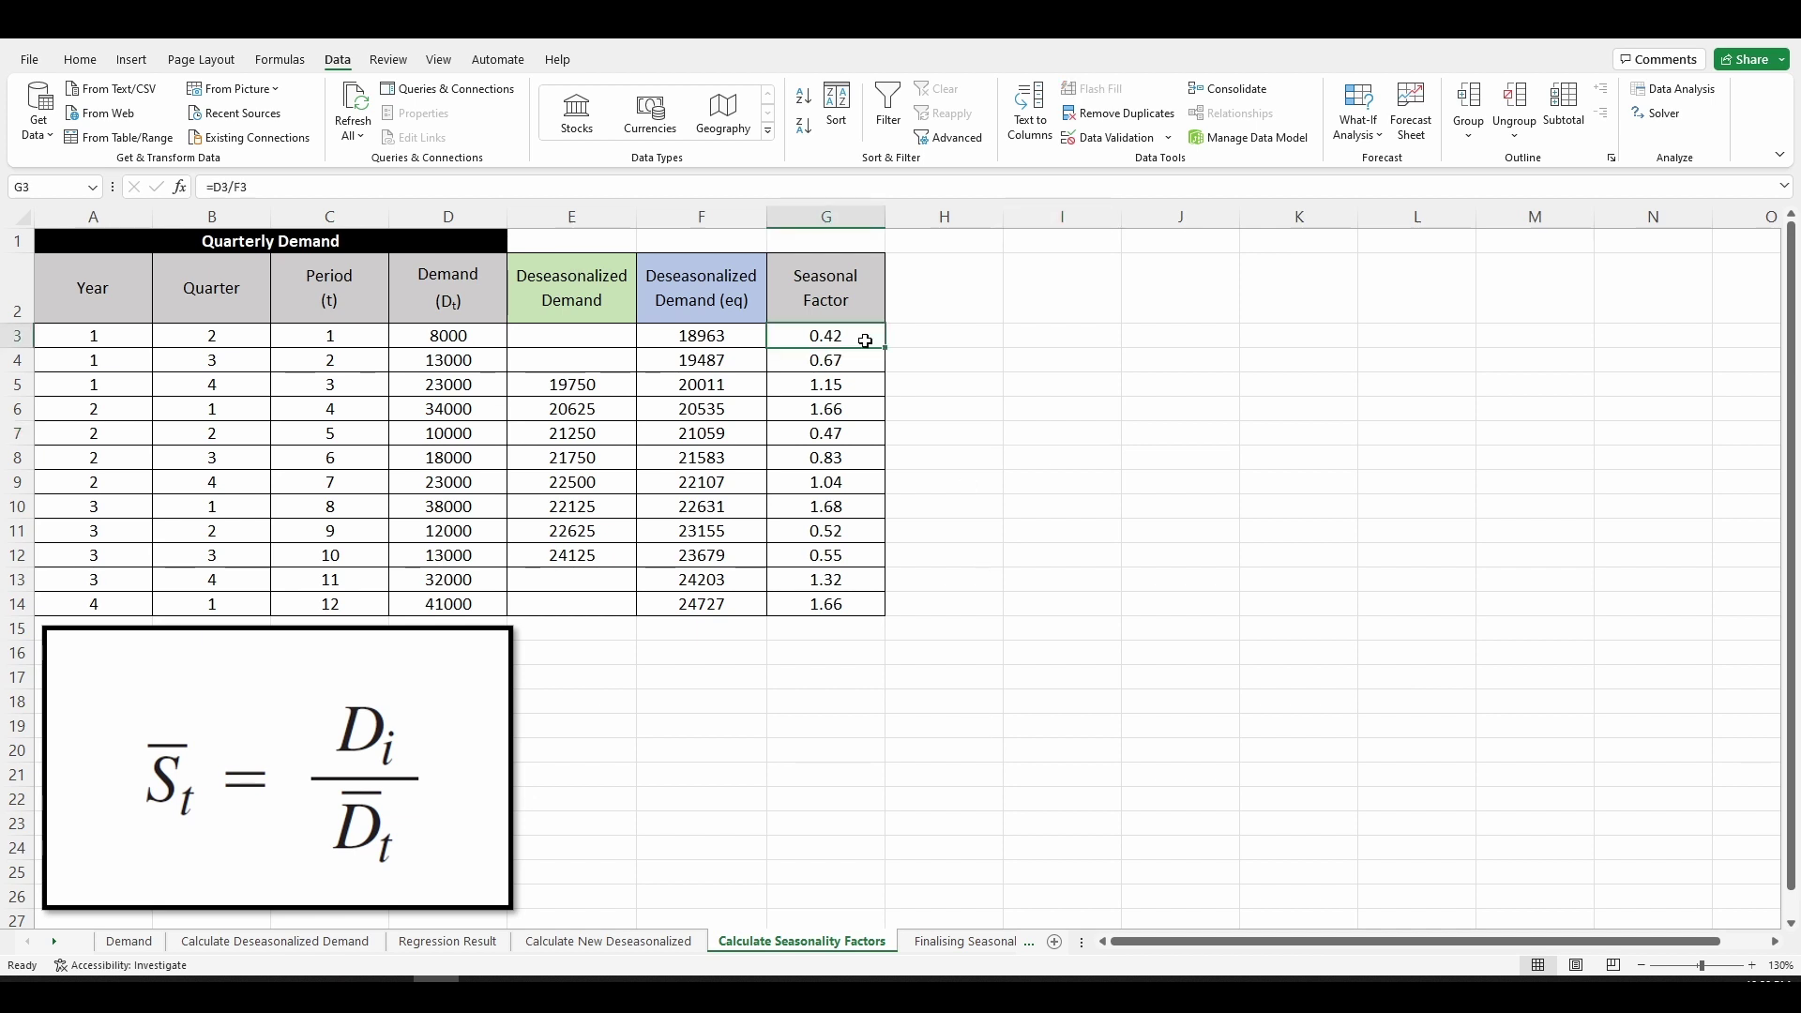
pyautogui.keyDown('ctrl'); pyautogui.click(870, 436); pyautogui.keyUp('ctrl')
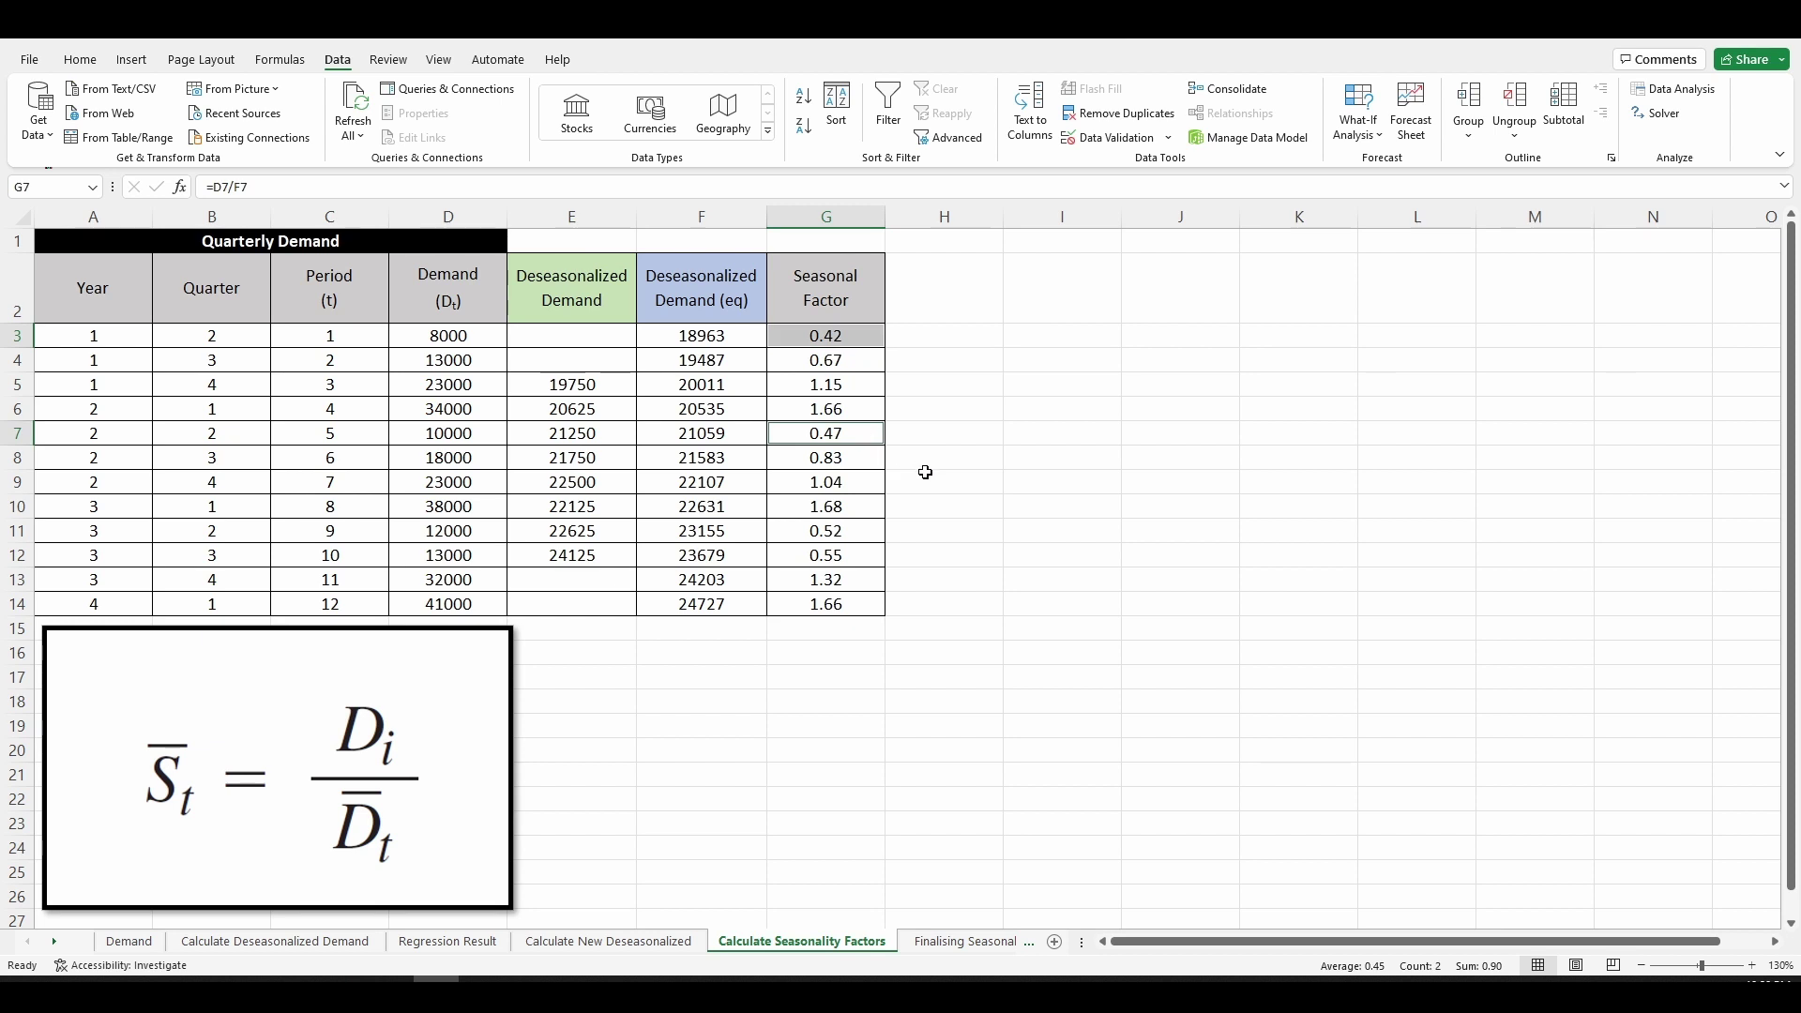
pyautogui.keyDown('ctrl'); pyautogui.click(862, 531); pyautogui.keyUp('ctrl')
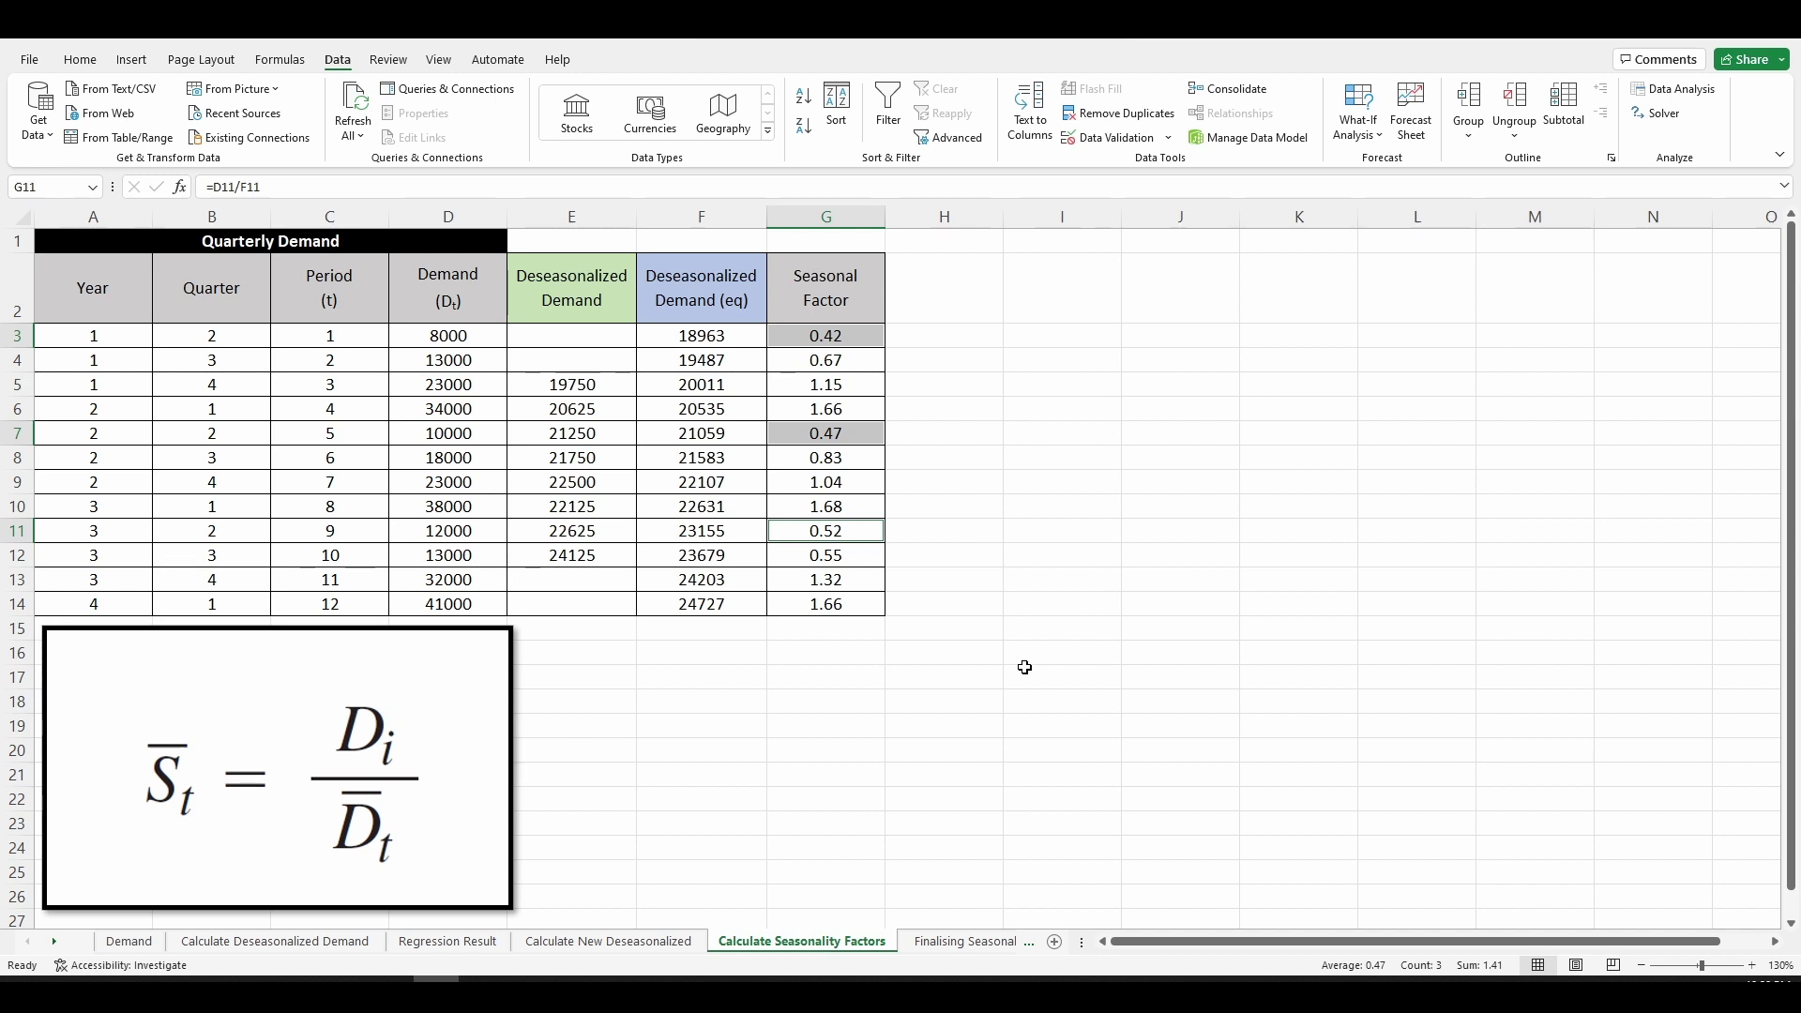
pyautogui.click(1066, 704)
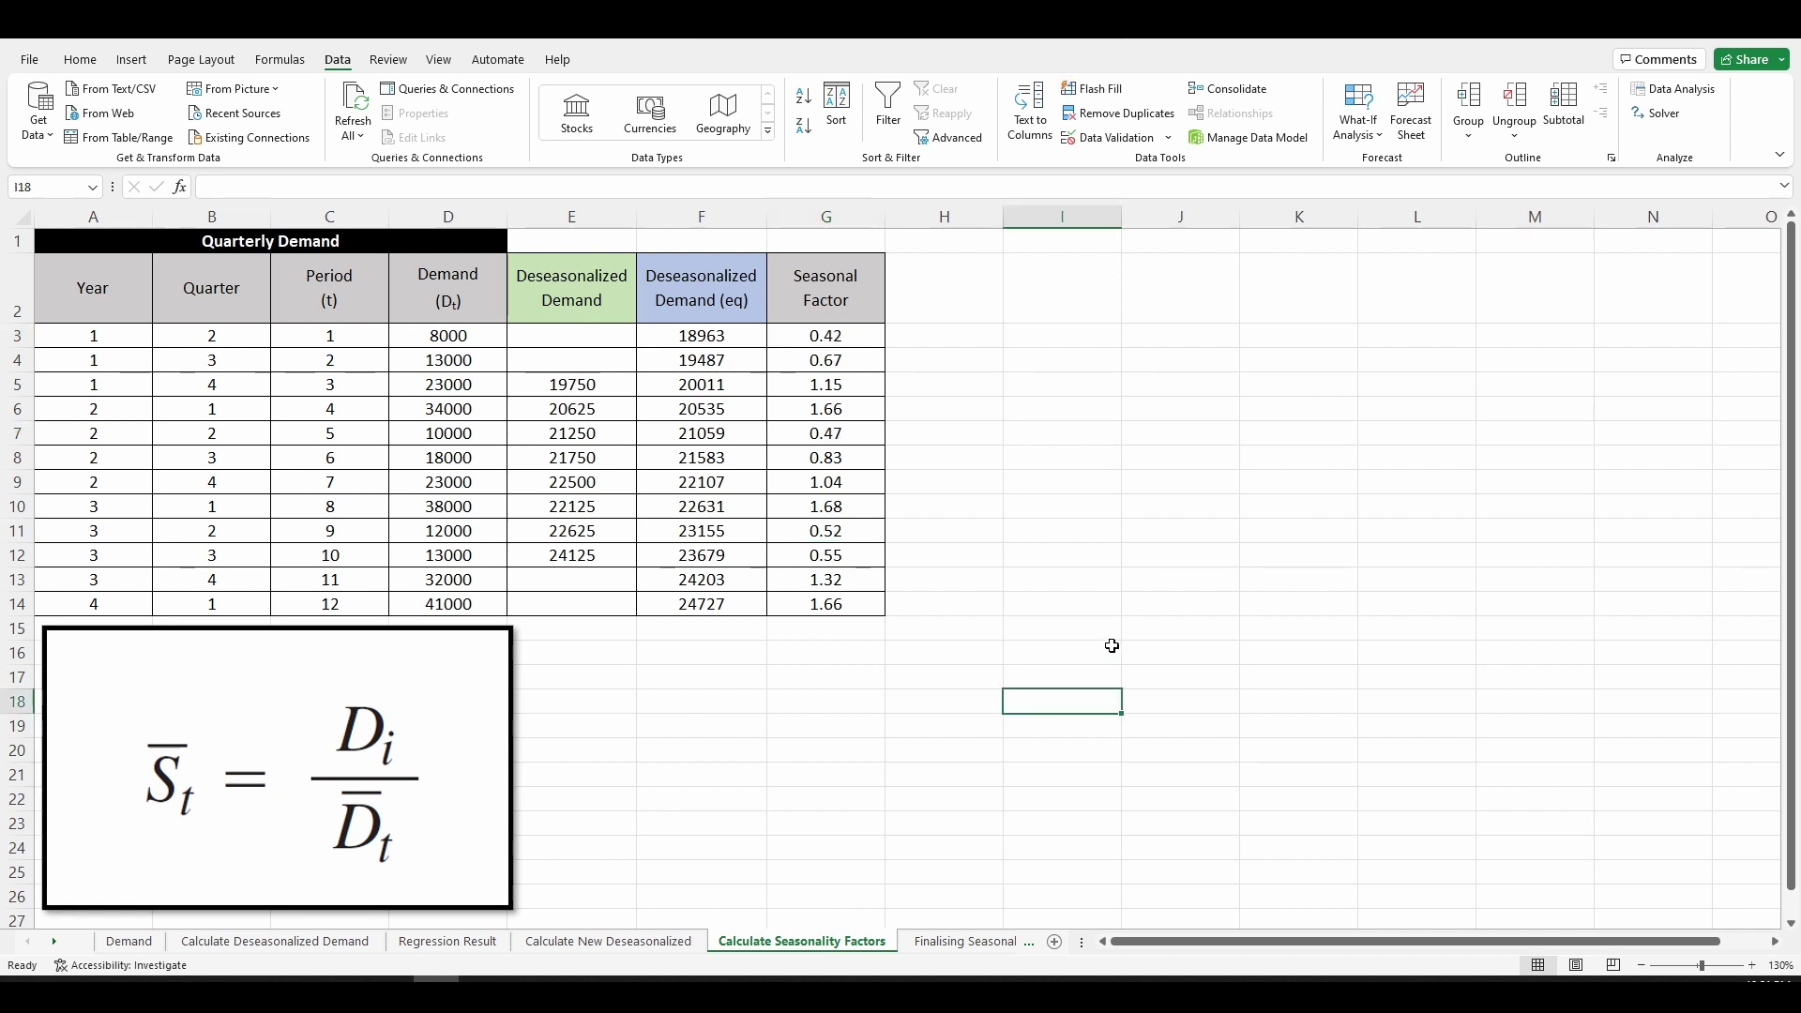
# On the Finalising Seasonality Factor sheet, go through the four-period demand cycles from D3 to D14.
pyautogui.click(965, 941)
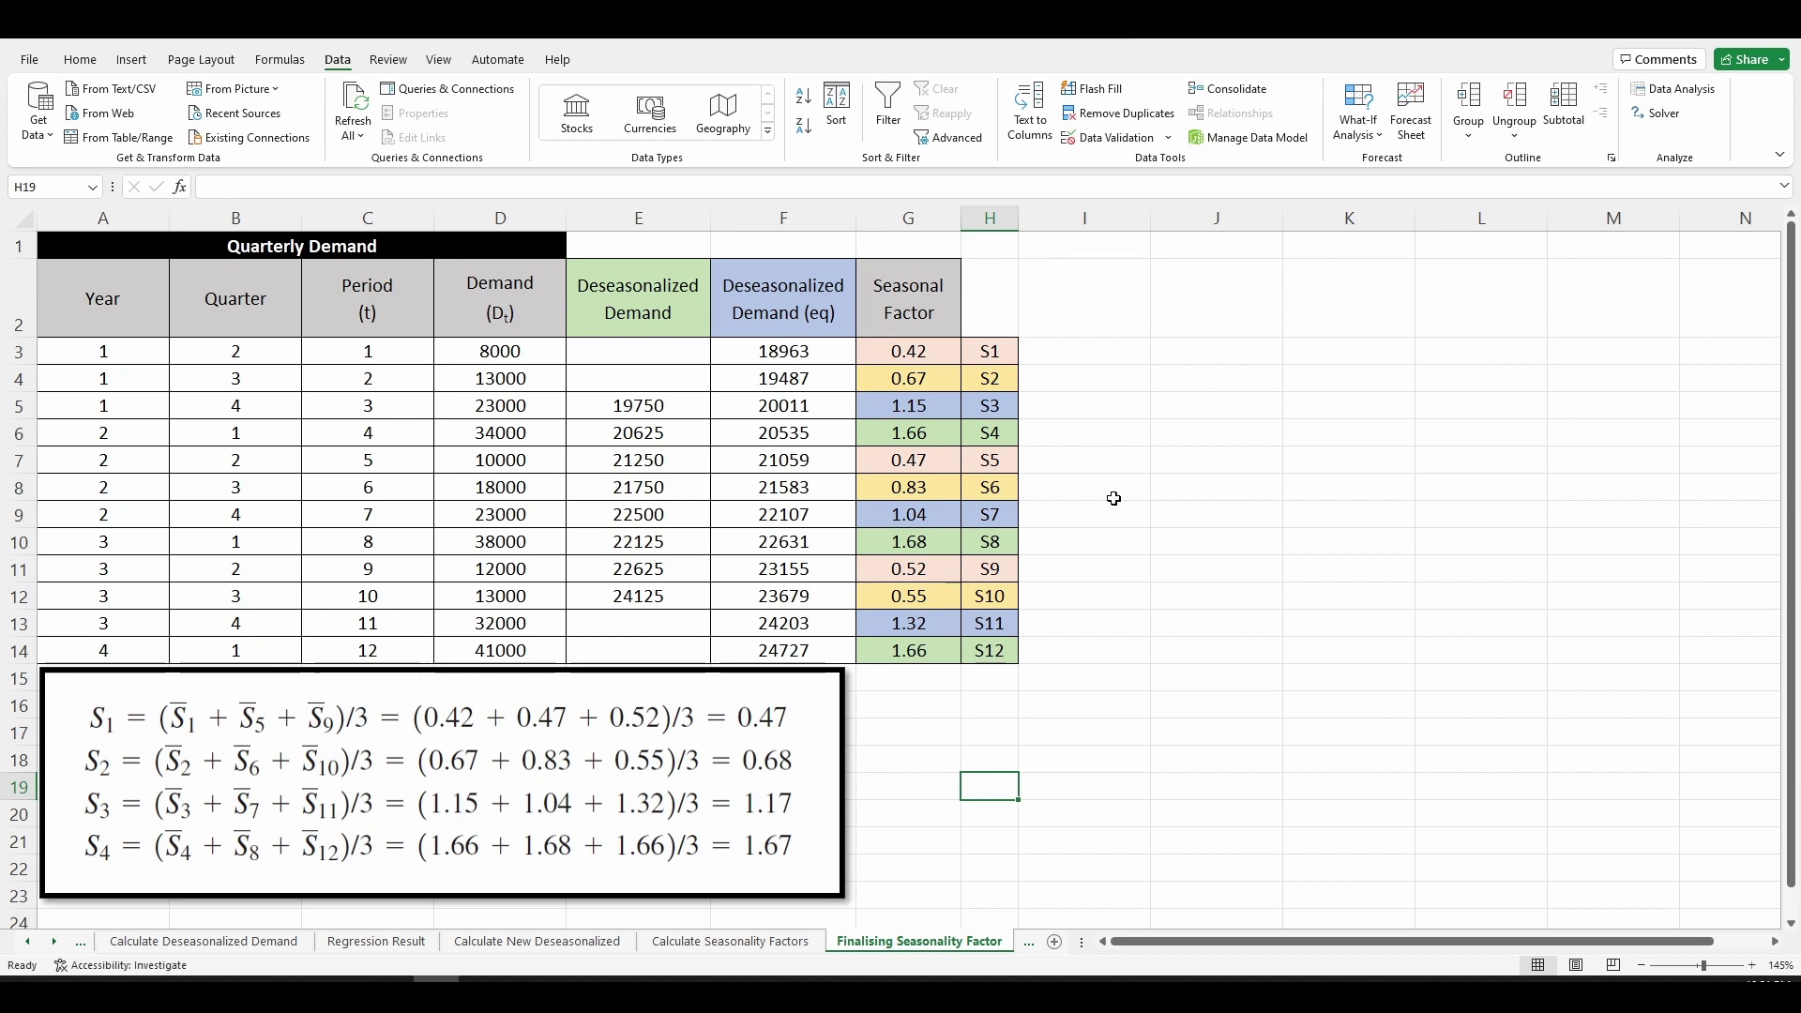
pyautogui.click(393, 354)
pyautogui.moveTo(530, 352); pyautogui.dragTo(553, 651)
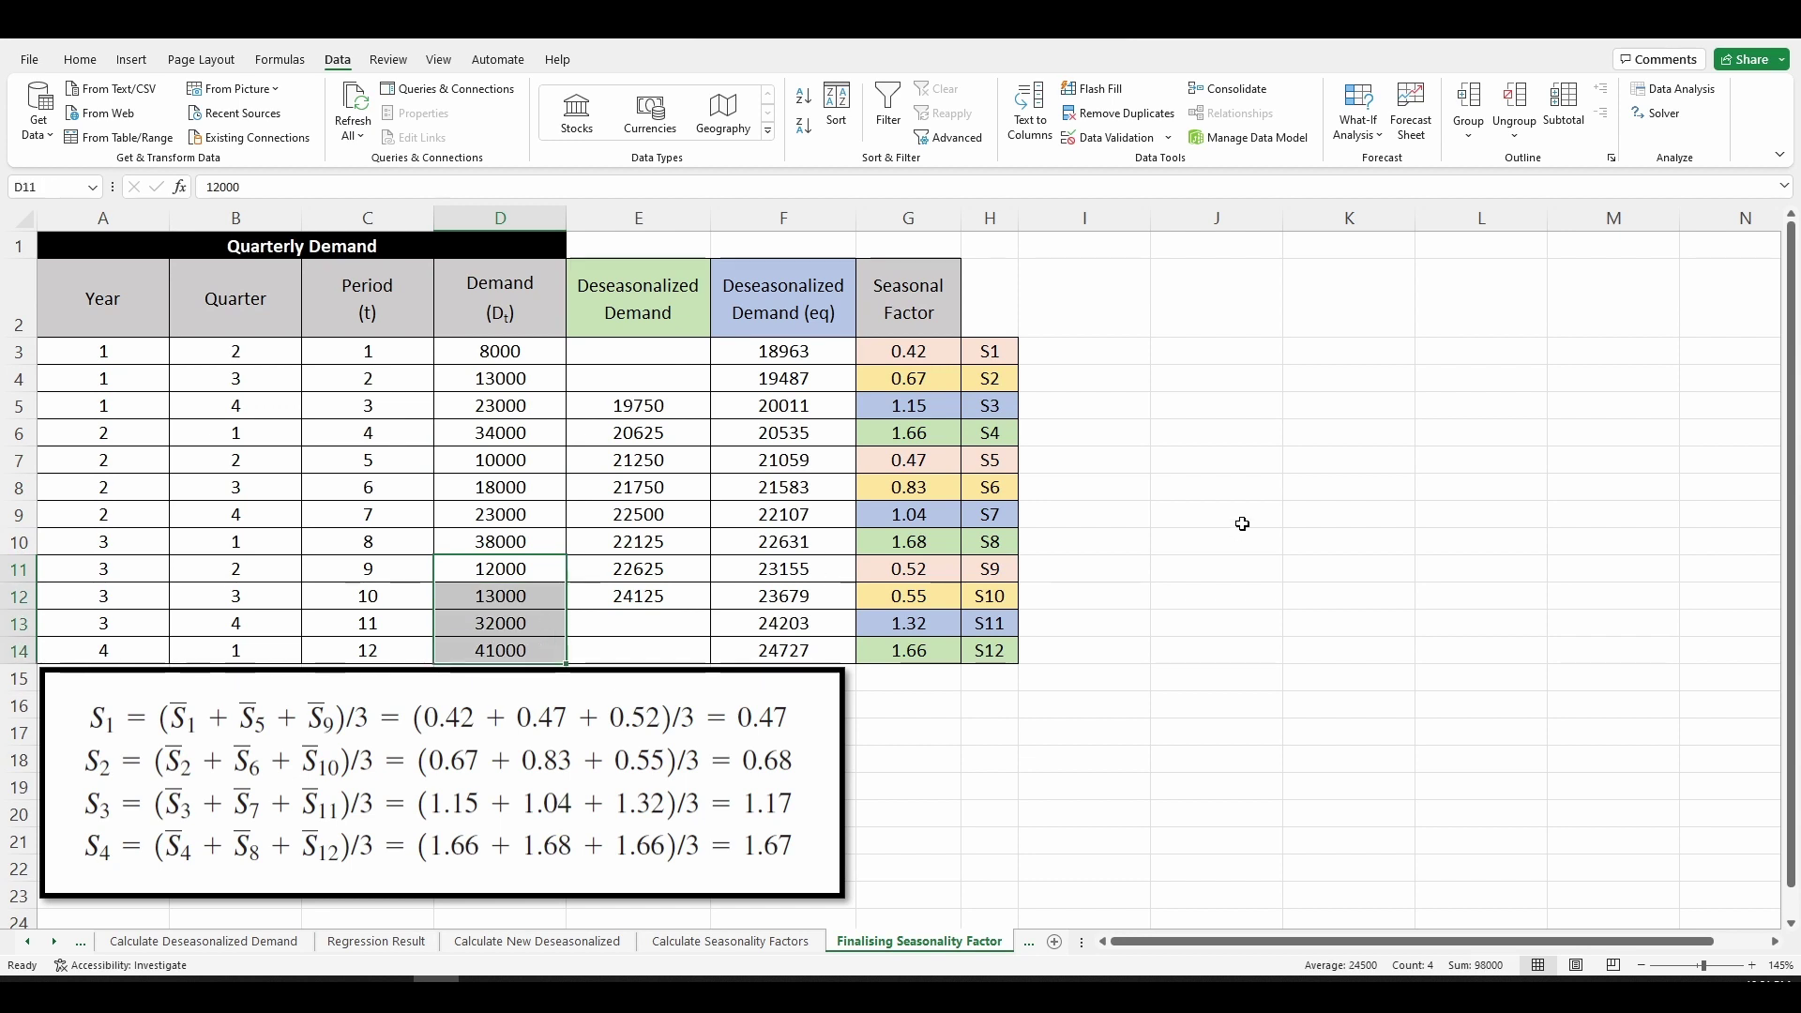
pyautogui.click(1210, 412)
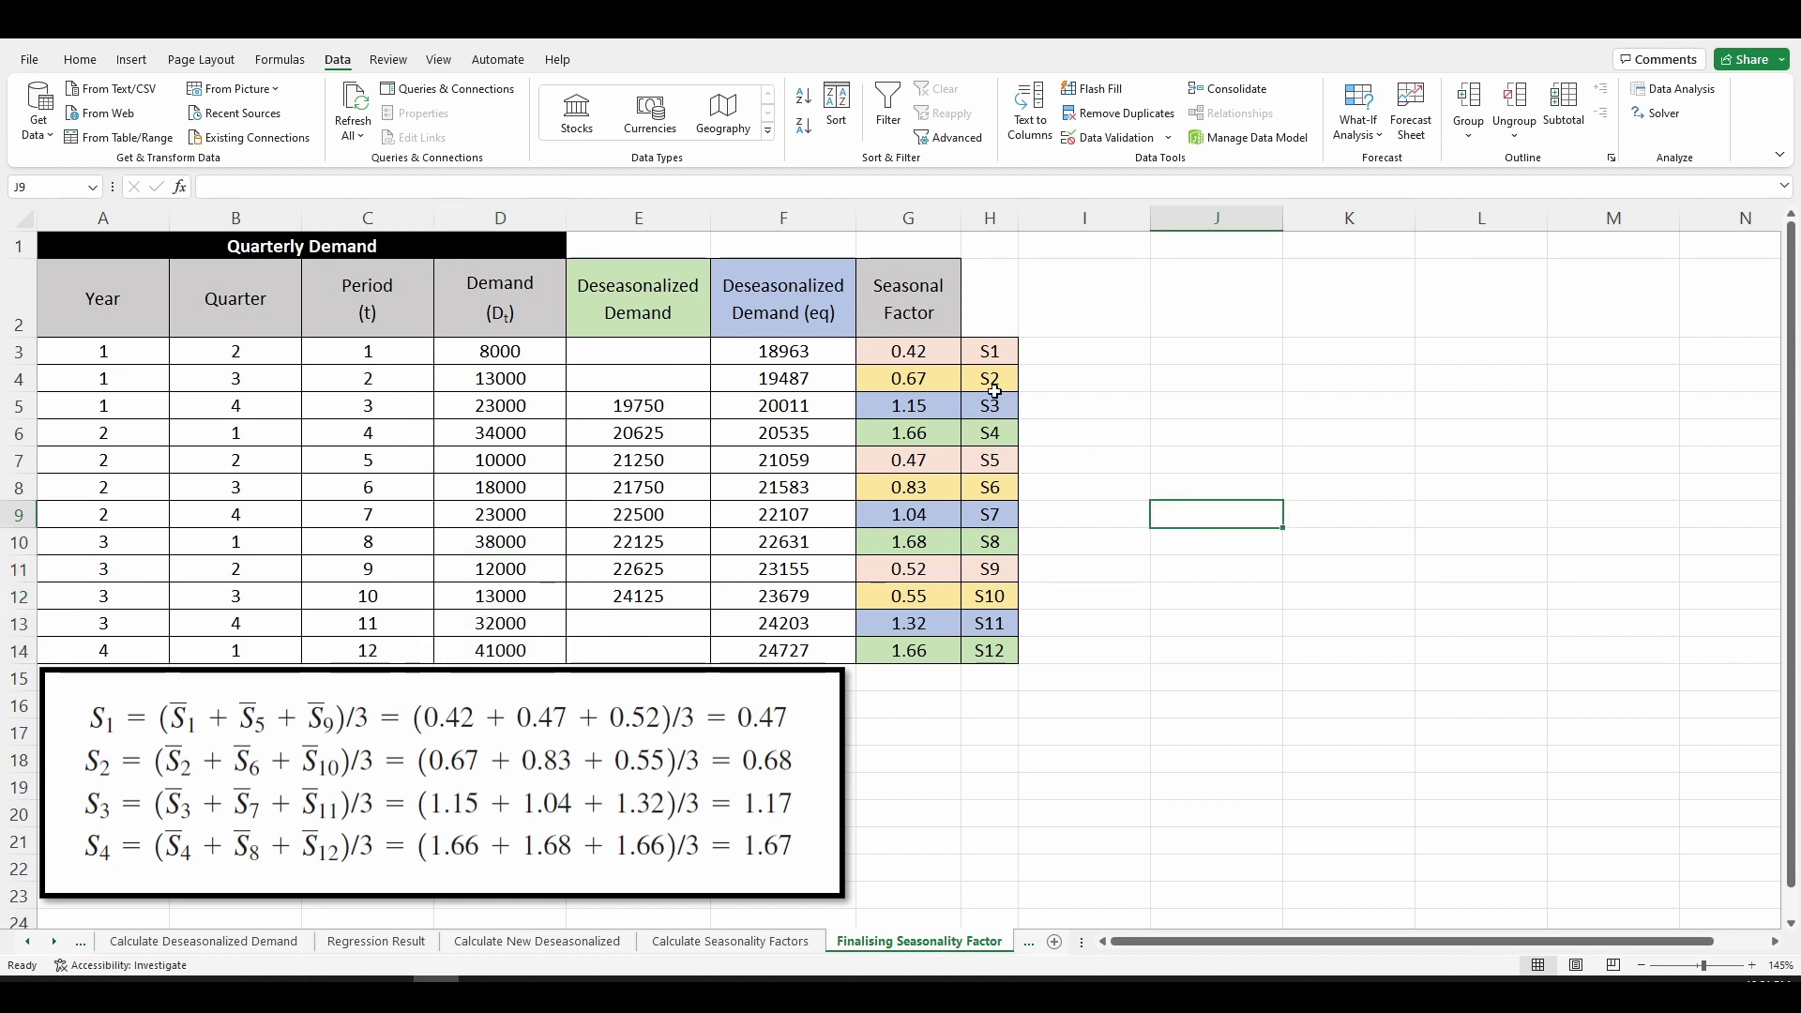
# Relate period 1 of the first demand cycle, D3 to D6, to its seasonal factor formula in G3.
pyautogui.click(928, 351)
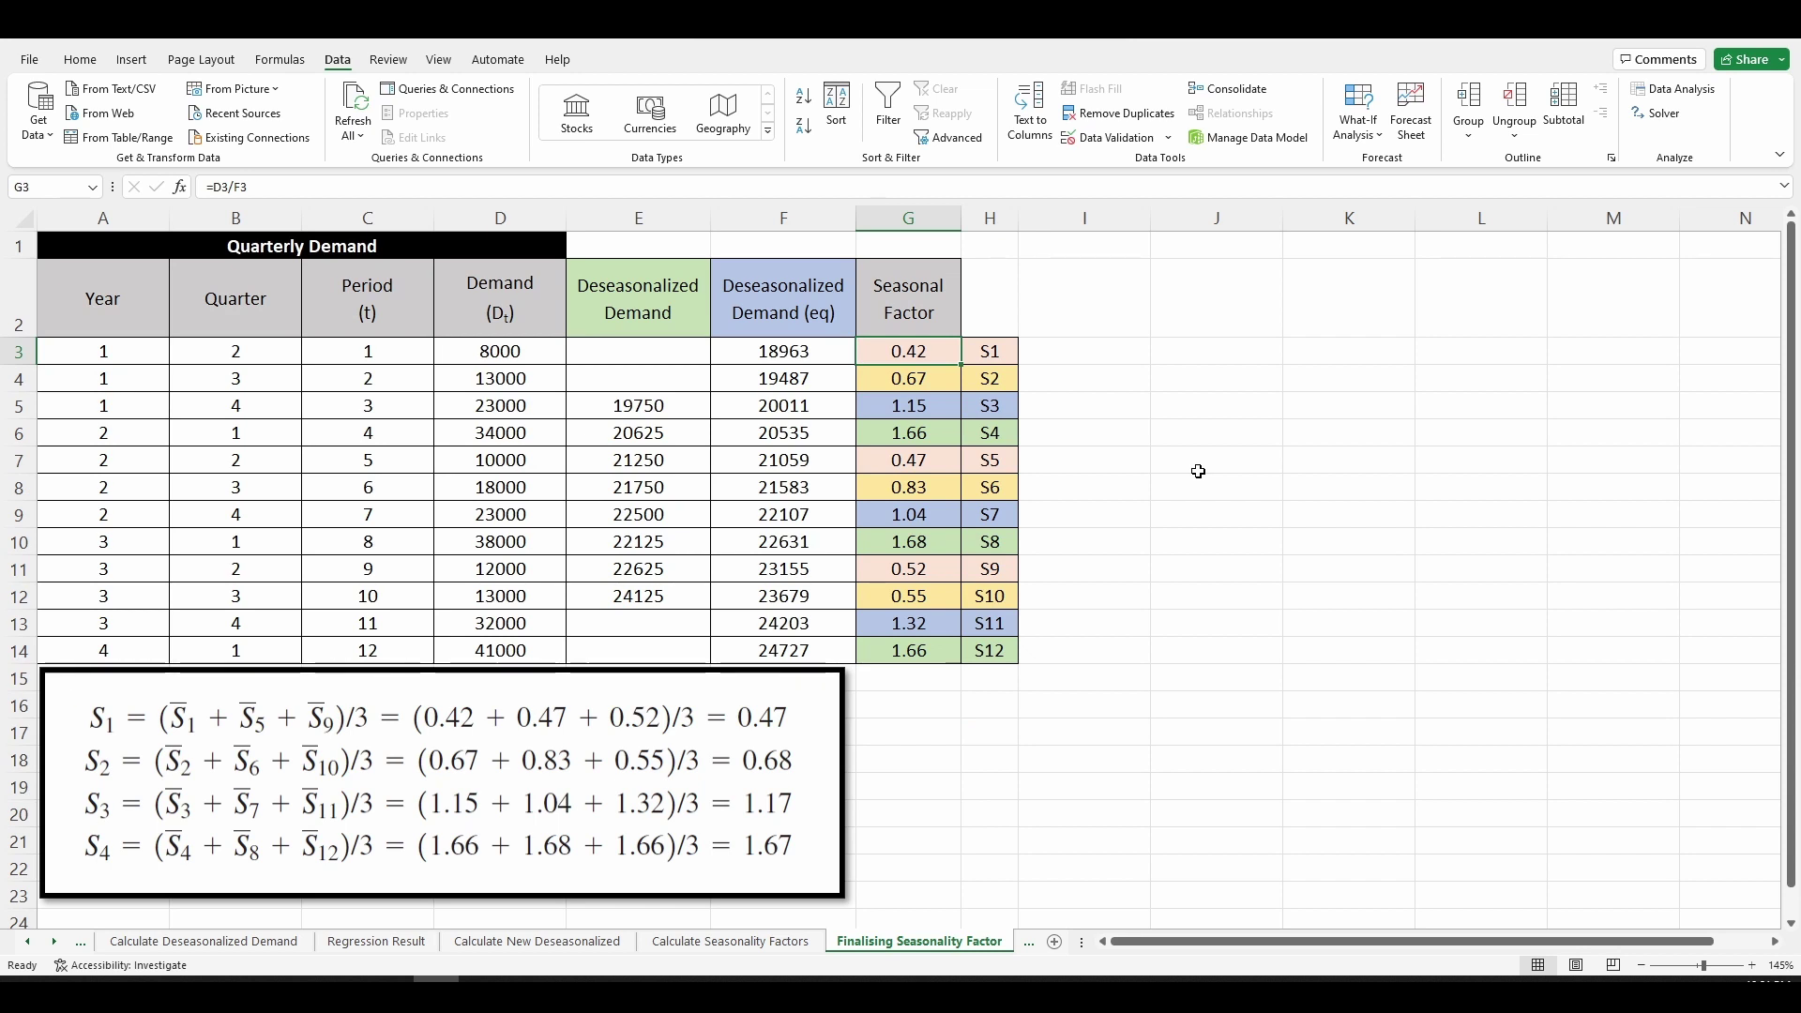
pyautogui.click(368, 351)
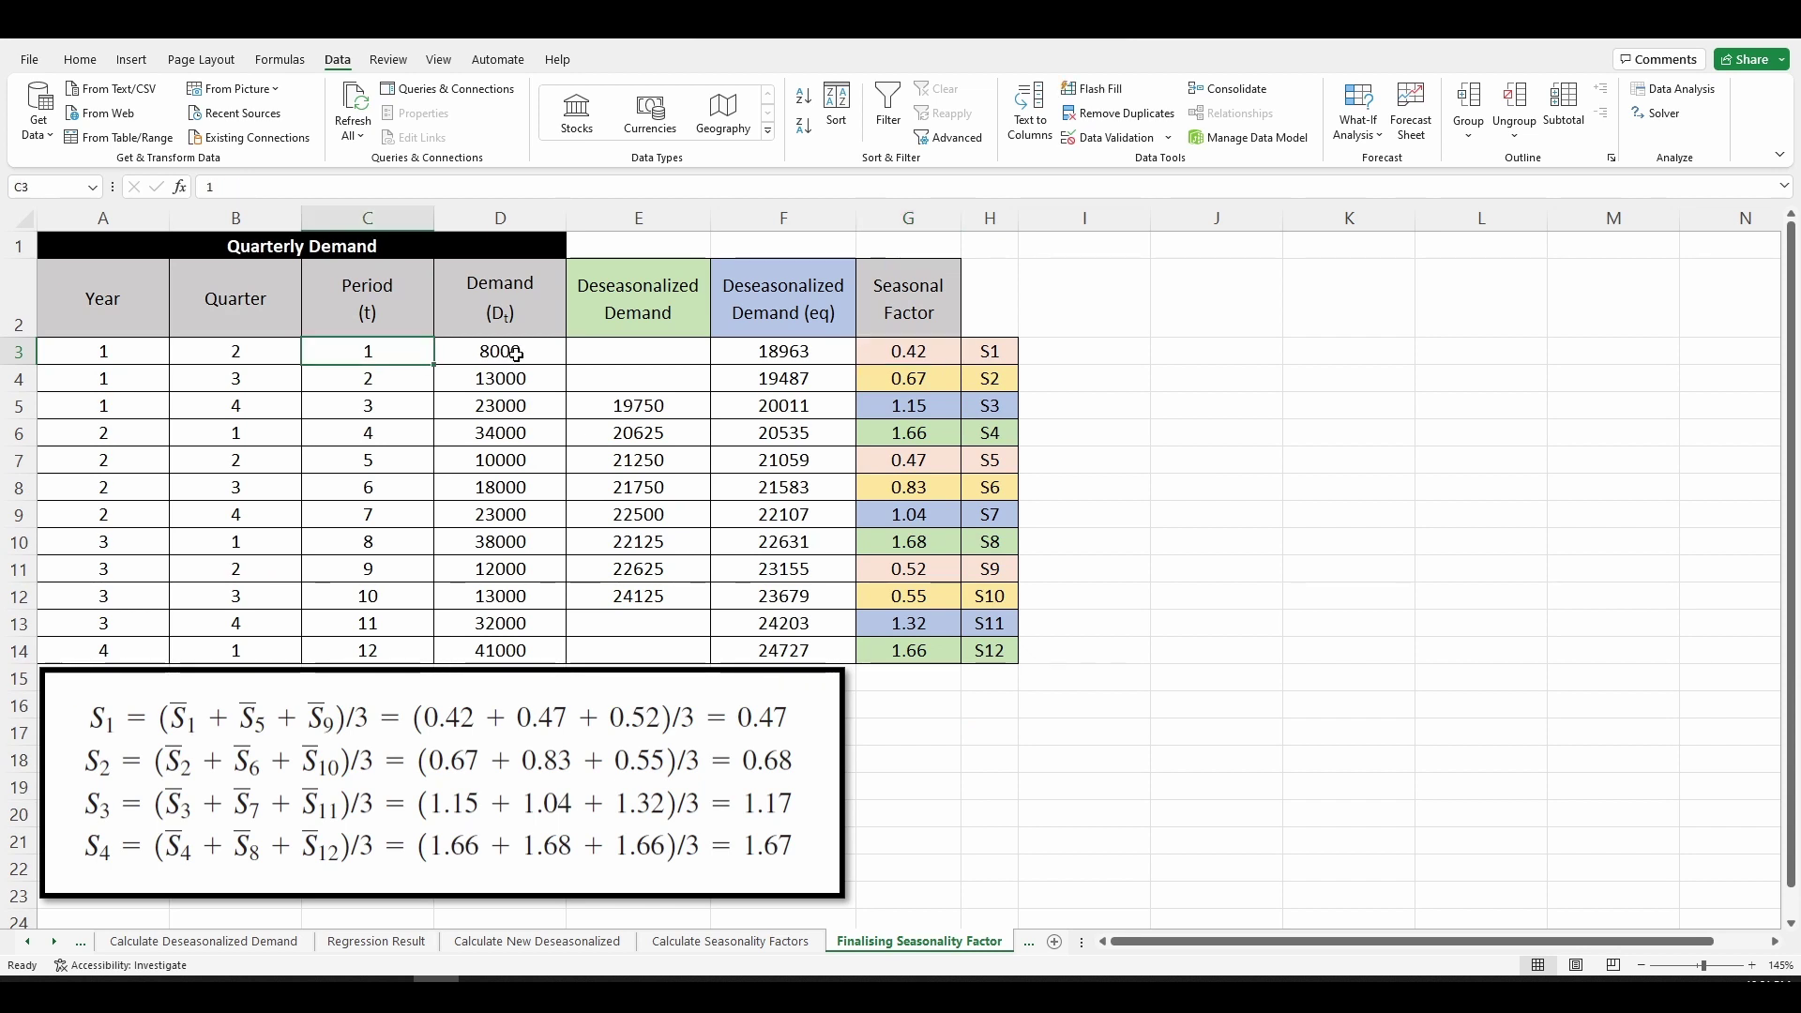
pyautogui.moveTo(479, 351); pyautogui.dragTo(516, 434)
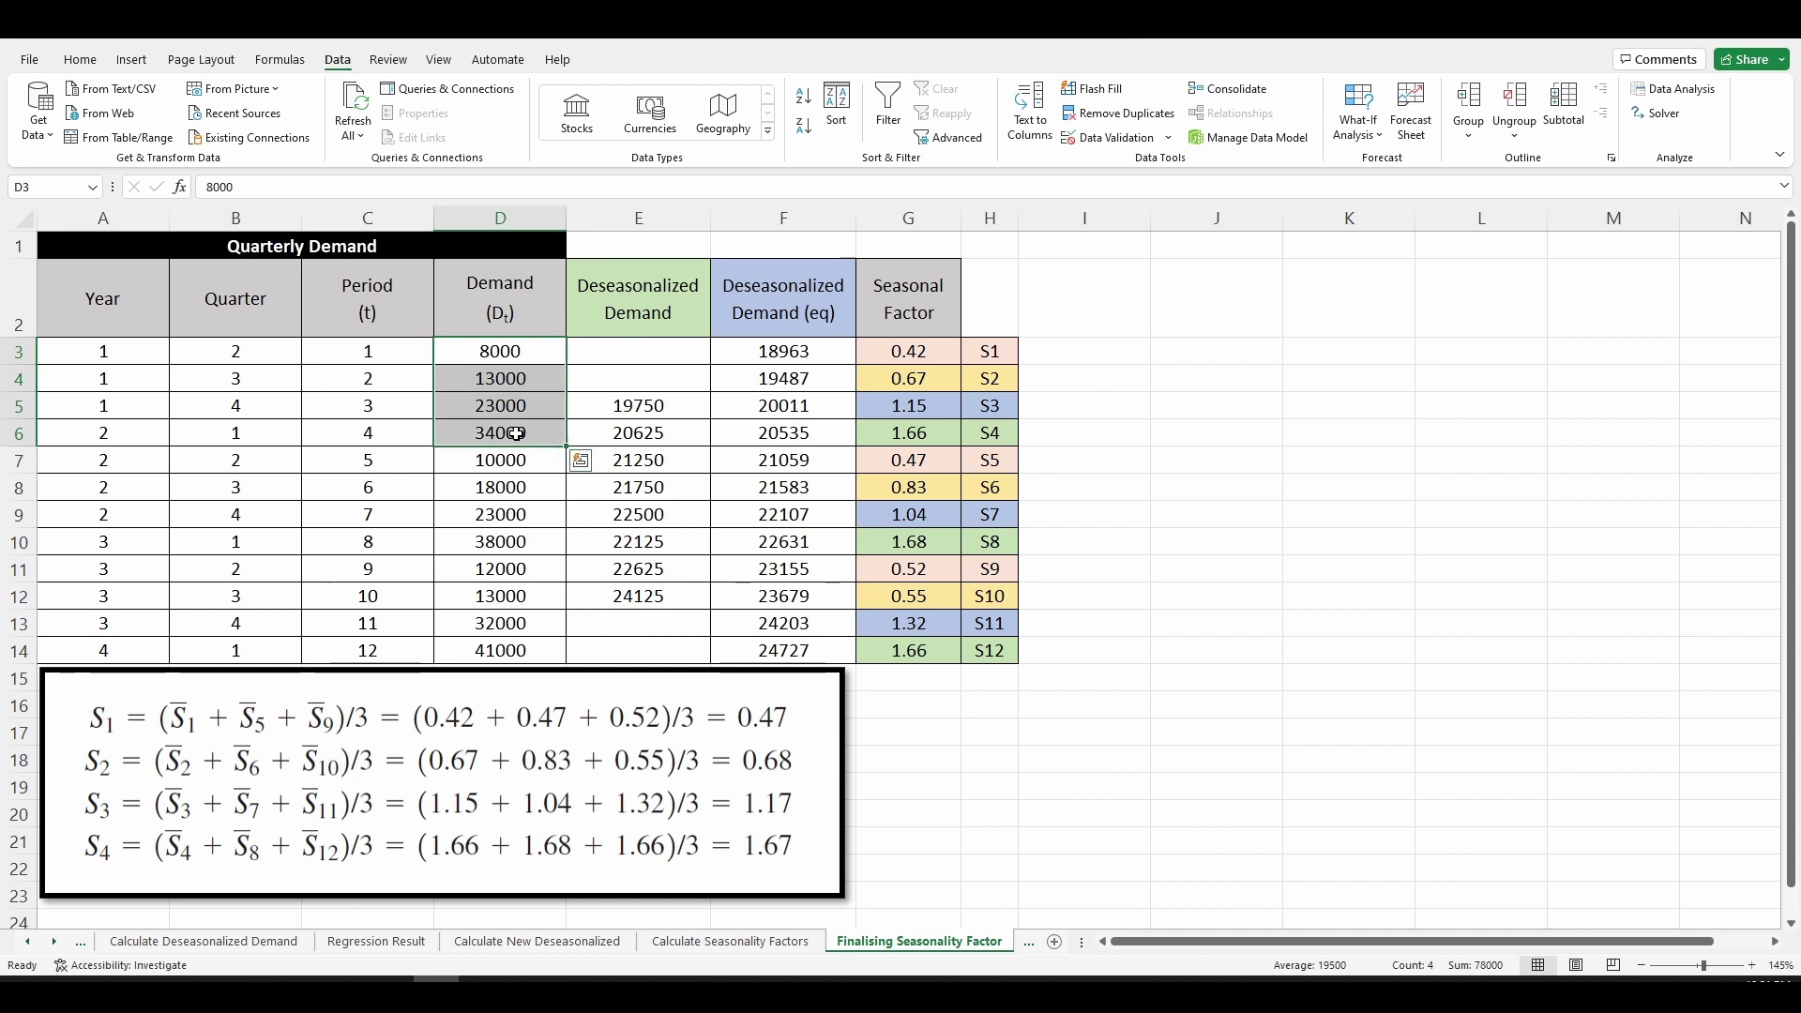
pyautogui.click(404, 350)
pyautogui.click(934, 353)
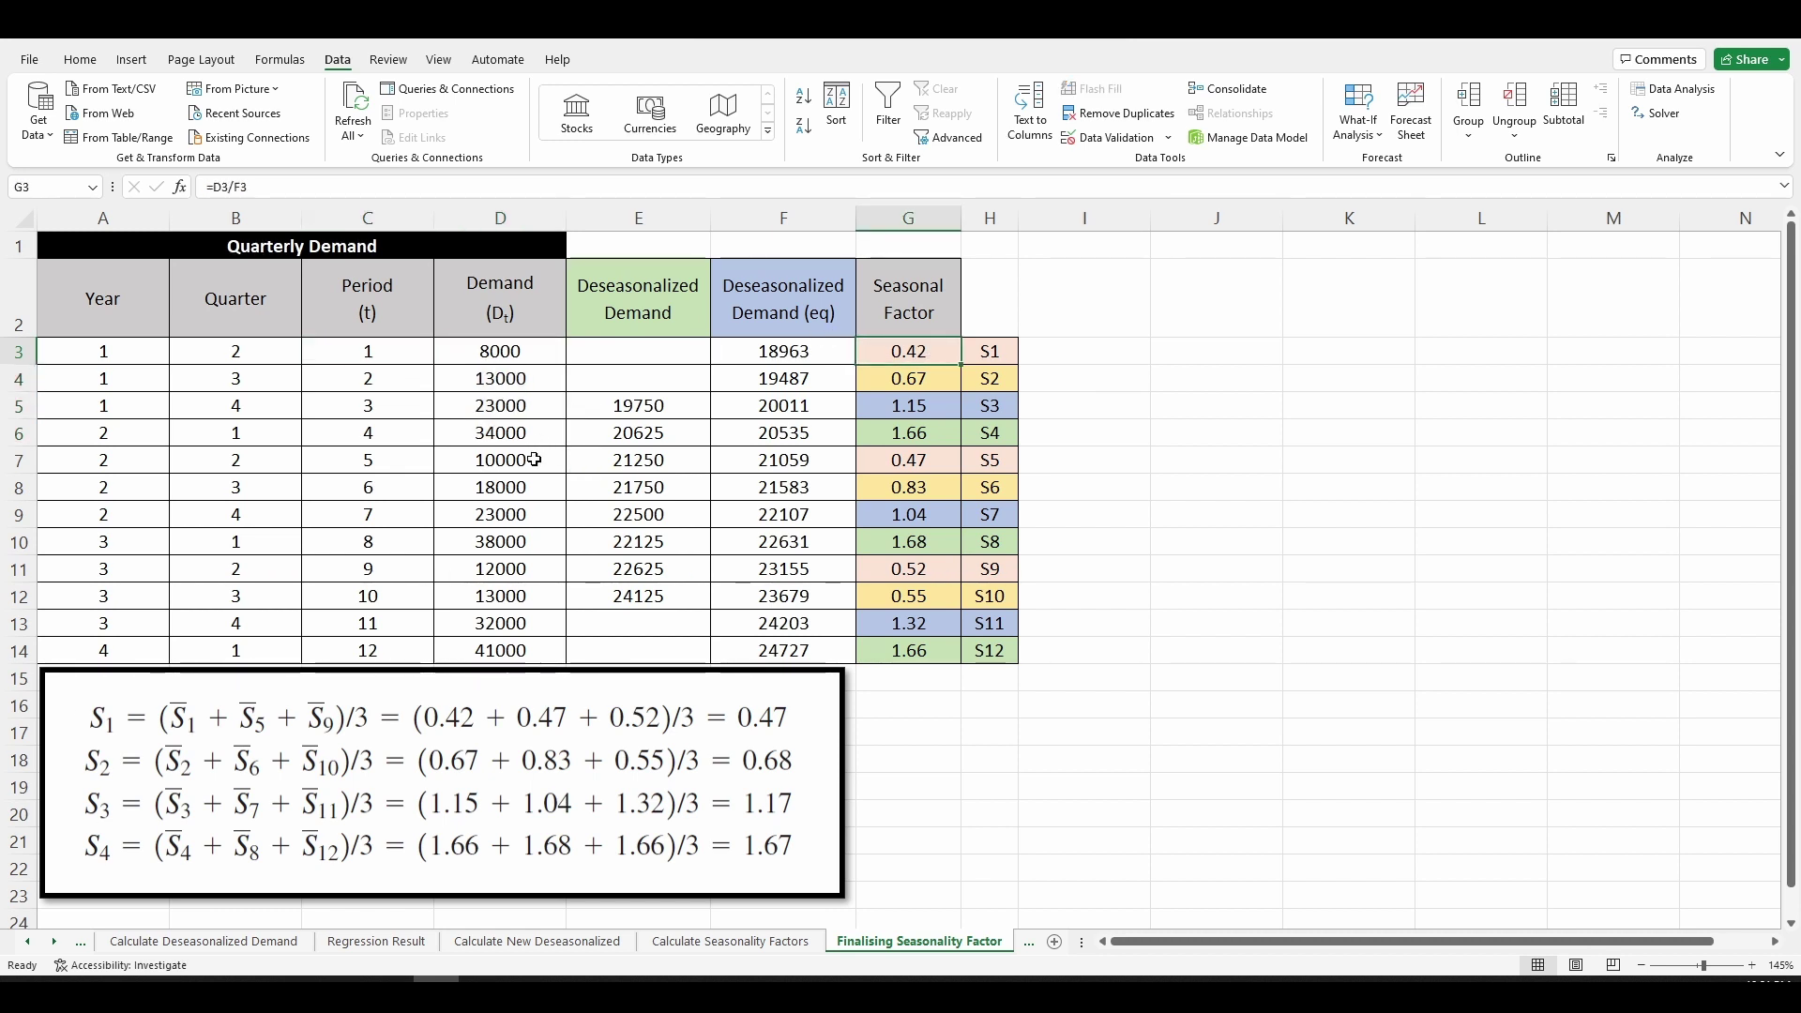
# Inspect the seasonal factors in G7 and G11 for periods 5 and 9, the first periods of the second and third demand cycles.
pyautogui.moveTo(538, 450)
pyautogui.mouseDown()
pyautogui.moveTo(540, 541)
pyautogui.moveTo(551, 452)
pyautogui.mouseUp()
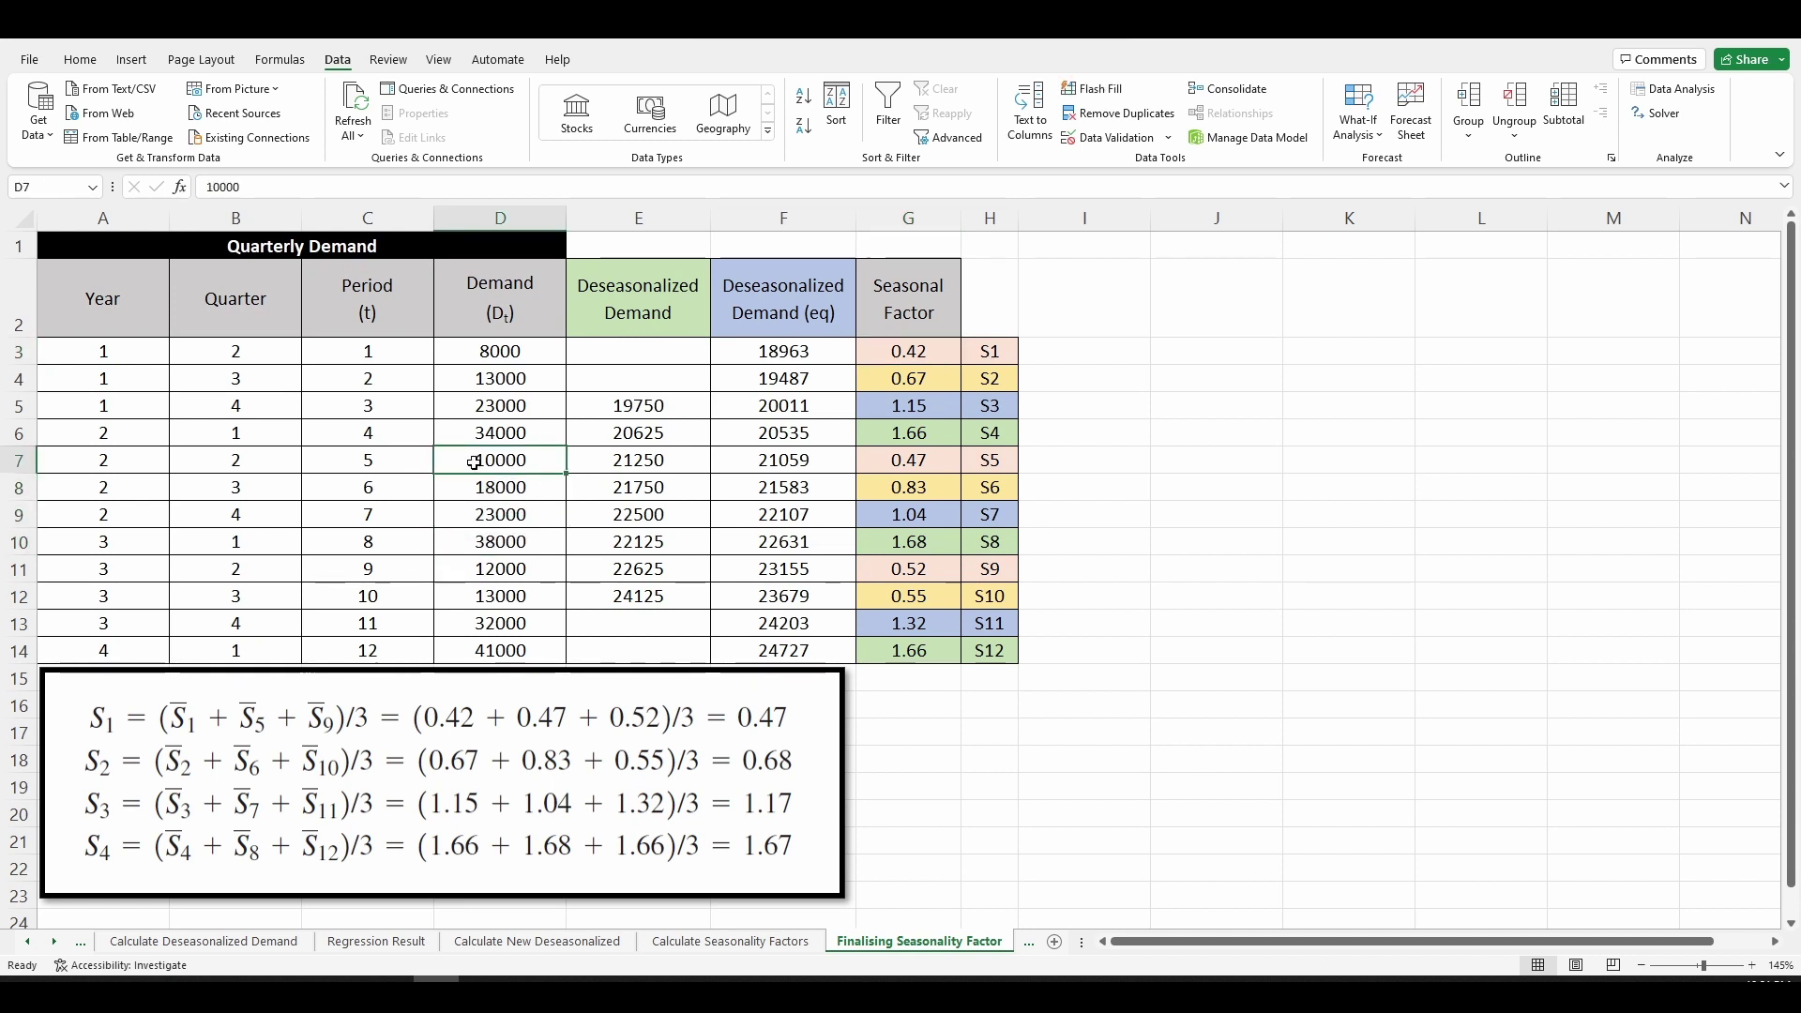
pyautogui.click(411, 464)
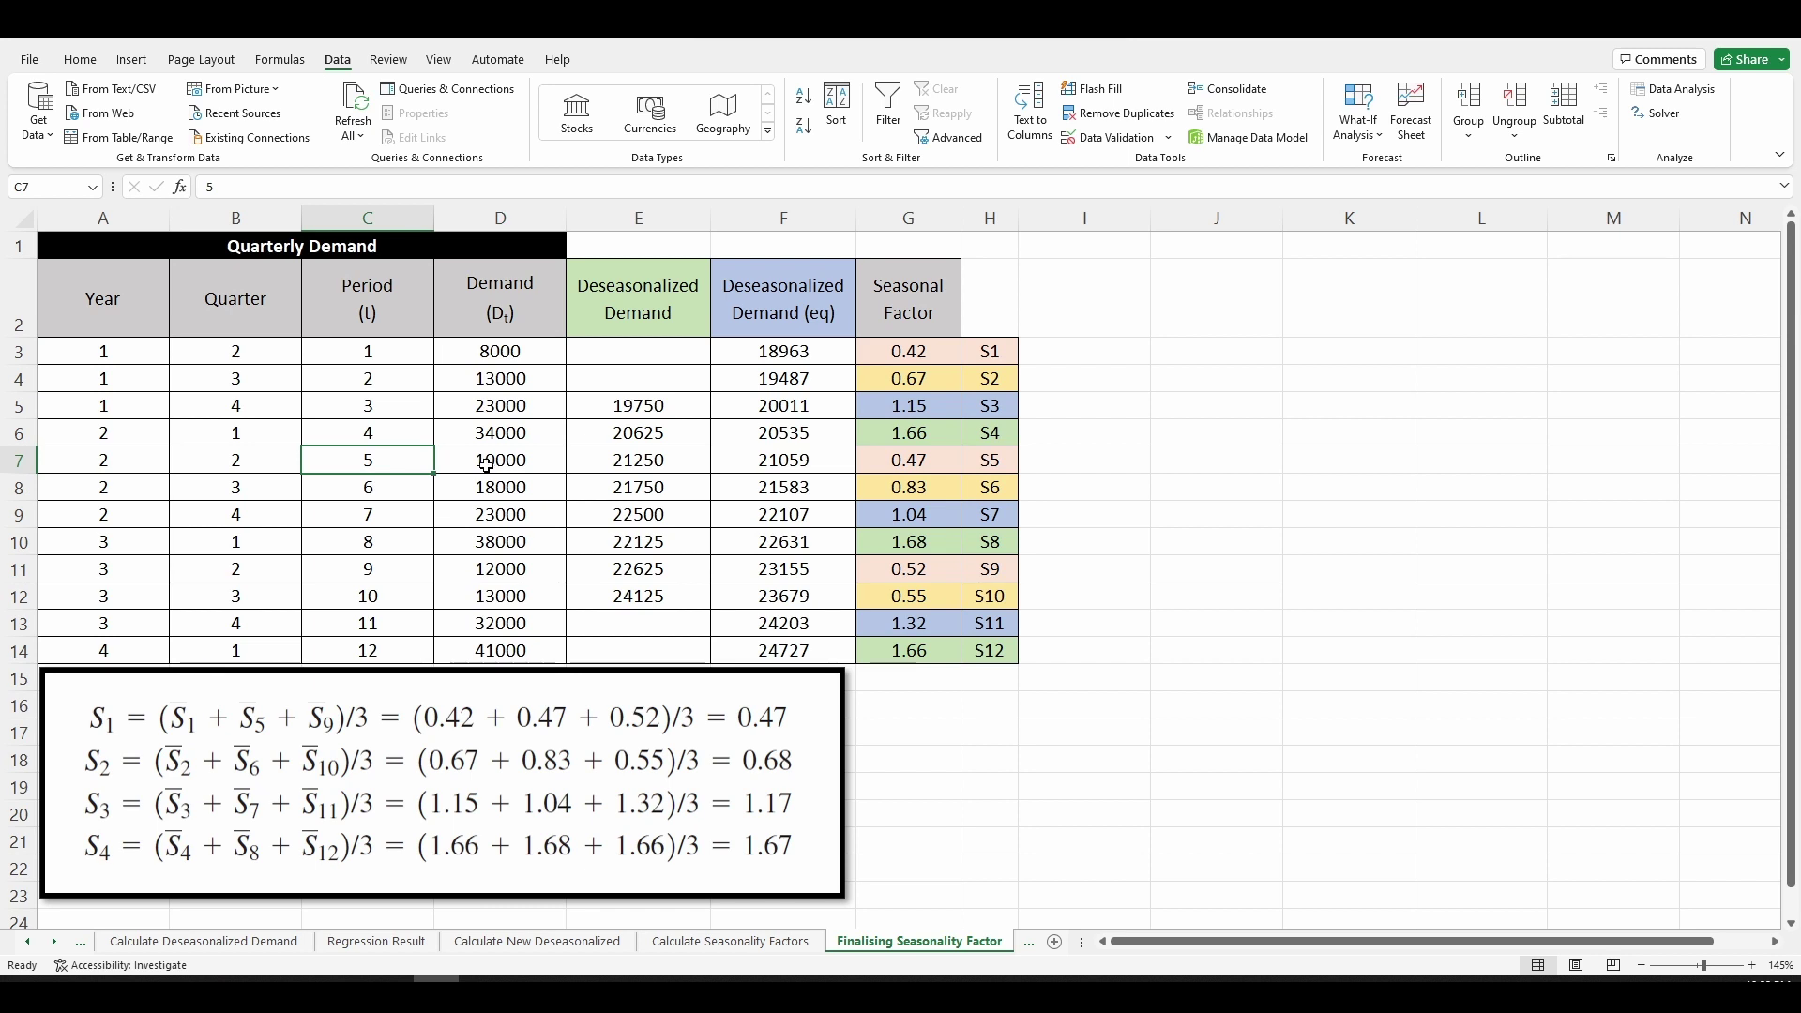
pyautogui.click(916, 469)
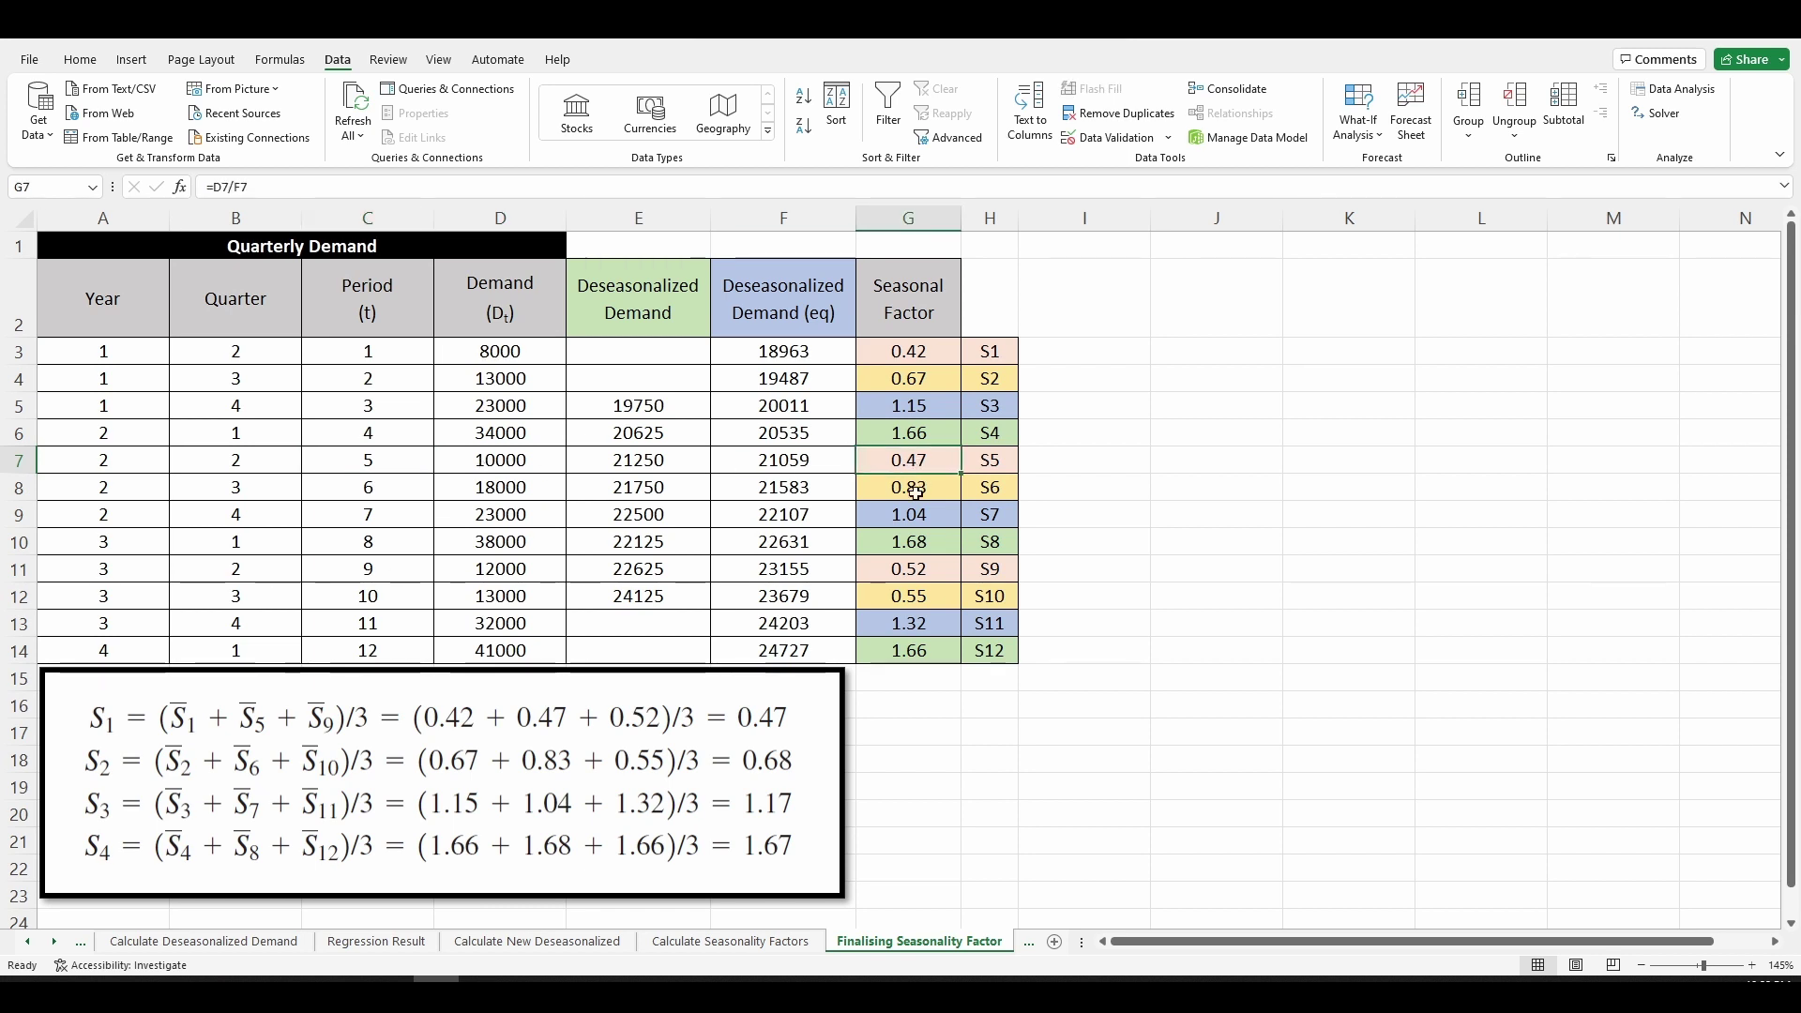
pyautogui.moveTo(484, 465); pyautogui.dragTo(472, 555)
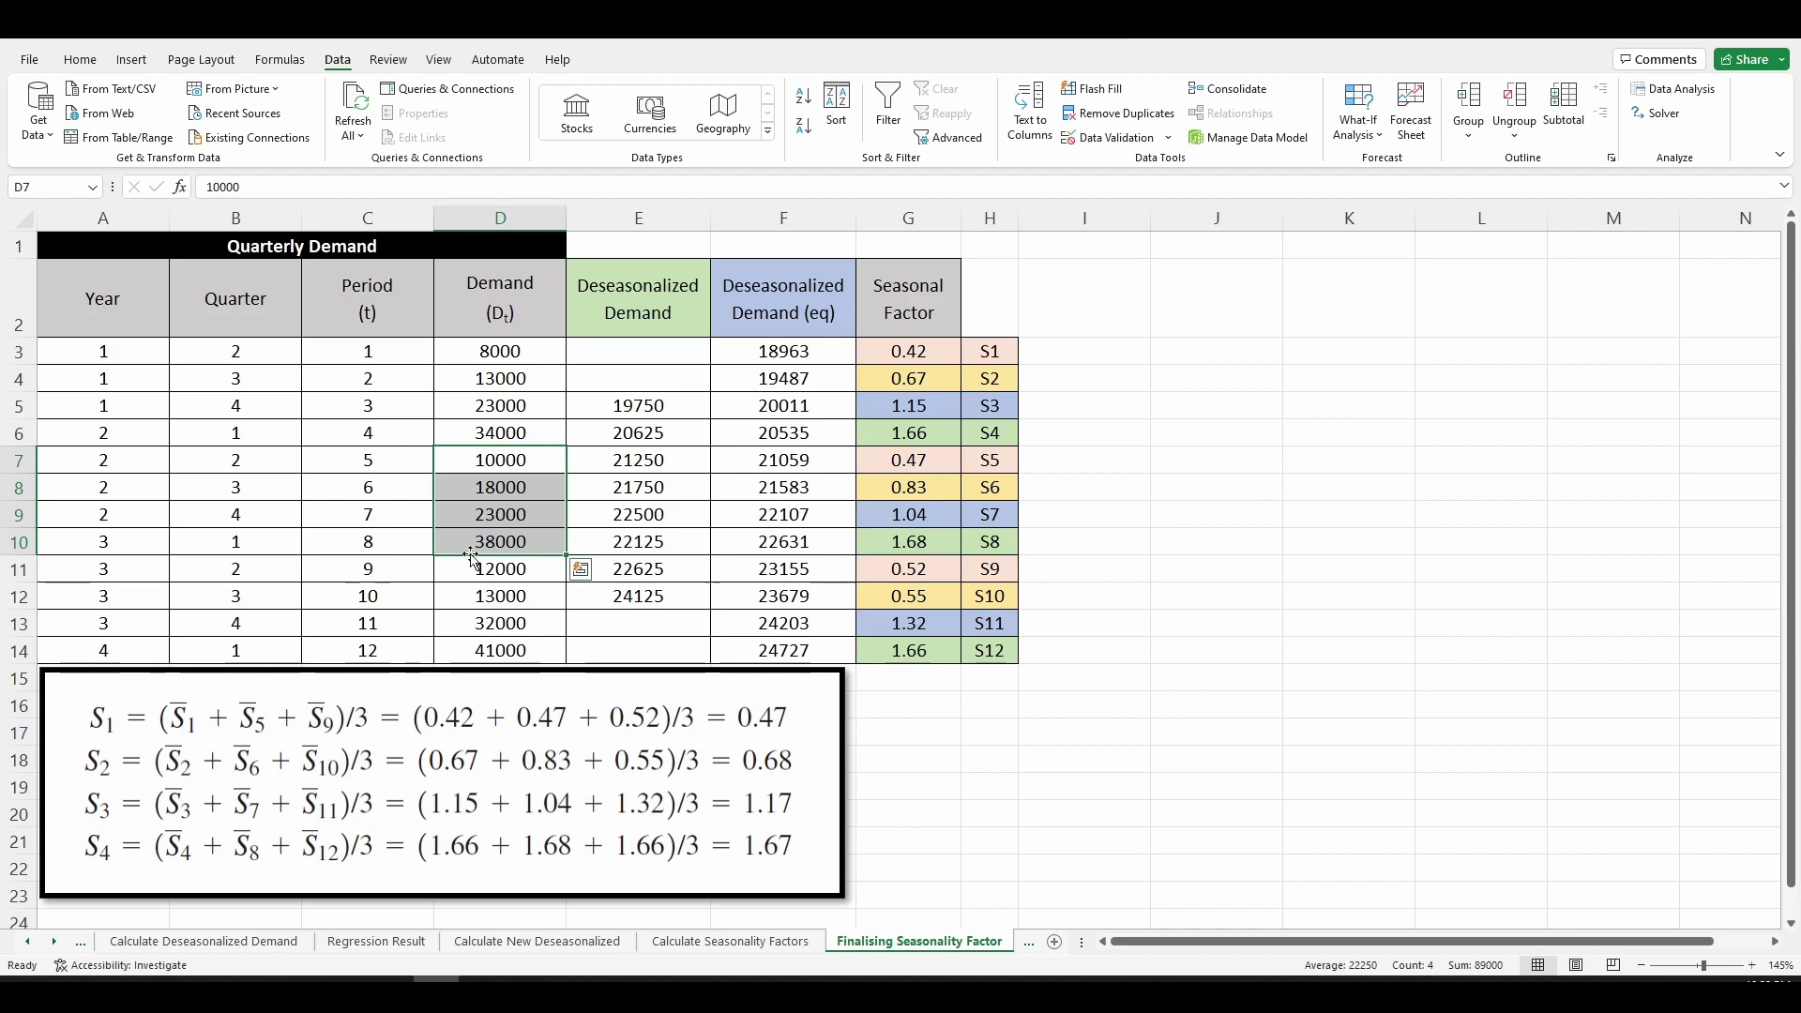
pyautogui.click(422, 568)
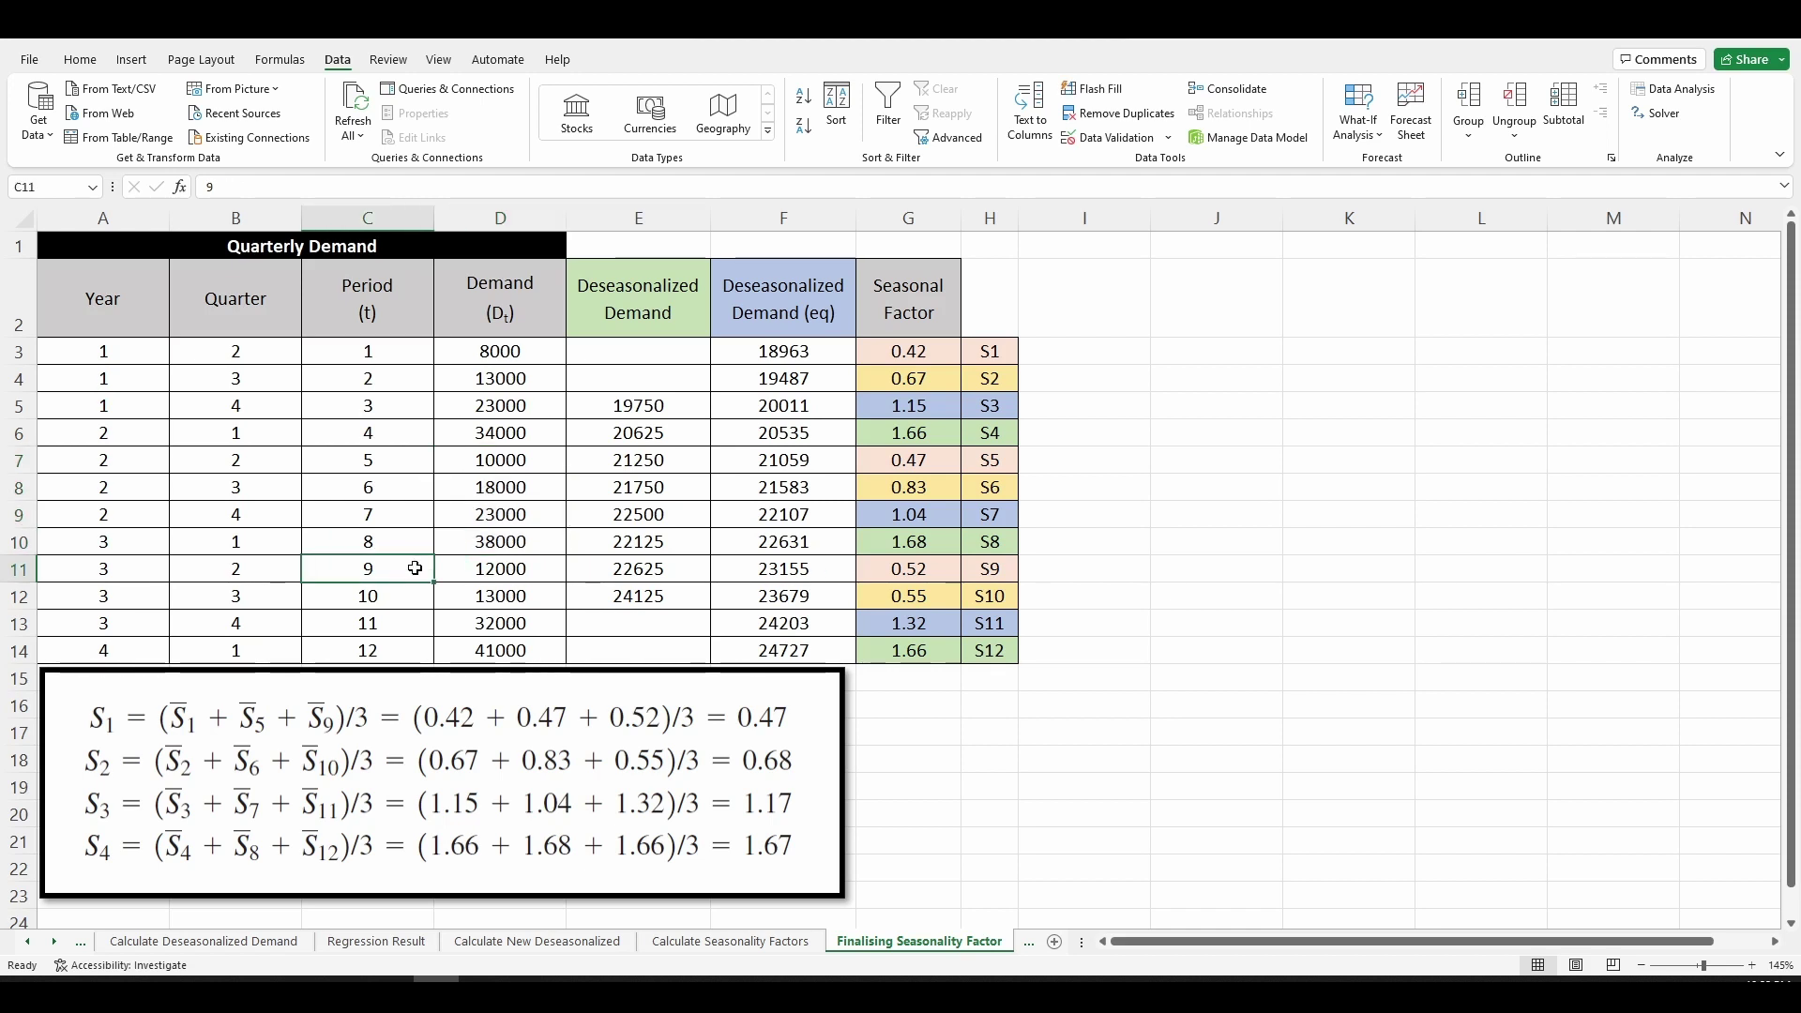
pyautogui.click(925, 570)
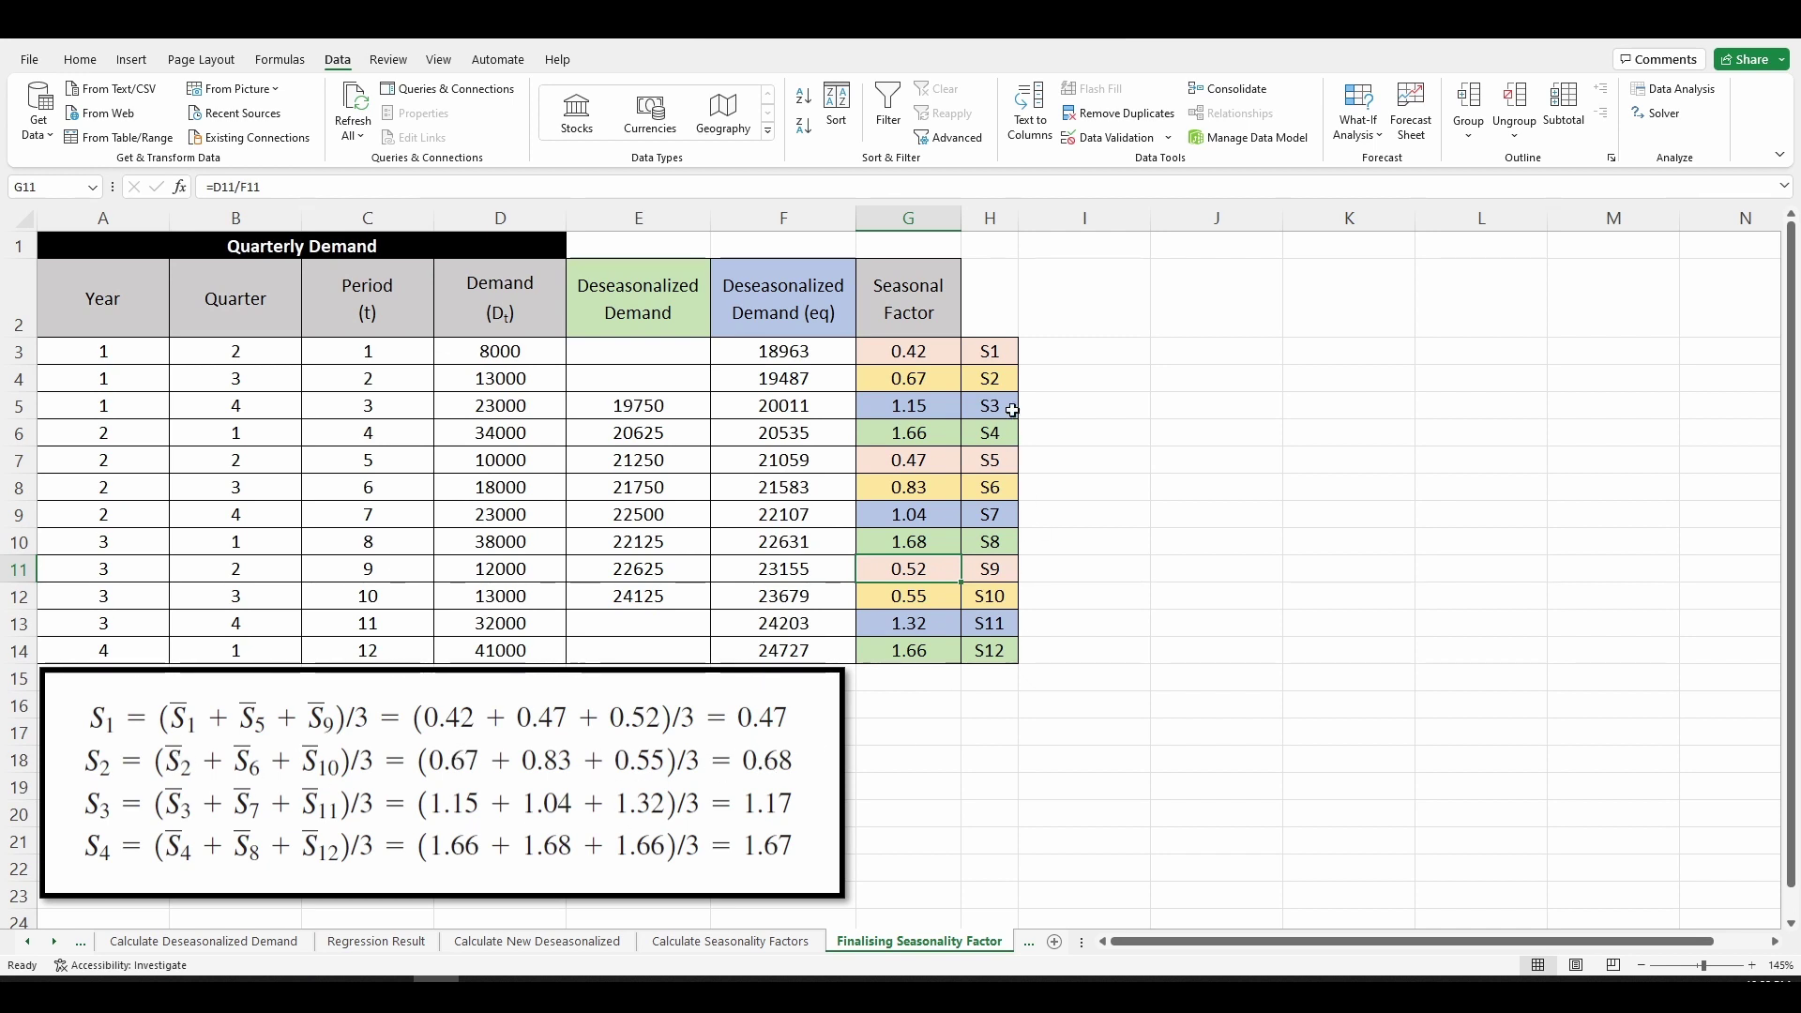
# Go through the labels S1, S5 and S9 in H3, H7 and H11 that enter the first seasonal factor average.
pyautogui.click(994, 333)
pyautogui.click(994, 352)
pyautogui.click(996, 460)
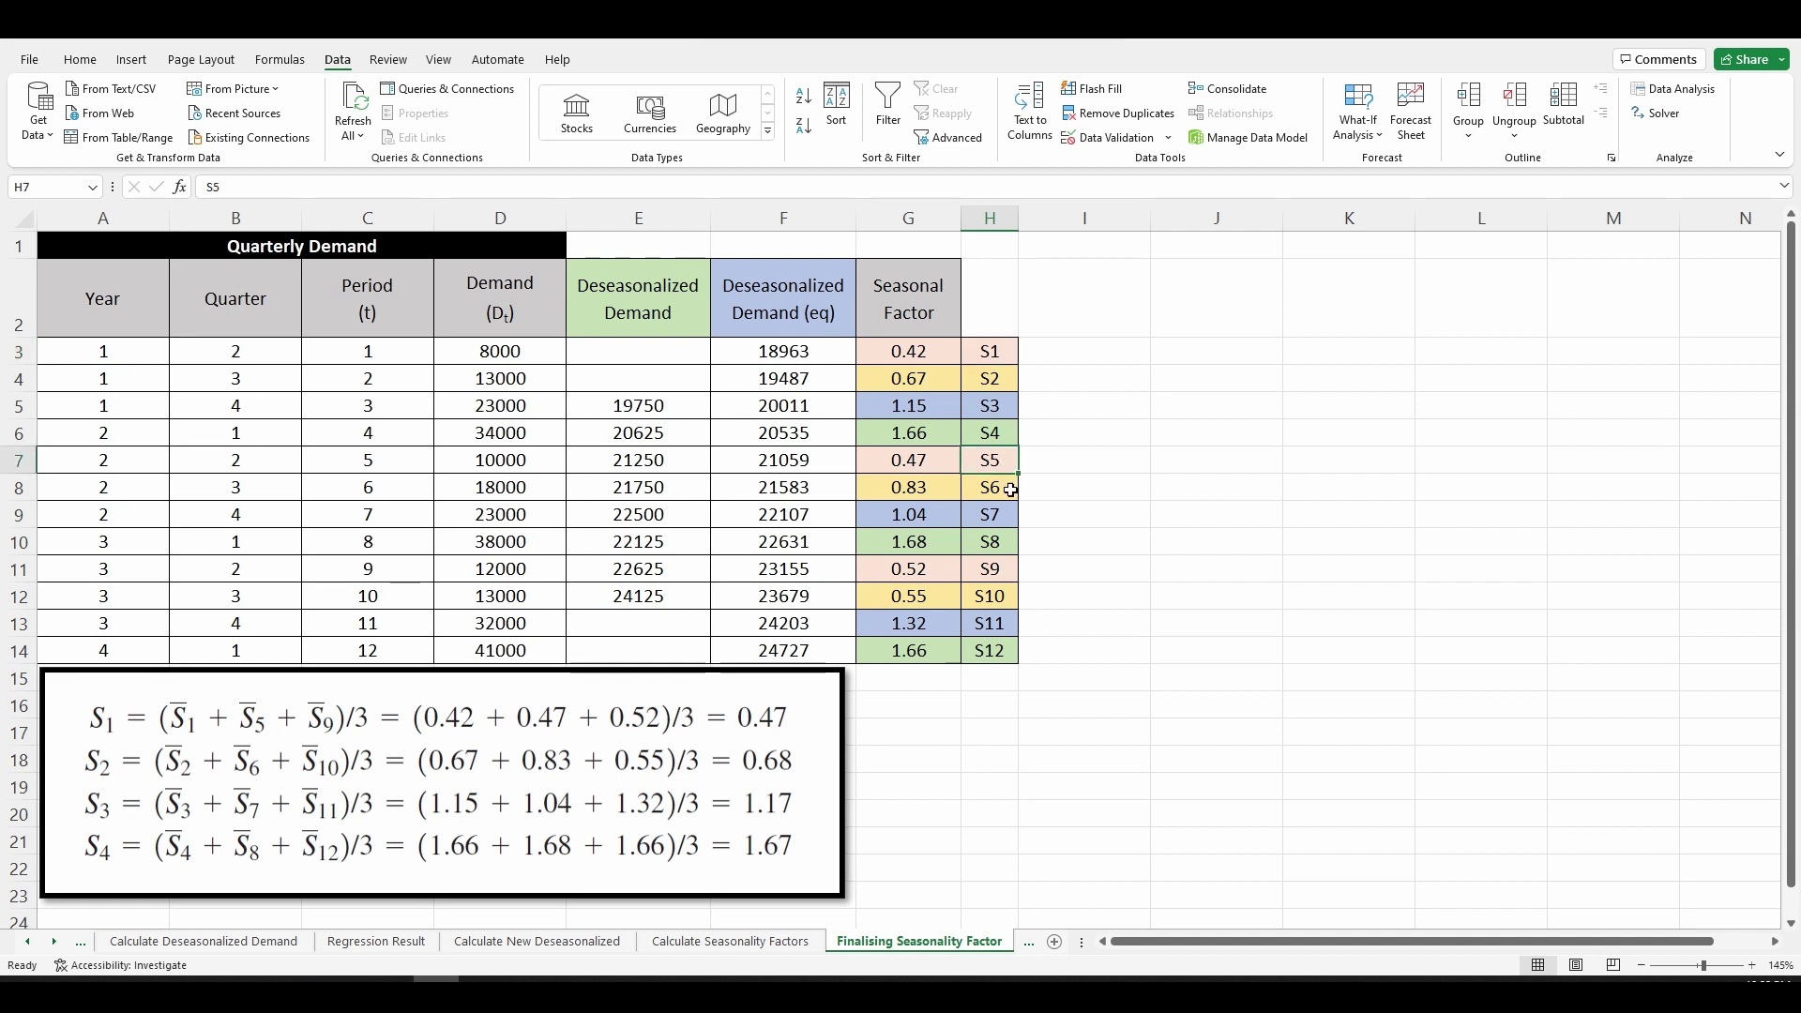
pyautogui.click(996, 568)
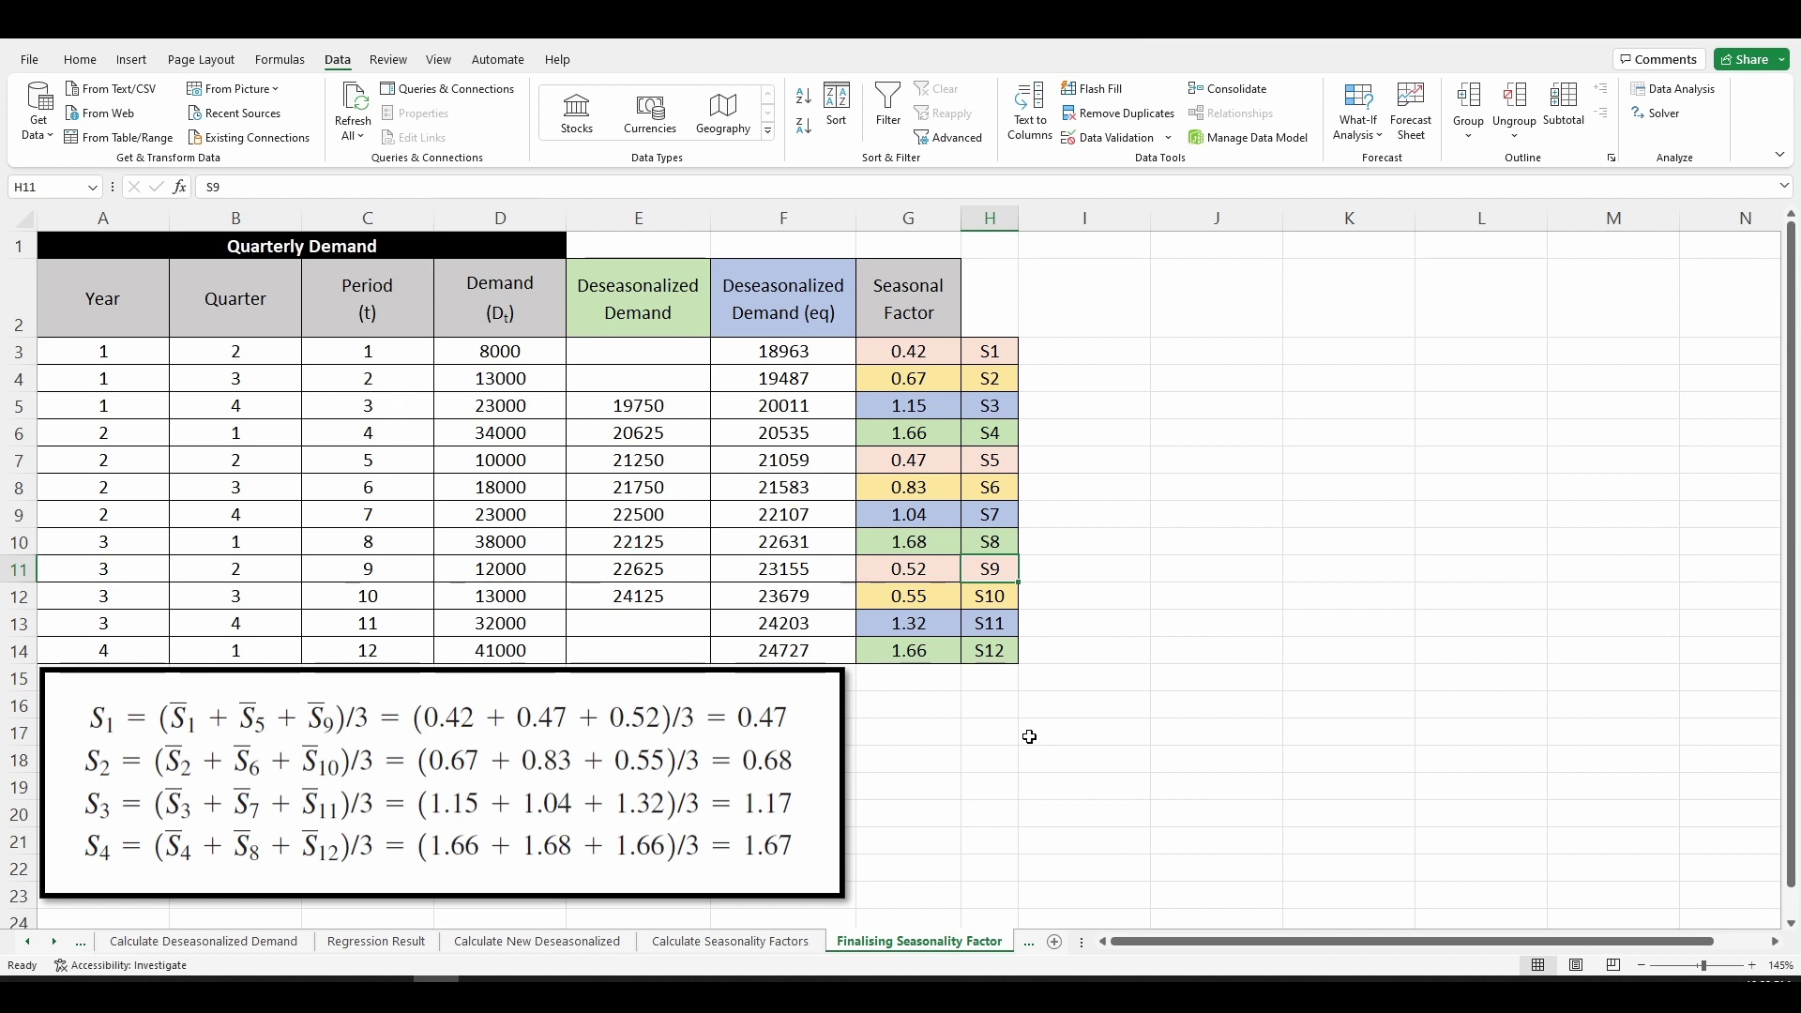
# Open the Final Forecast sheet and examine the averaged seasonal factors S1 to S4 in I3:J6.
pyautogui.click(54, 941)
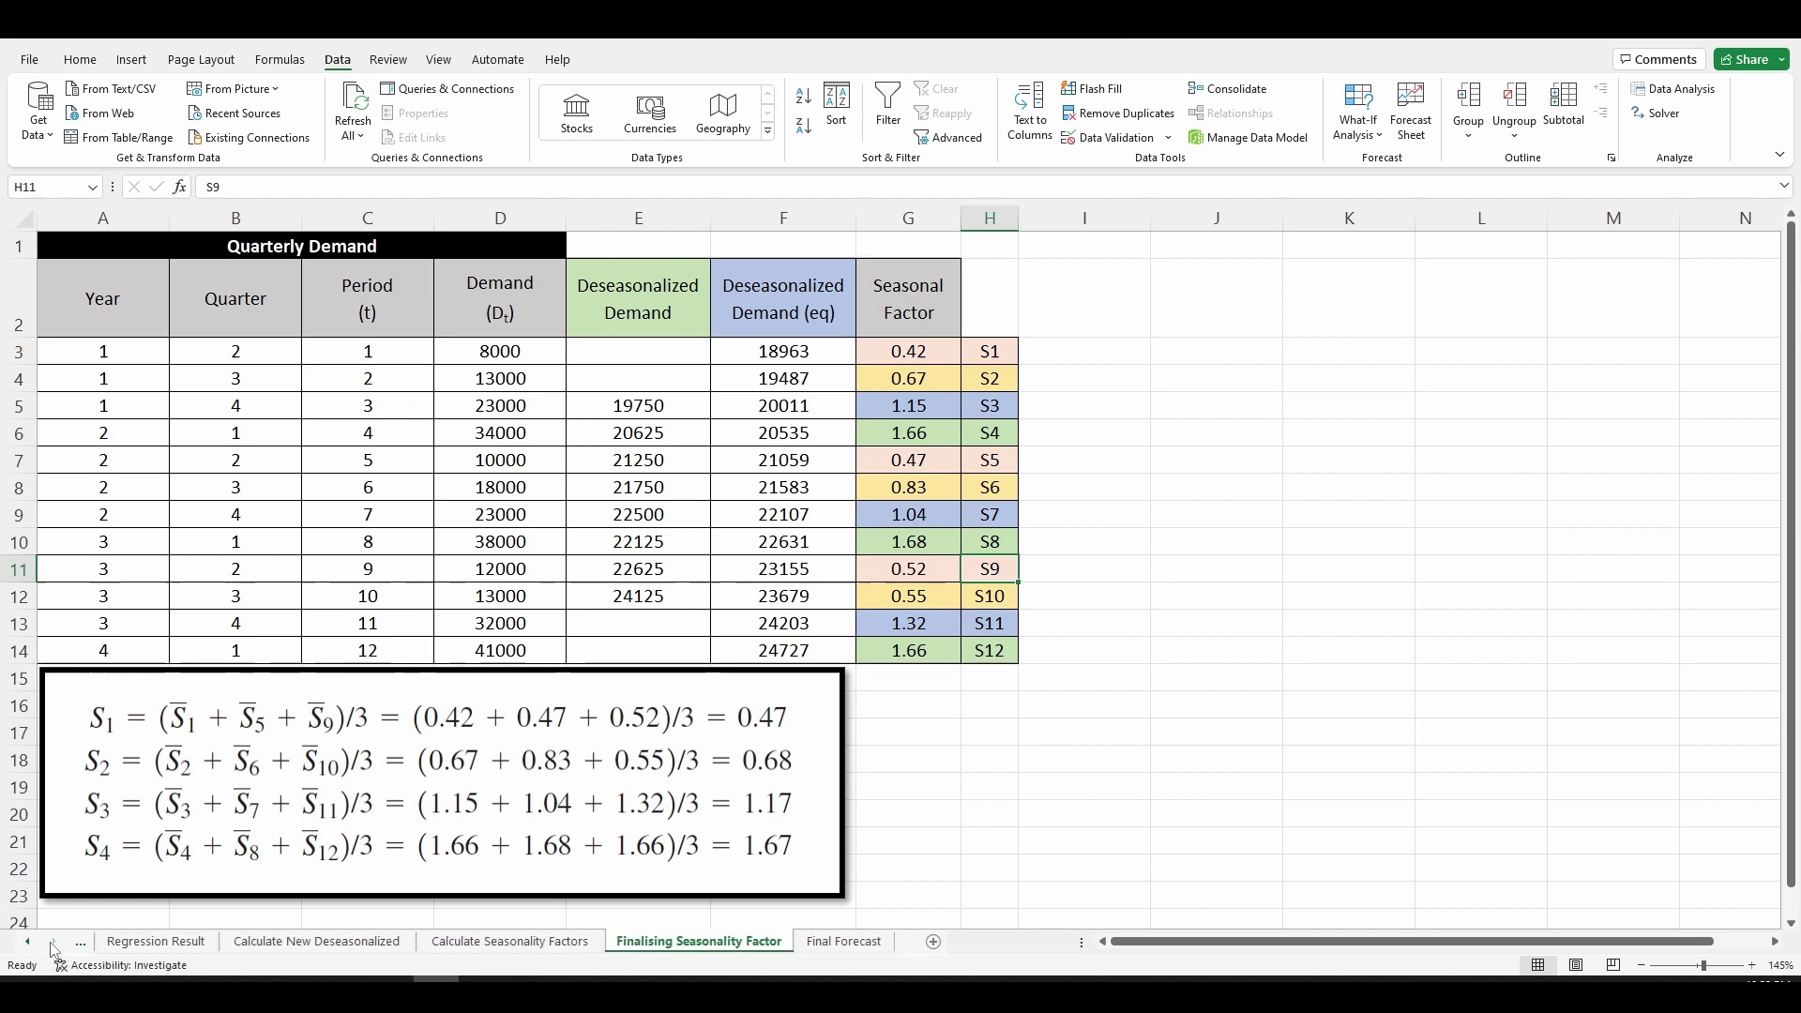
pyautogui.click(844, 941)
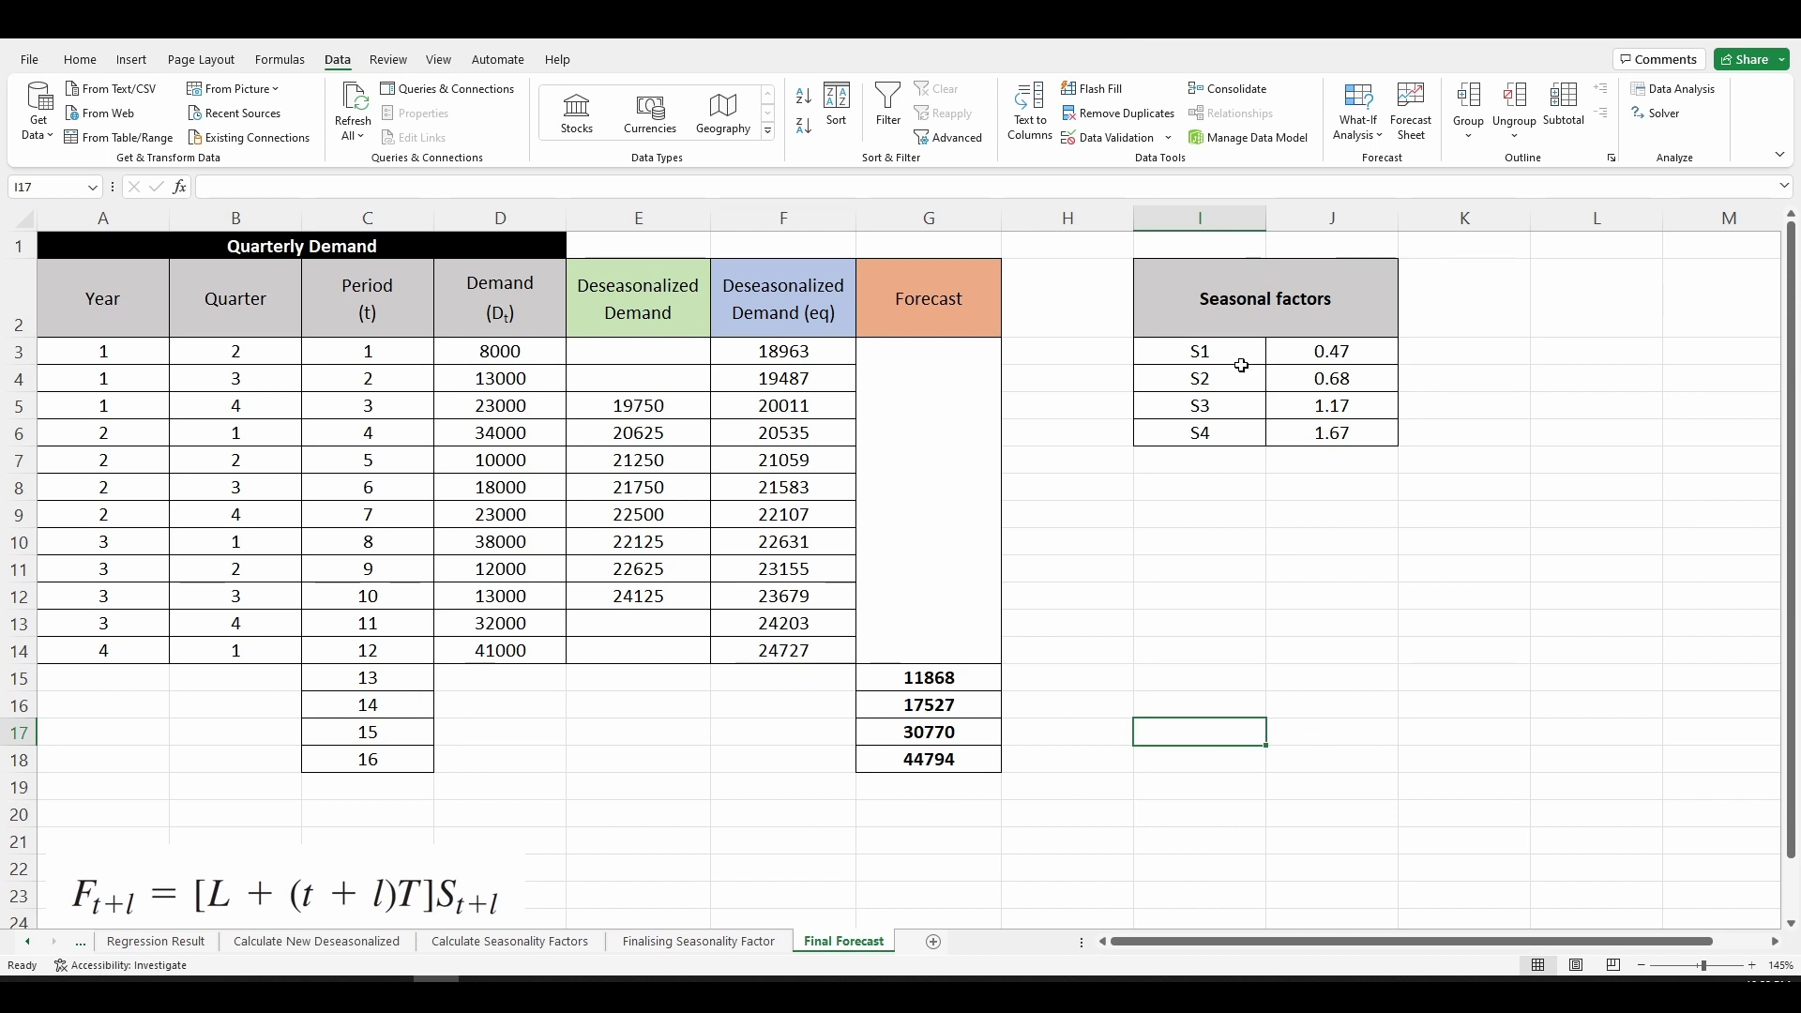
pyautogui.moveTo(1221, 349); pyautogui.dragTo(1368, 424)
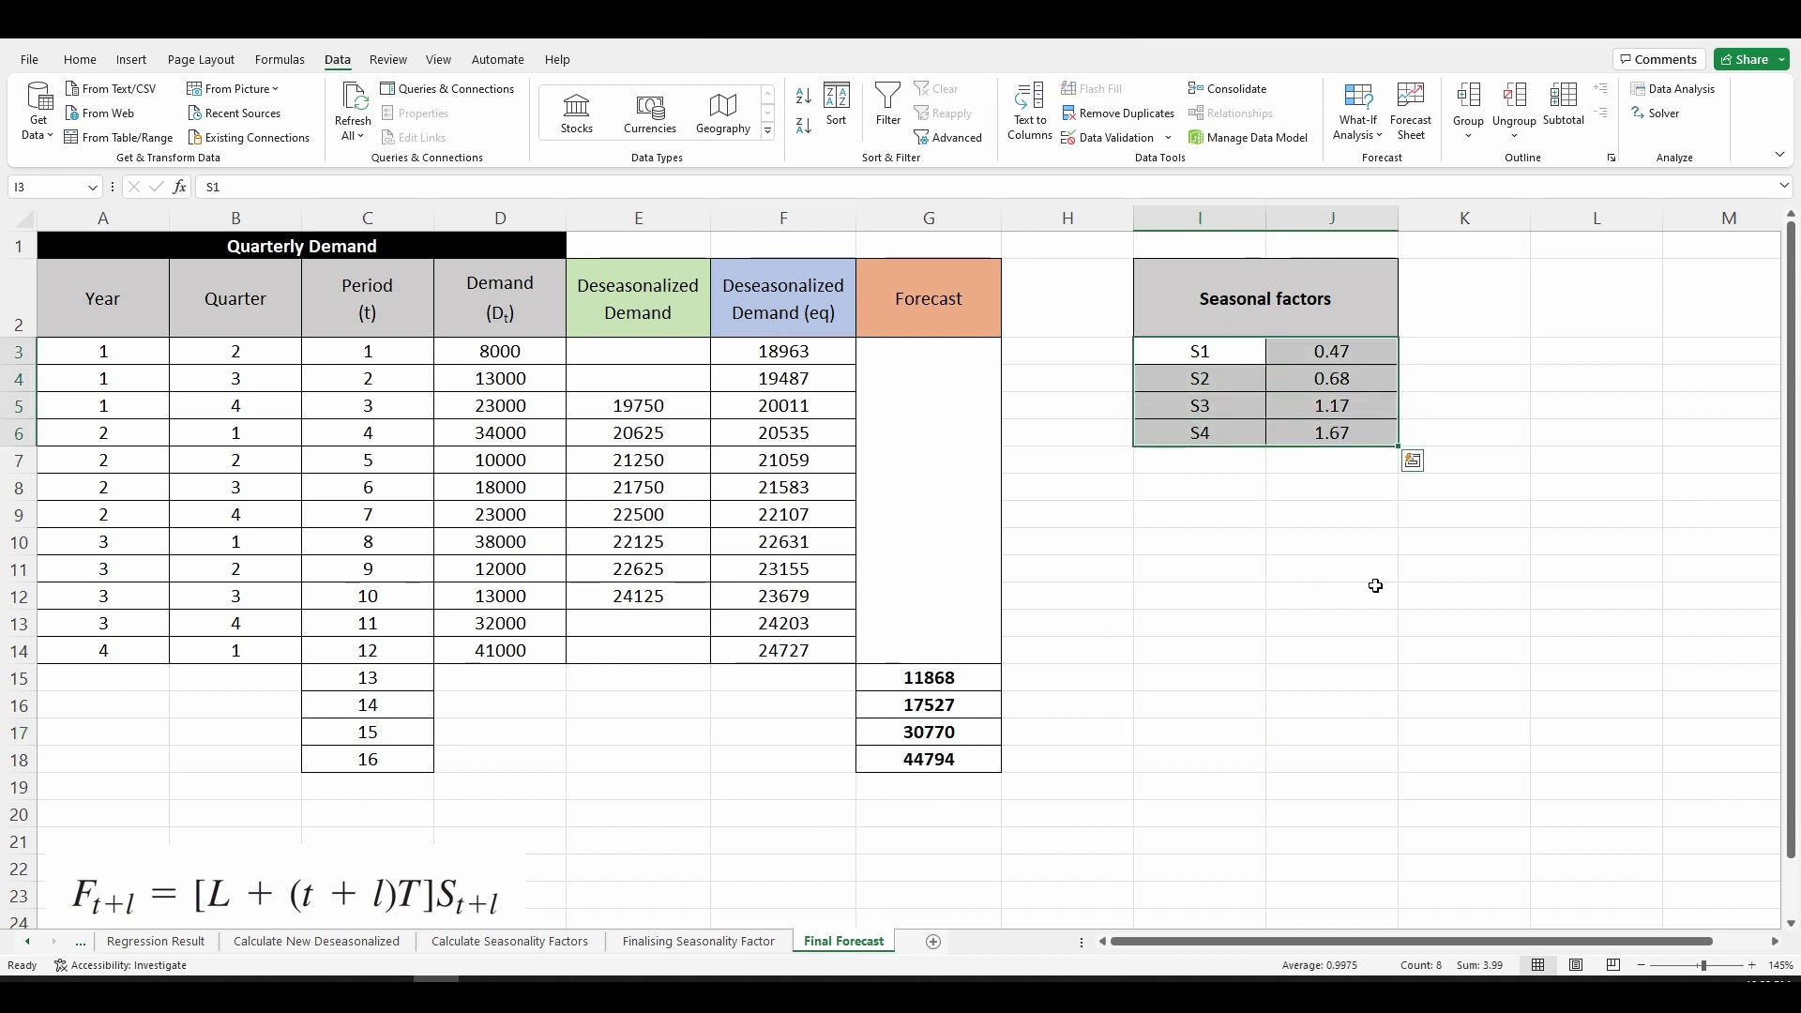
pyautogui.click(1191, 752)
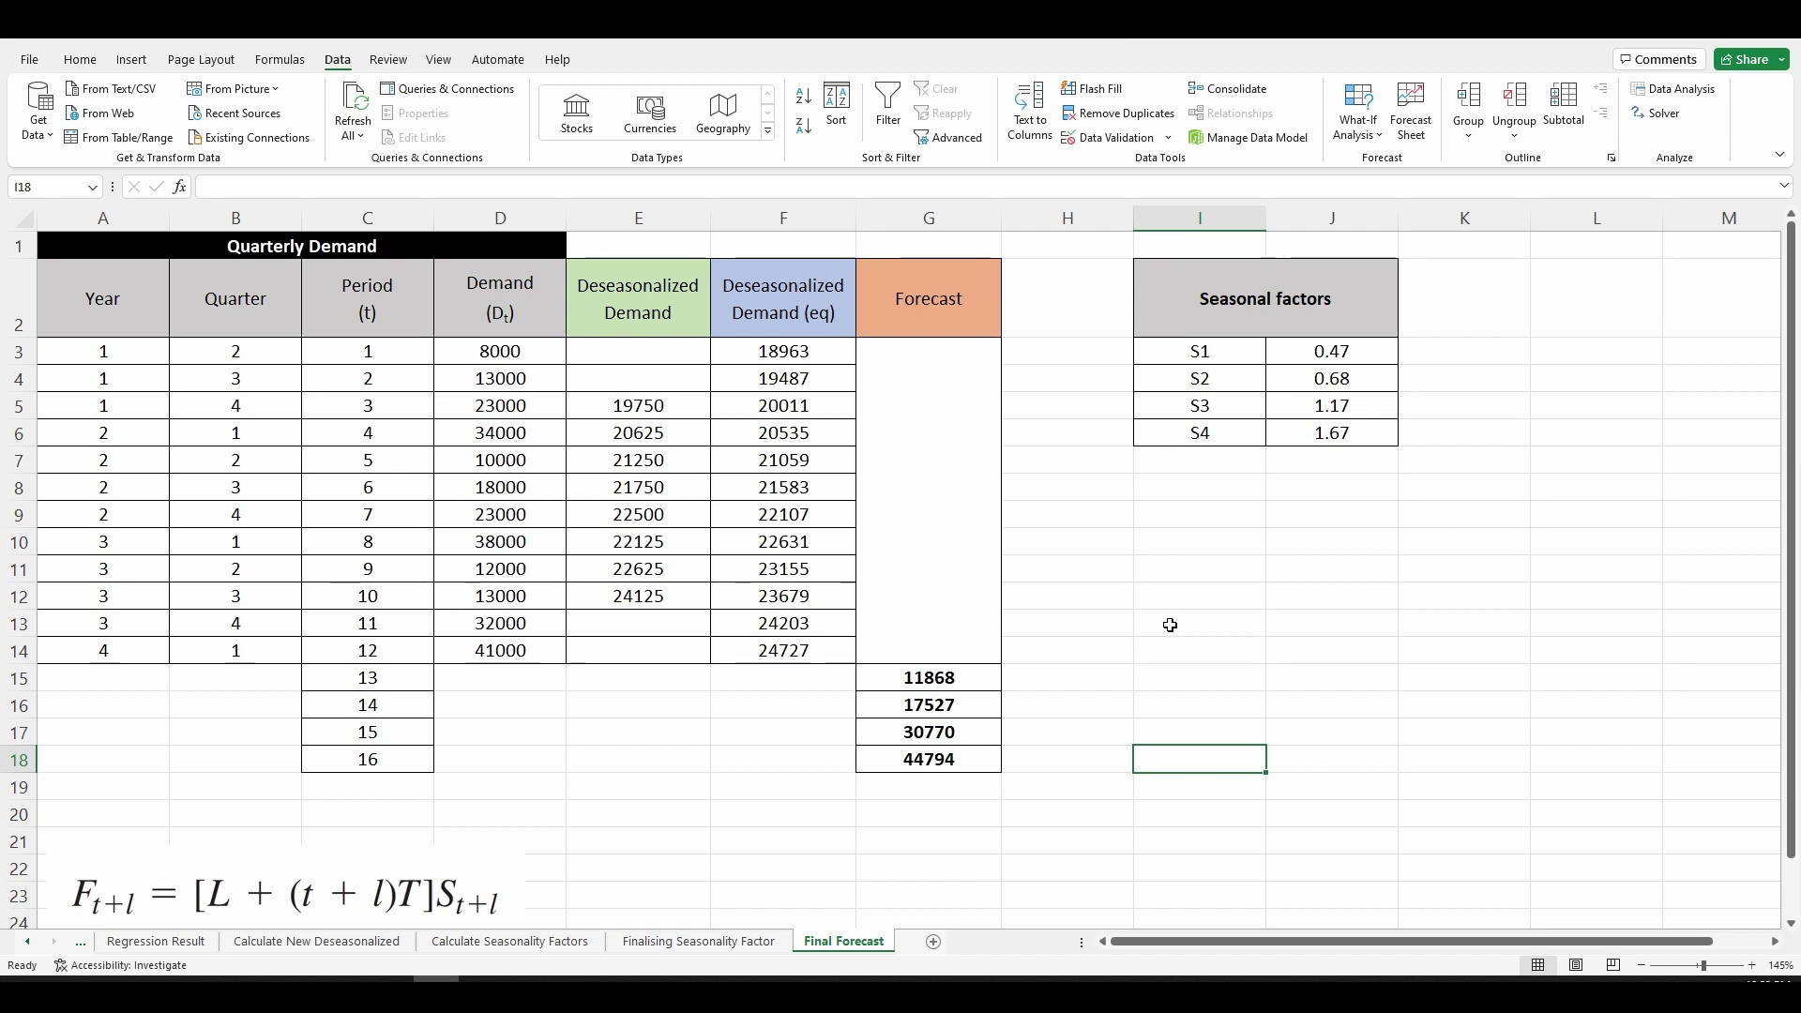
# Examine the forecast equation image below the table together with period 13 in C15.
pyautogui.scroll(-3, 1170, 625)
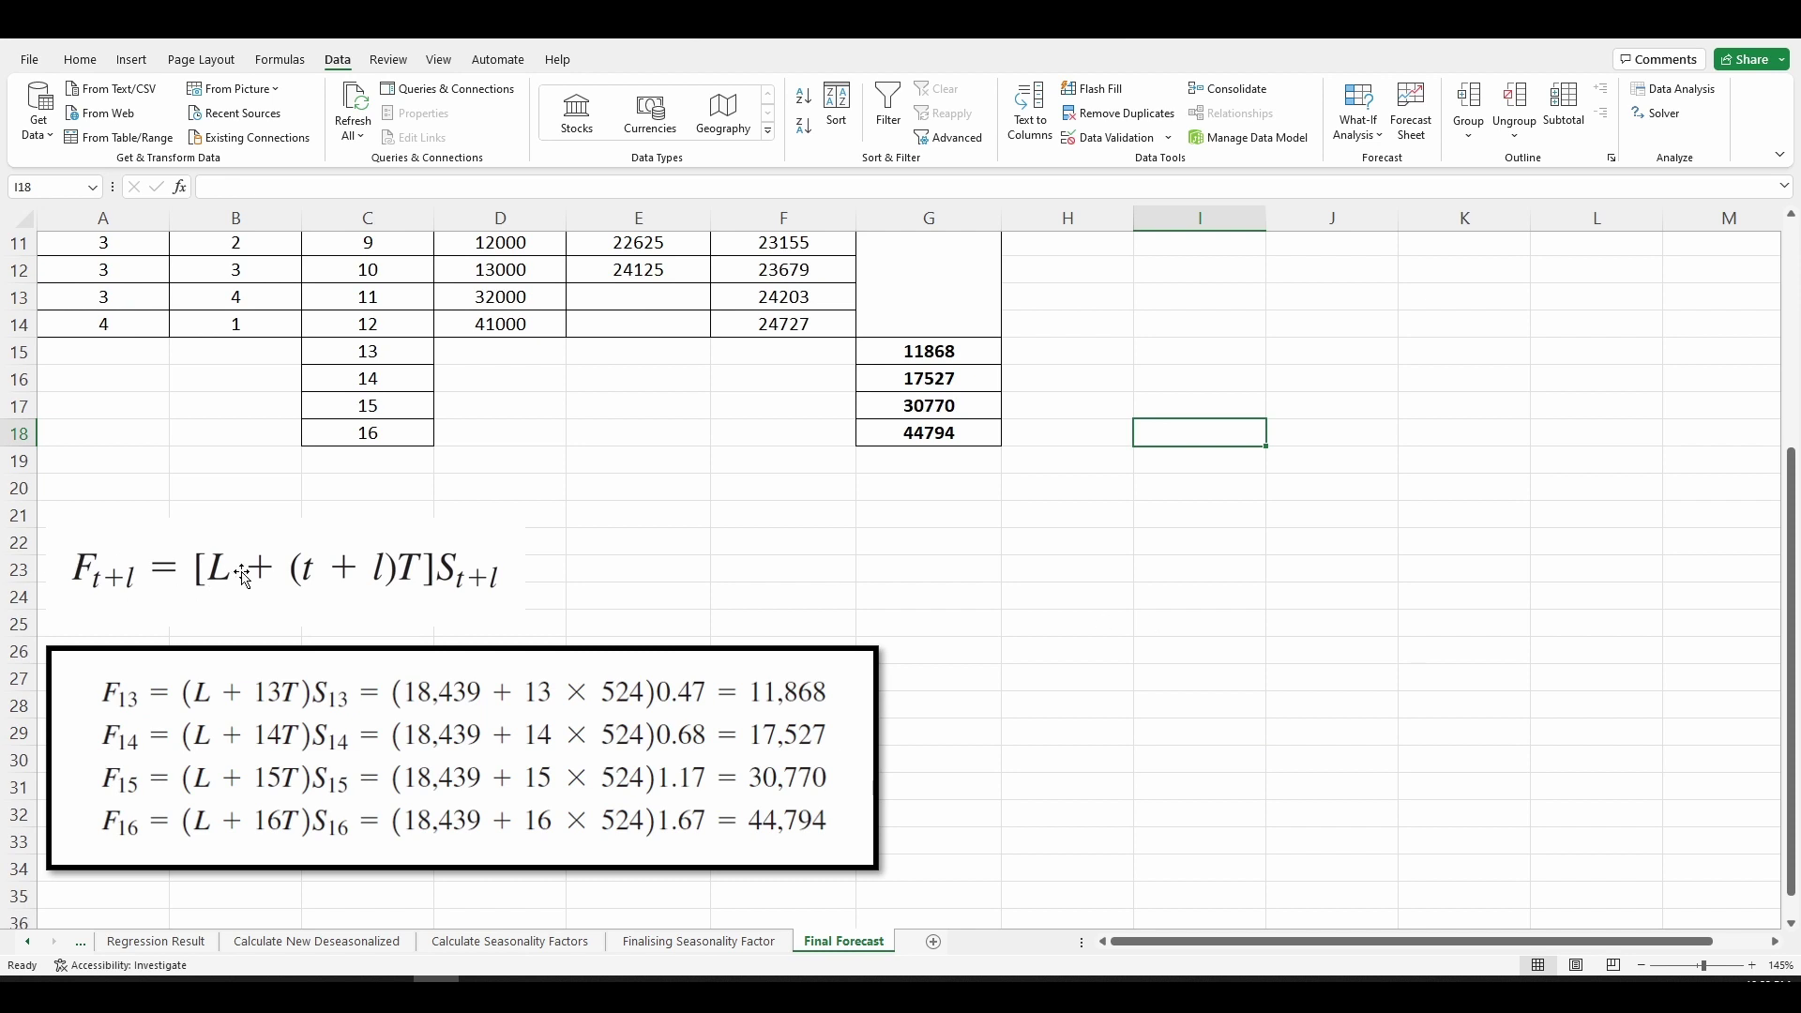
pyautogui.click(222, 597)
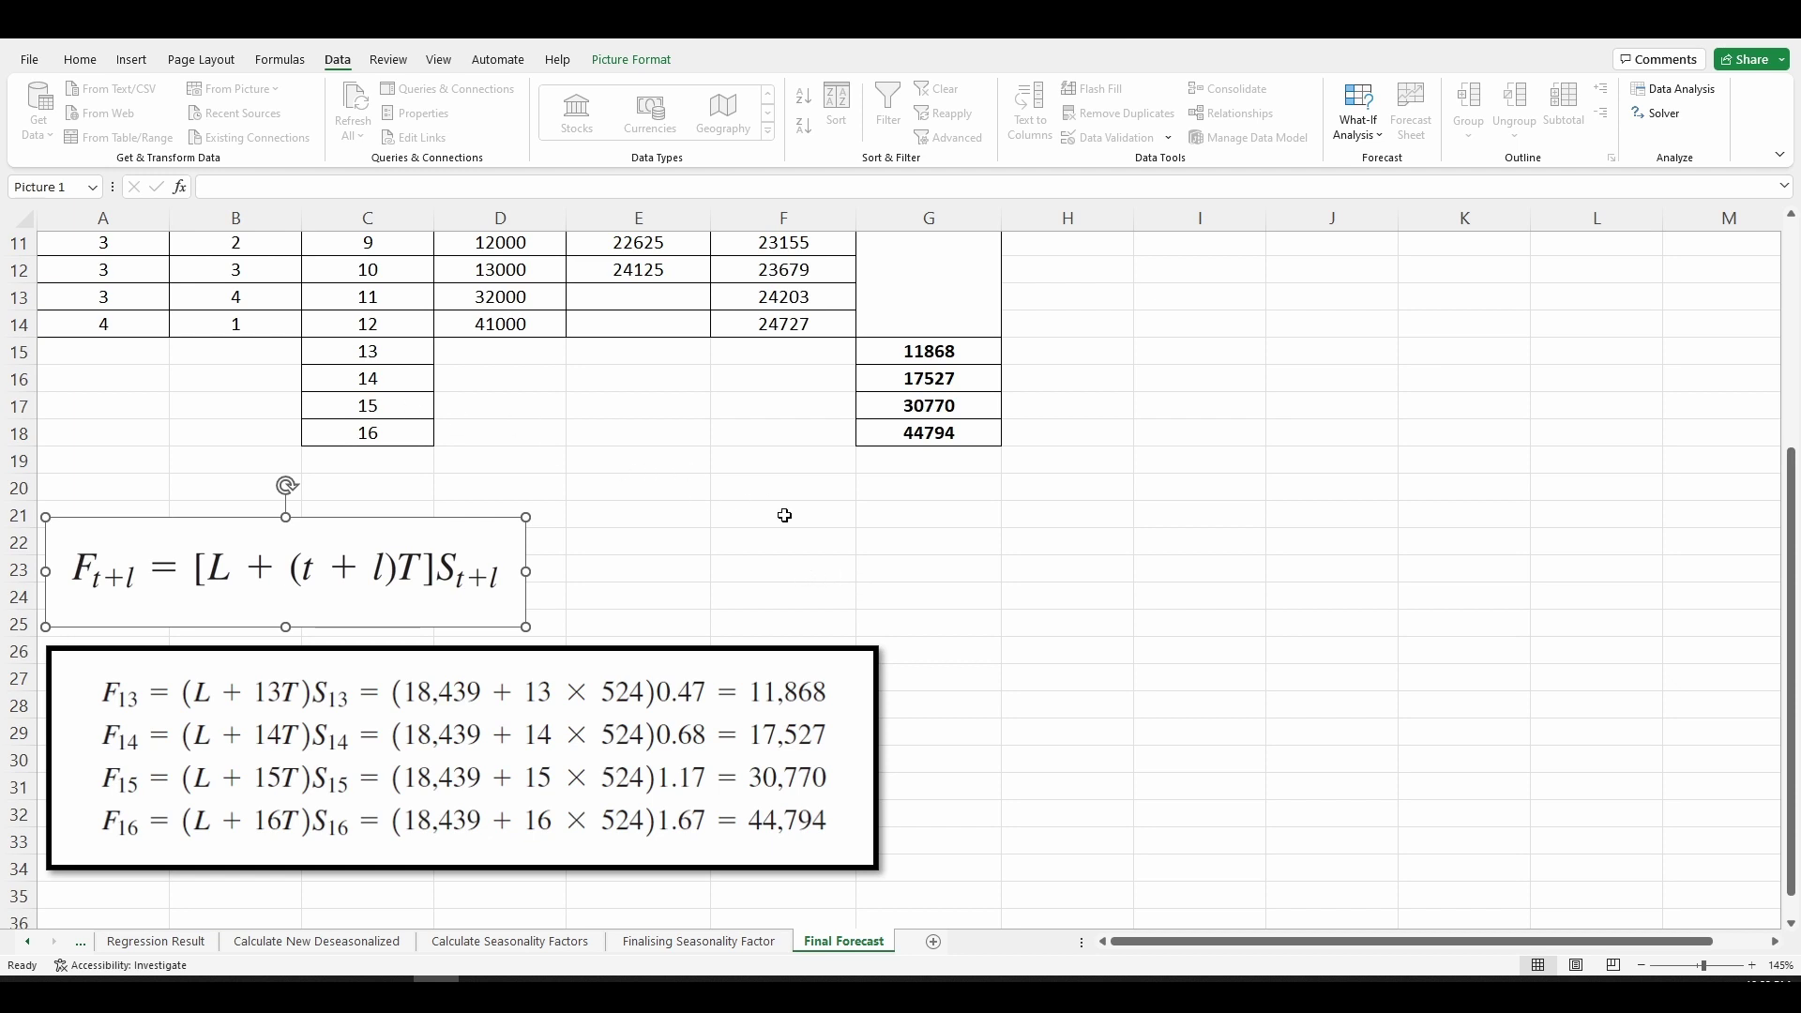
pyautogui.click(429, 354)
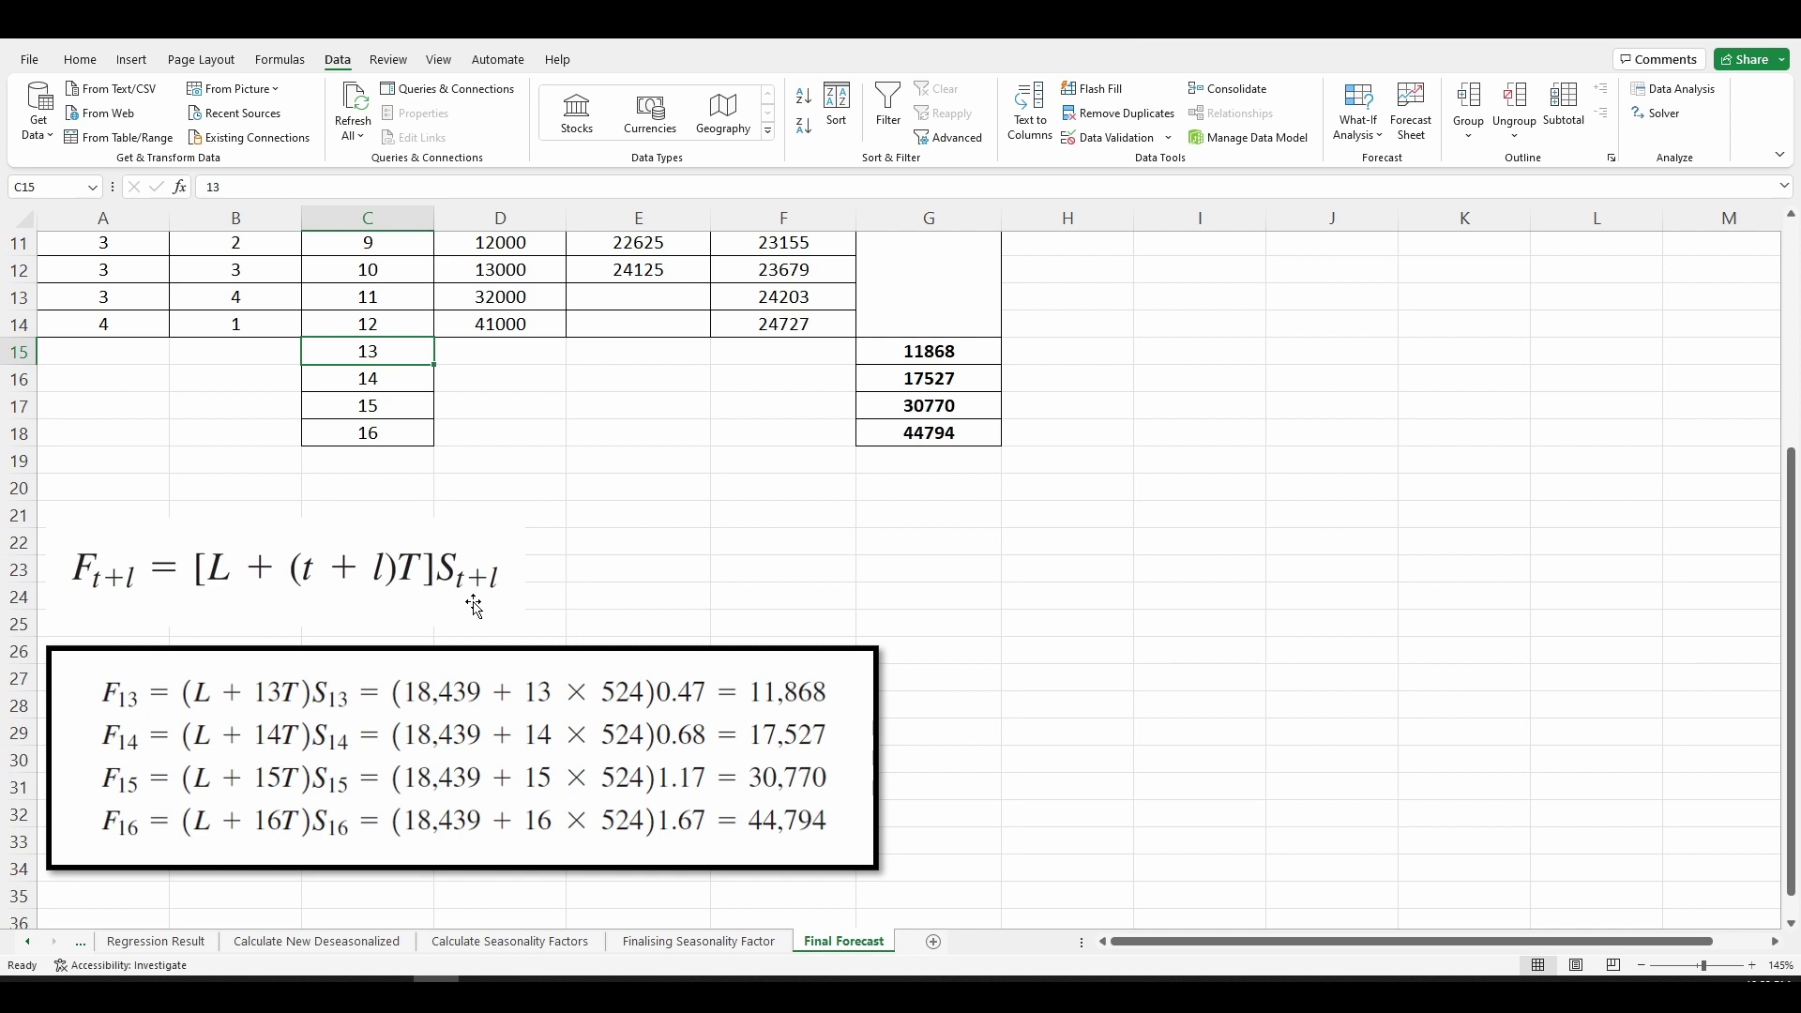
pyautogui.moveTo(427, 369); pyautogui.dragTo(406, 362)
# Inspect seasonal factor S1 in J3 and the period 13 forecast formula in G15.
pyautogui.scroll(4, 1126, 543)
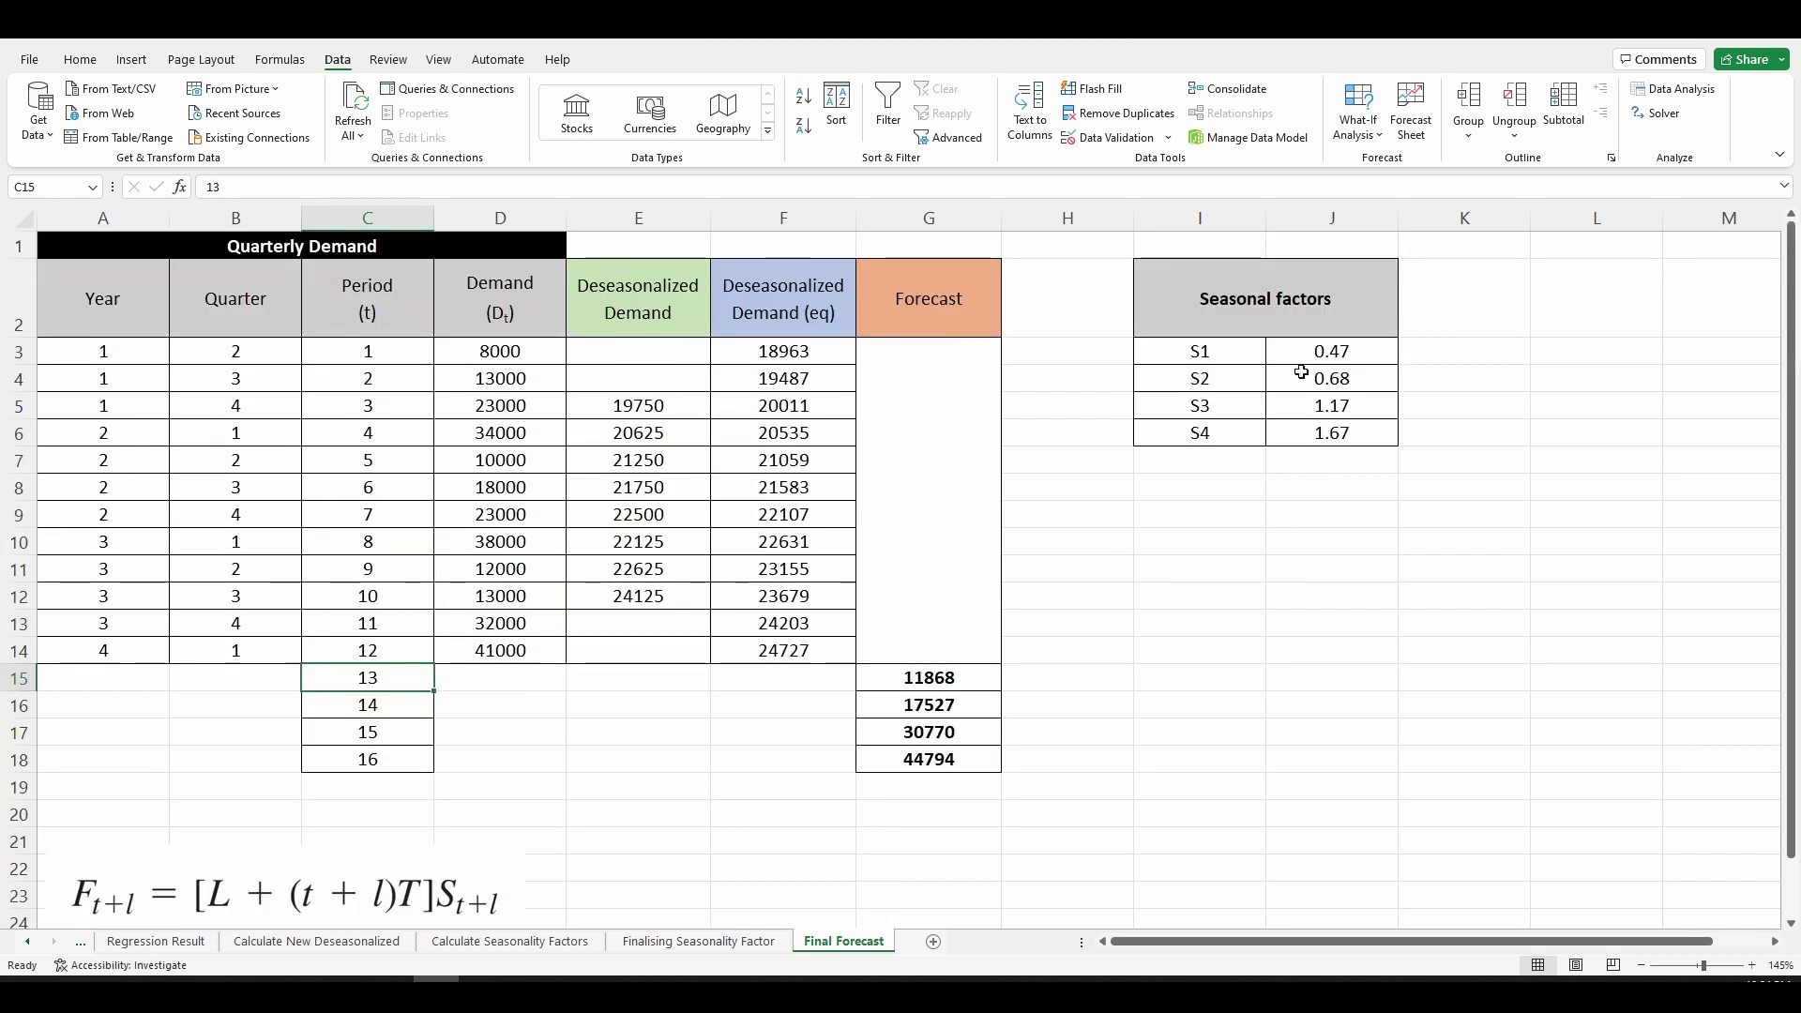
pyautogui.click(1330, 351)
pyautogui.scroll(-3, 1302, 570)
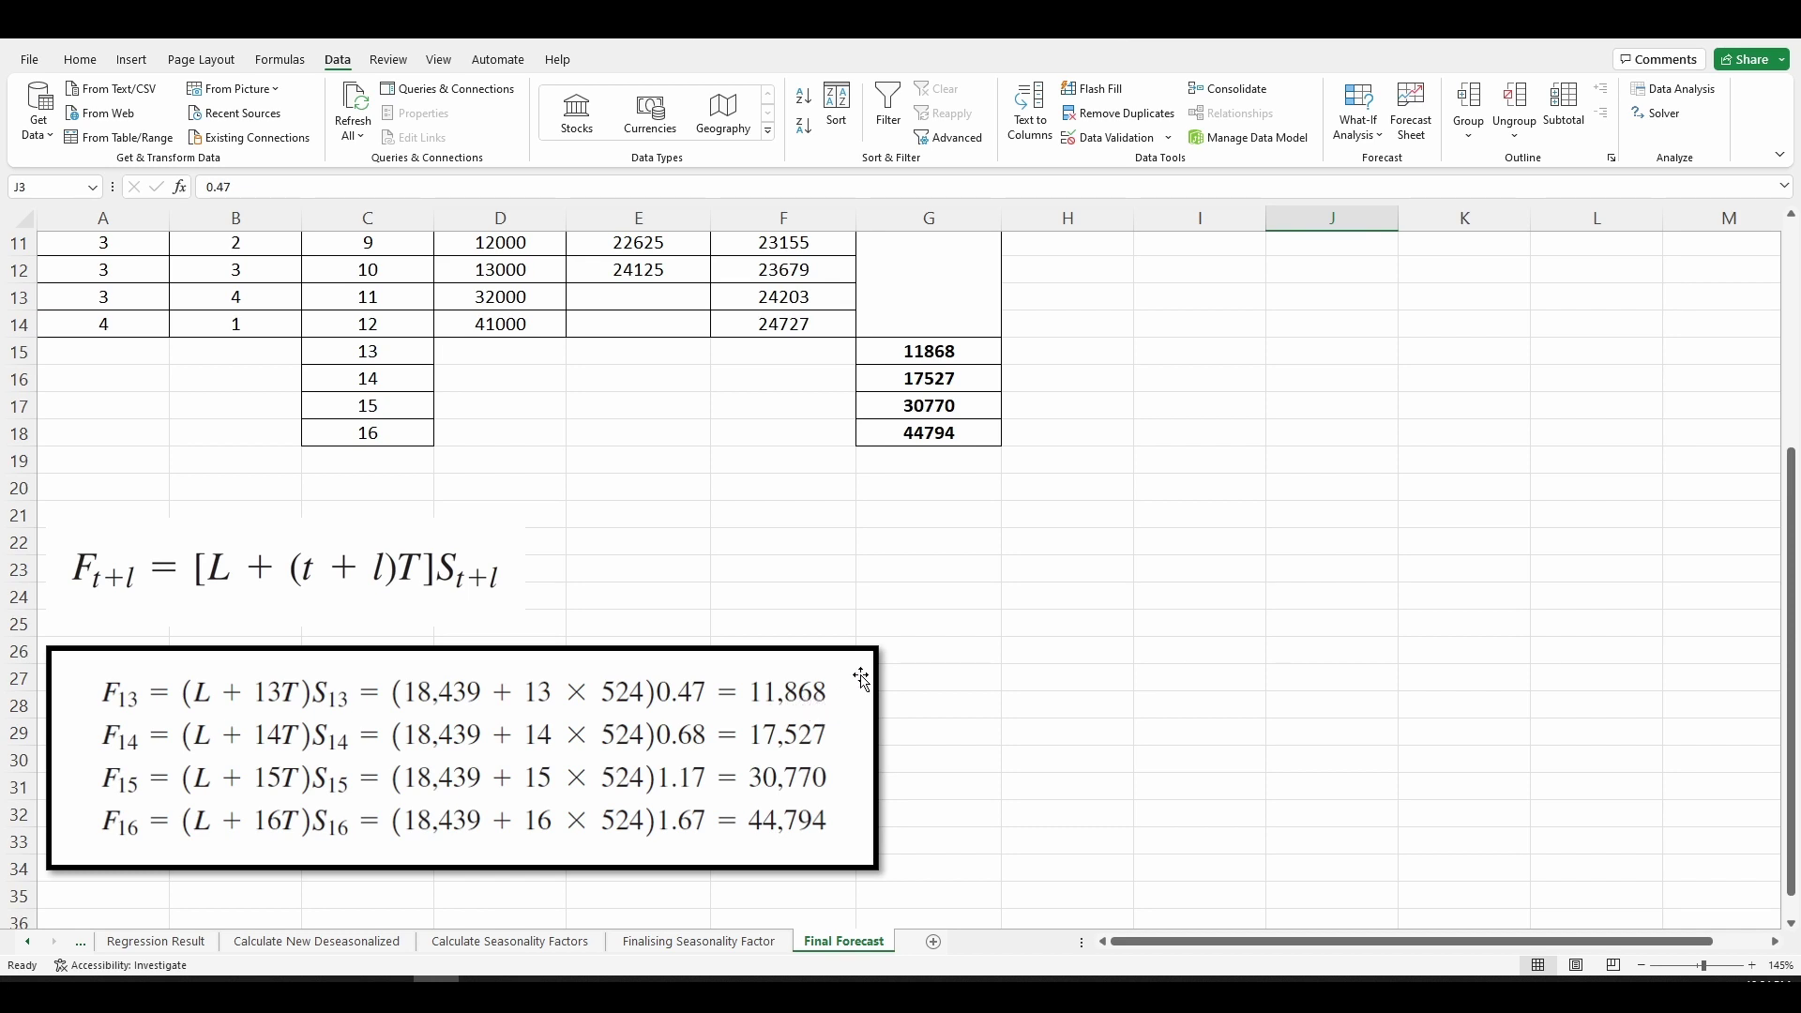
pyautogui.click(981, 353)
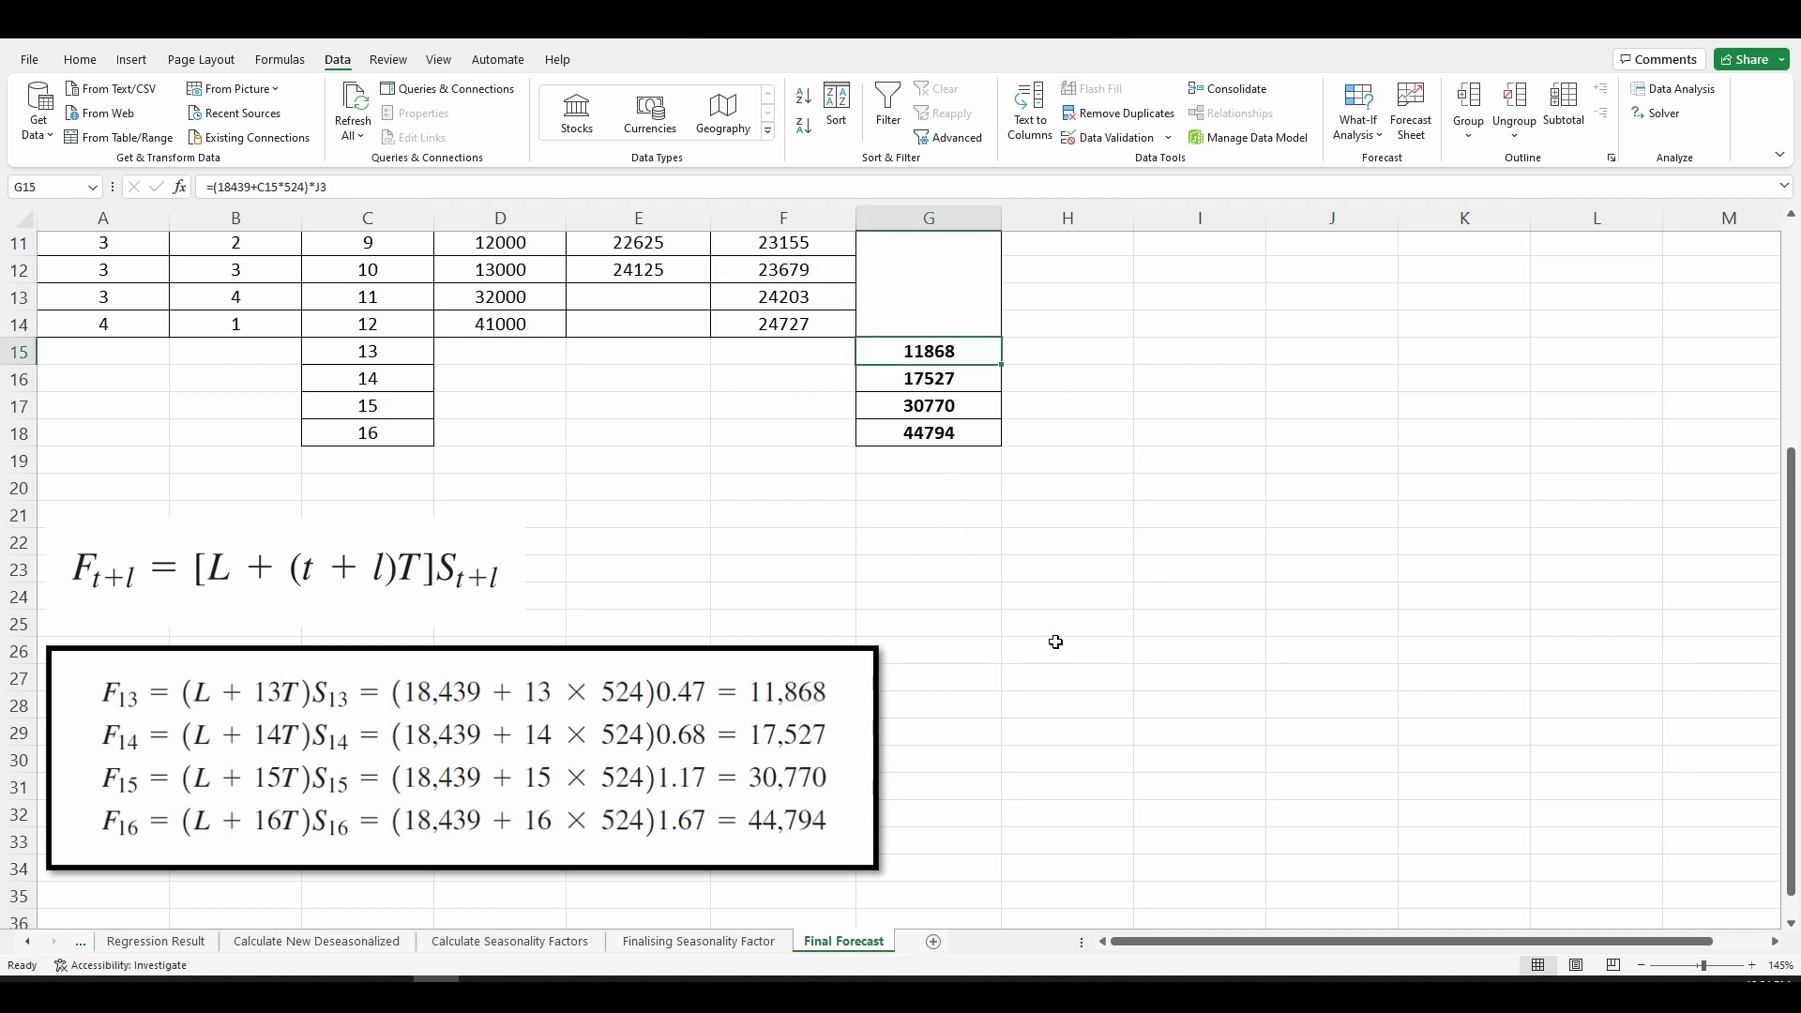
# Check period 14 in C16 against the seasonal factors table, finishing on the empty cell J16.
pyautogui.scroll(2, 1044, 631)
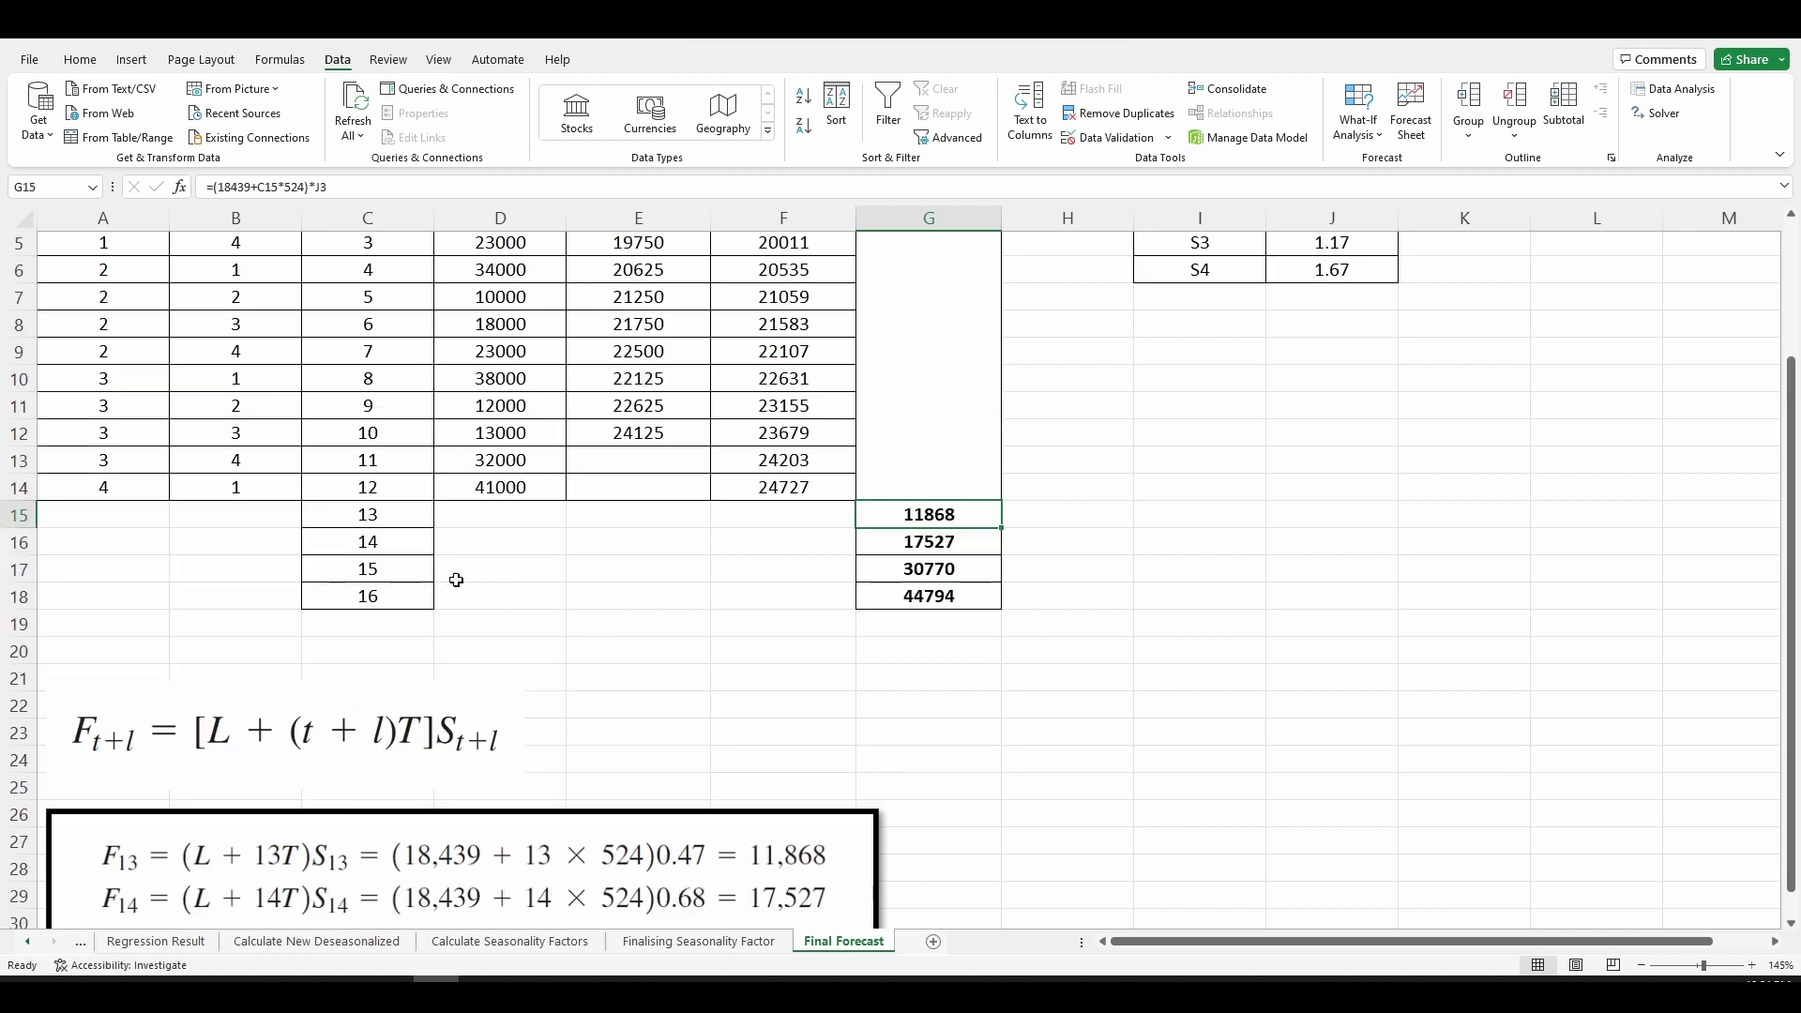
pyautogui.click(405, 562)
pyautogui.scroll(2, 413, 574)
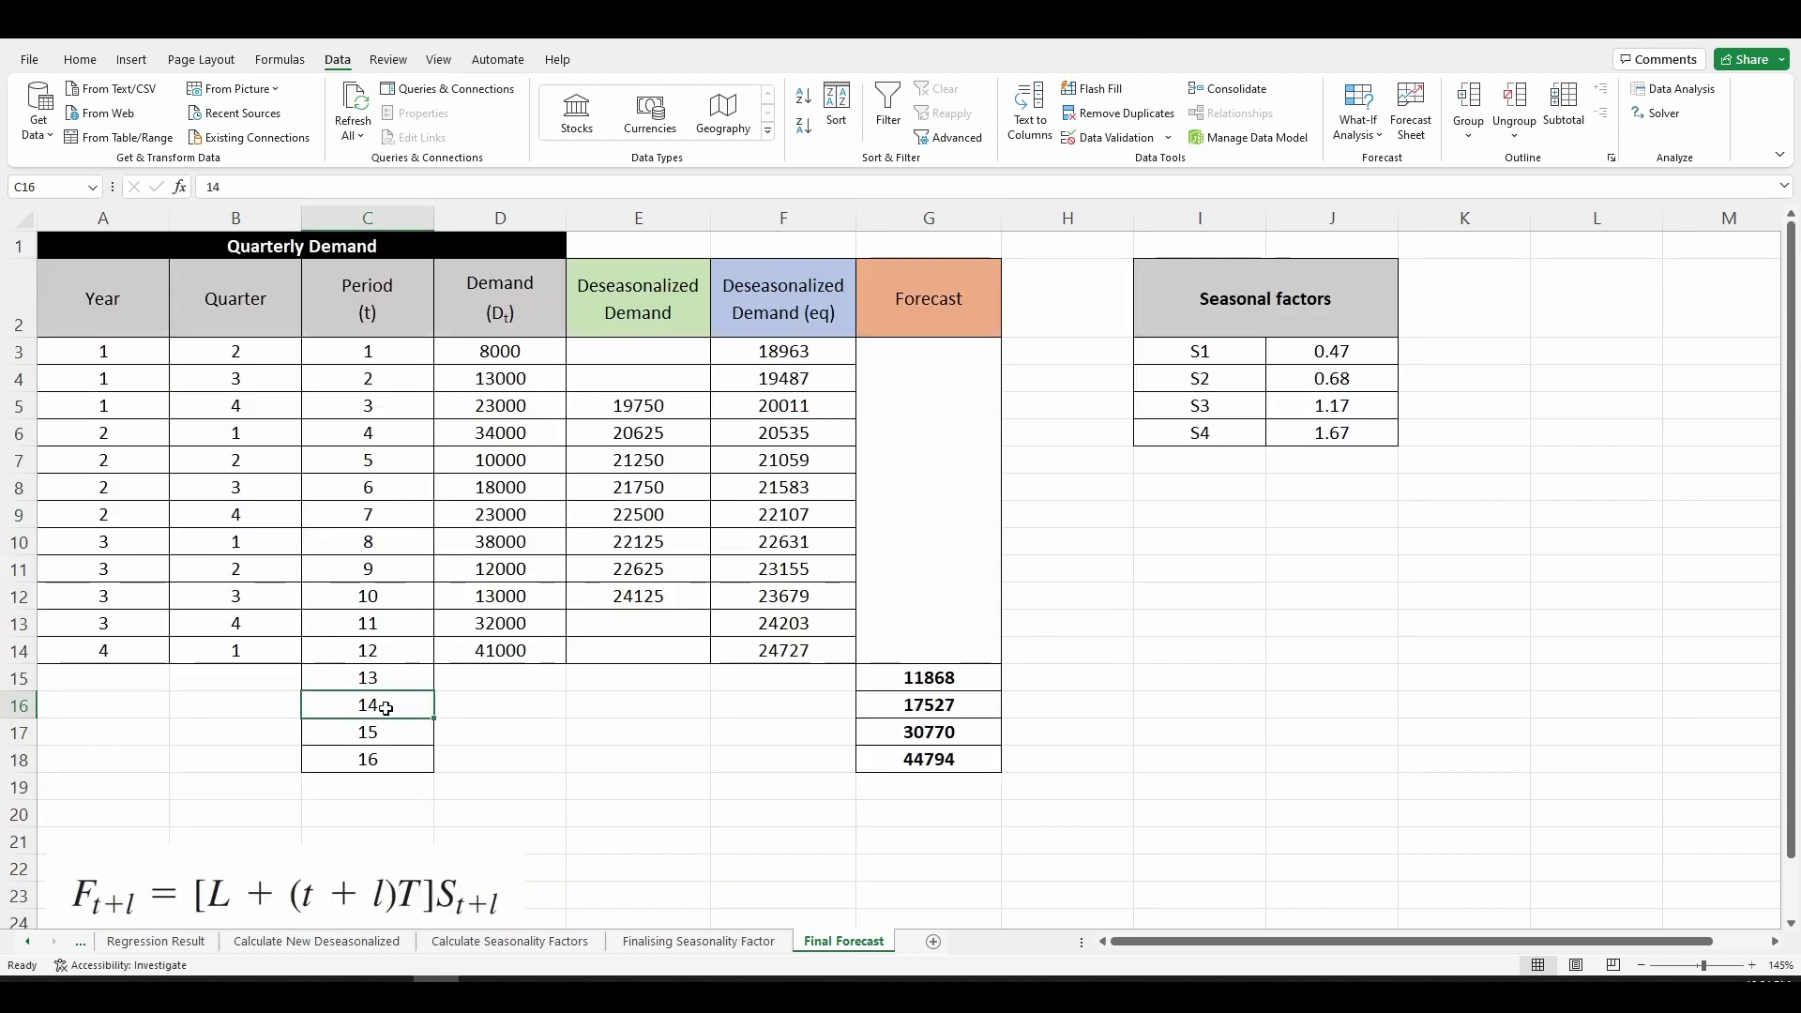
pyautogui.click(1332, 704)
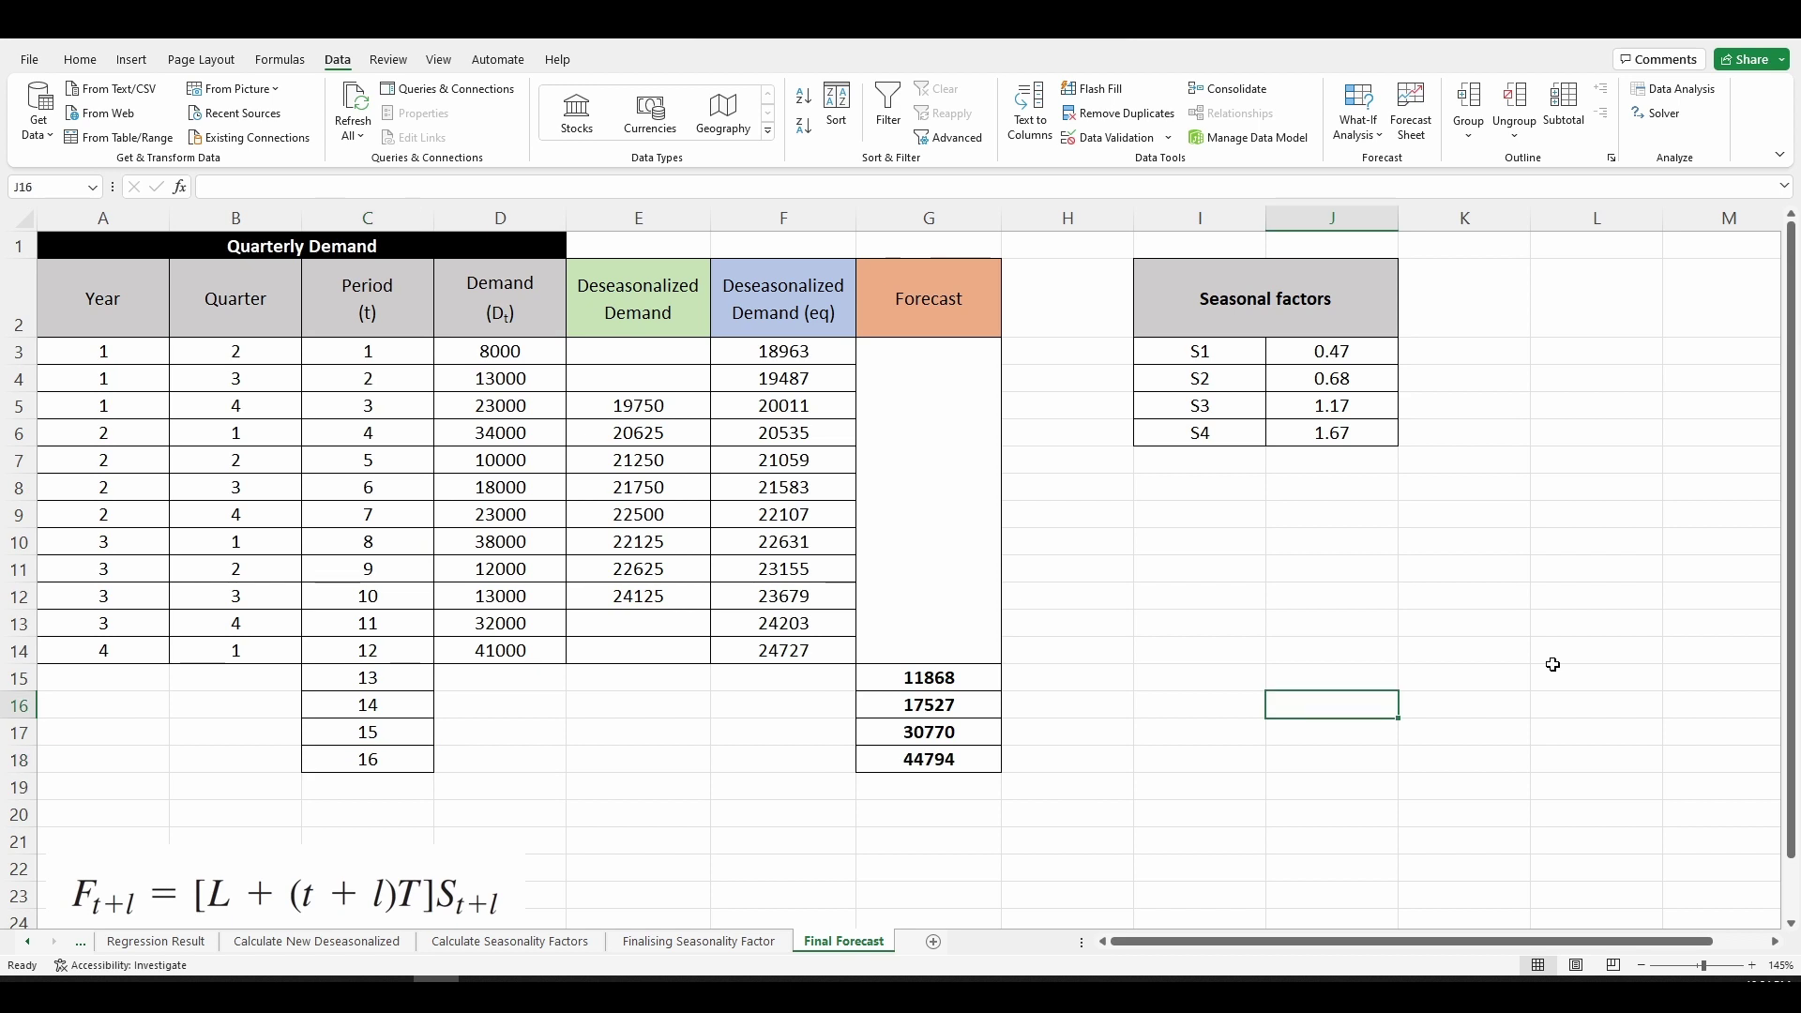